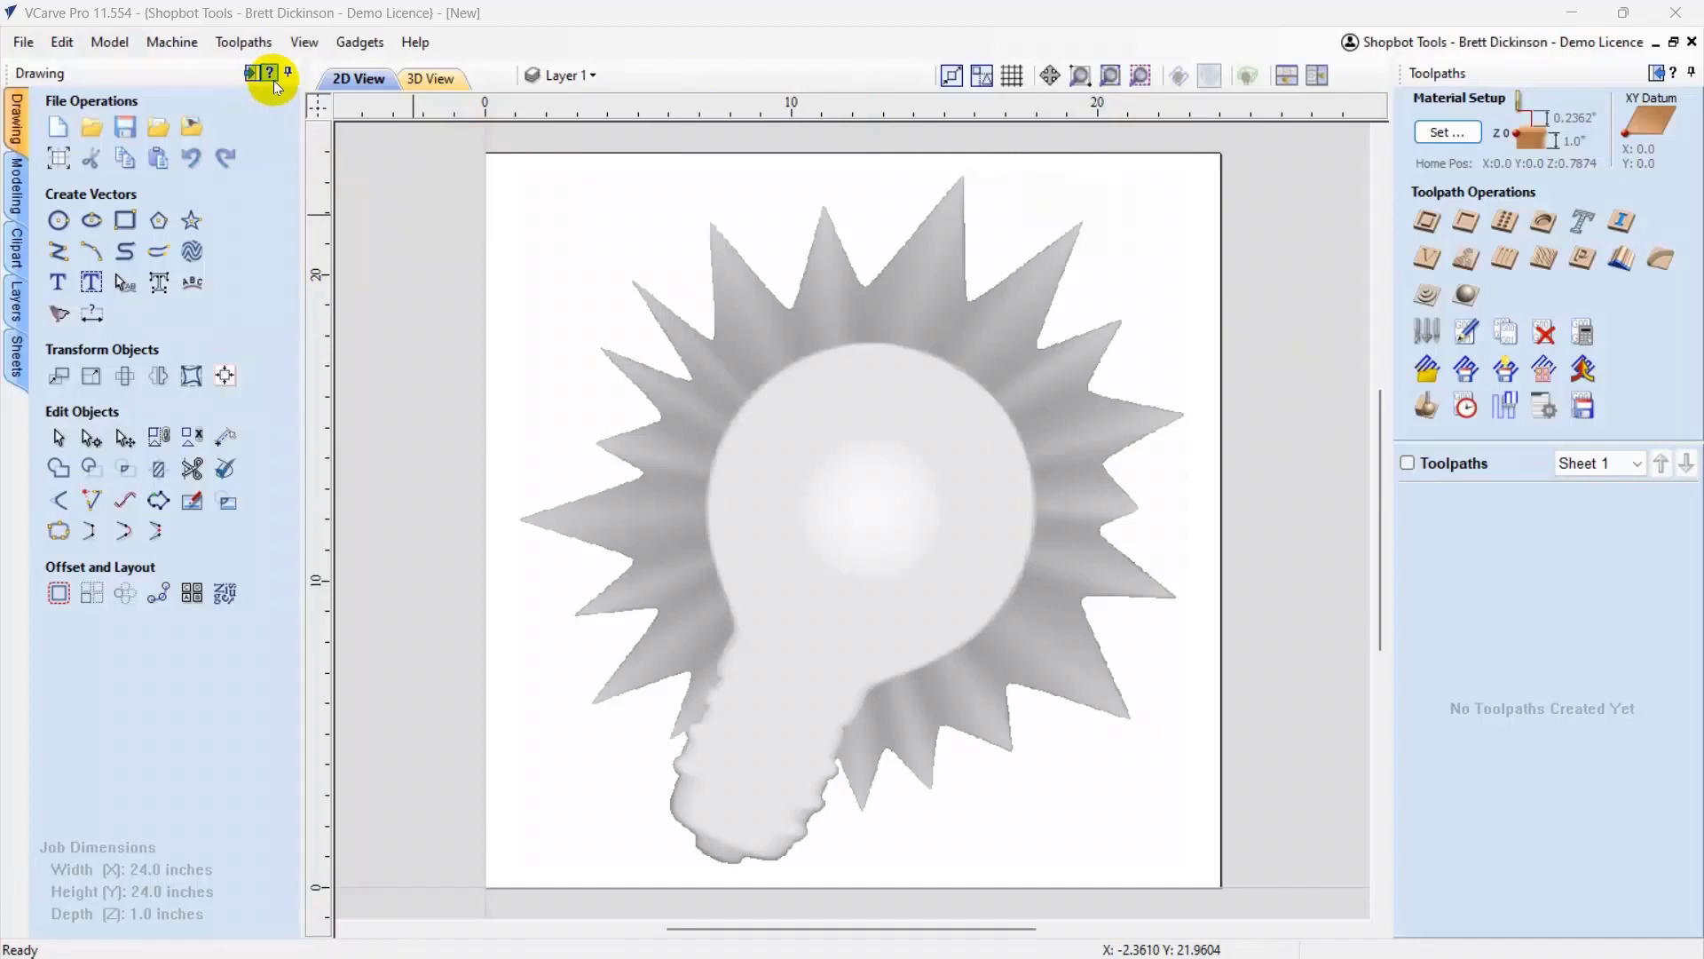
# - Read the help page for the Text On A Curve tool, including text size, position and alignment, and close the page and the tool
pyautogui.click(192, 284)
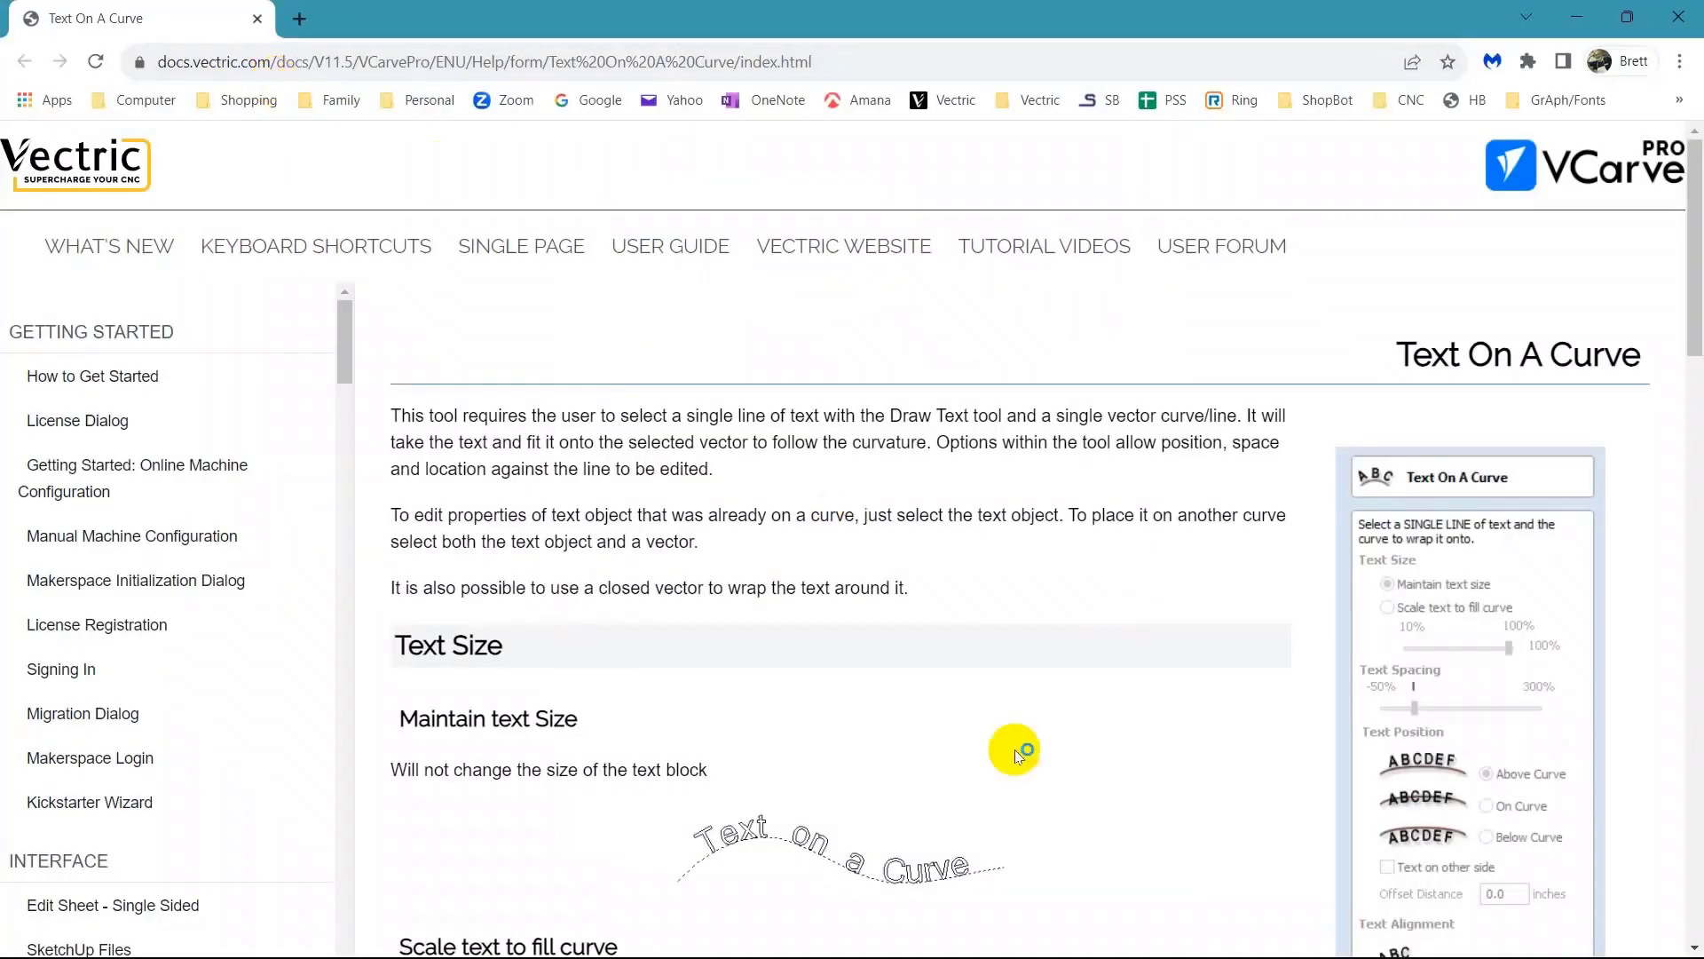
pyautogui.scroll(-6, 1013, 822)
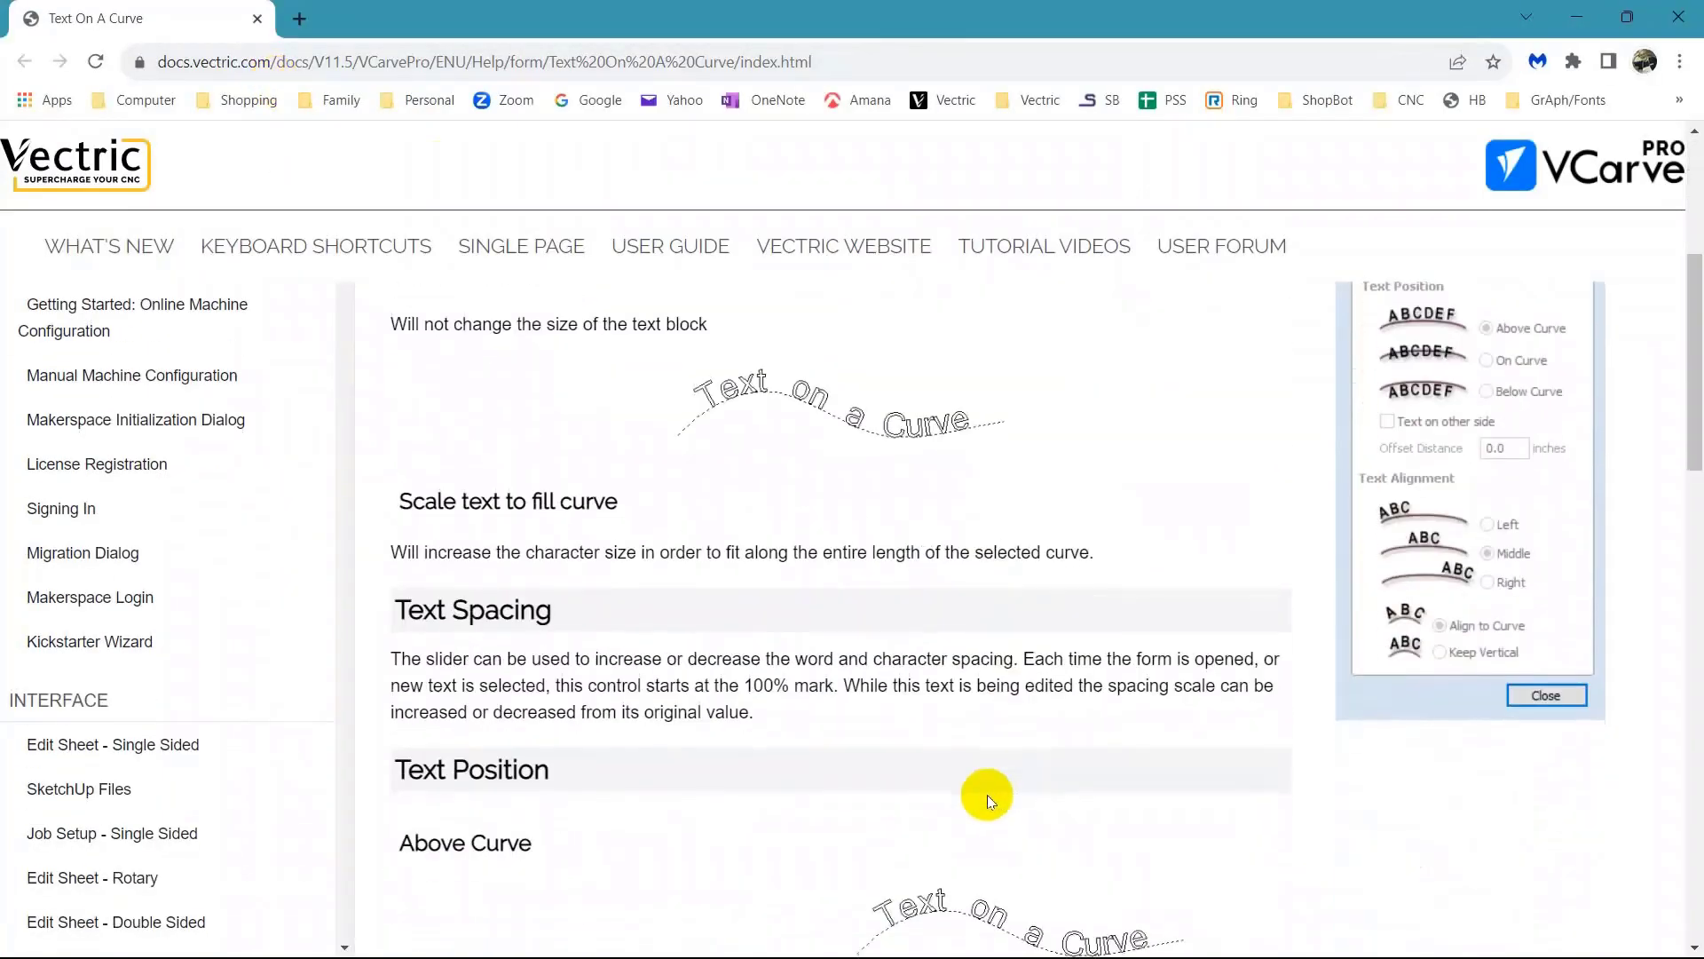
pyautogui.scroll(-2, 987, 801)
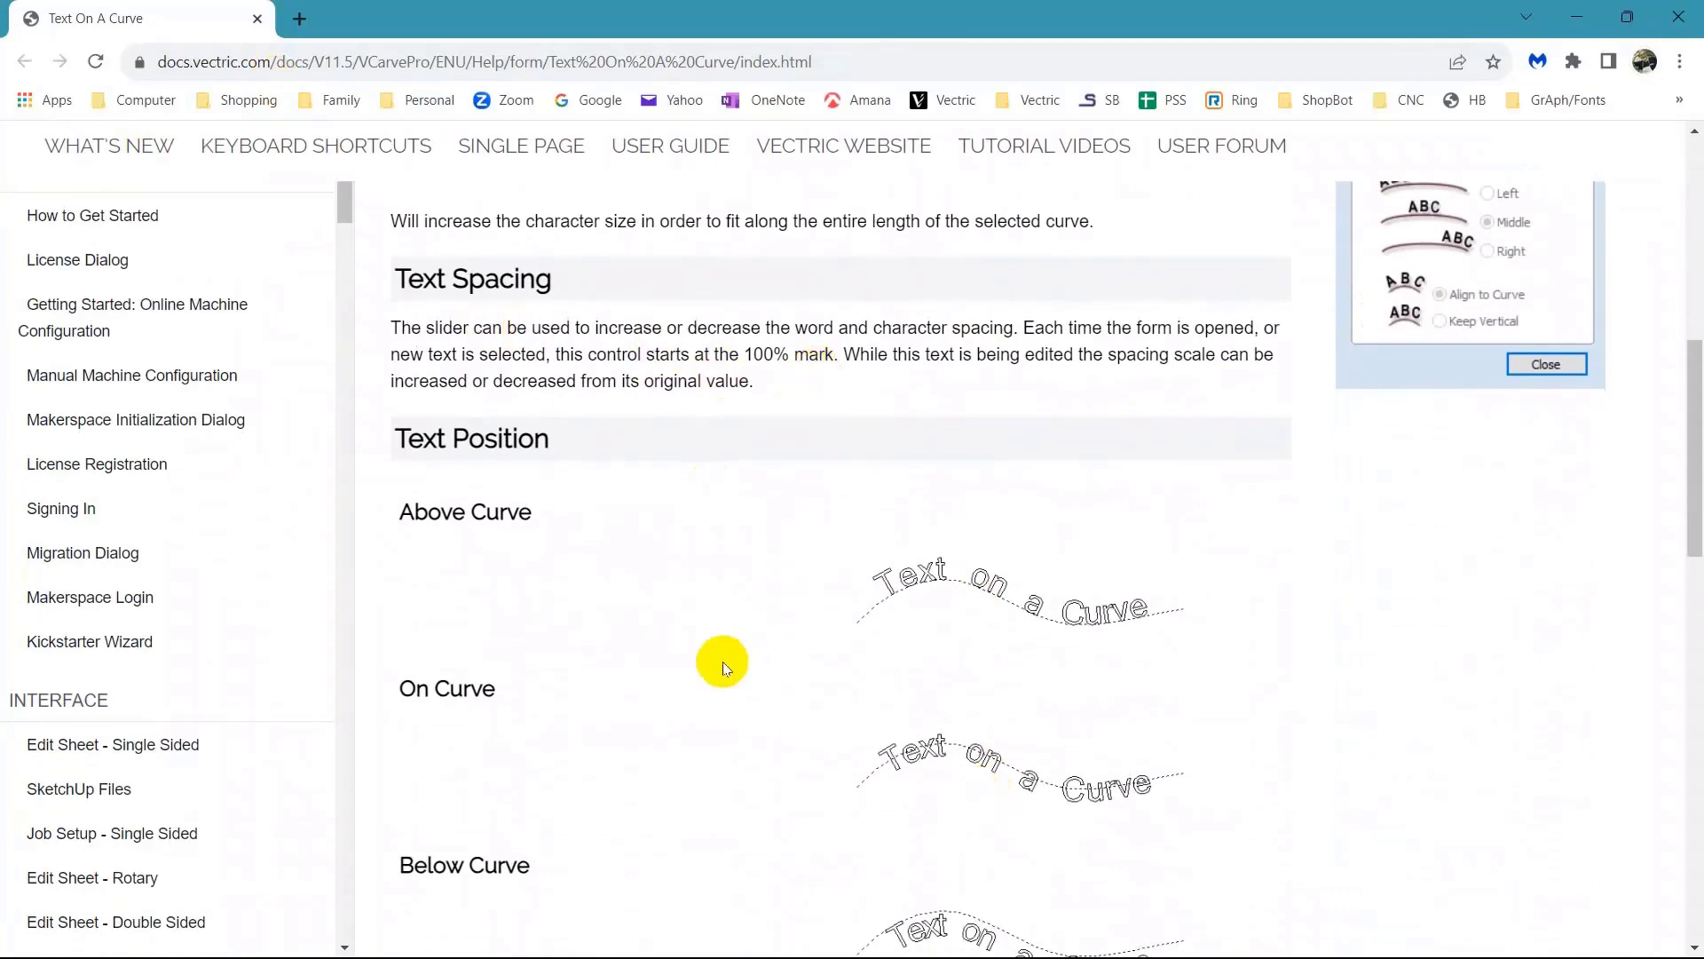
pyautogui.scroll(-8, 722, 662)
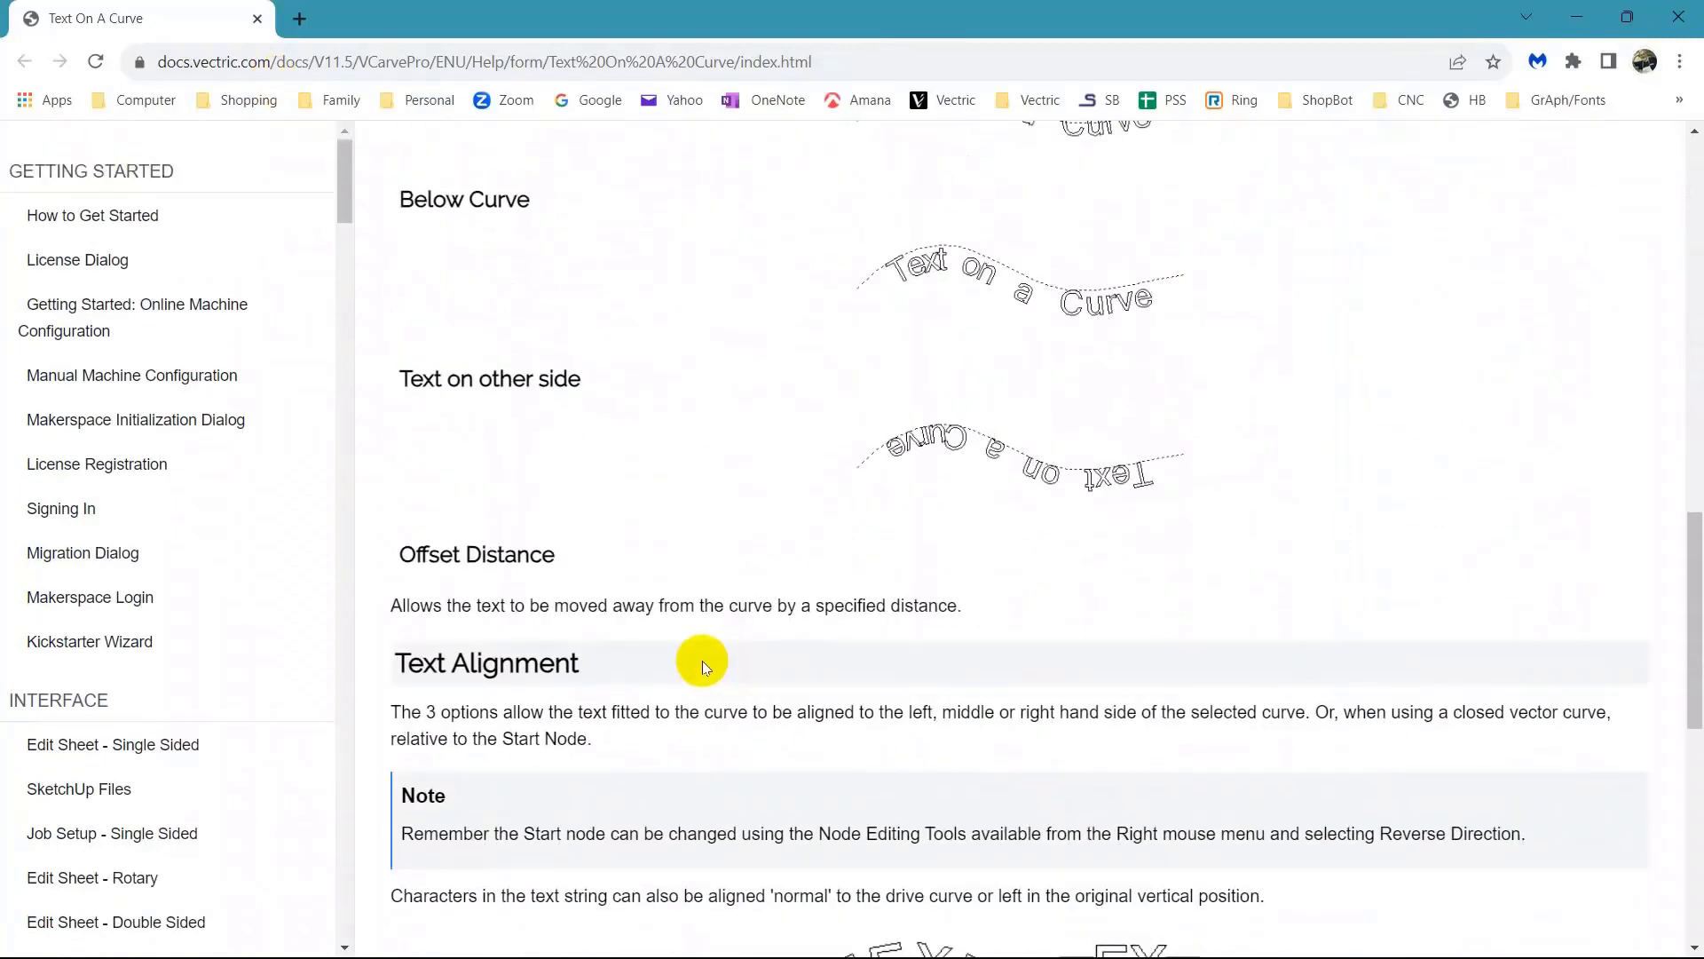
pyautogui.scroll(-6, 962, 521)
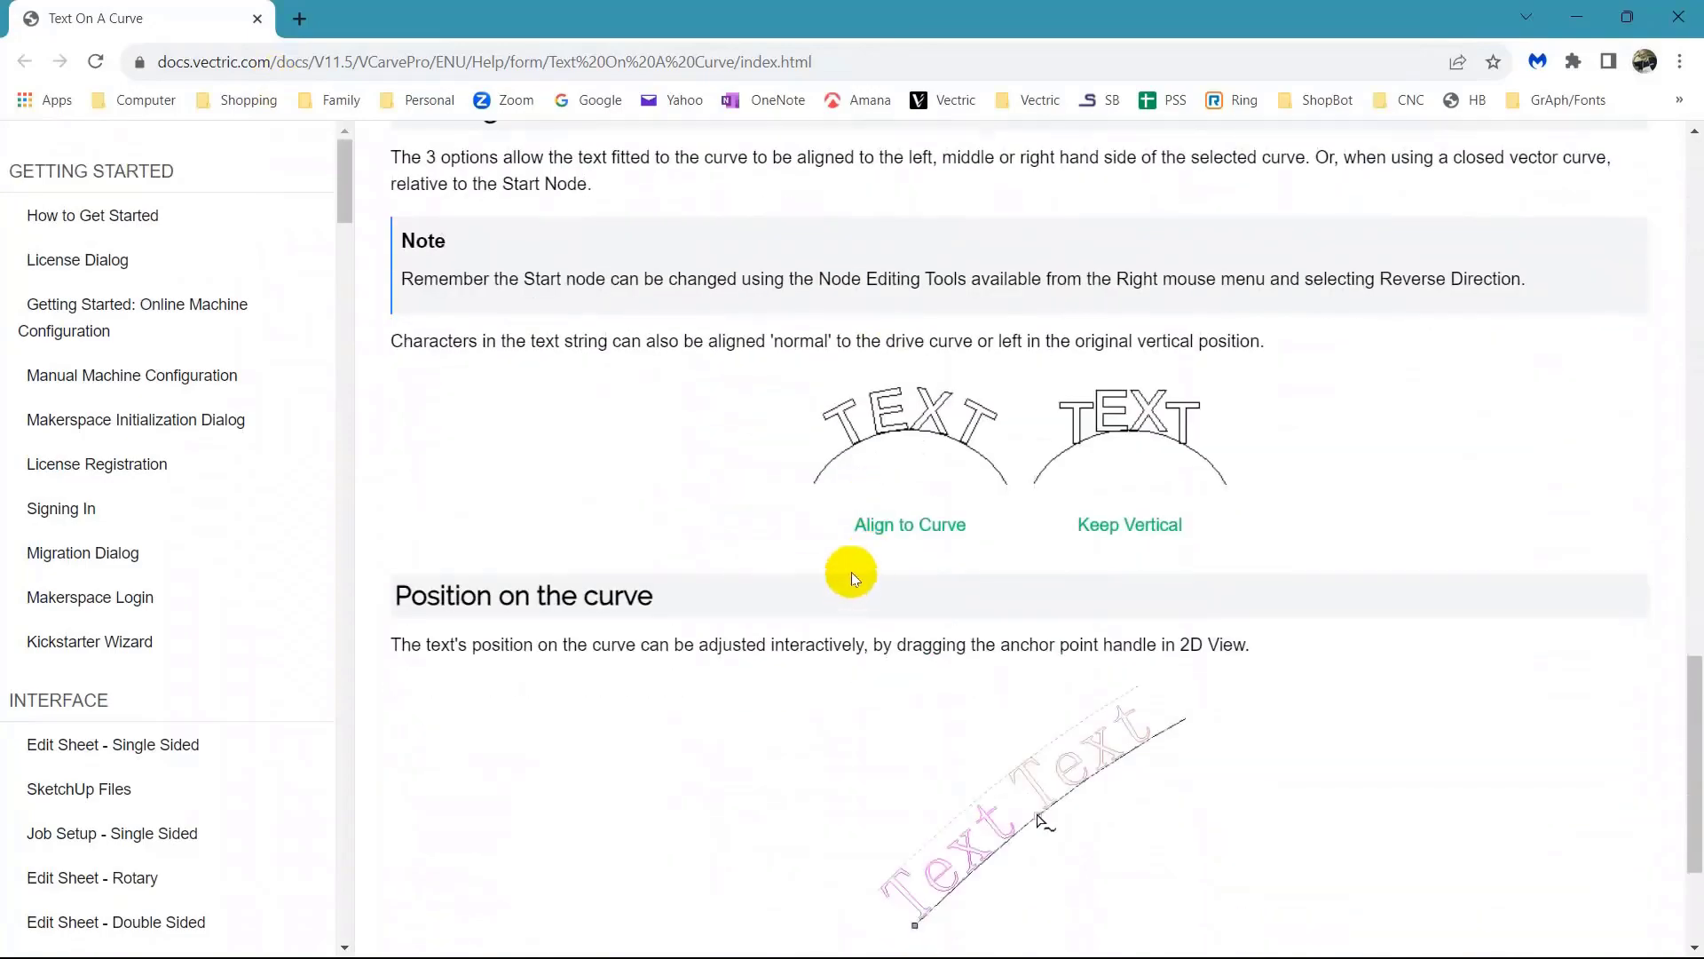
pyautogui.scroll(-3, 857, 564)
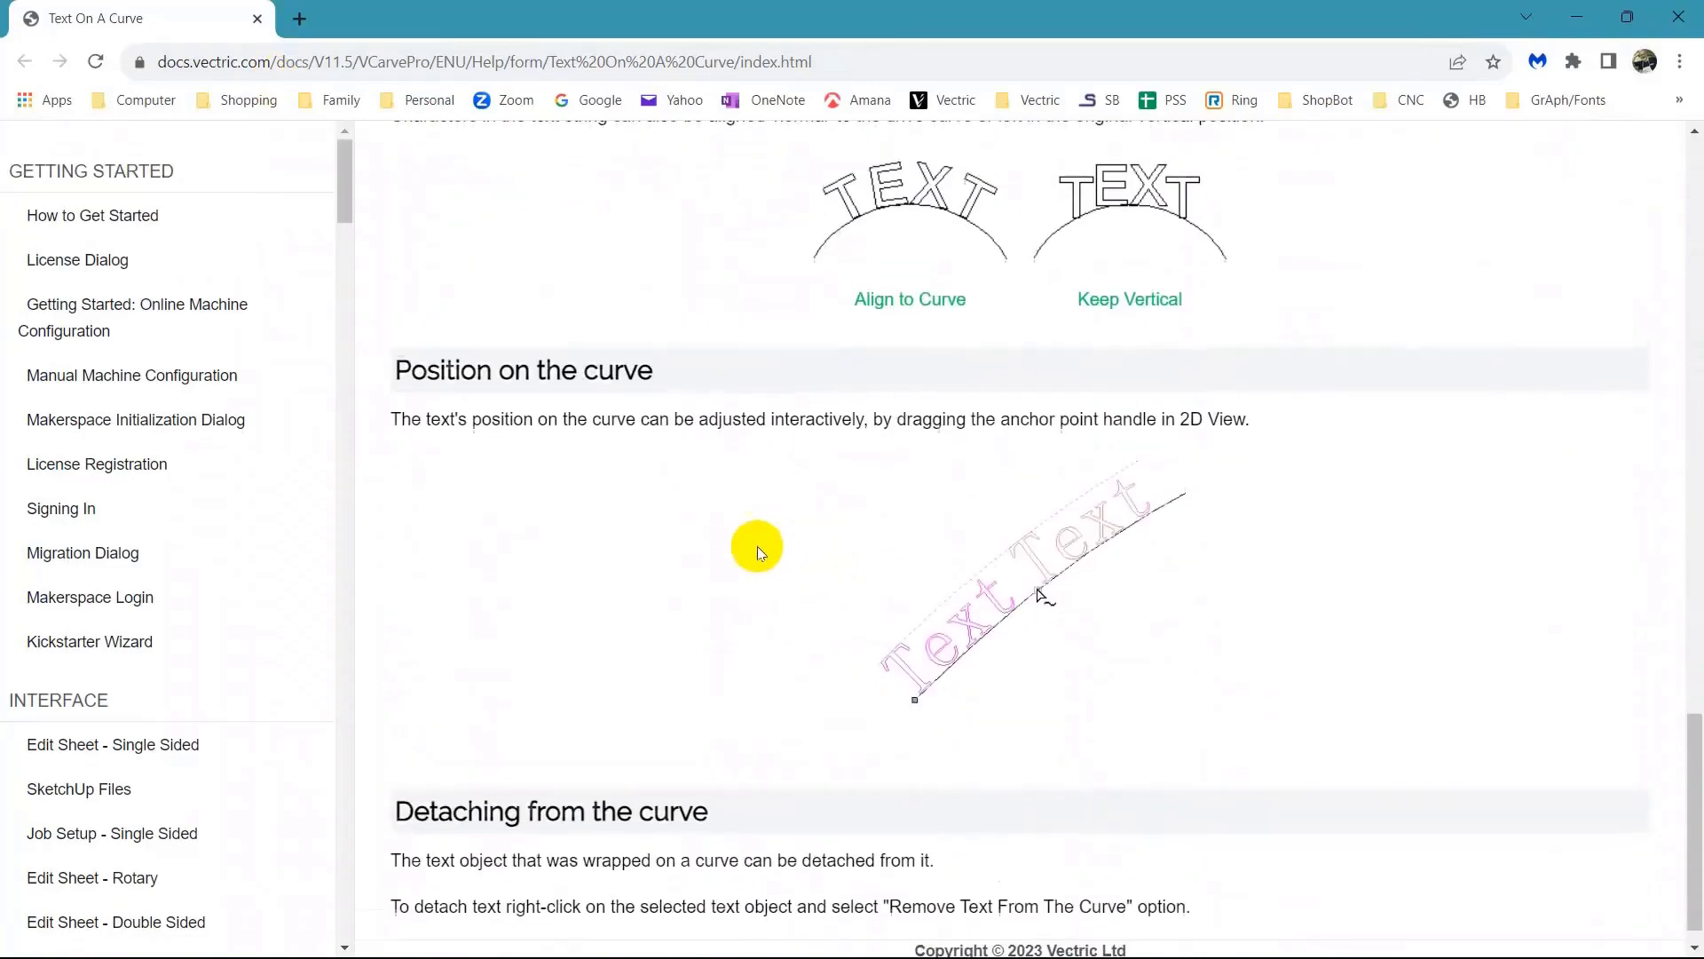
pyautogui.scroll(20, 757, 544)
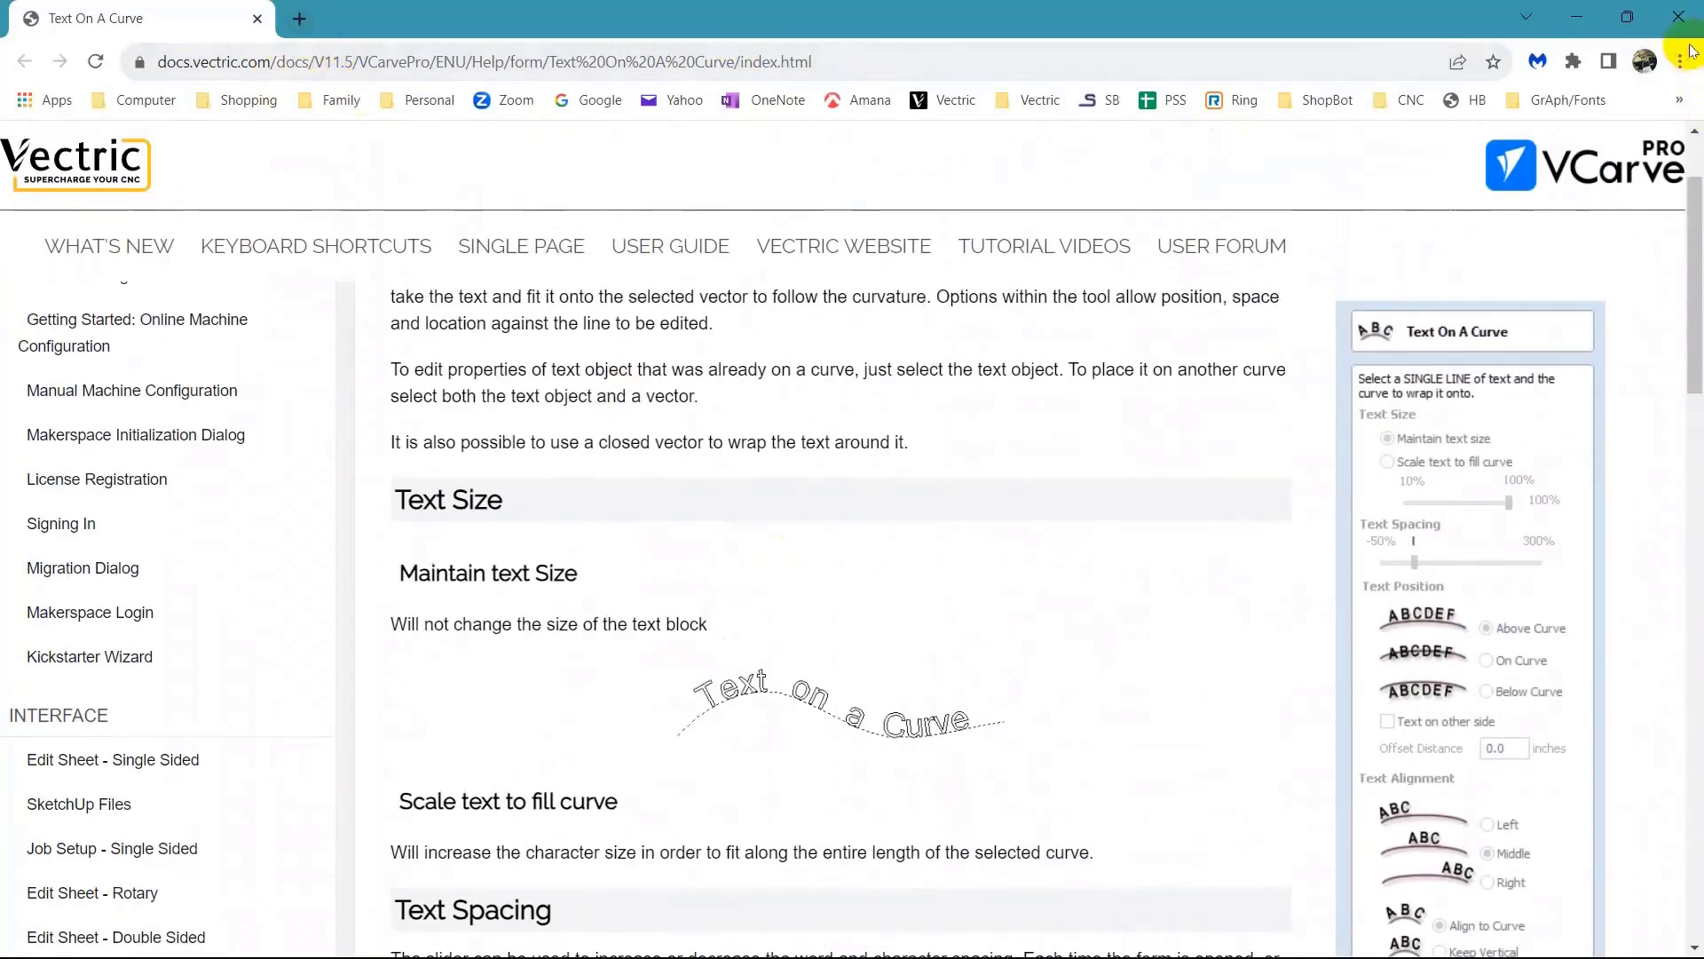
pyautogui.click(1693, 16)
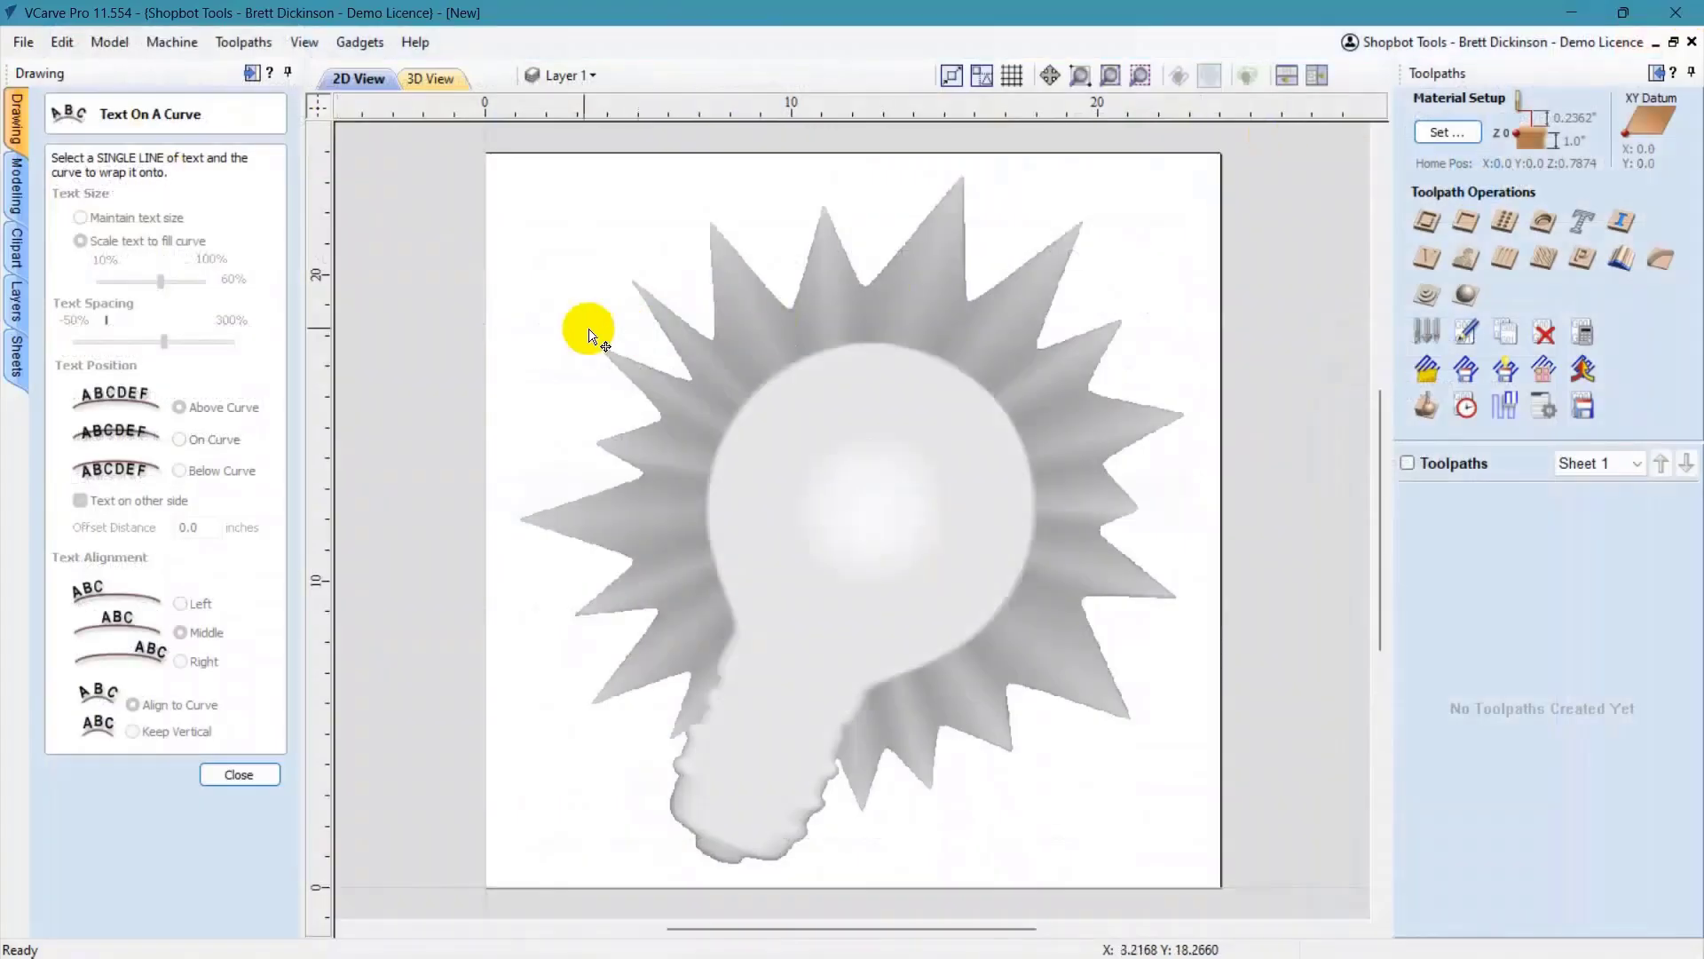
pyautogui.click(213, 774)
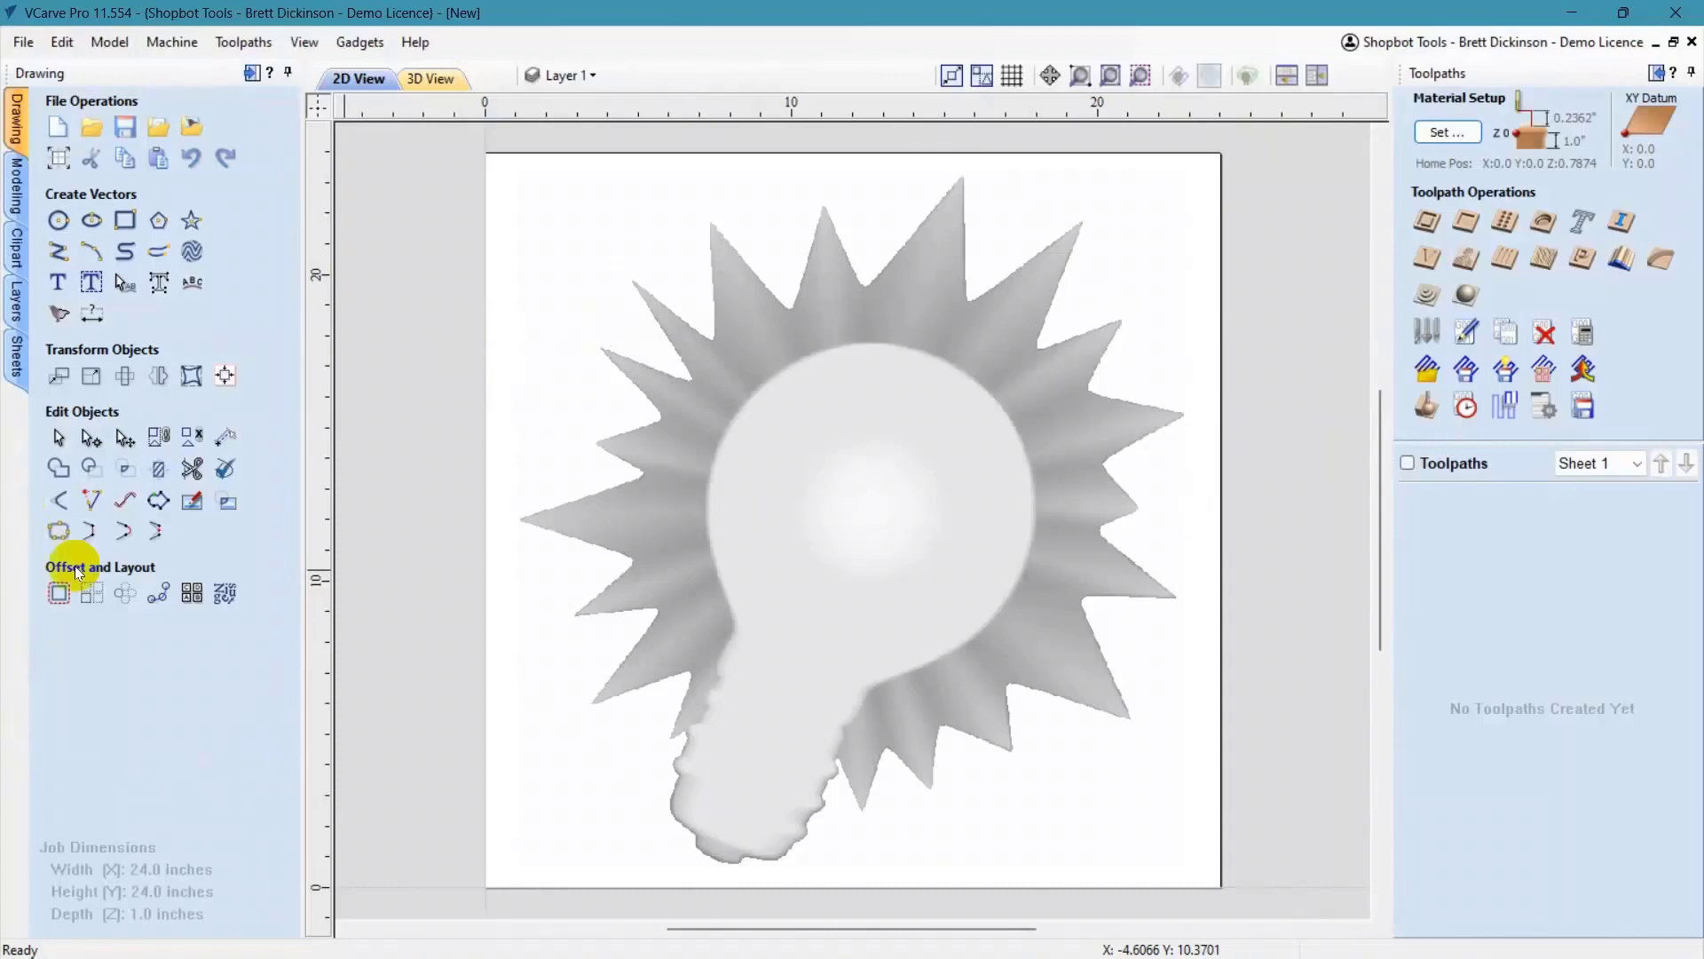
# - Open the Trace Bitmap tool's help page and read through its tracing, fitting, noise filter, preview and apply sections
pyautogui.click(58, 315)
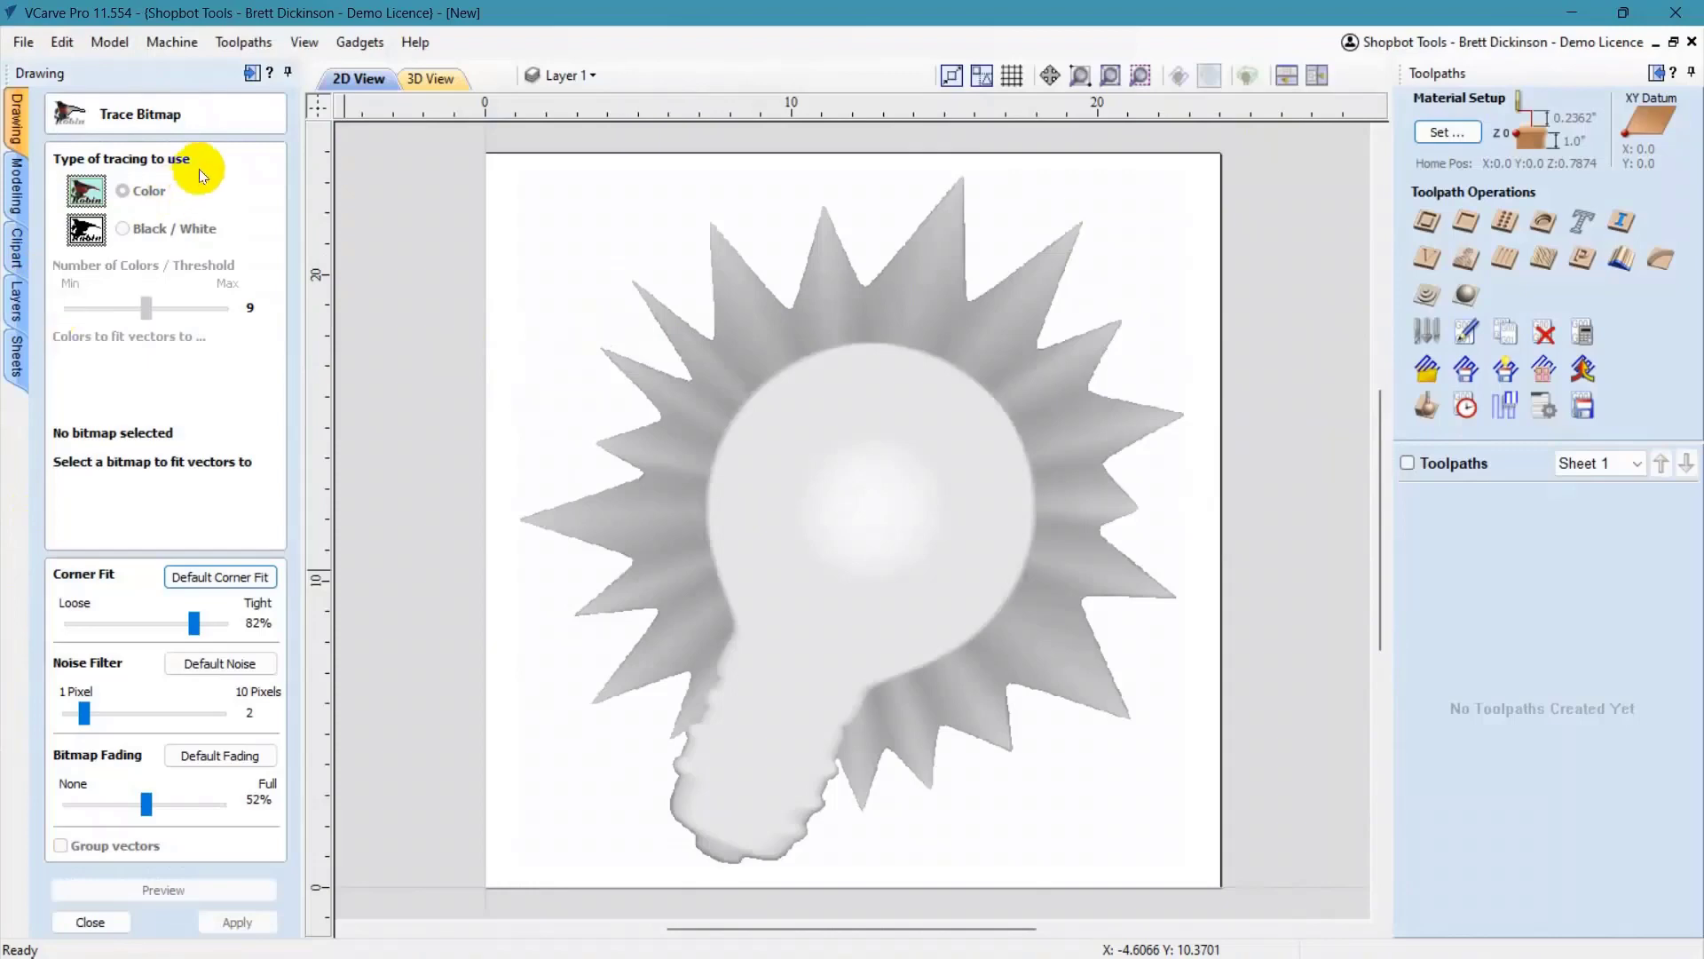
pyautogui.click(269, 71)
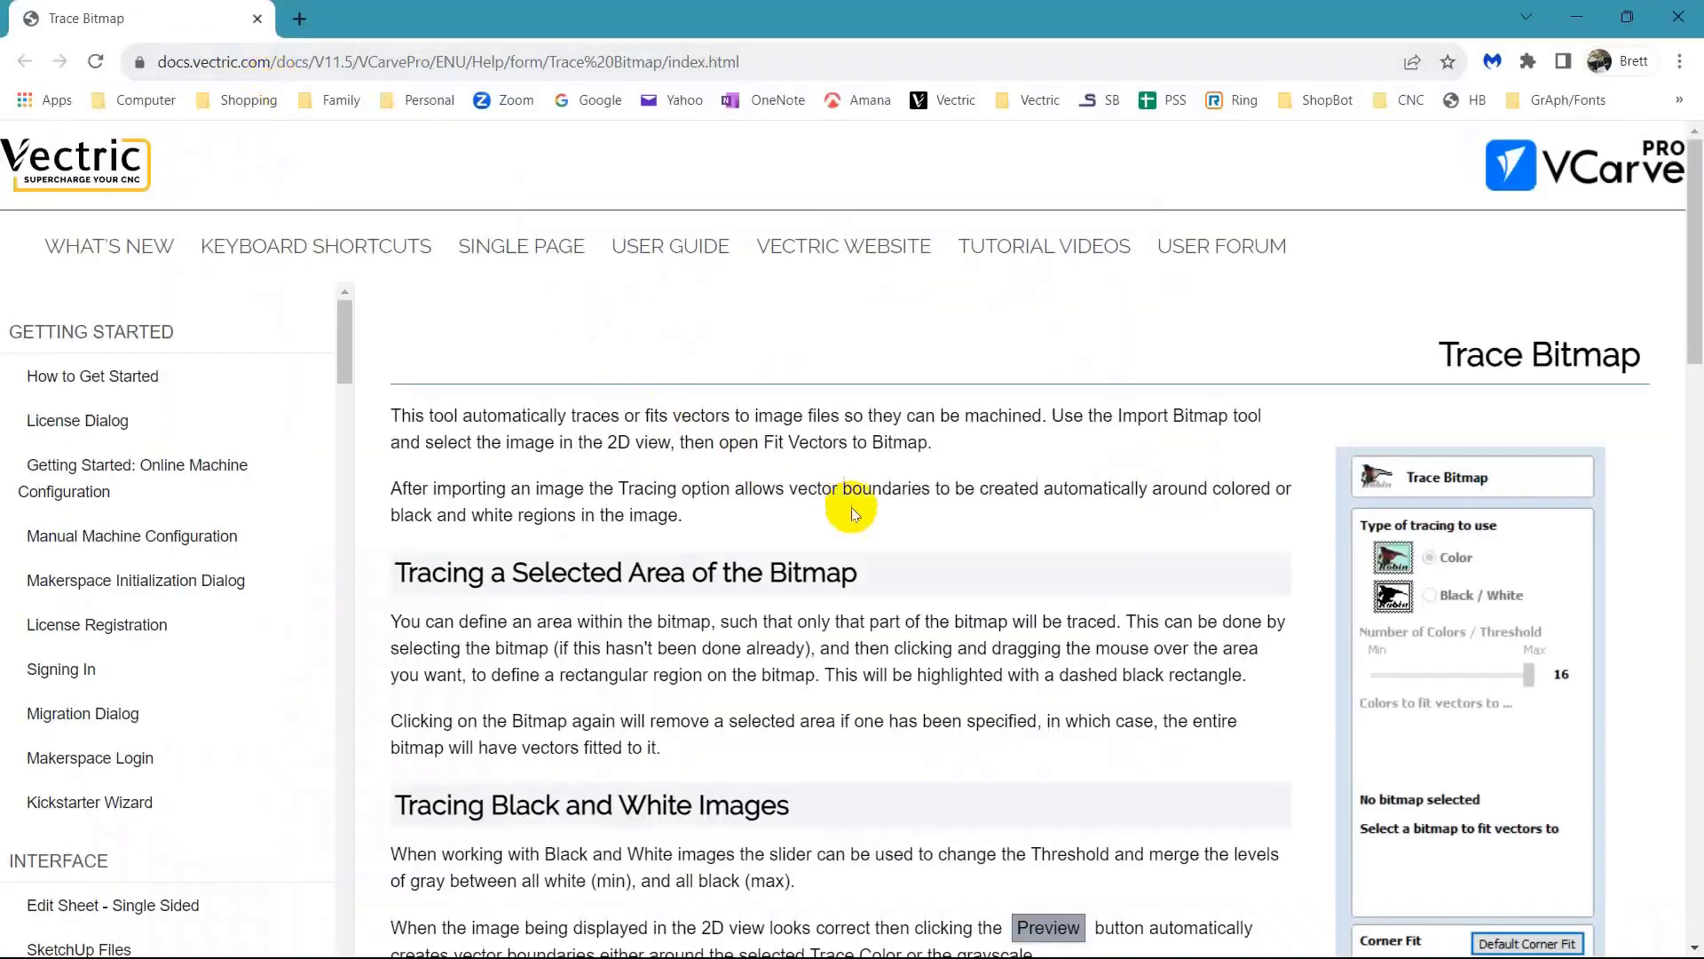
pyautogui.scroll(-3, 850, 508)
pyautogui.scroll(-2, 852, 520)
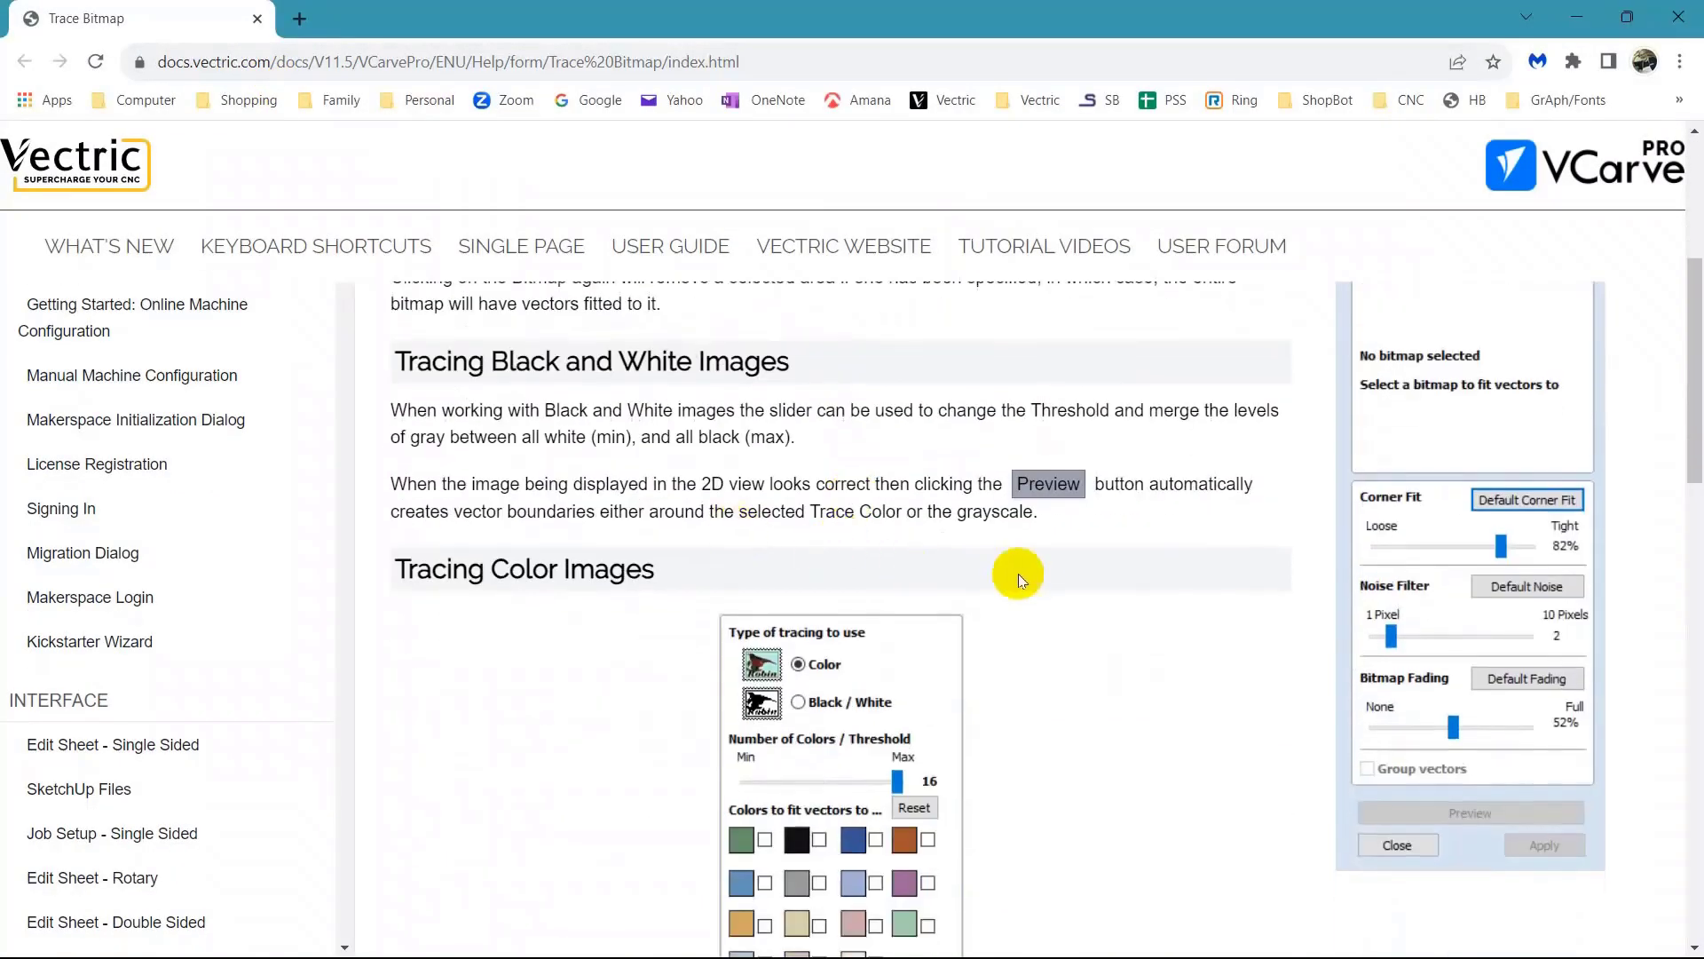
pyautogui.scroll(-4, 1020, 574)
pyautogui.scroll(-7, 1035, 573)
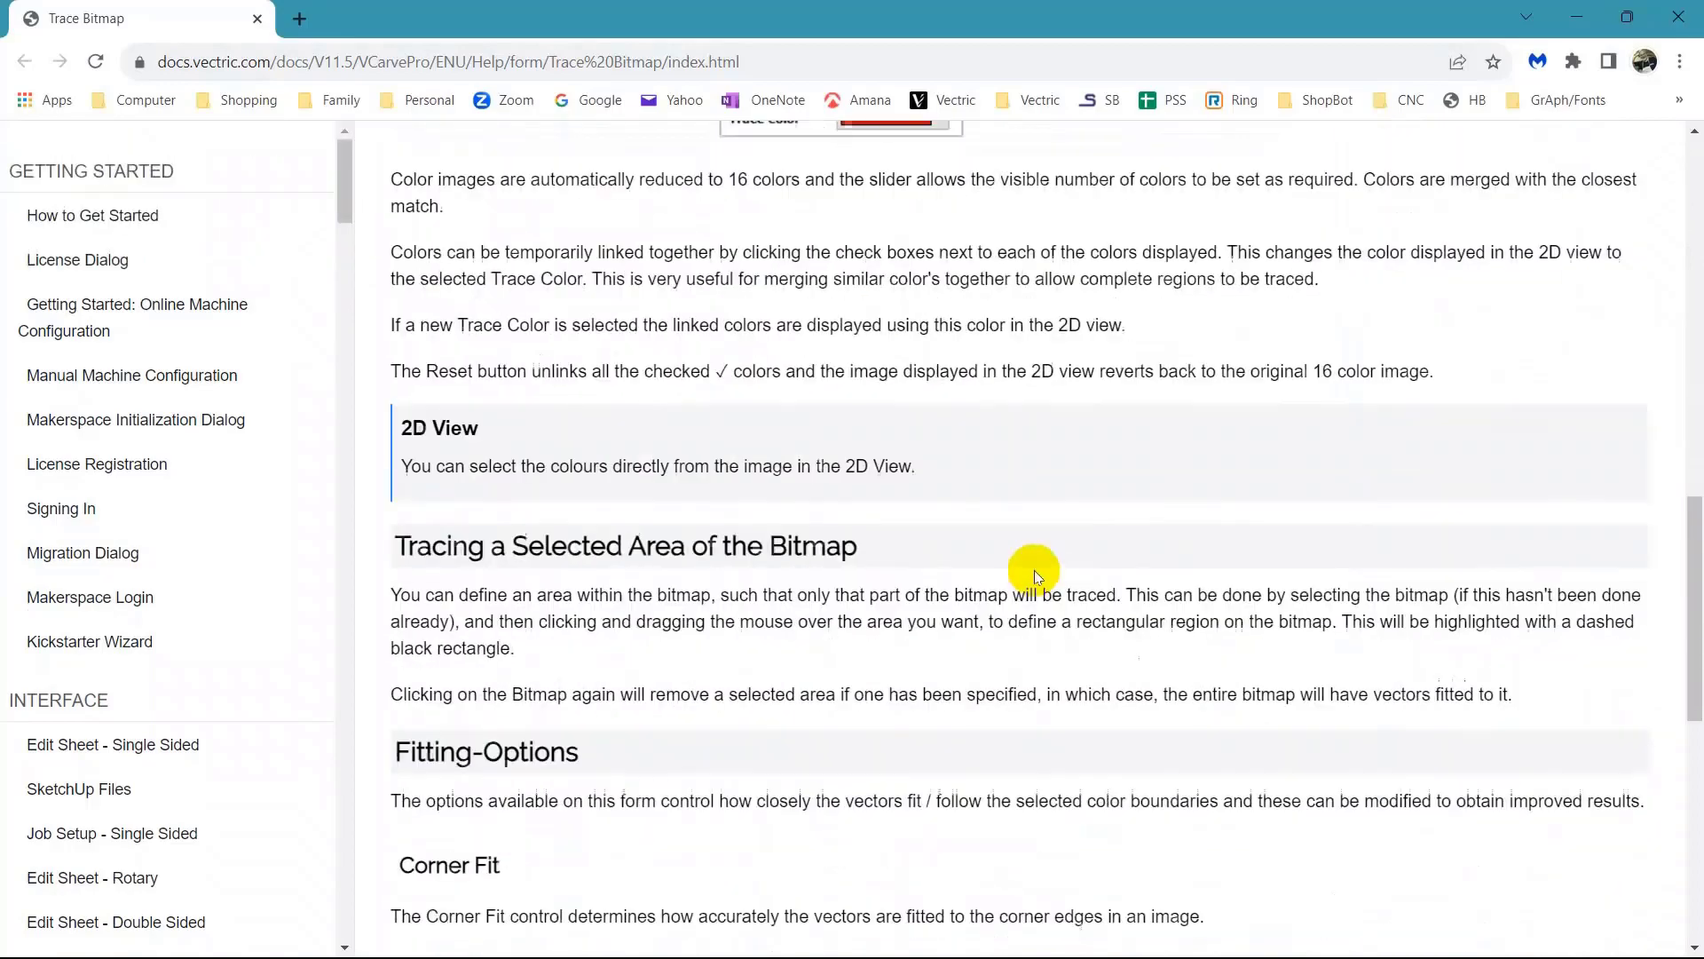
pyautogui.scroll(-5, 1034, 573)
pyautogui.scroll(-3, 1032, 572)
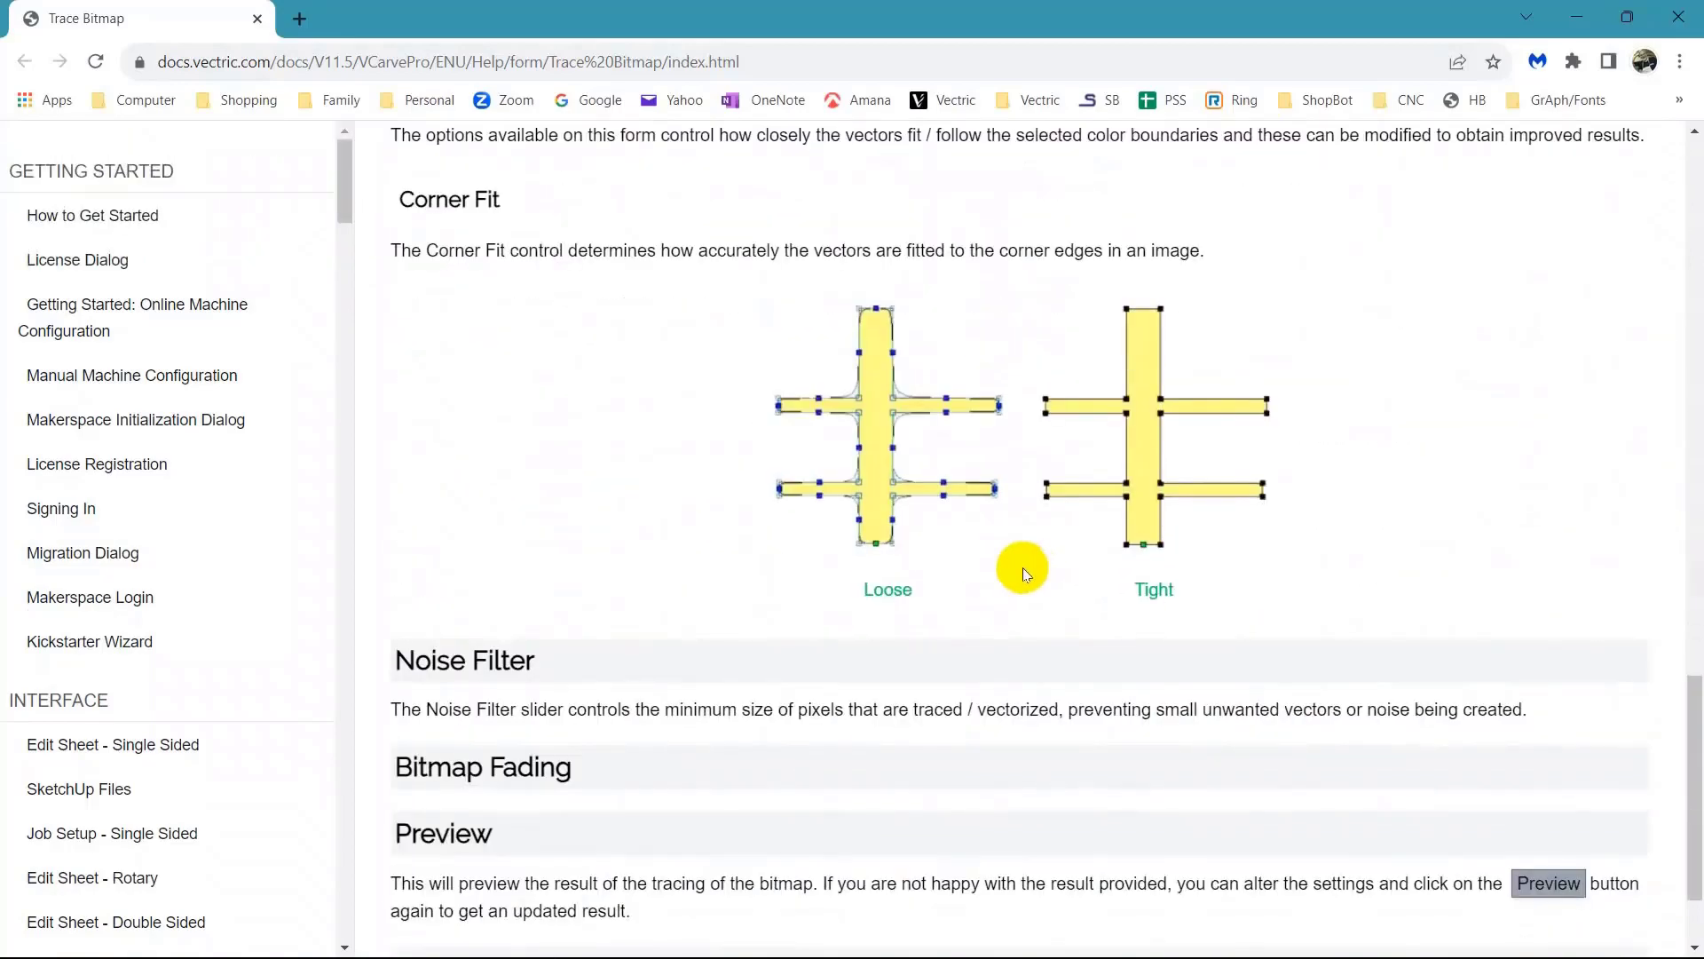
pyautogui.scroll(-2, 1022, 567)
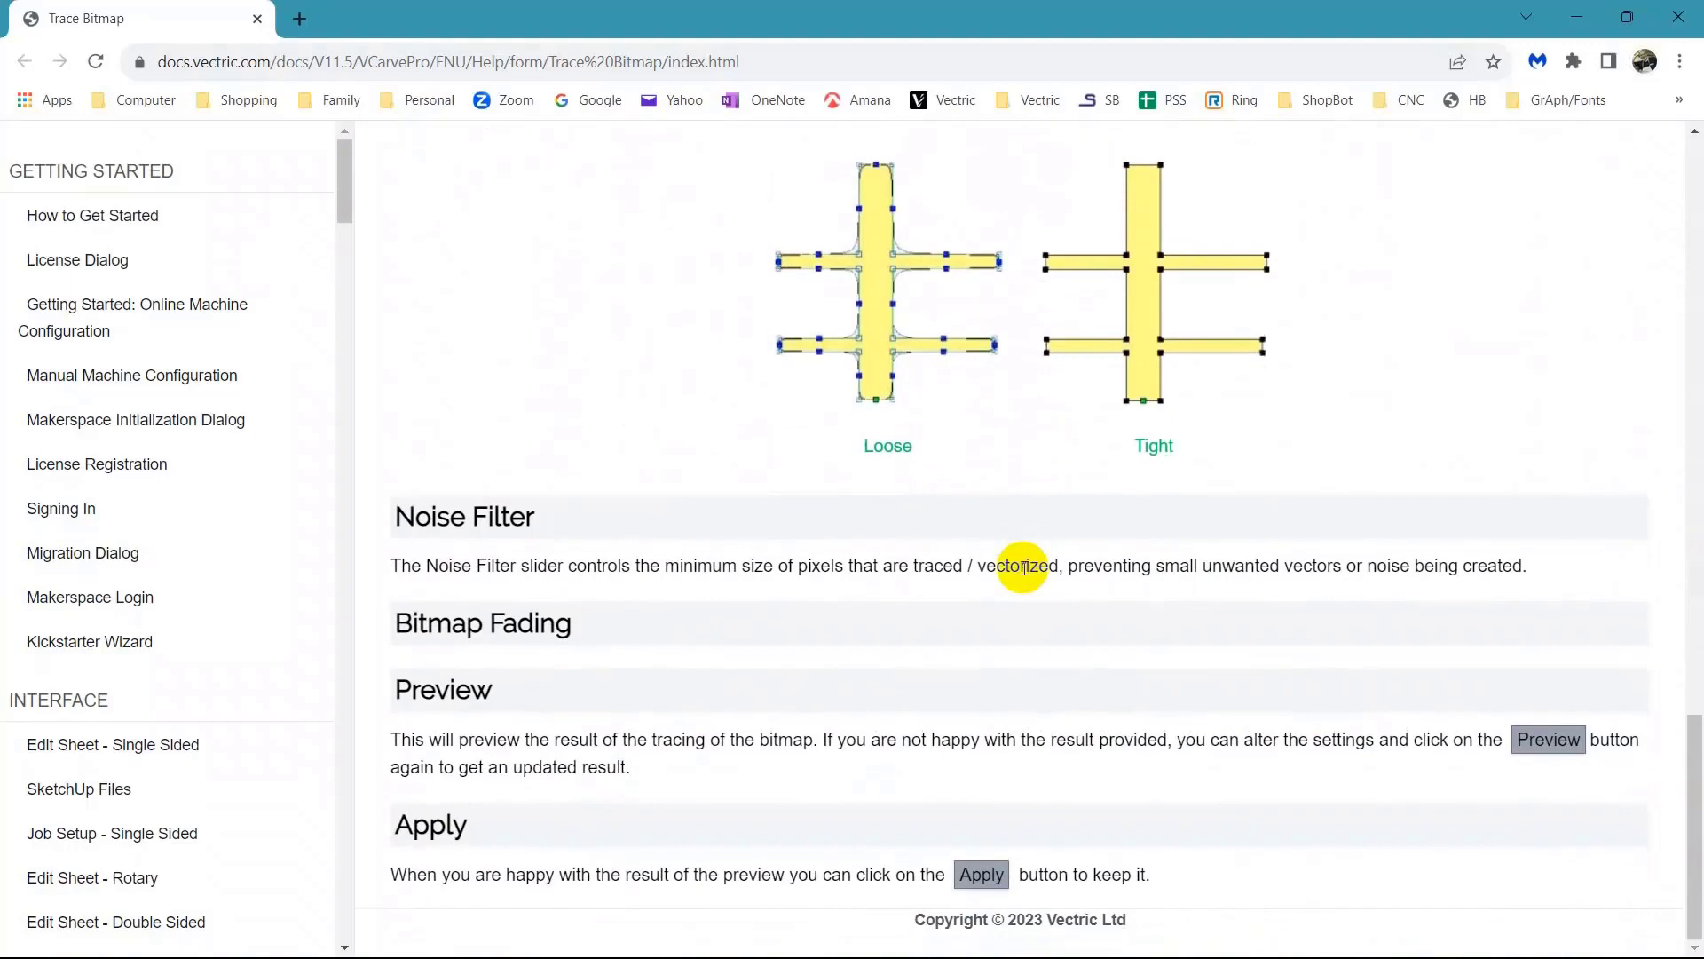
# - Review the Corner Fit and Tracing Color Images help sections again, and close the help page and the Trace Bitmap tool
pyautogui.scroll(3, 1023, 569)
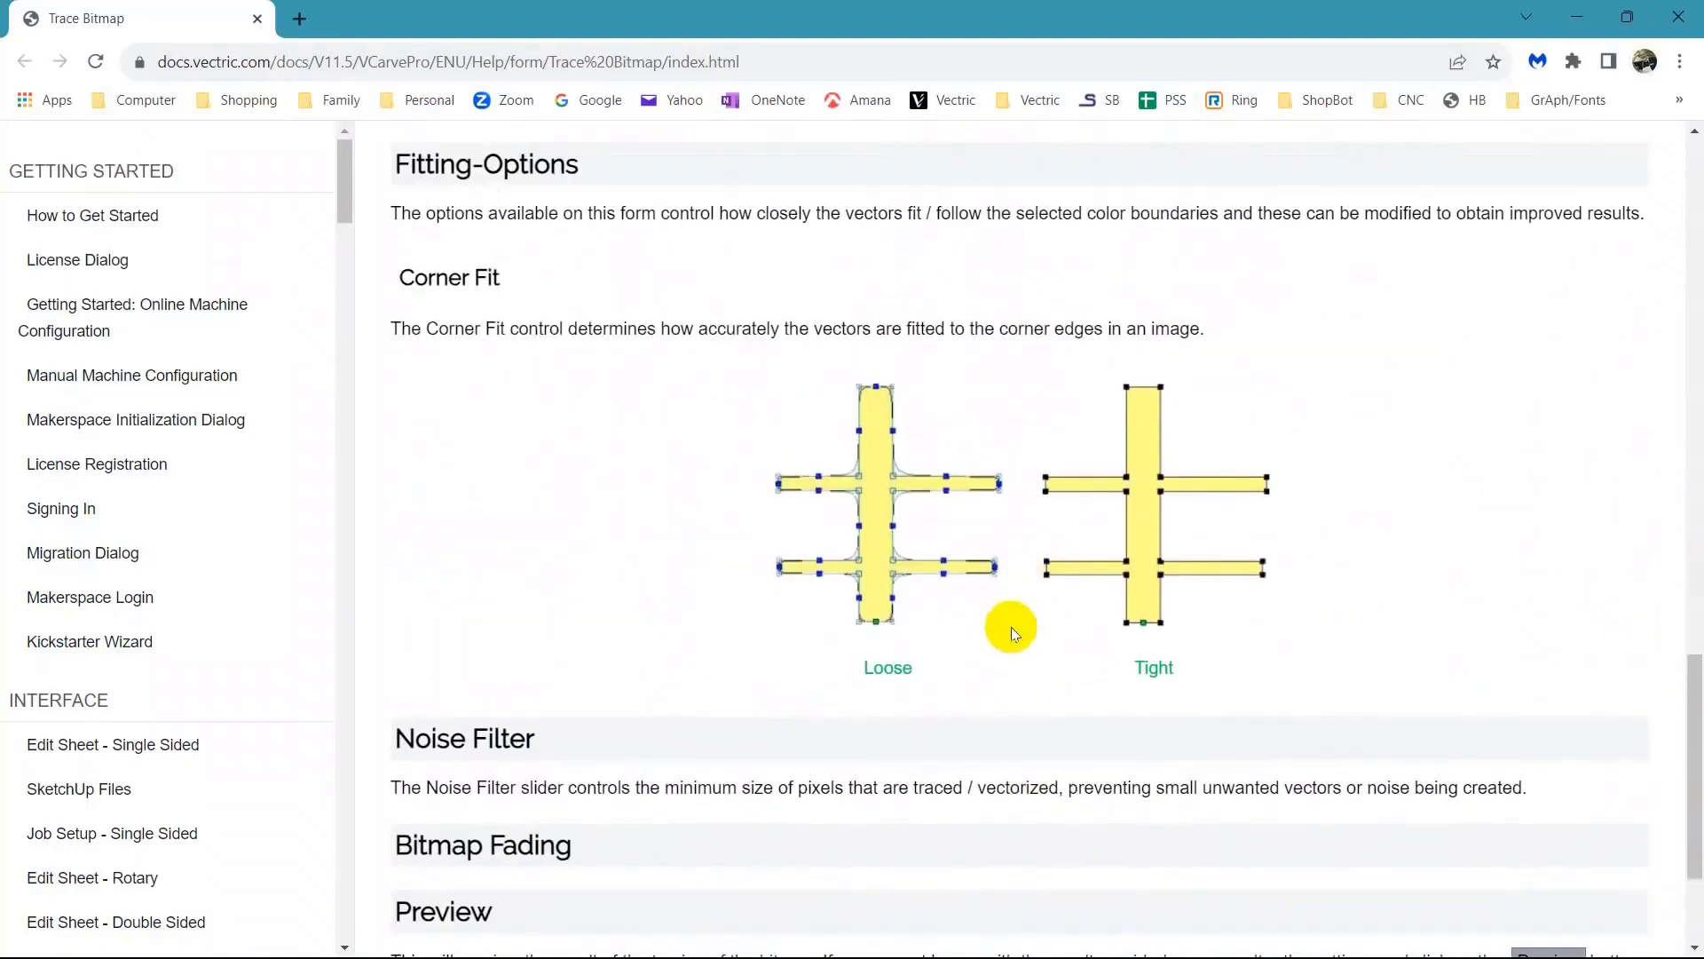
pyautogui.scroll(13, 996, 616)
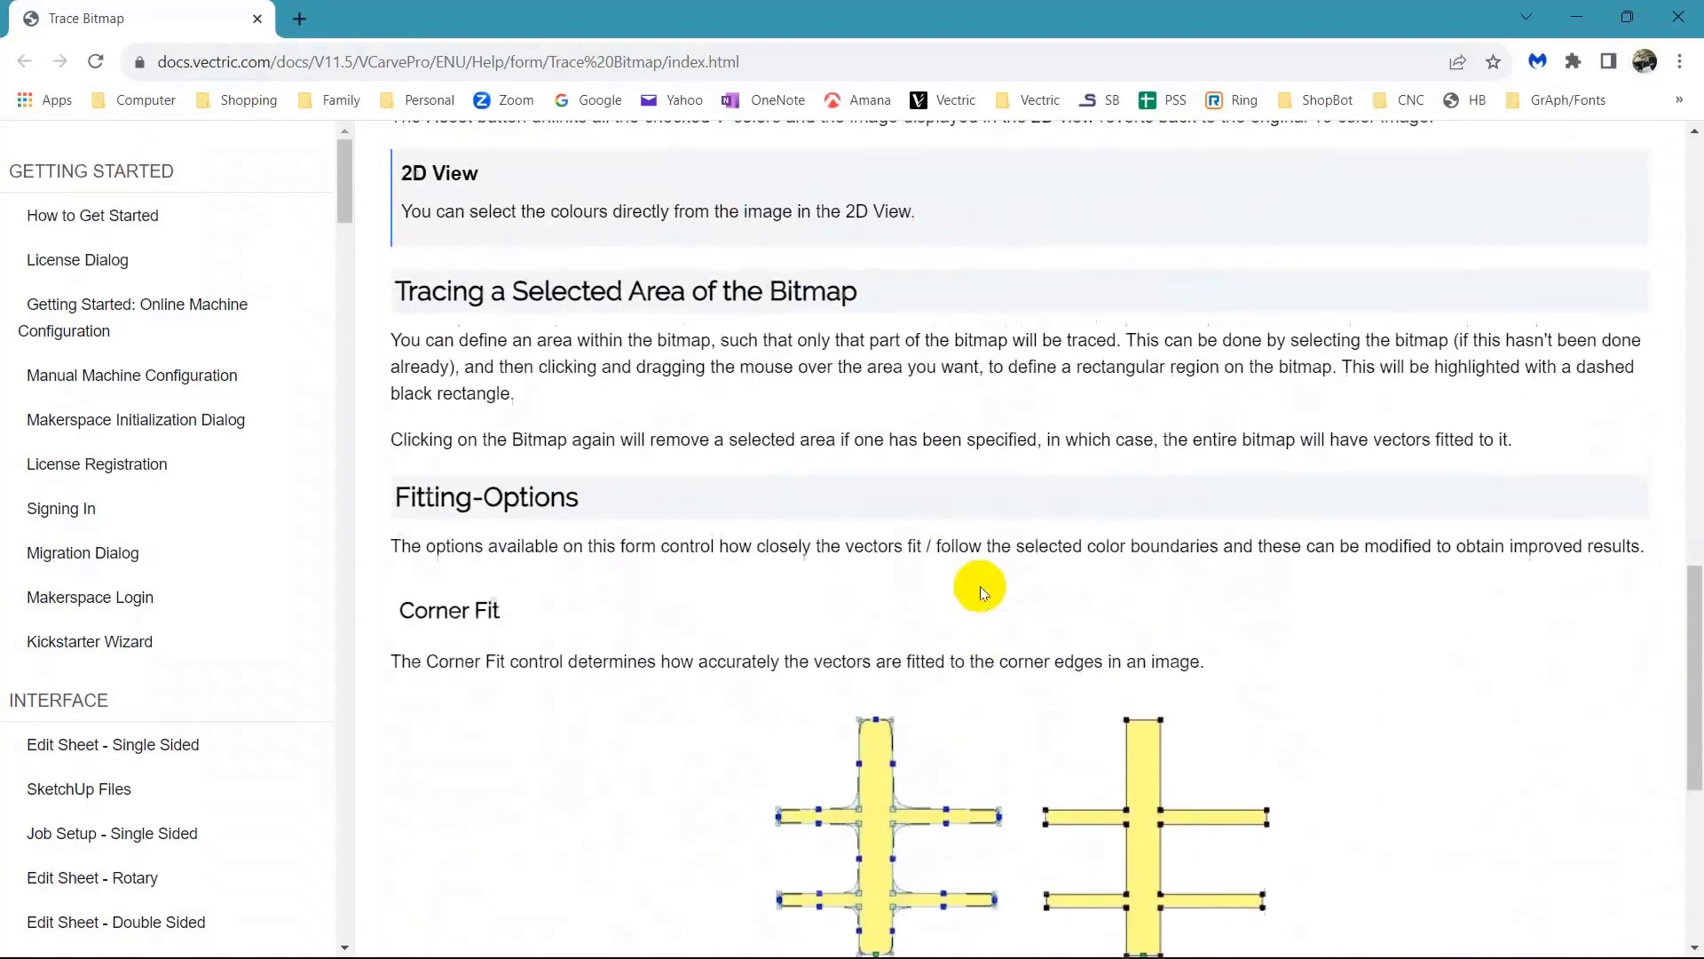
pyautogui.scroll(2, 980, 560)
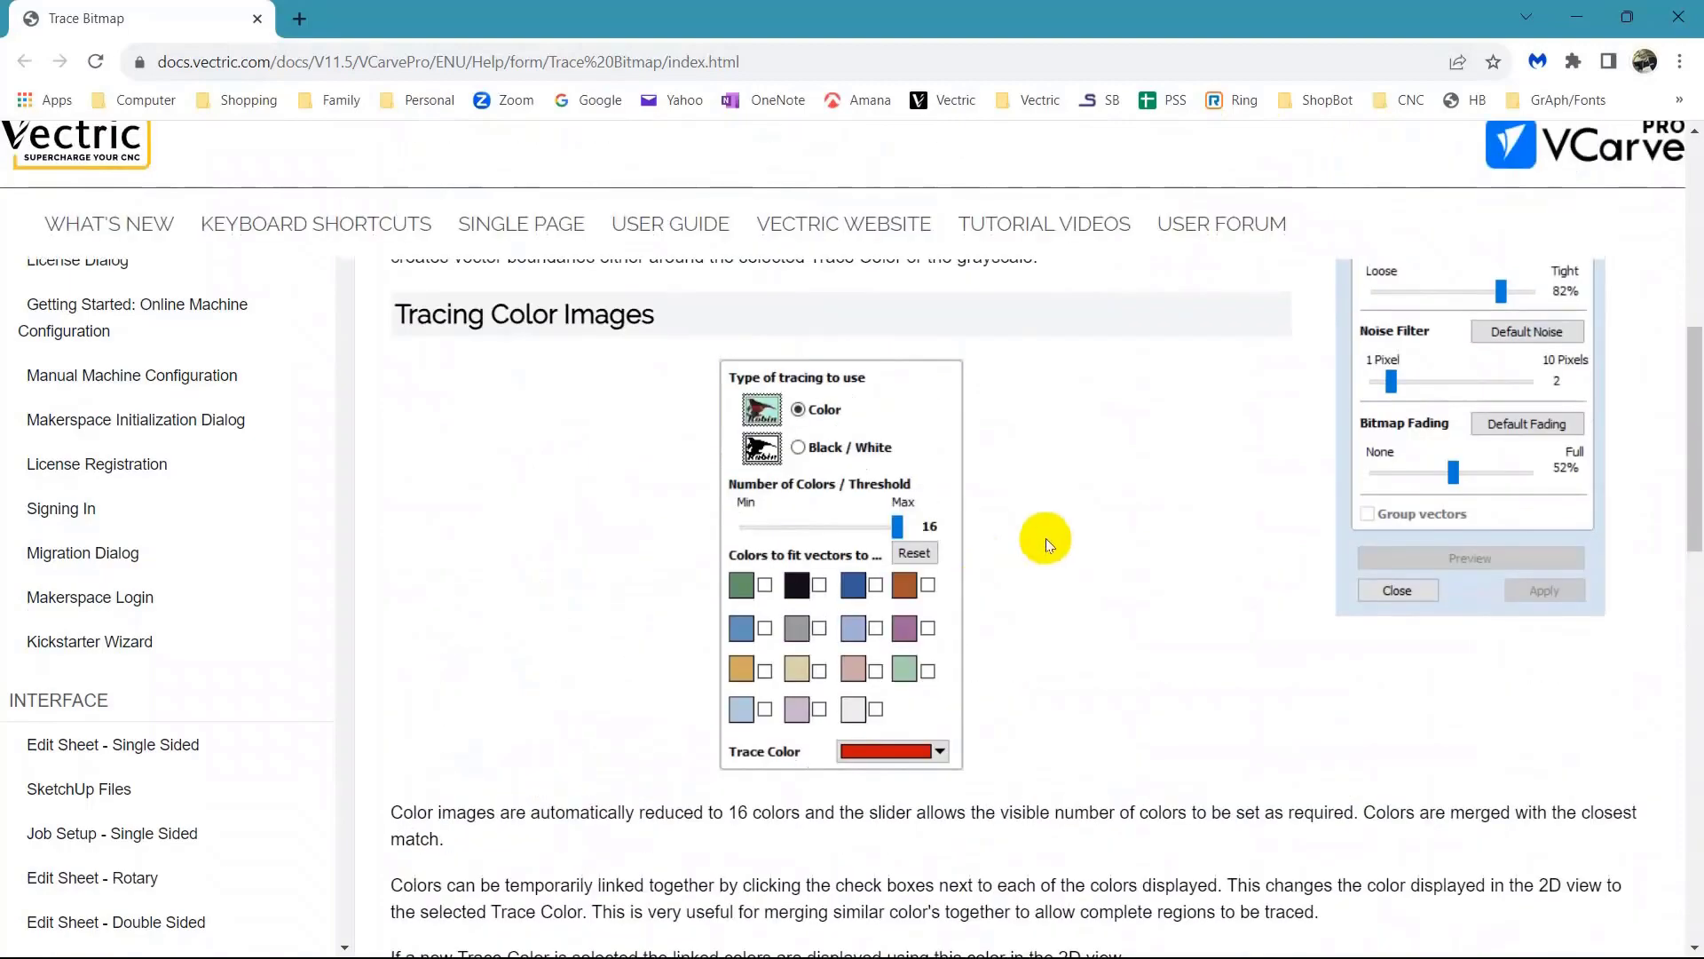
pyautogui.scroll(8, 1045, 538)
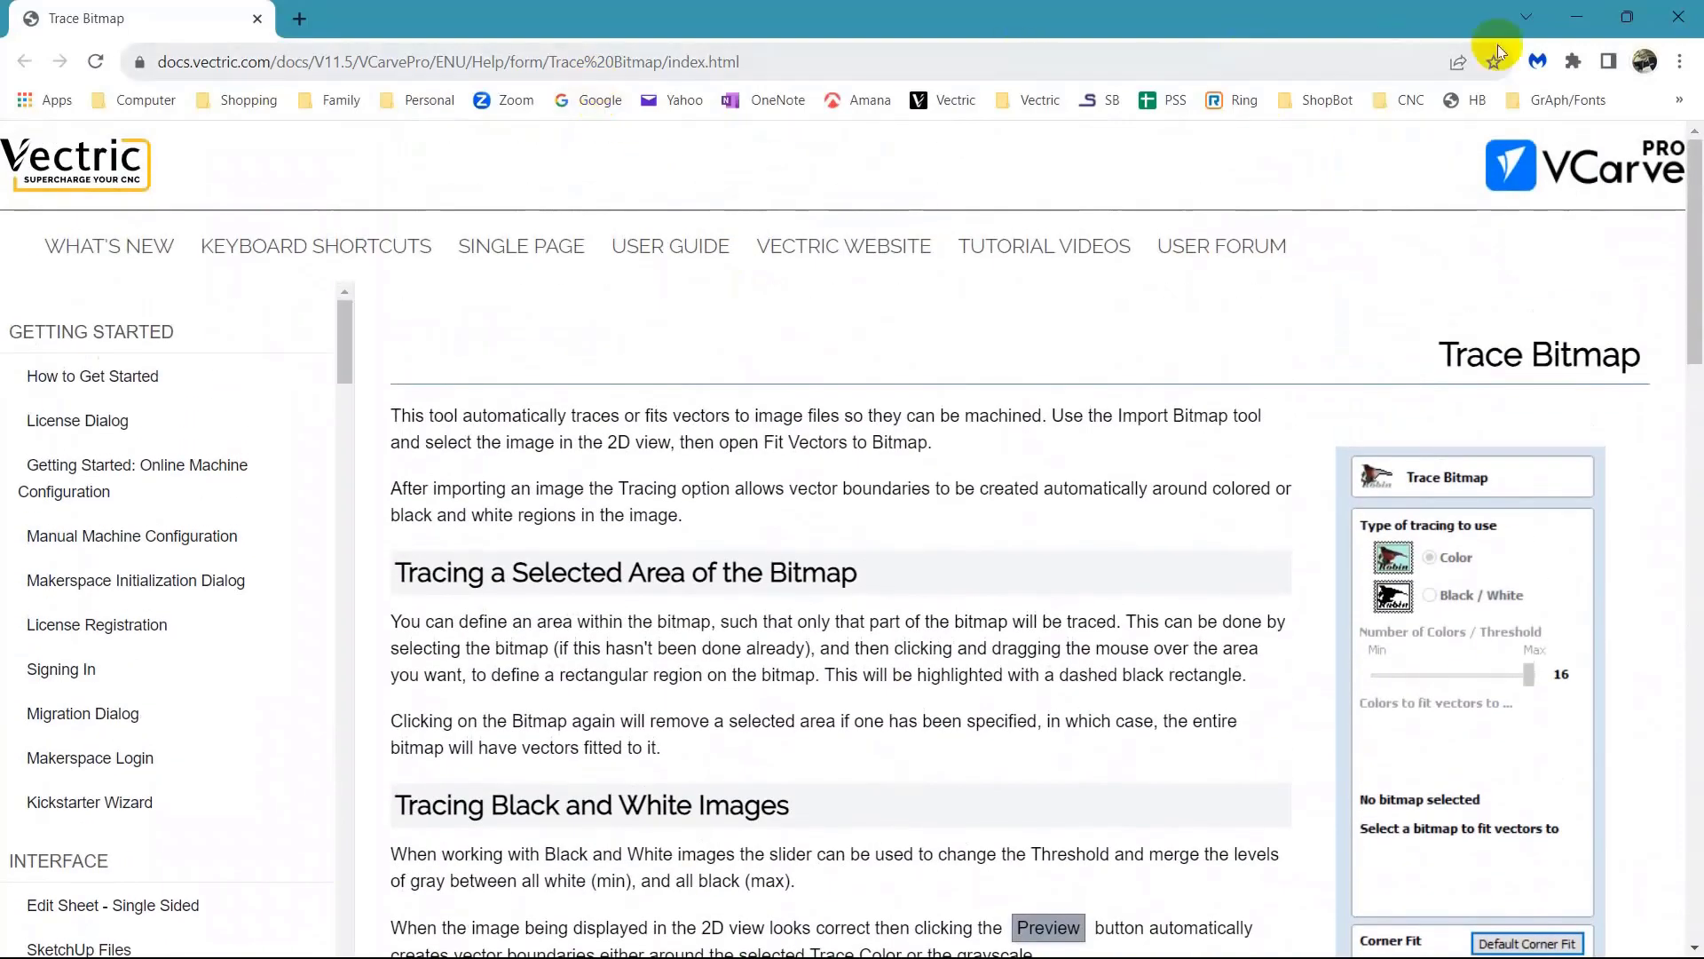
pyautogui.click(1678, 16)
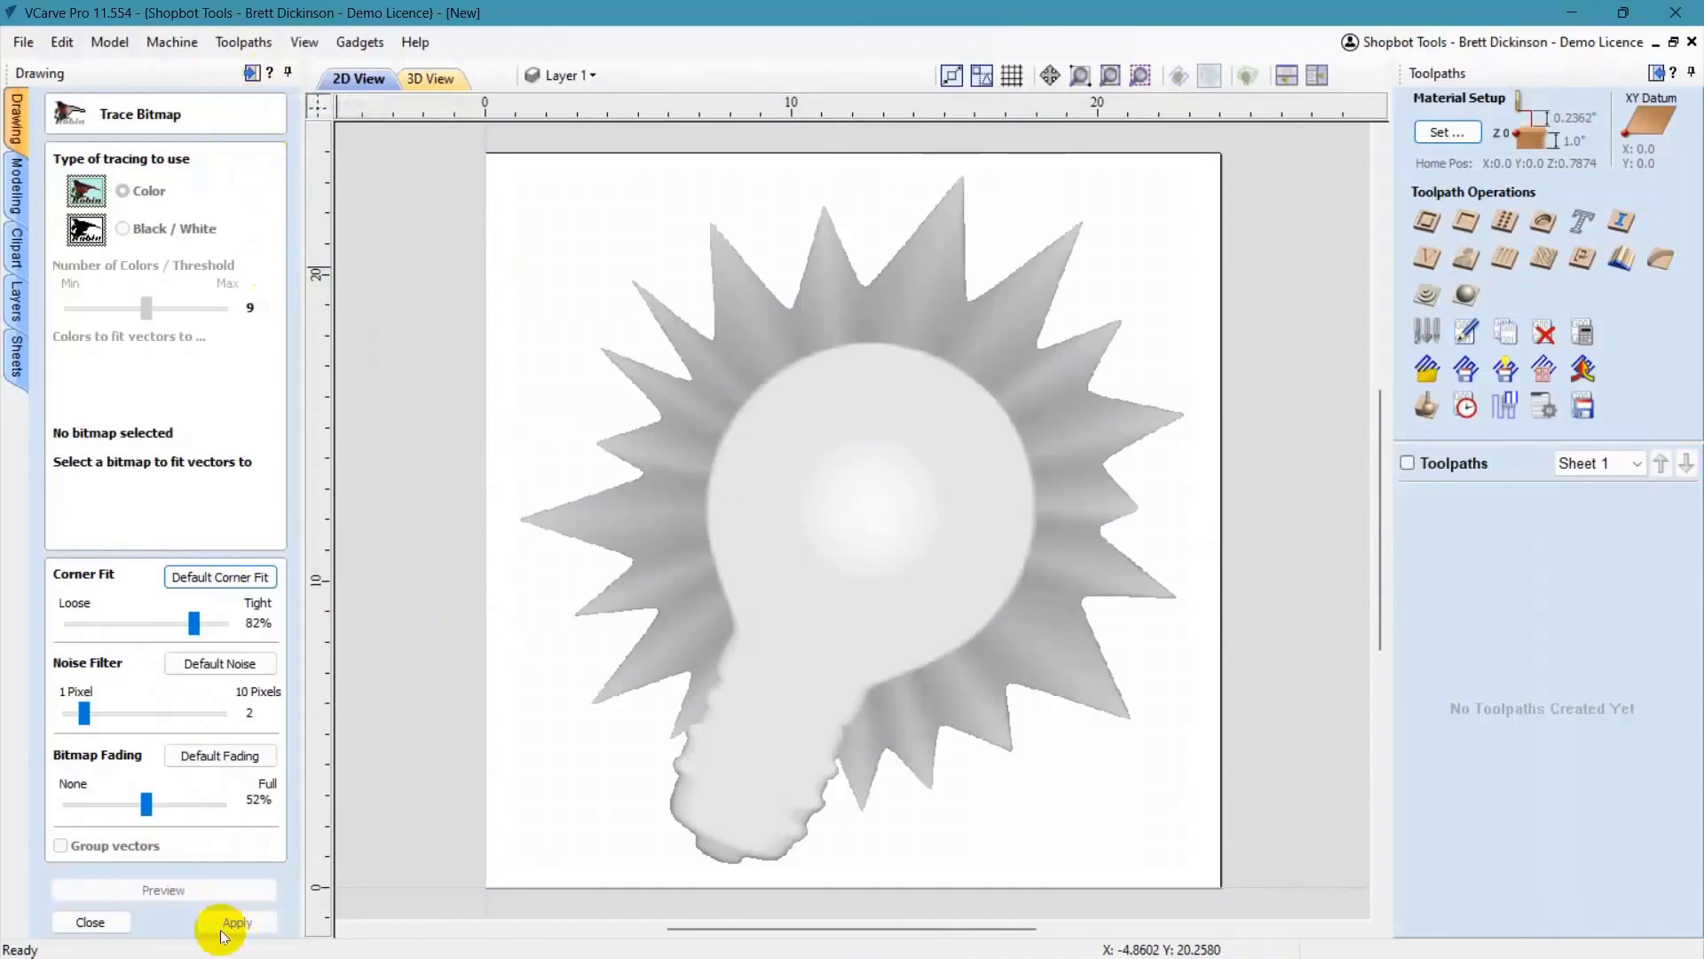
pyautogui.click(91, 923)
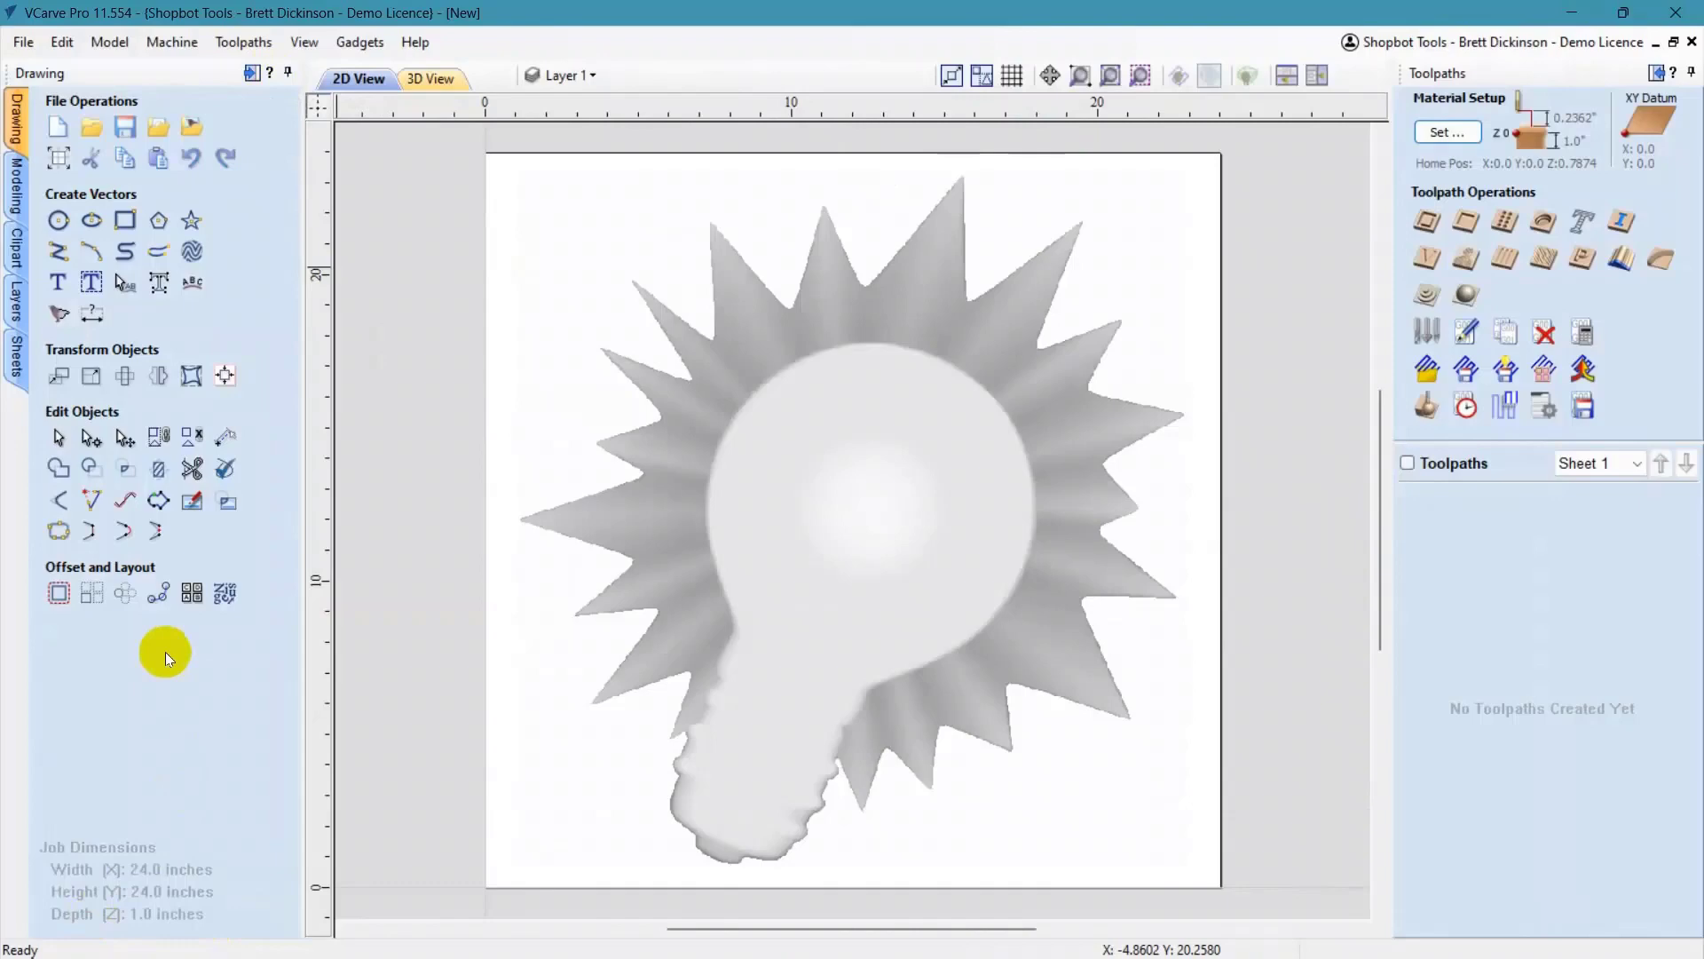
# - Read the help page for the Extend Vectors tool, including its intersection examples, and close the page and the tool
pyautogui.click(89, 500)
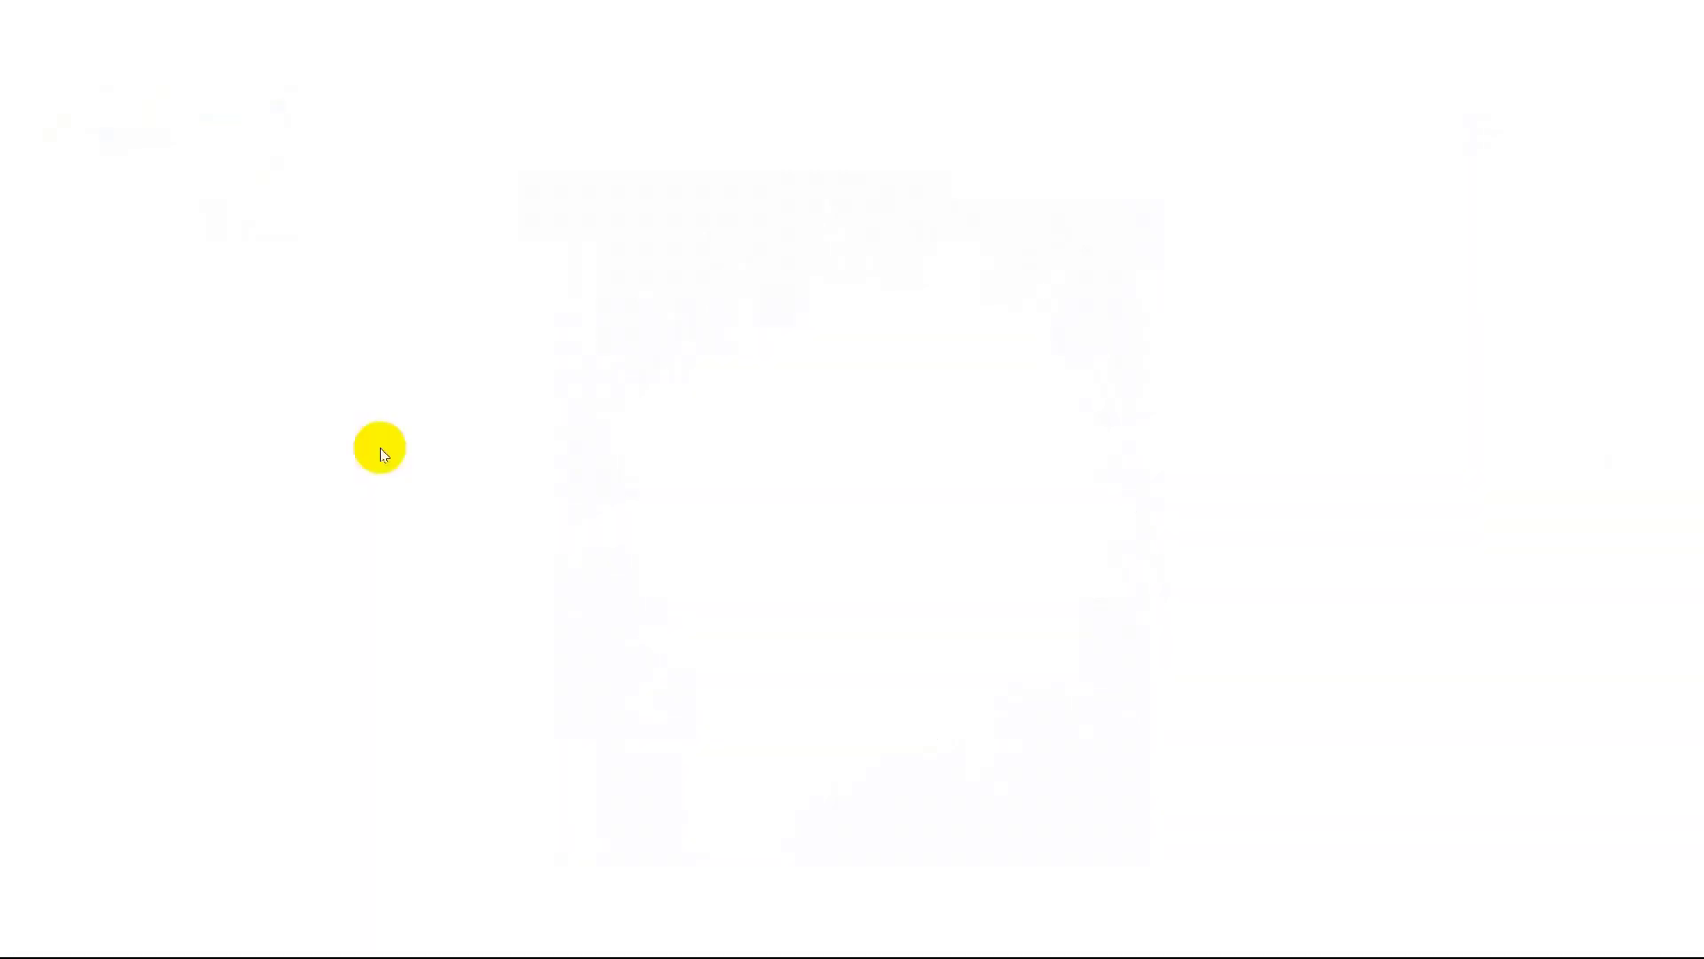
pyautogui.scroll(-3, 985, 666)
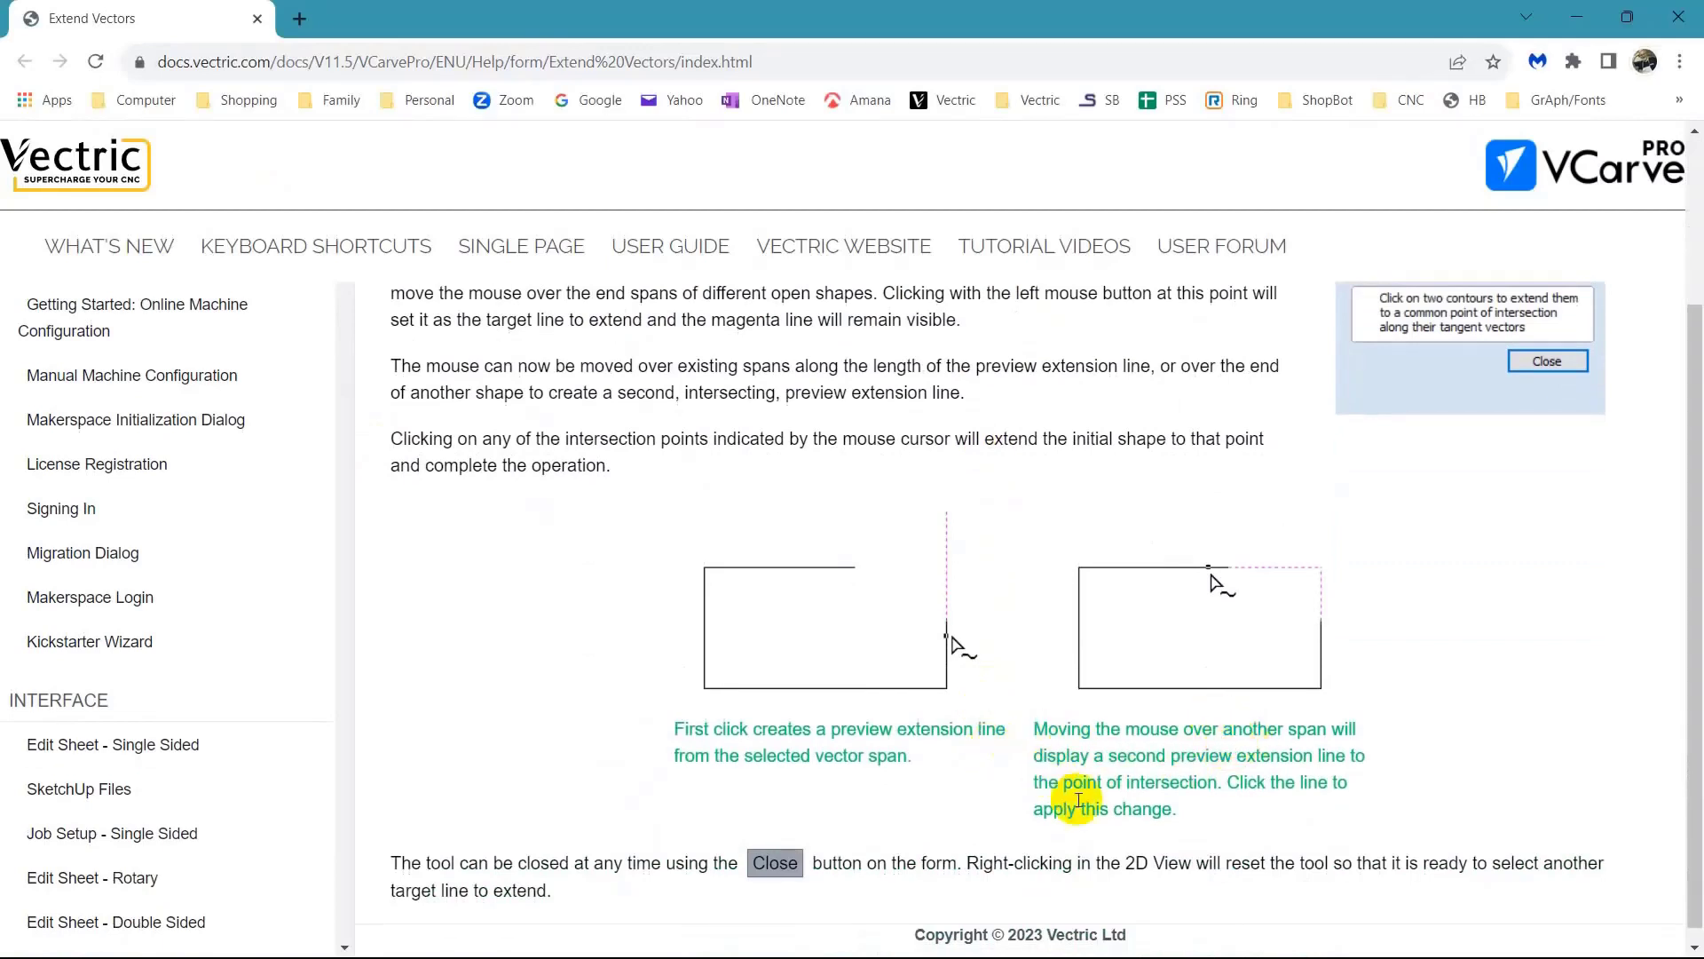
pyautogui.scroll(-1, 940, 786)
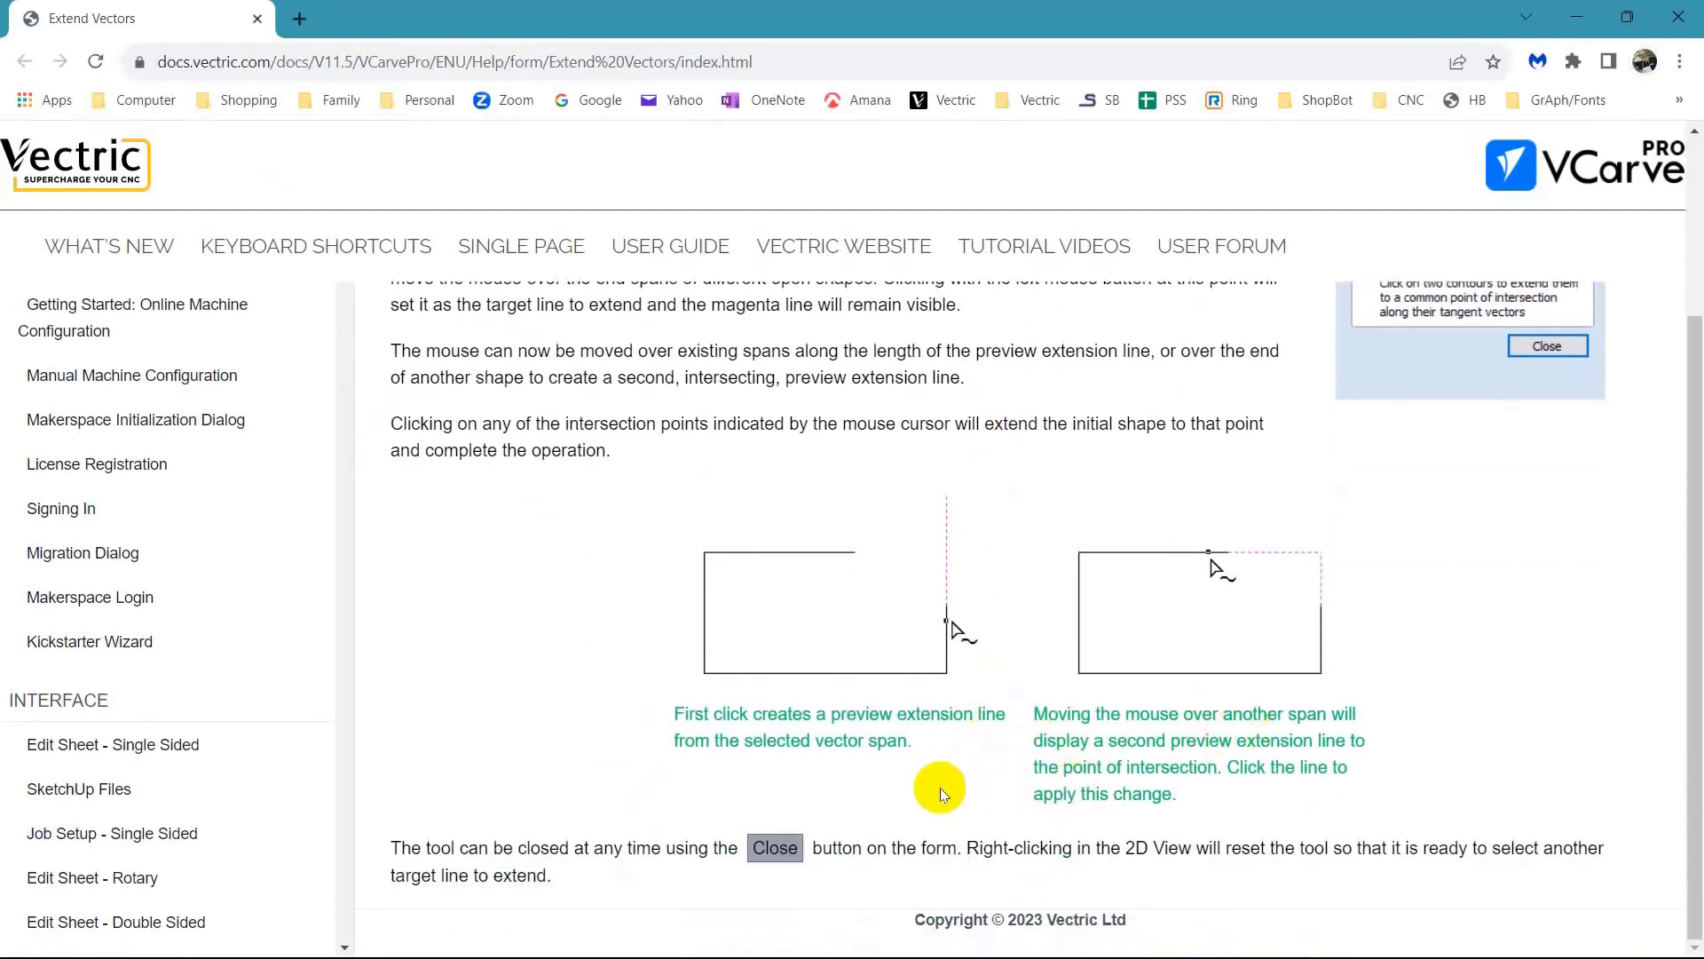
pyautogui.scroll(3, 923, 699)
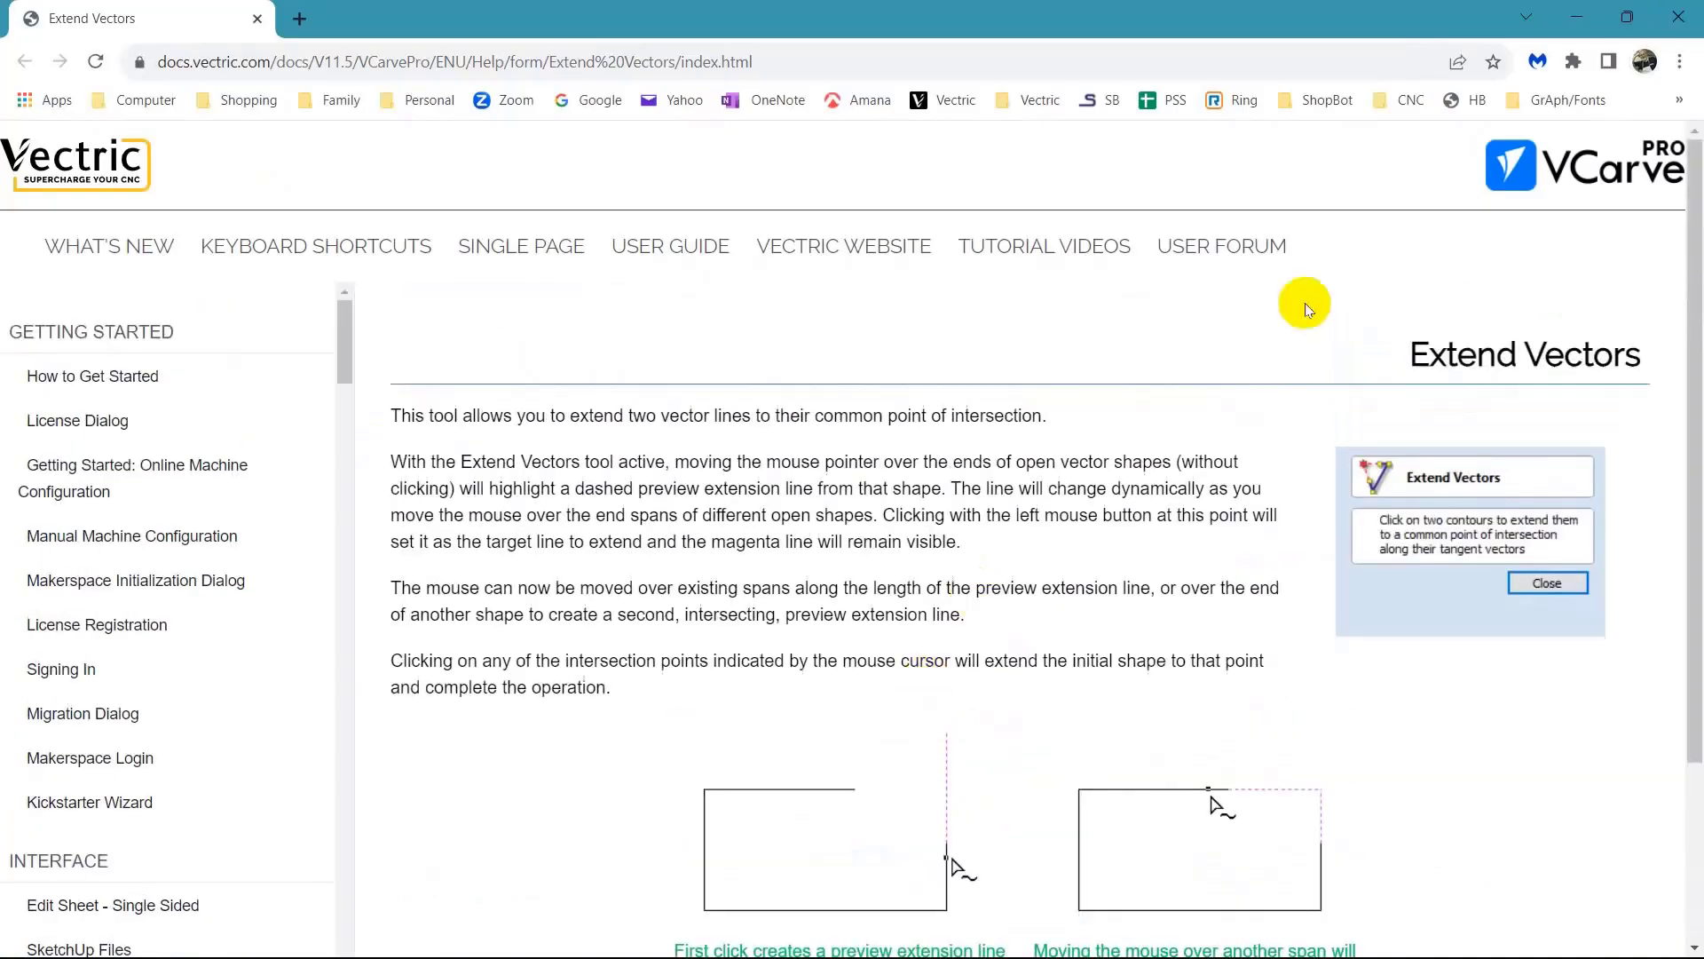
pyautogui.click(1680, 18)
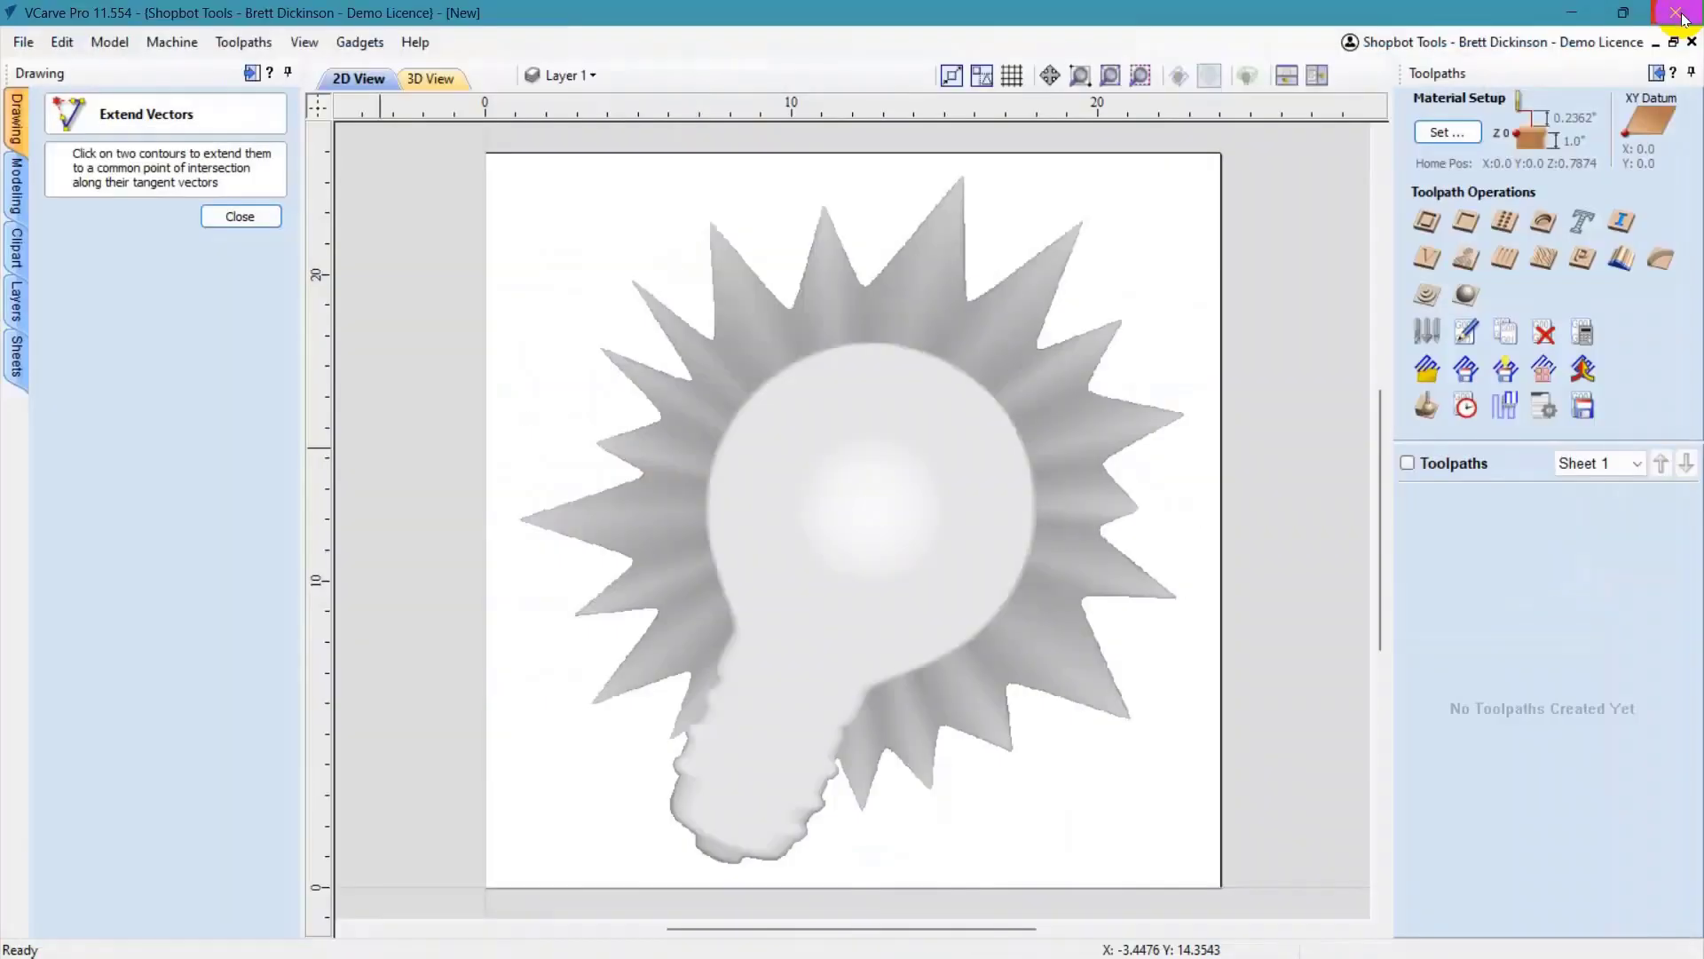
pyautogui.click(242, 215)
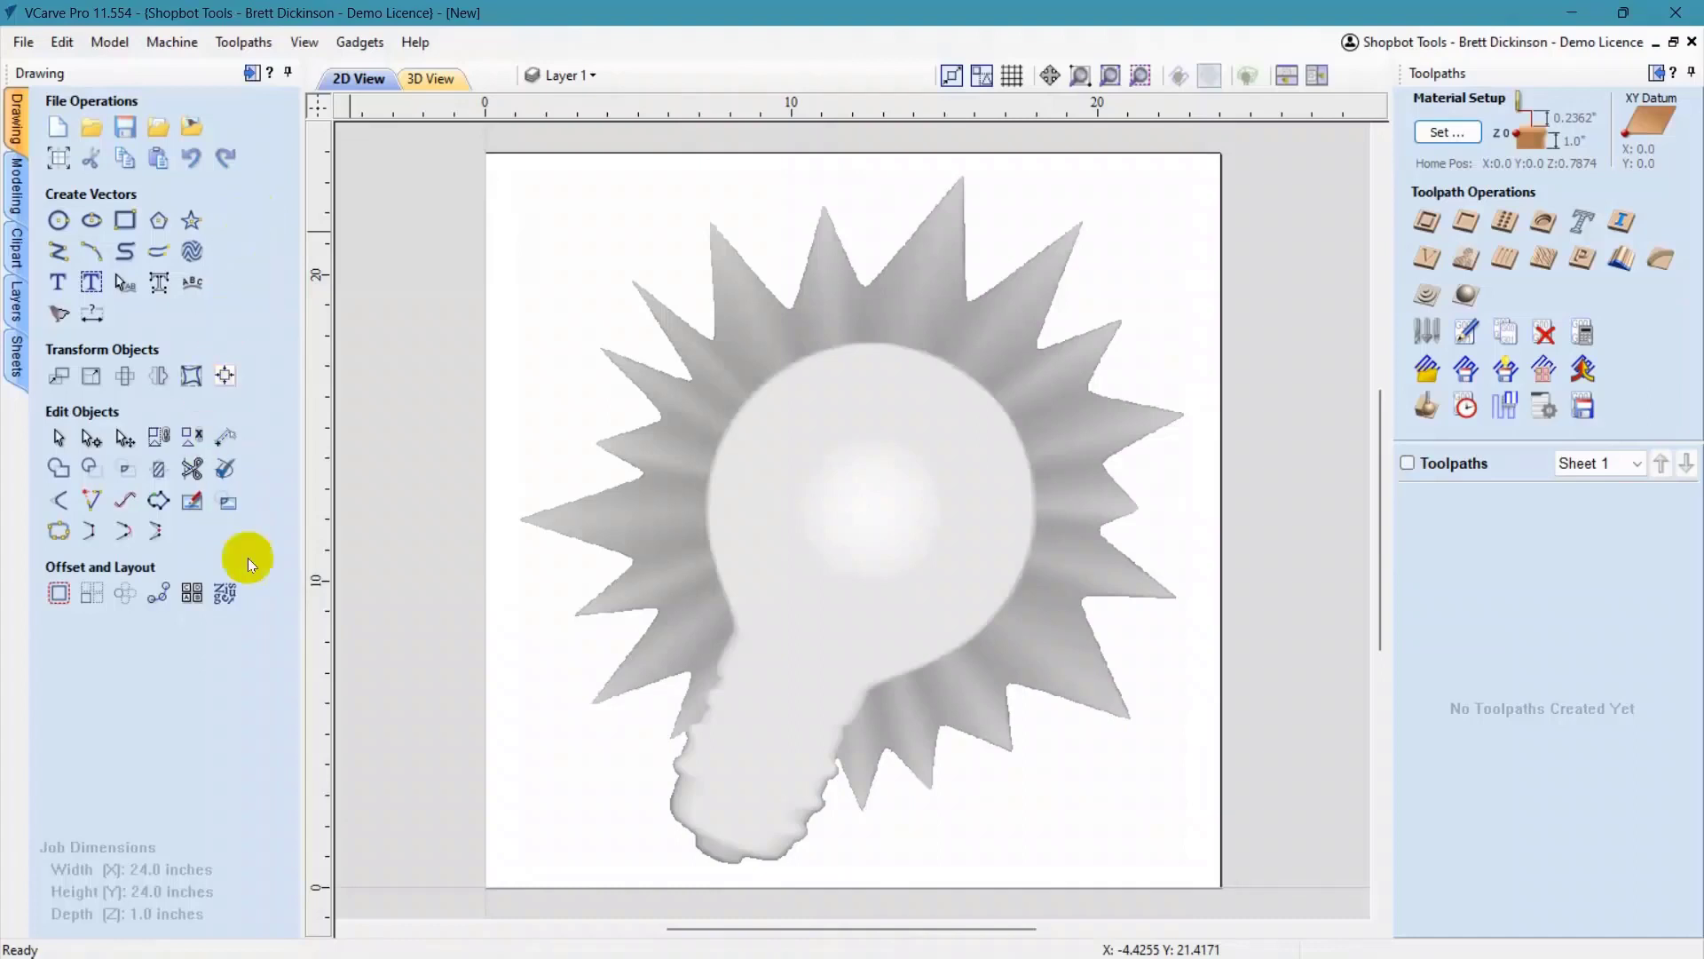
# - Read the Array Copy tool's help page on rows and columns, spacing, symmetry and row/column displacement, and close the page
pyautogui.click(83, 591)
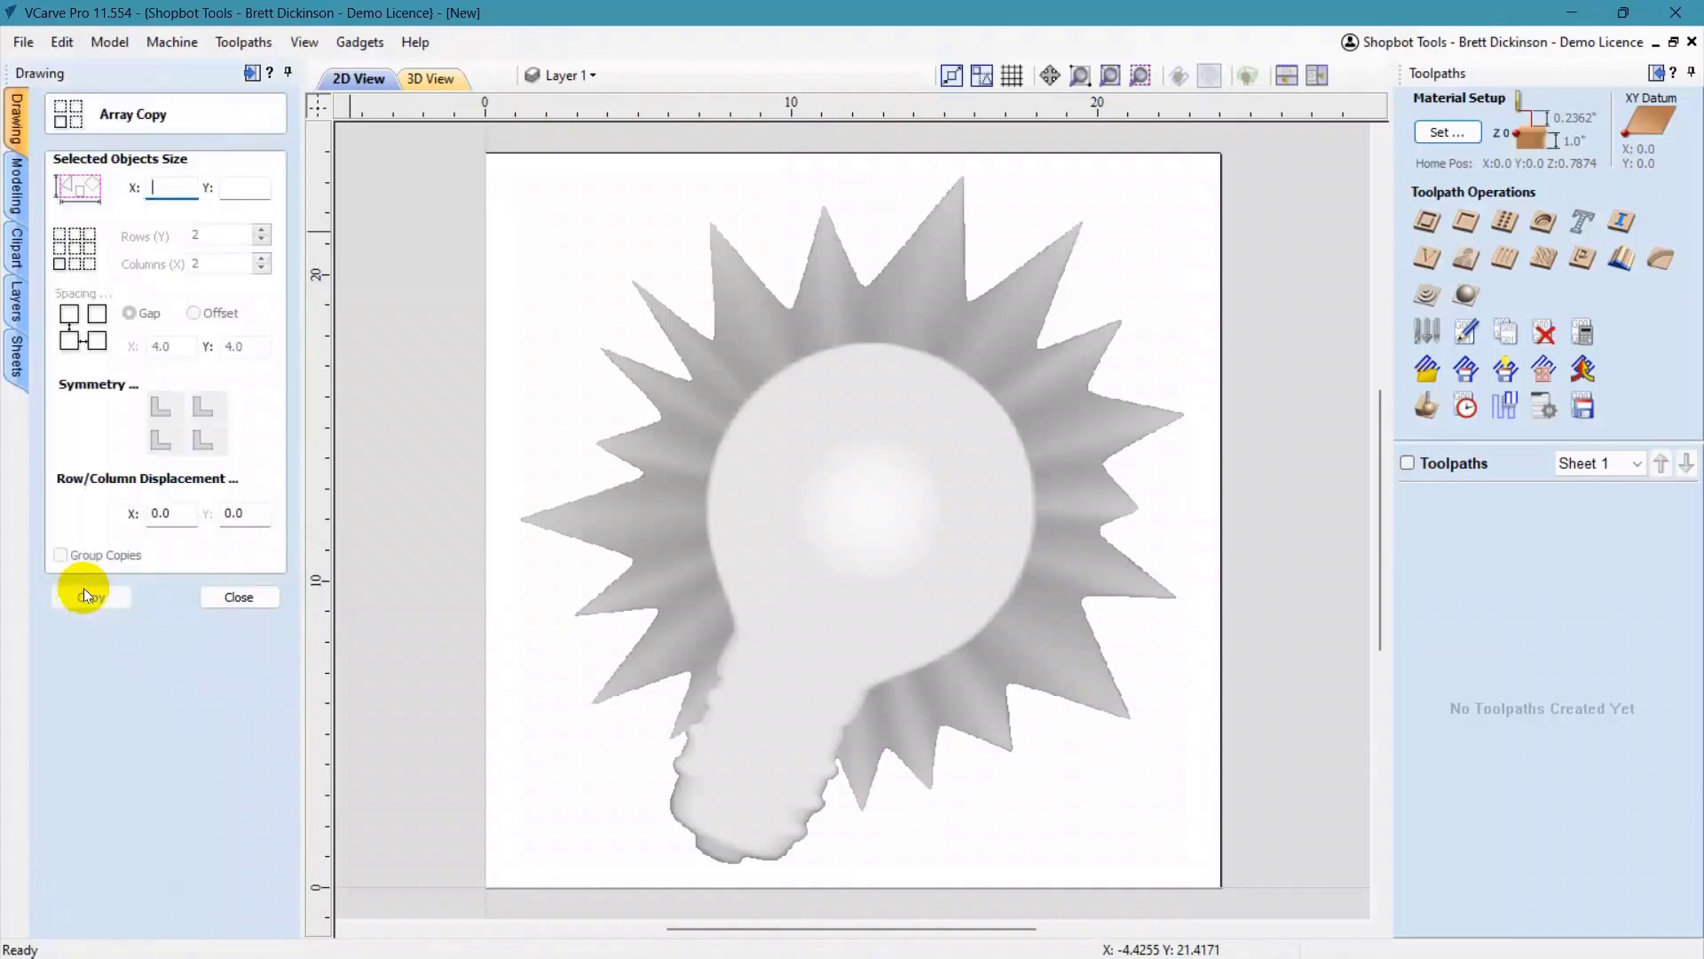
pyautogui.click(269, 77)
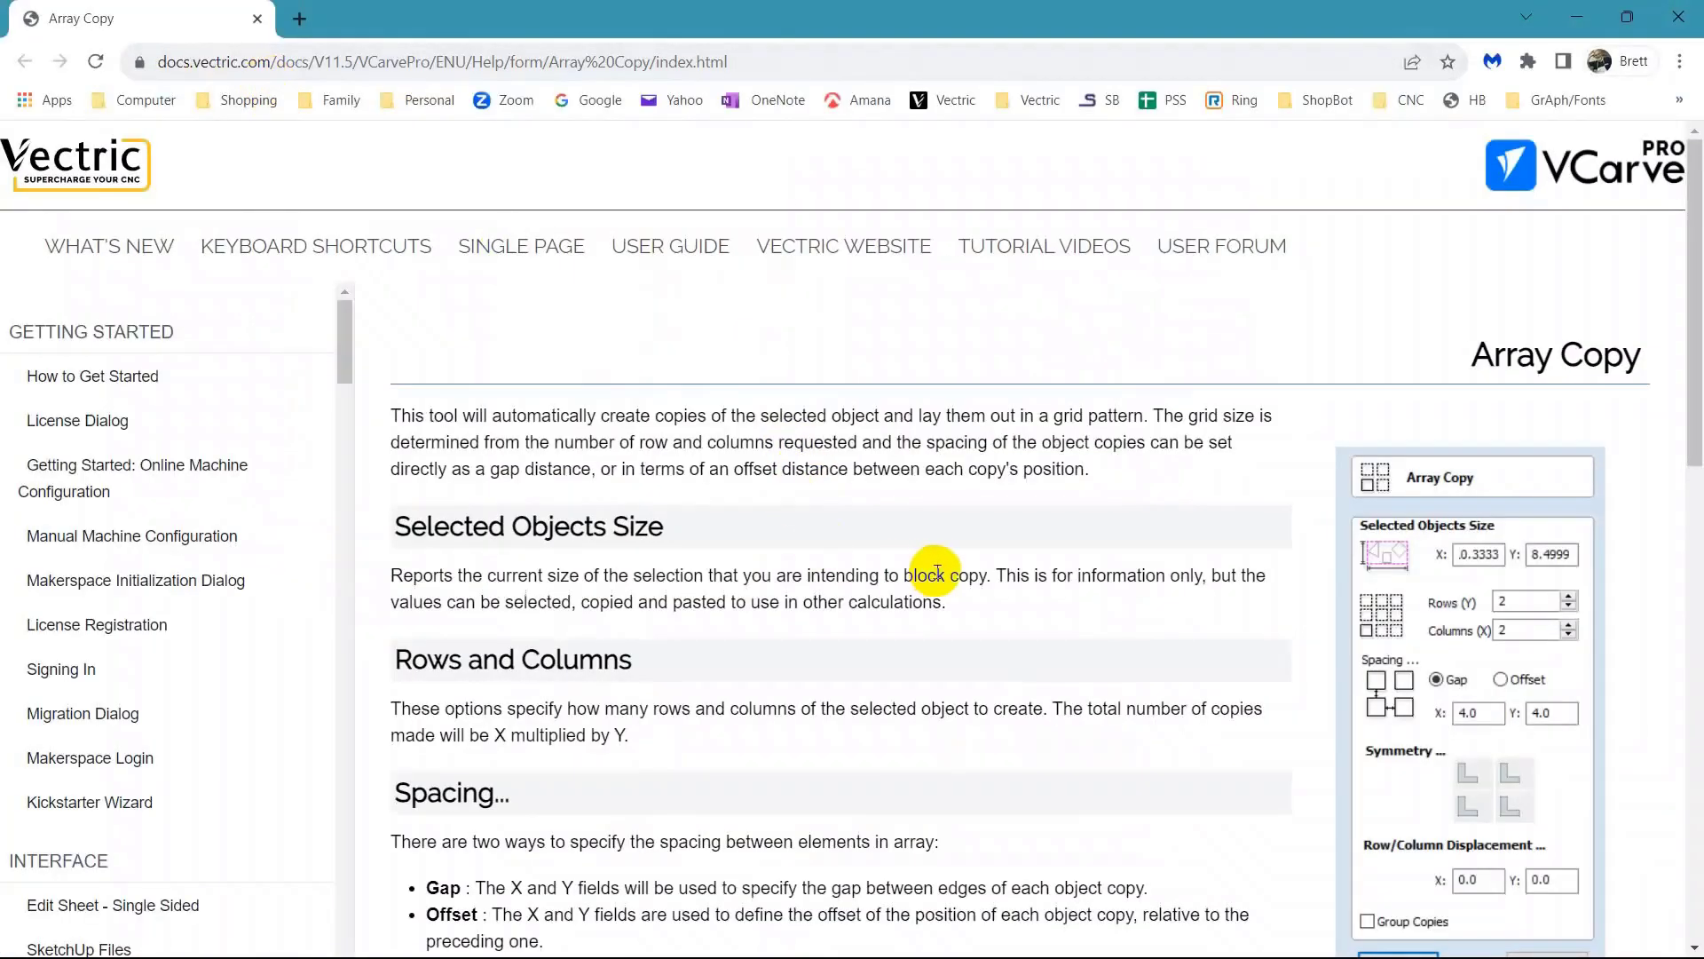
pyautogui.scroll(-1, 884, 545)
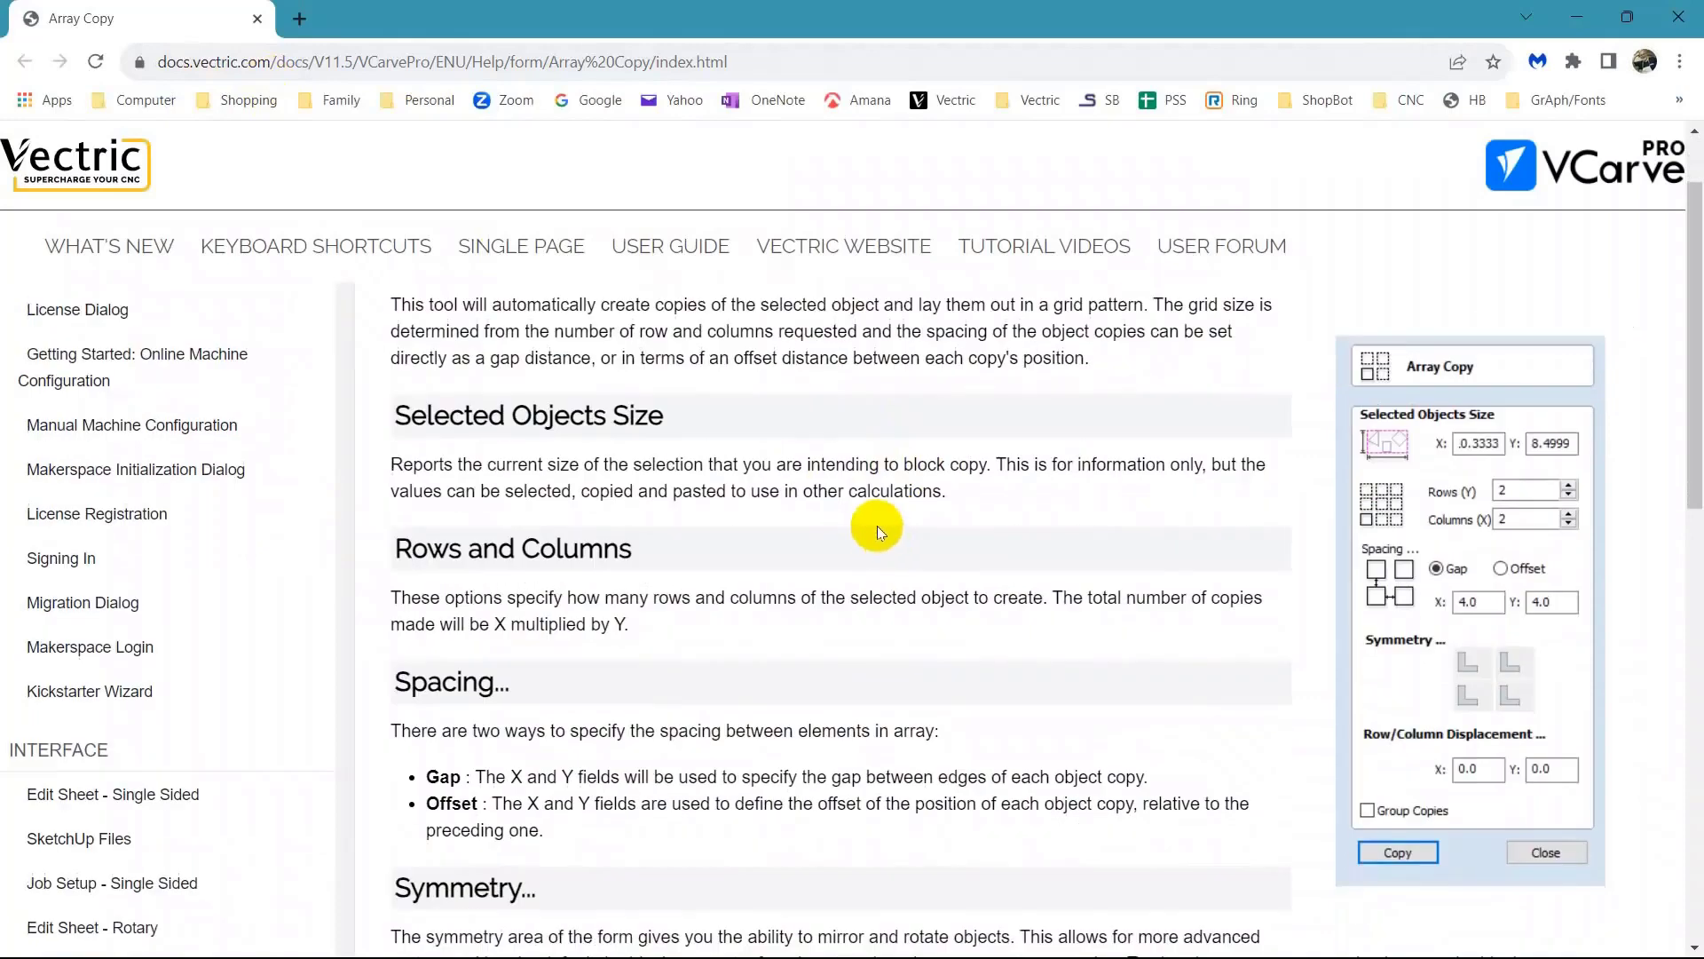
pyautogui.scroll(-2, 872, 515)
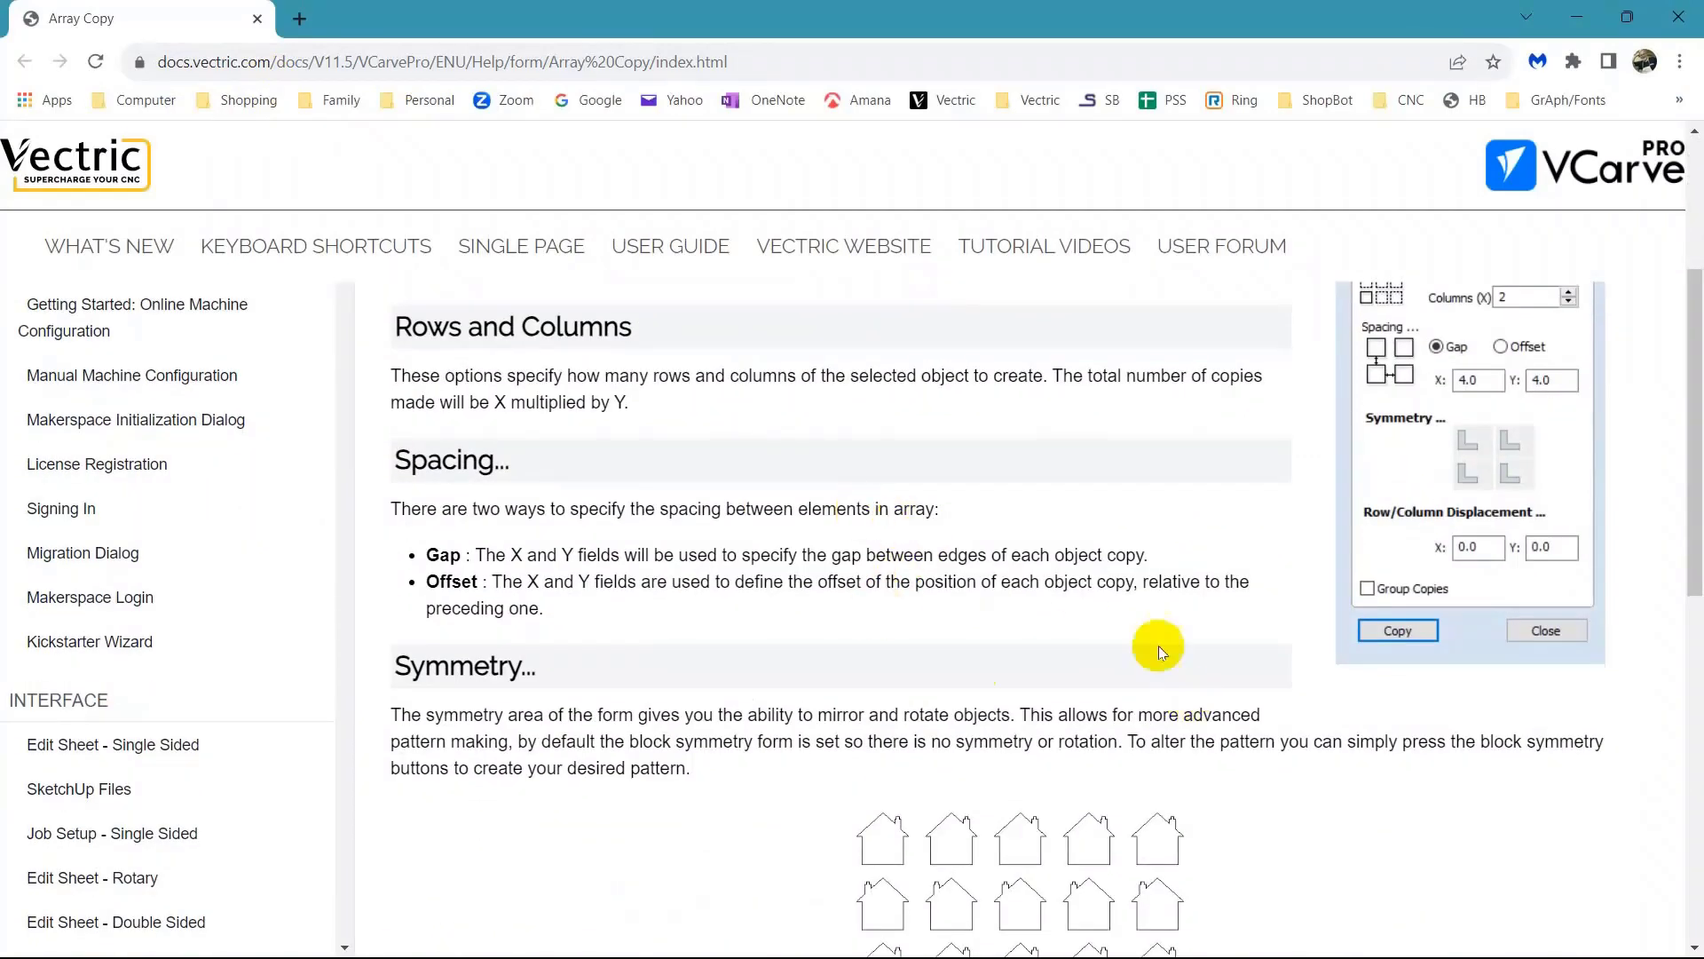
pyautogui.scroll(-8, 1039, 449)
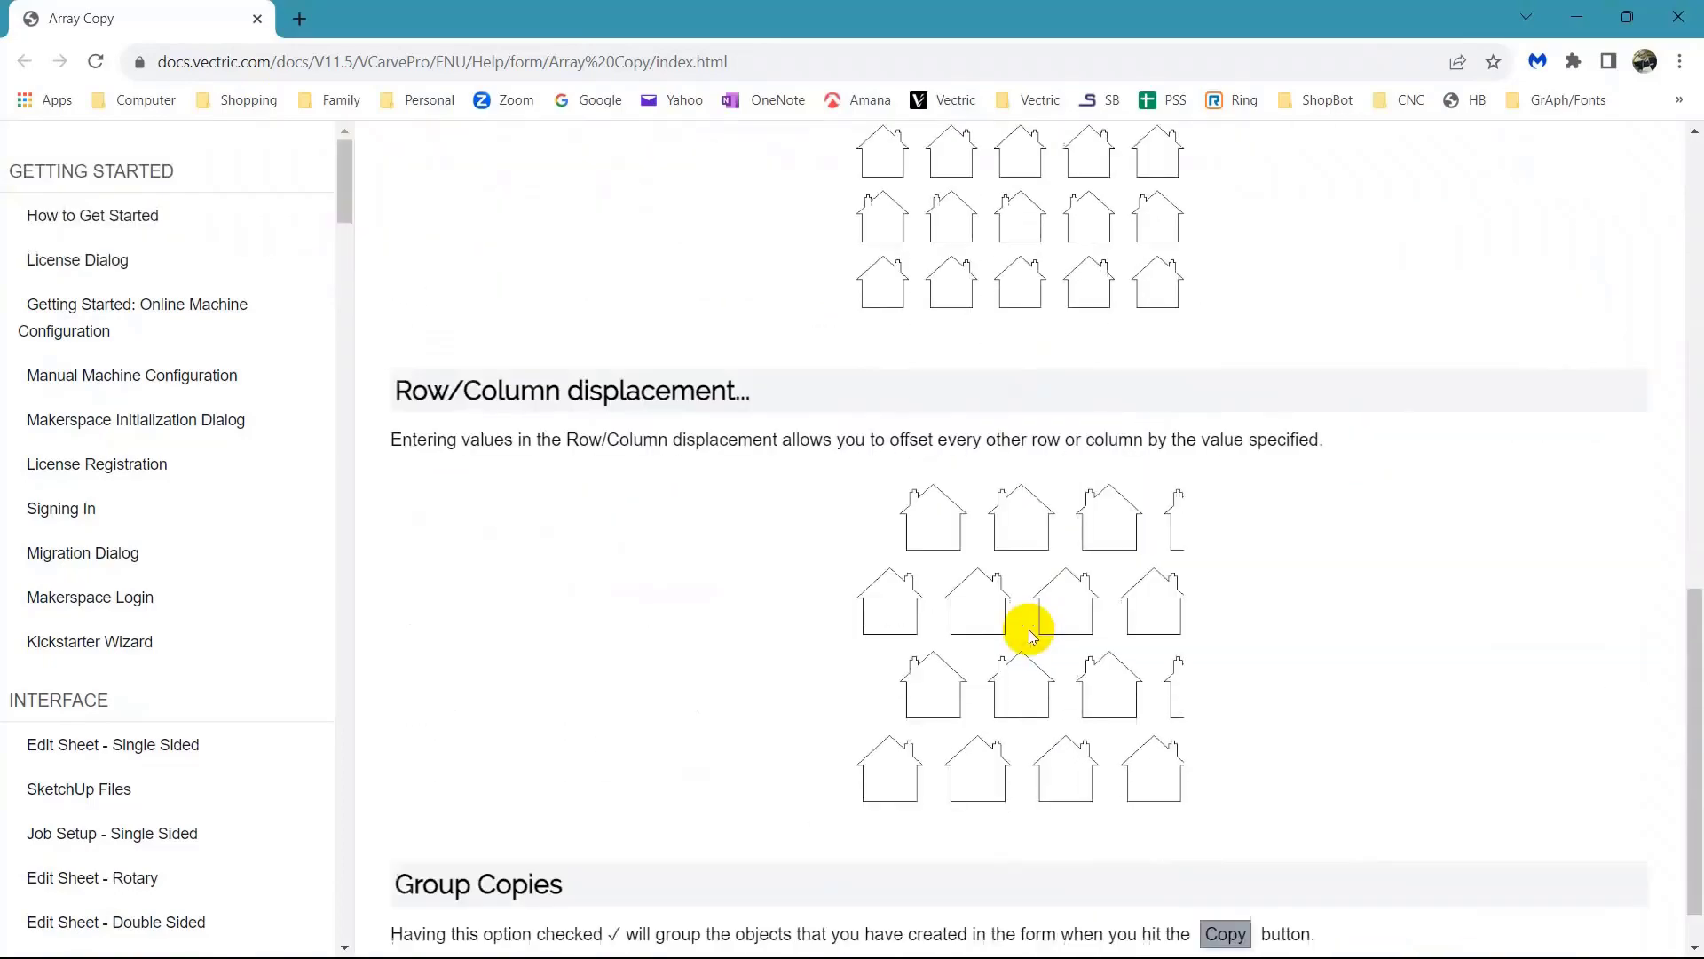
pyautogui.scroll(5, 985, 678)
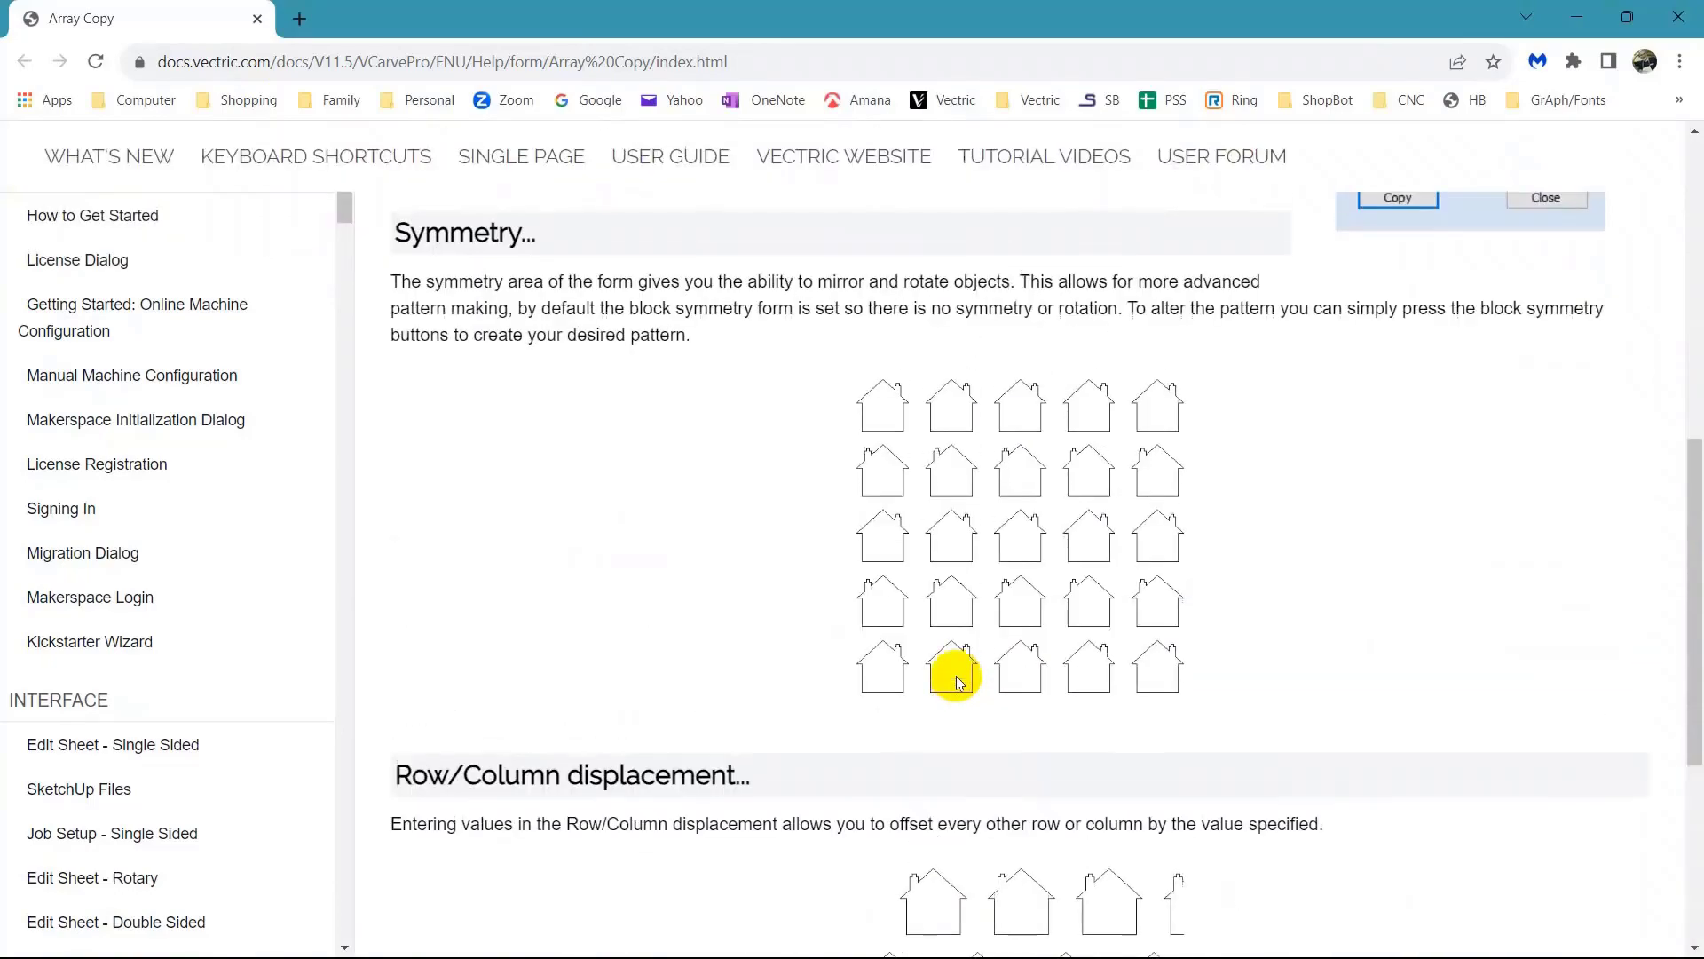
pyautogui.scroll(10, 957, 680)
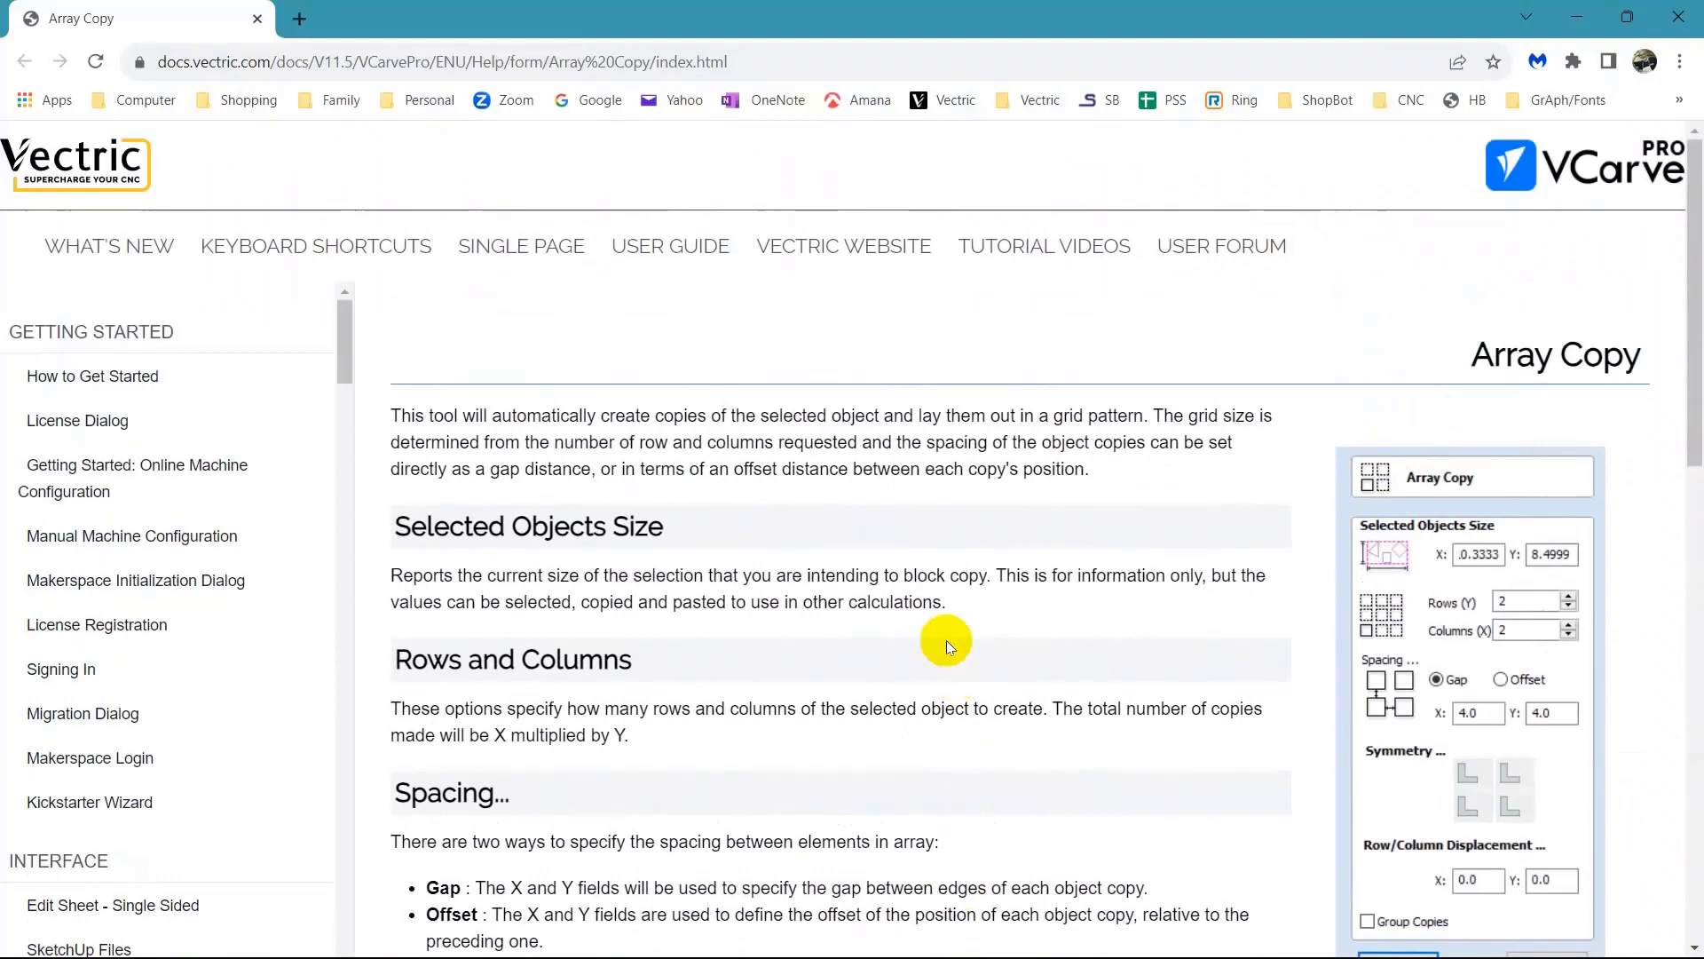
pyautogui.click(1692, 21)
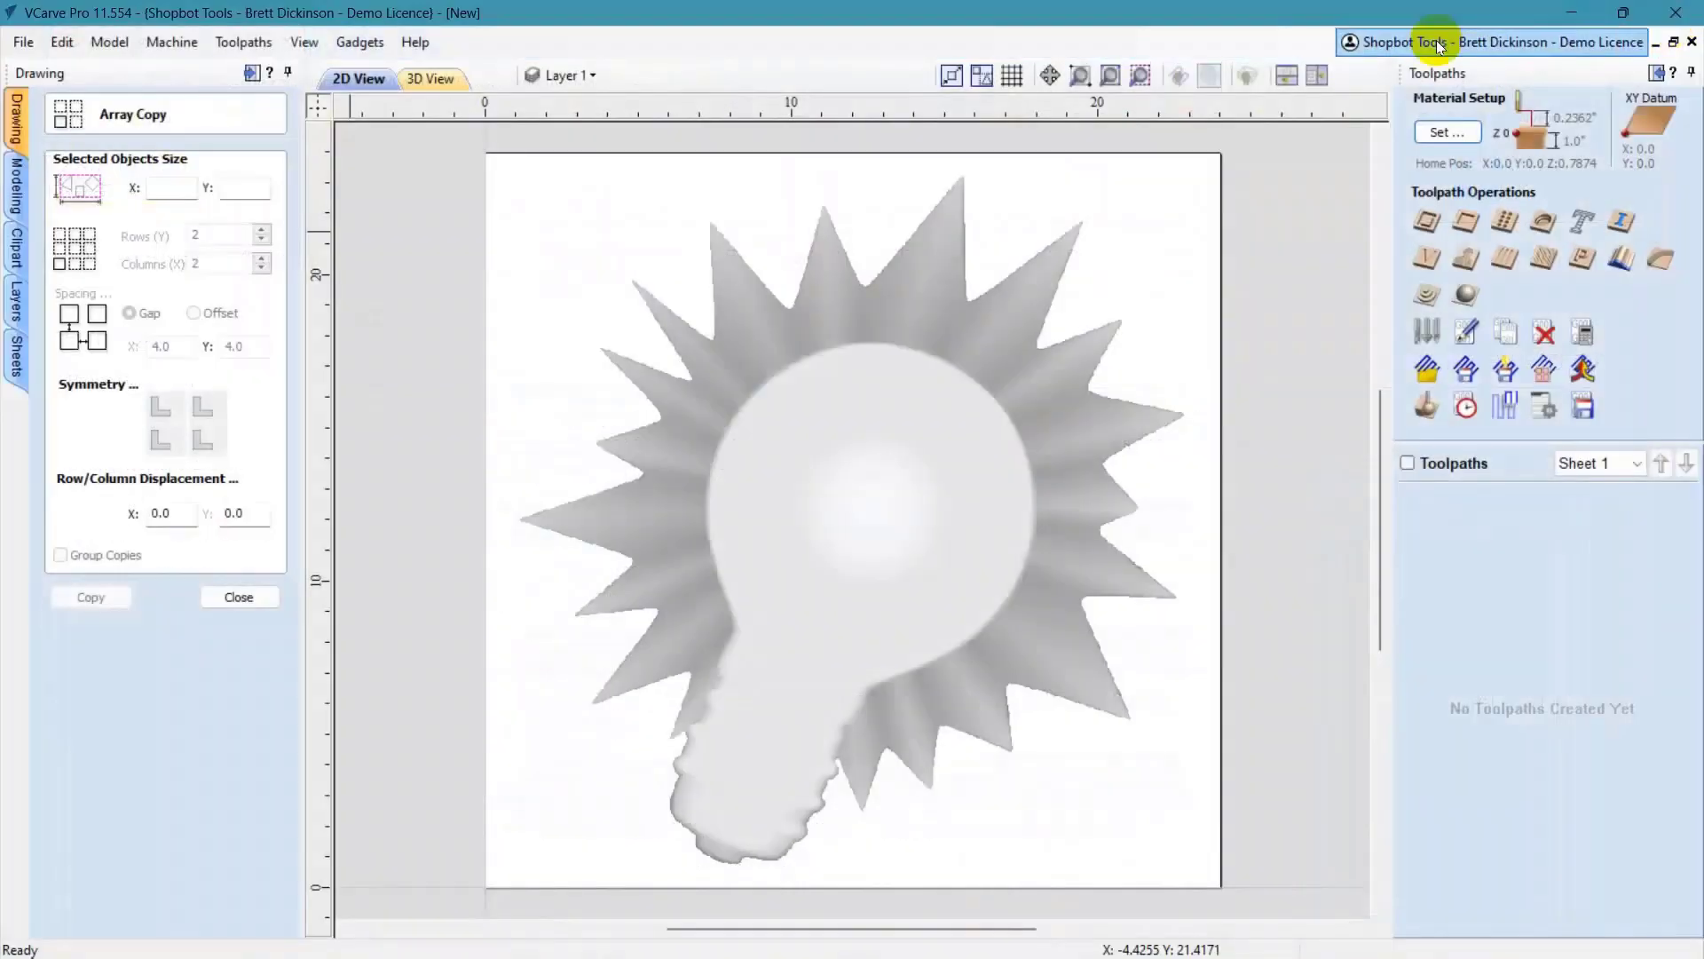
# - Close the Array Copy tool and open the Slice Model tool among the 3D model tools together with its help page
pyautogui.click(239, 596)
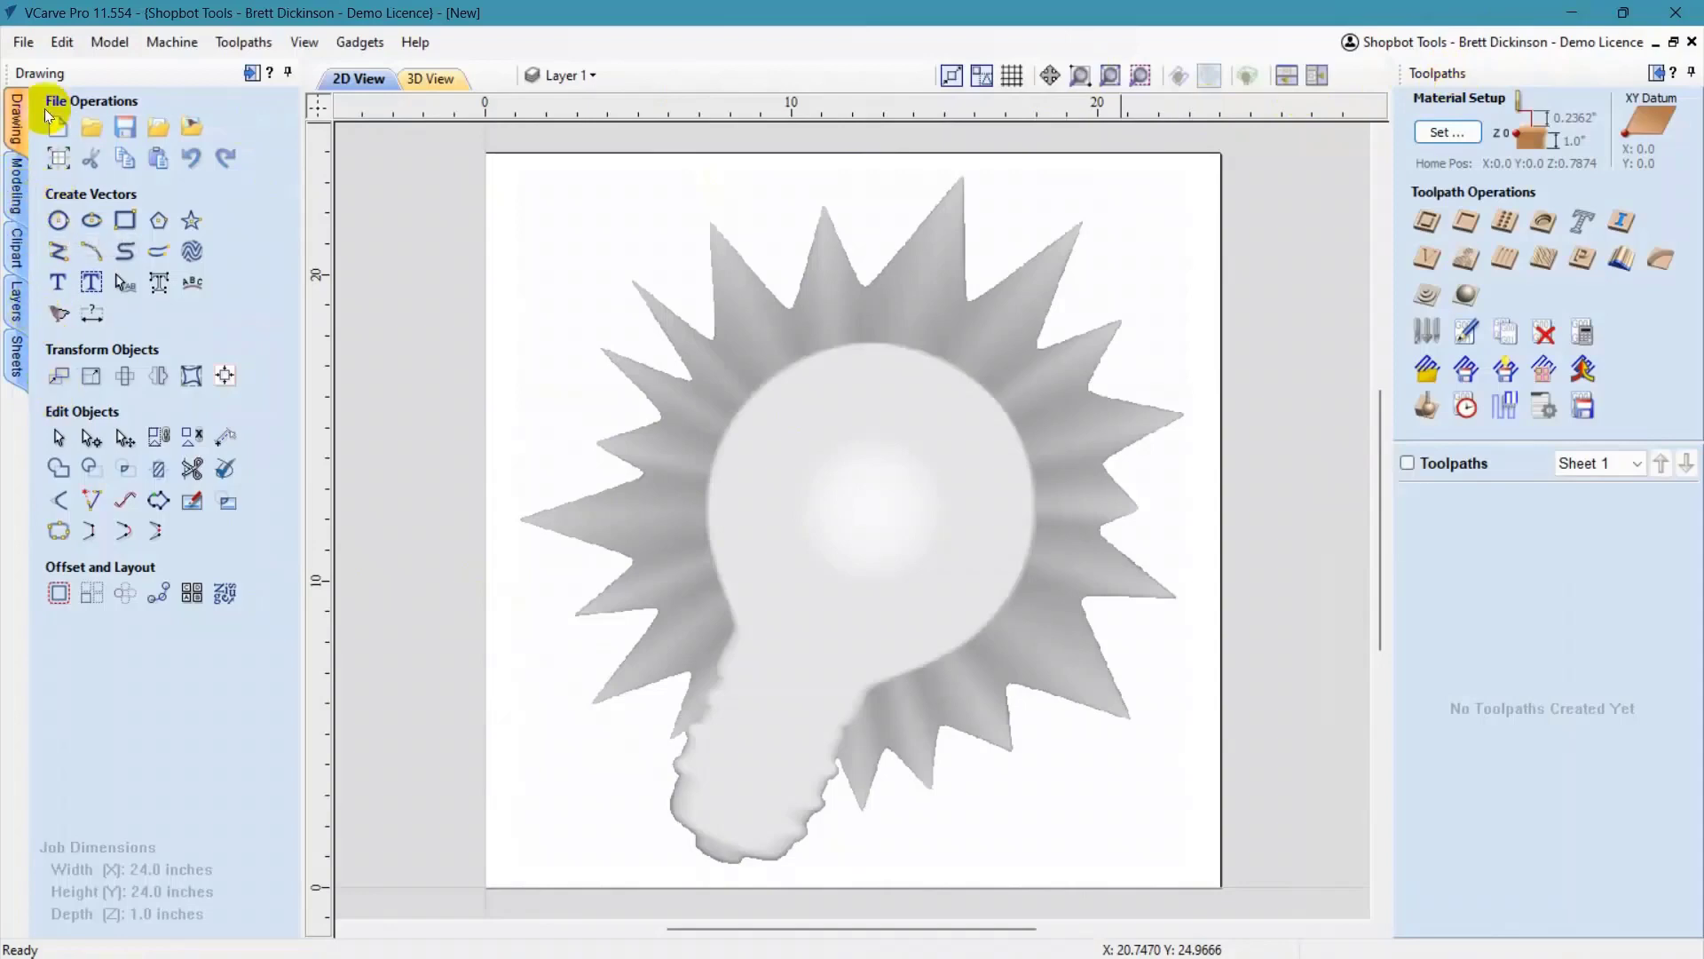
pyautogui.click(18, 190)
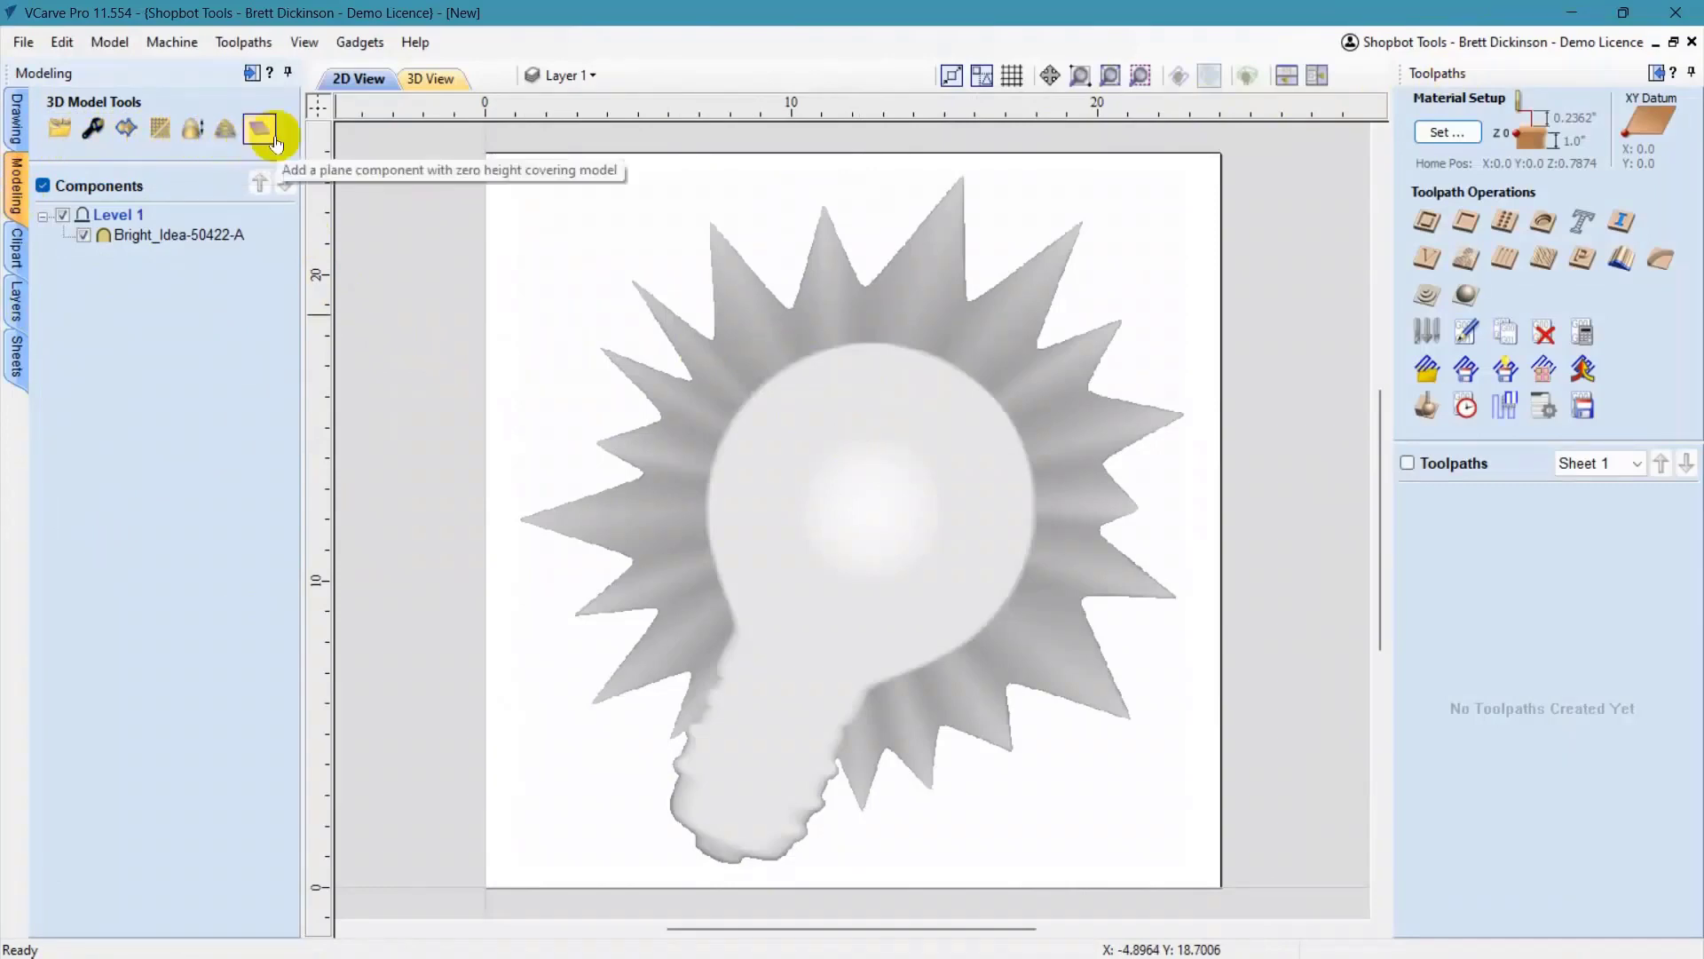
pyautogui.click(223, 131)
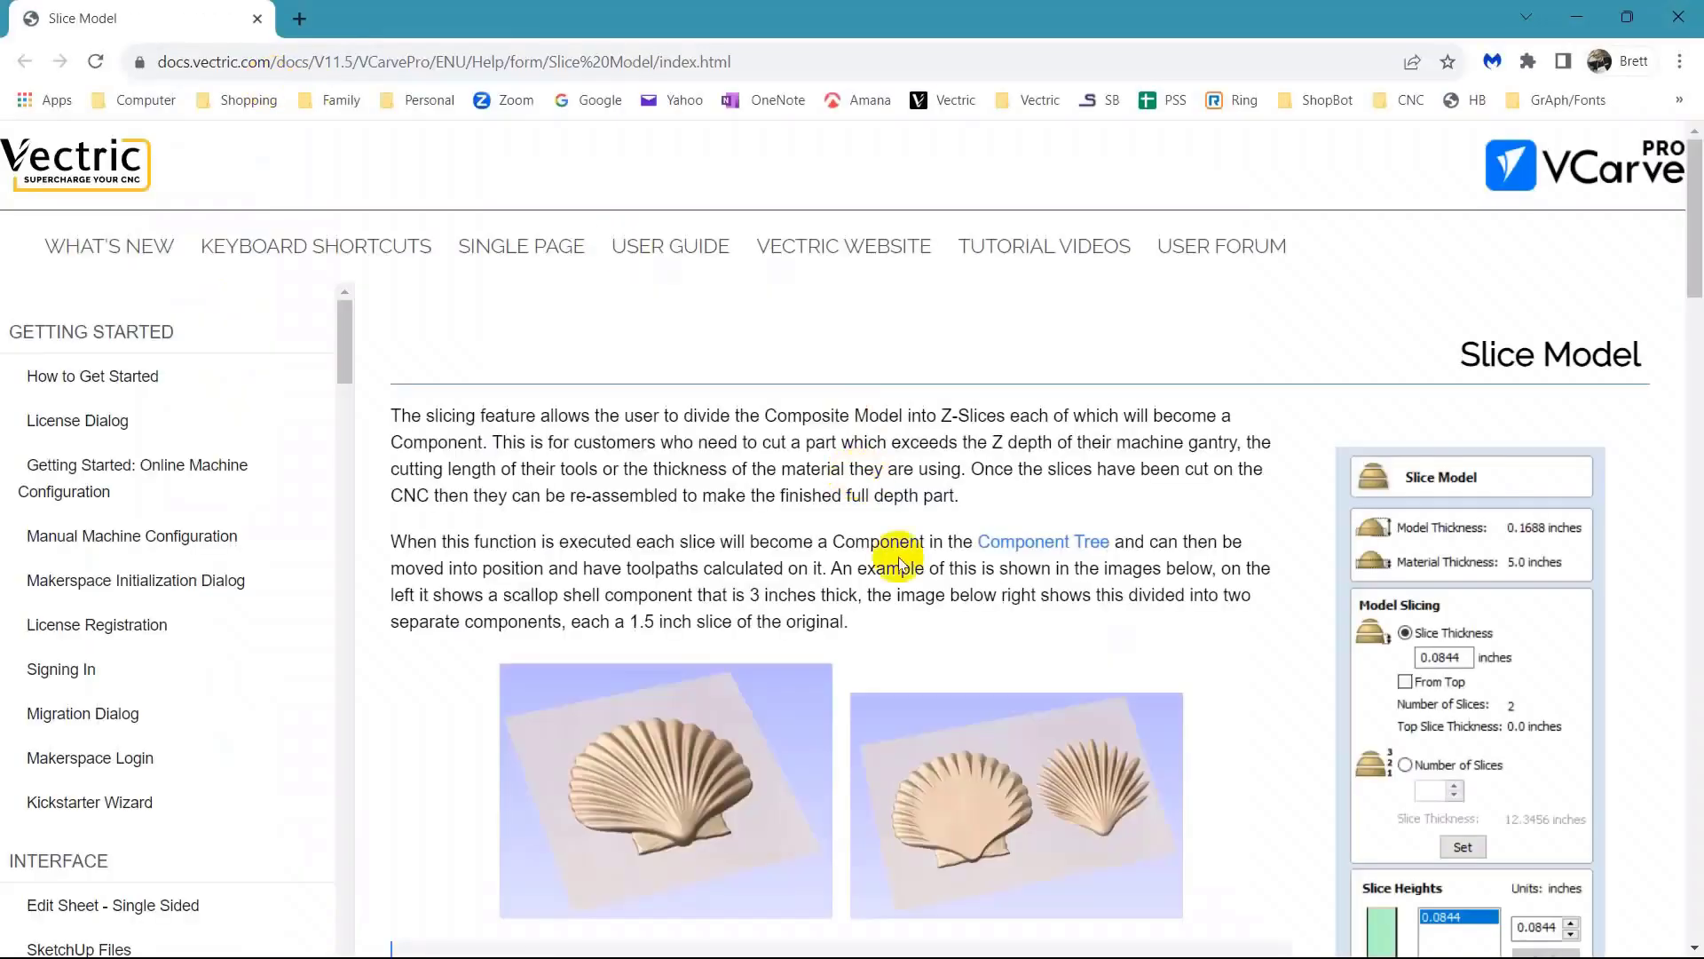
# - Read the Slice Model help page on model slicing, slice thickness and slice heights, and close the page and the tool
pyautogui.scroll(-5, 951, 658)
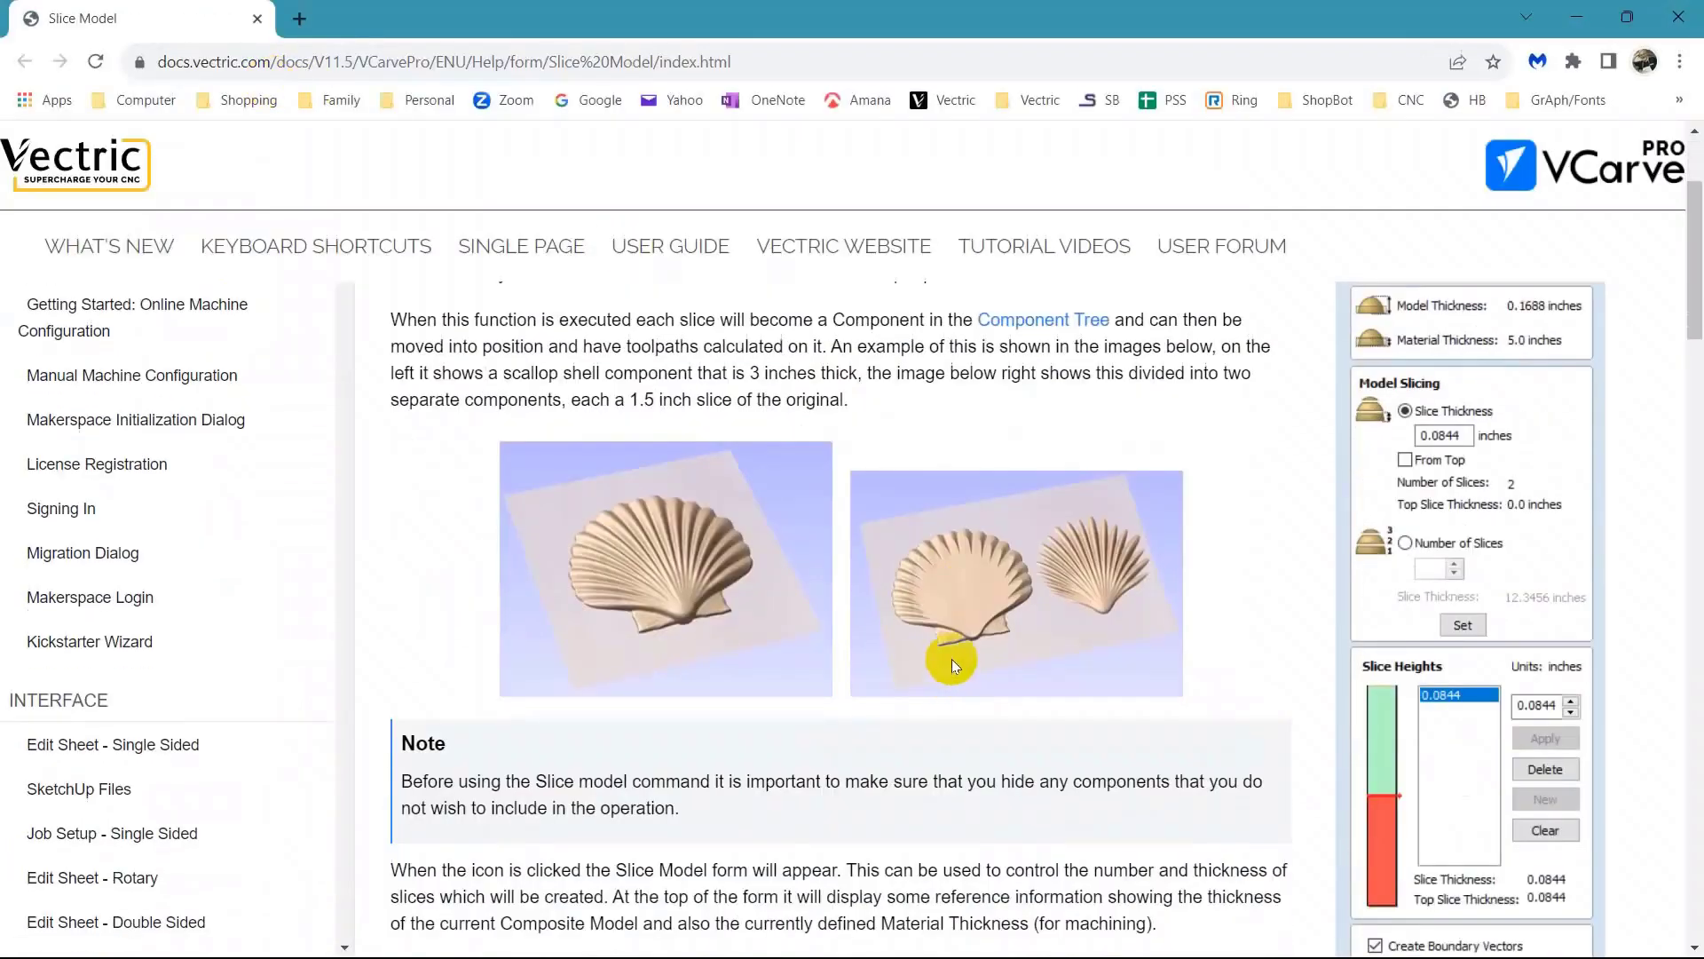
pyautogui.scroll(-3, 834, 684)
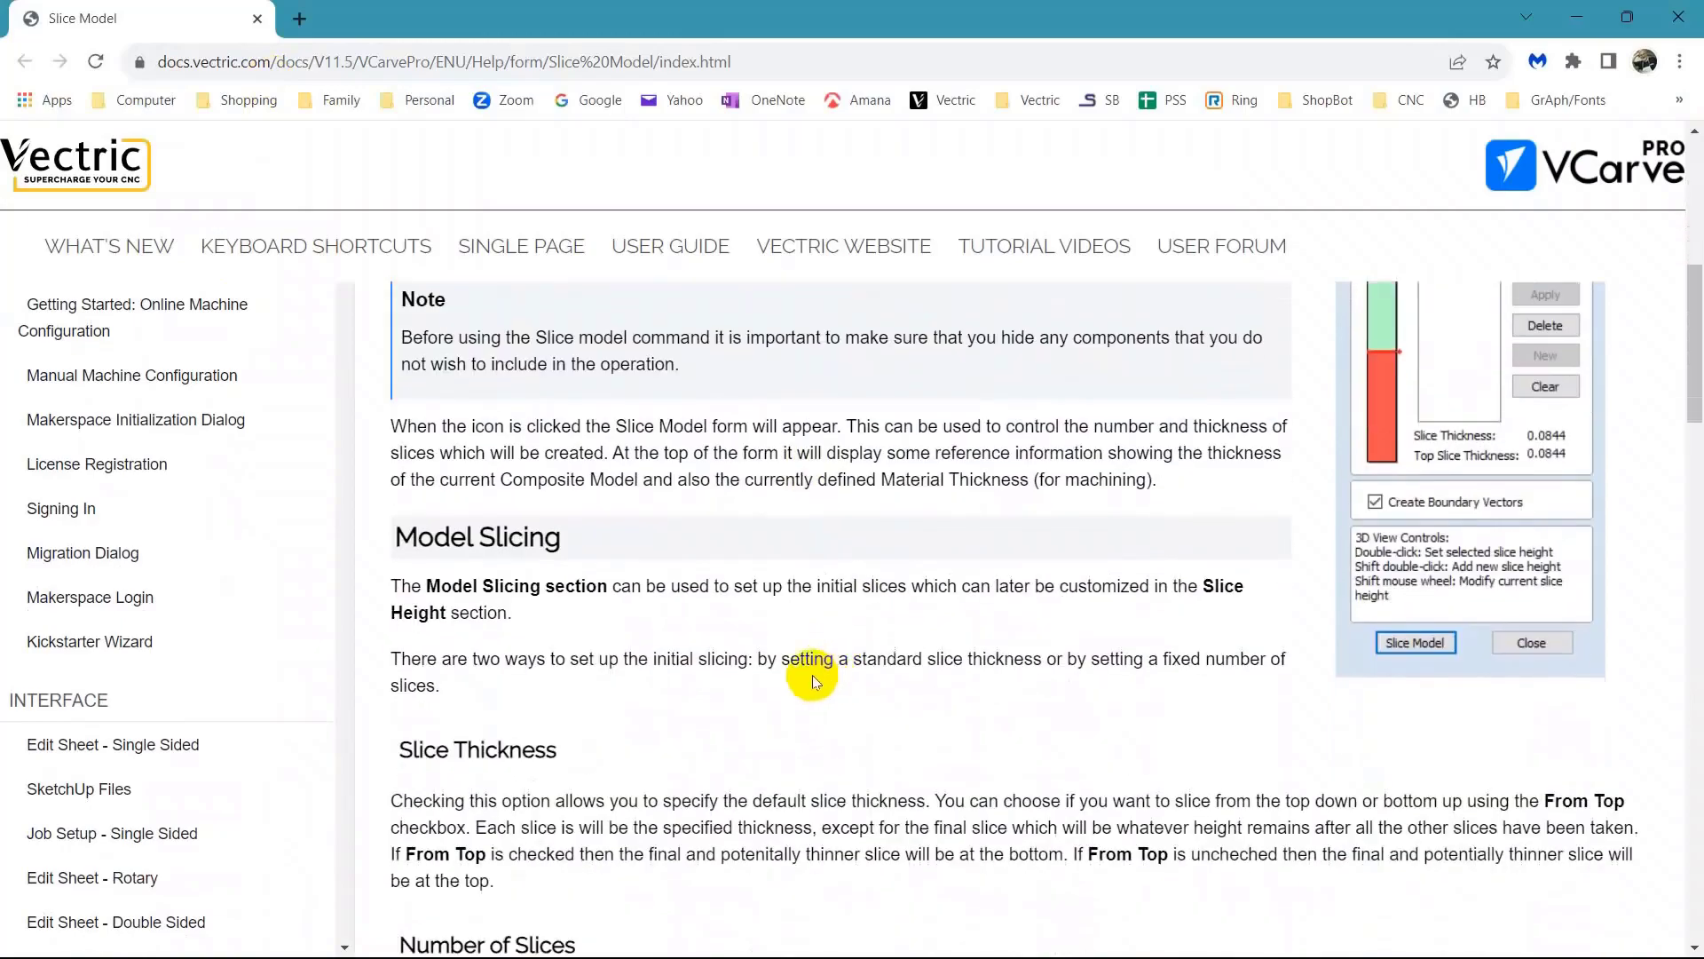
pyautogui.scroll(-16, 814, 680)
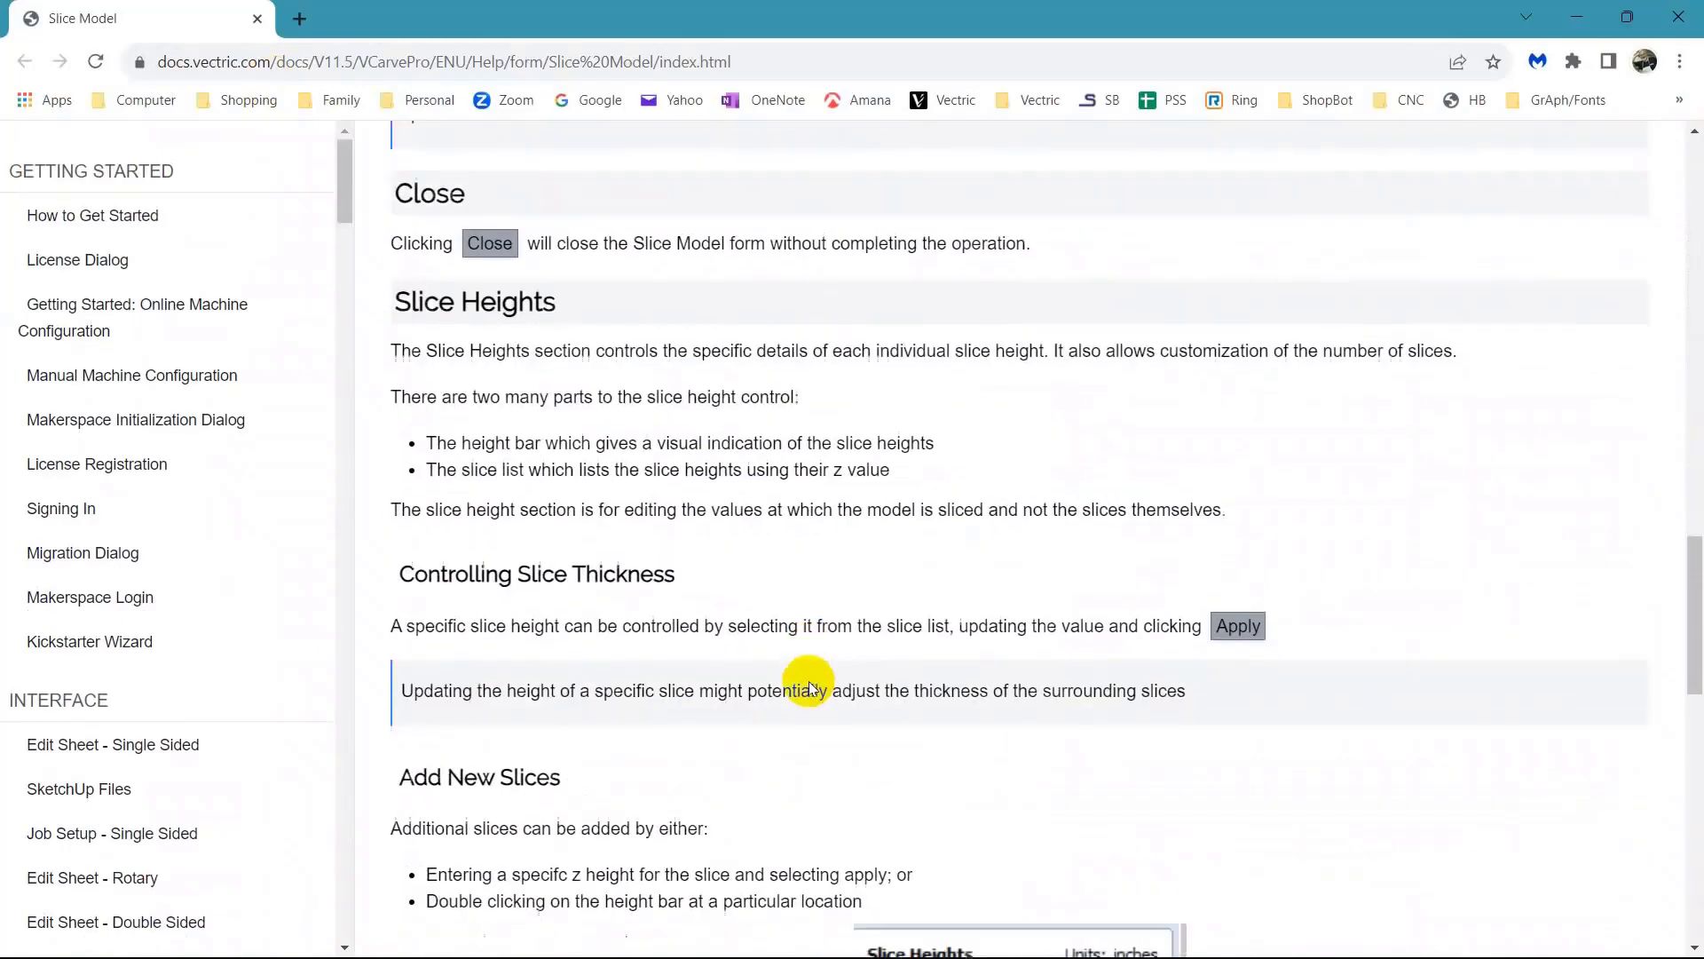
pyautogui.scroll(-8, 807, 682)
pyautogui.scroll(7, 807, 682)
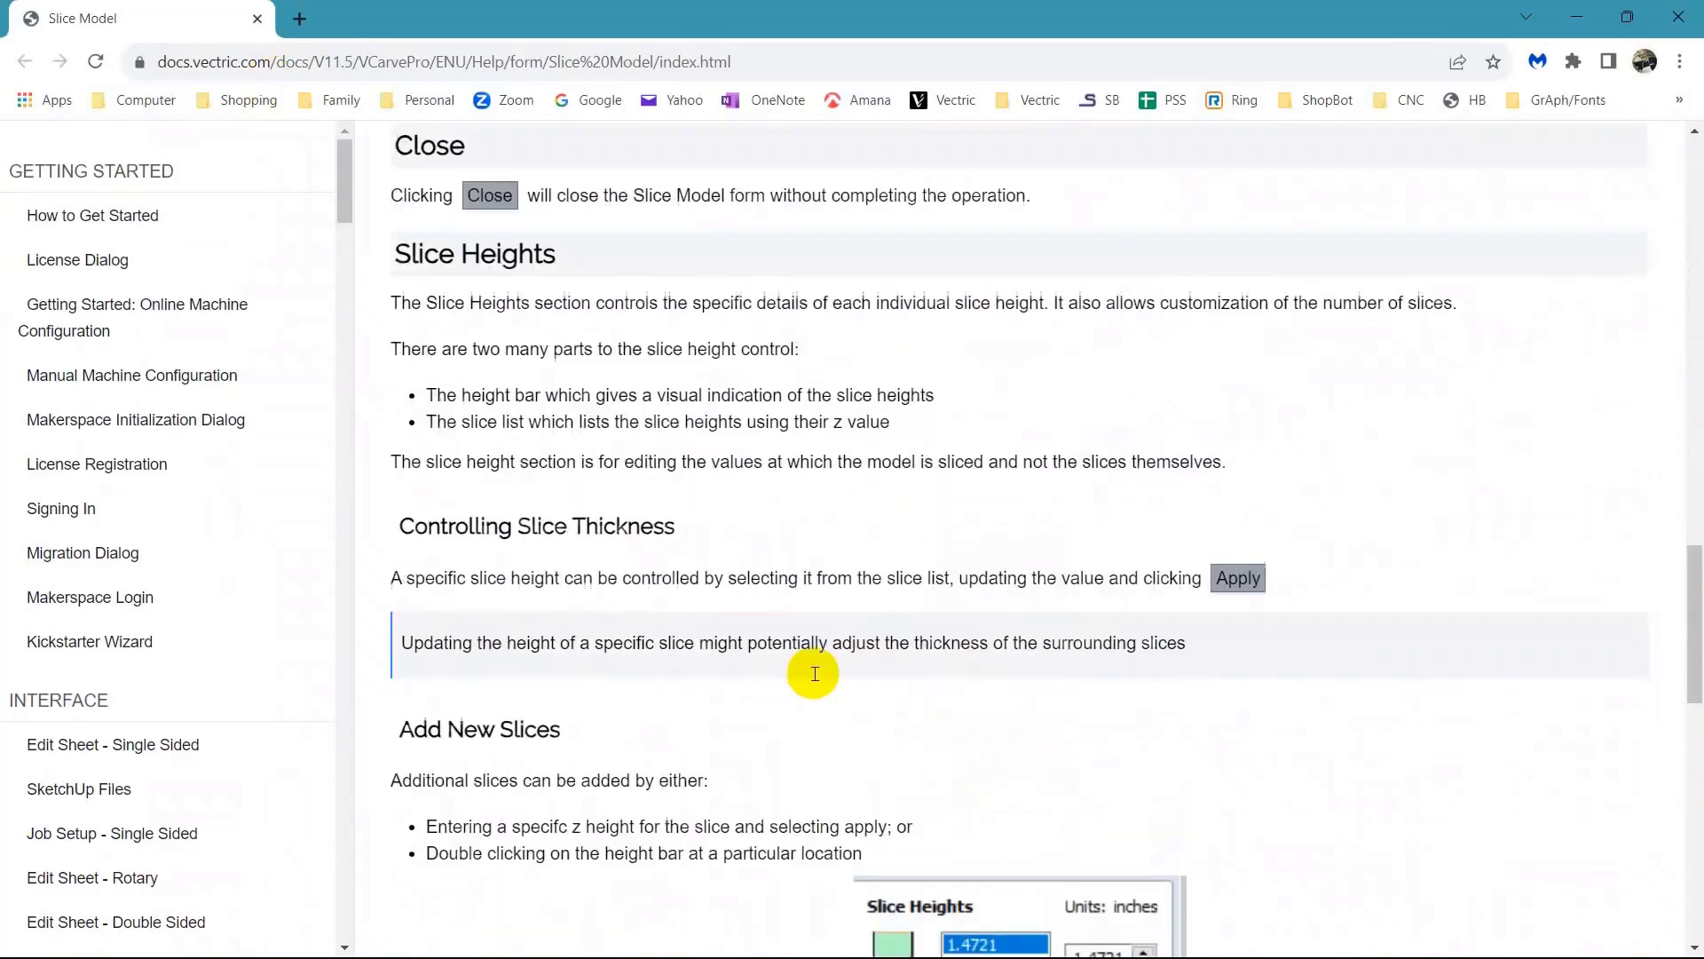
pyautogui.scroll(20, 815, 674)
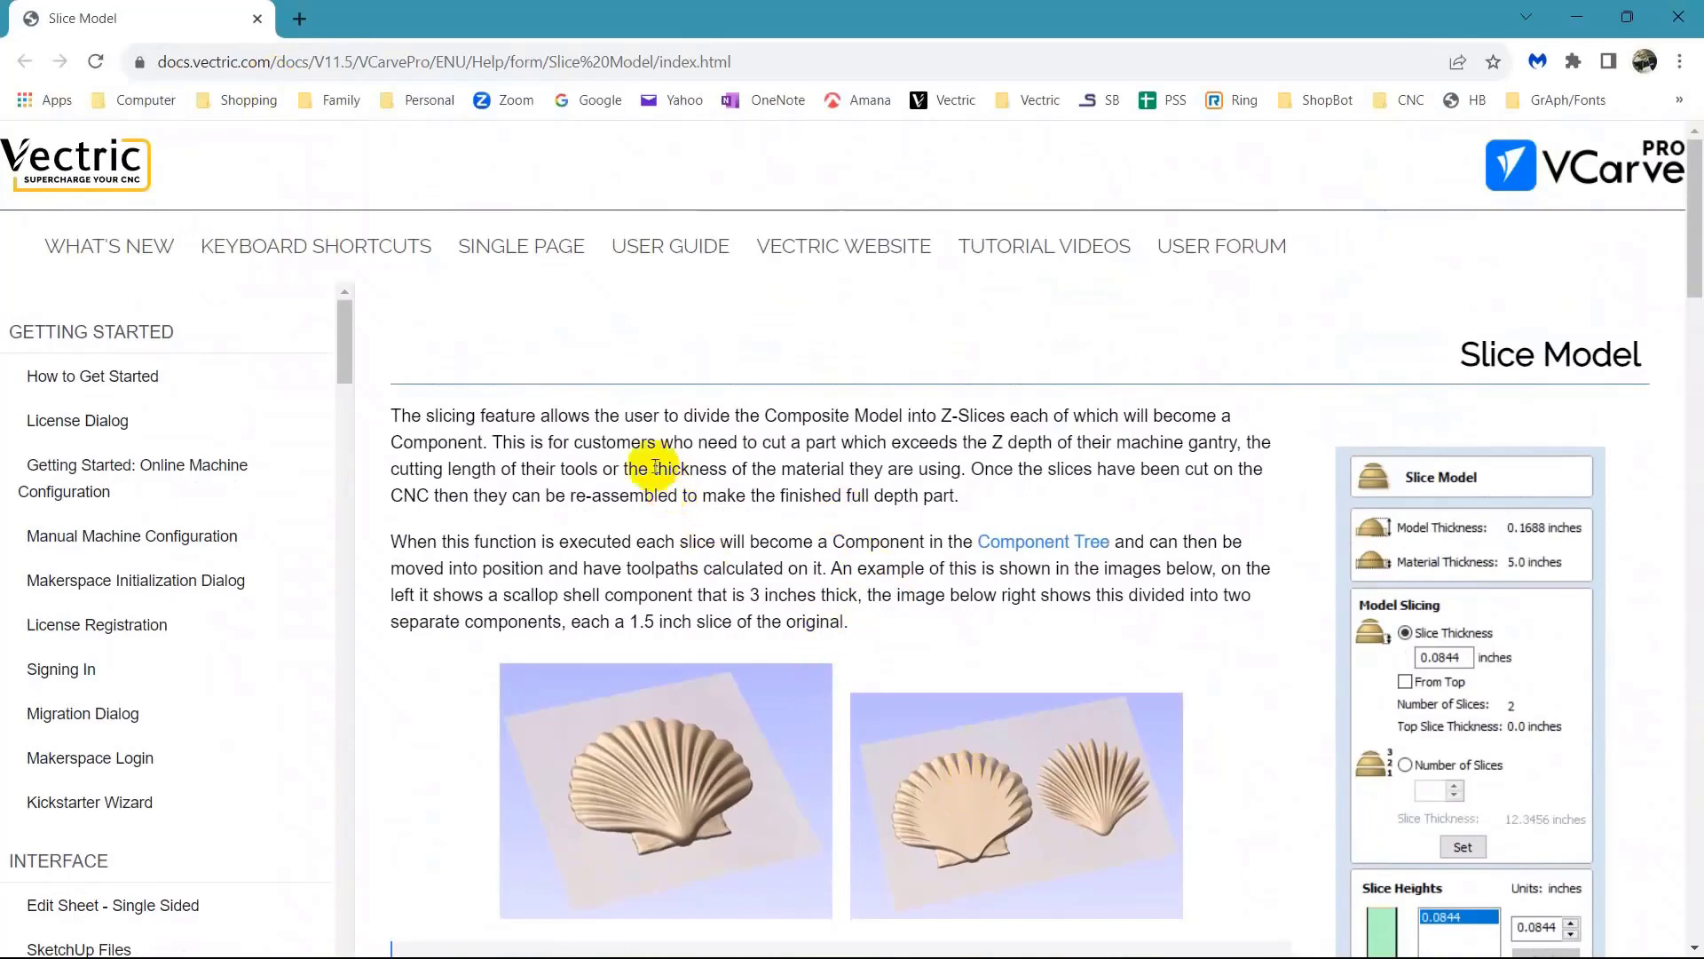
pyautogui.click(1680, 17)
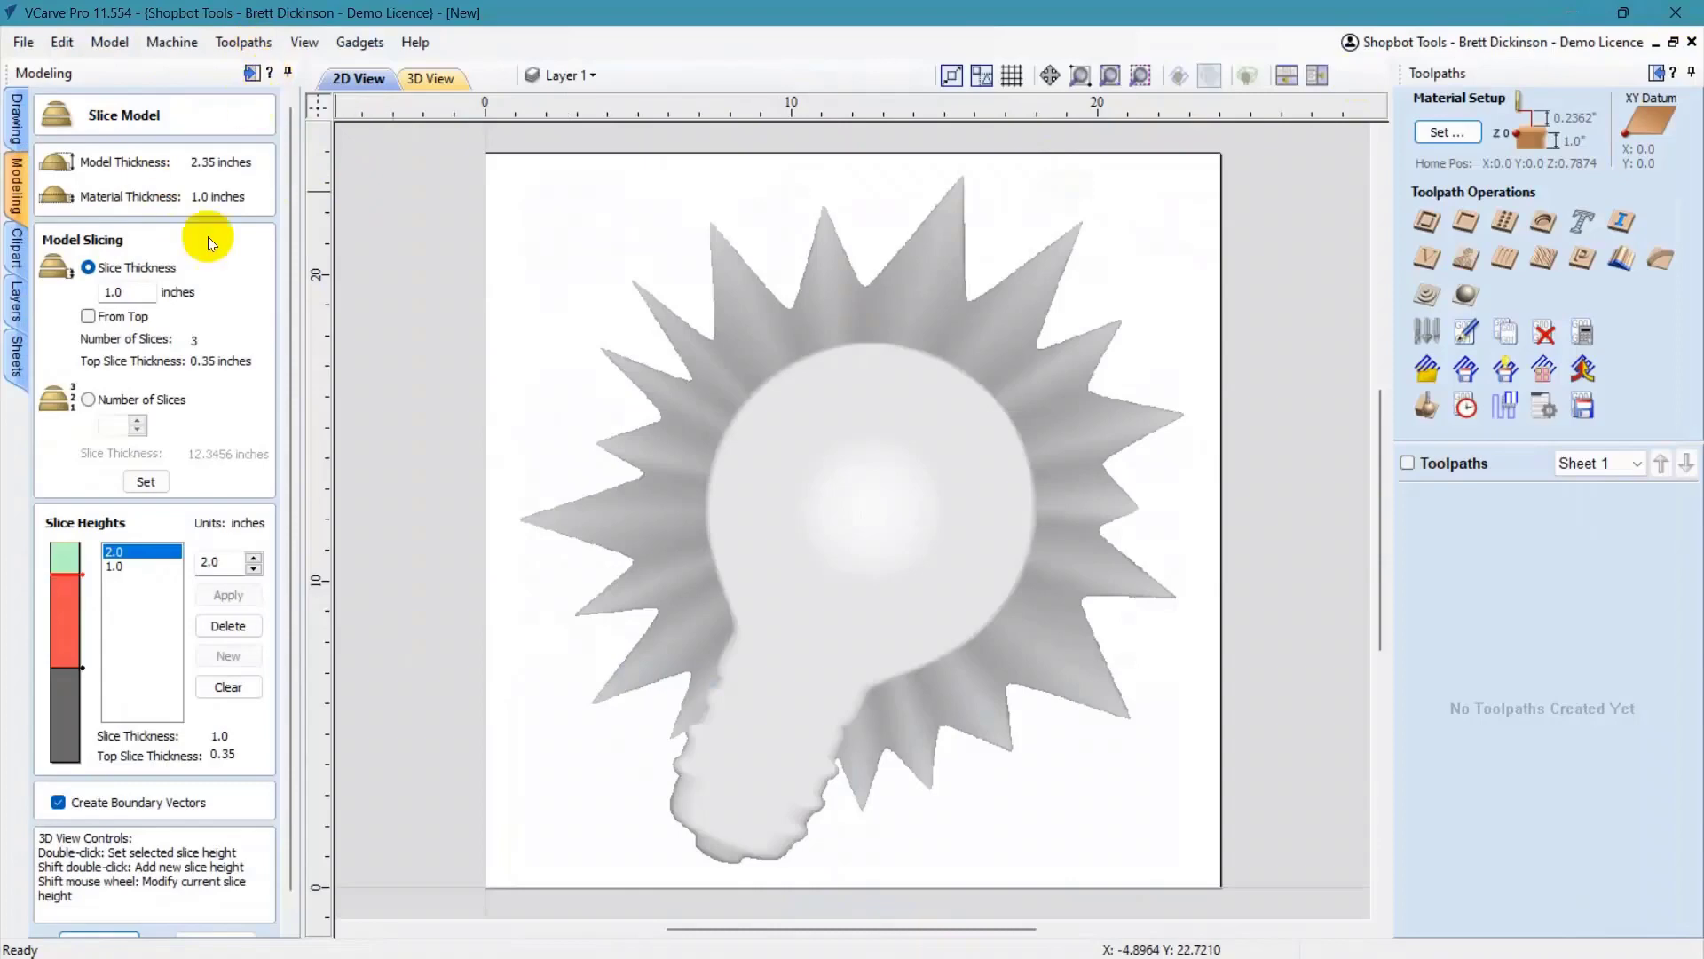
pyautogui.scroll(-1, 109, 834)
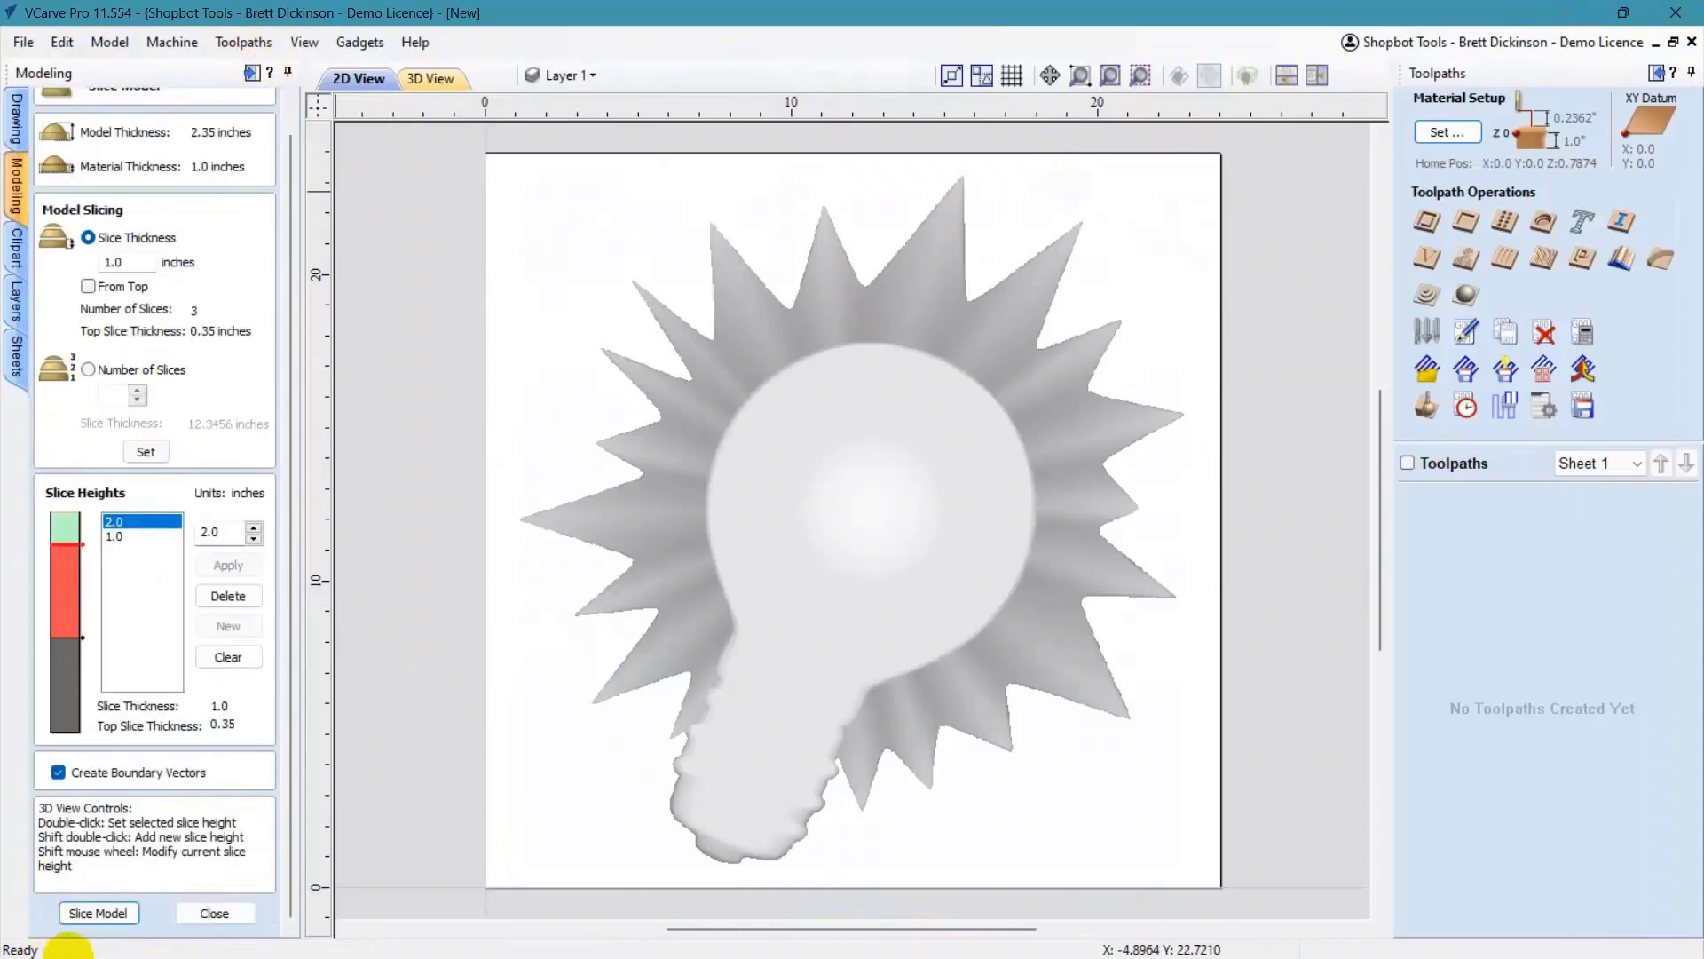
pyautogui.click(215, 914)
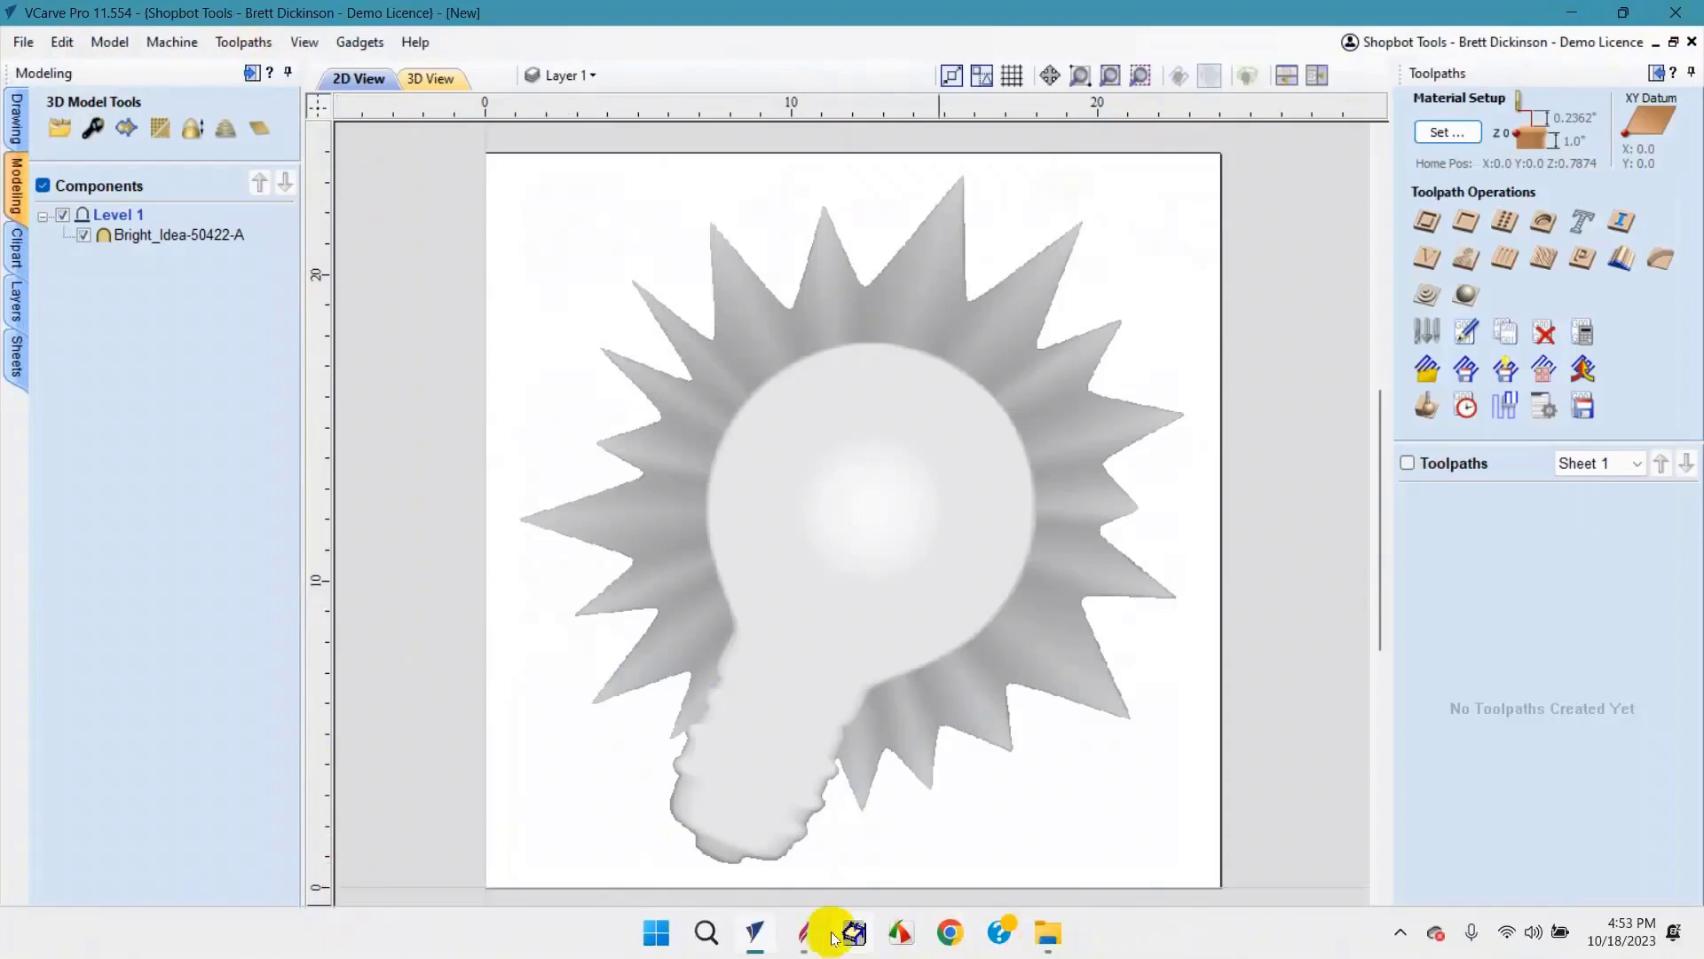
# - Switch to Aspire and open the help page for the Two Rail Sweep modeling tool
pyautogui.click(794, 931)
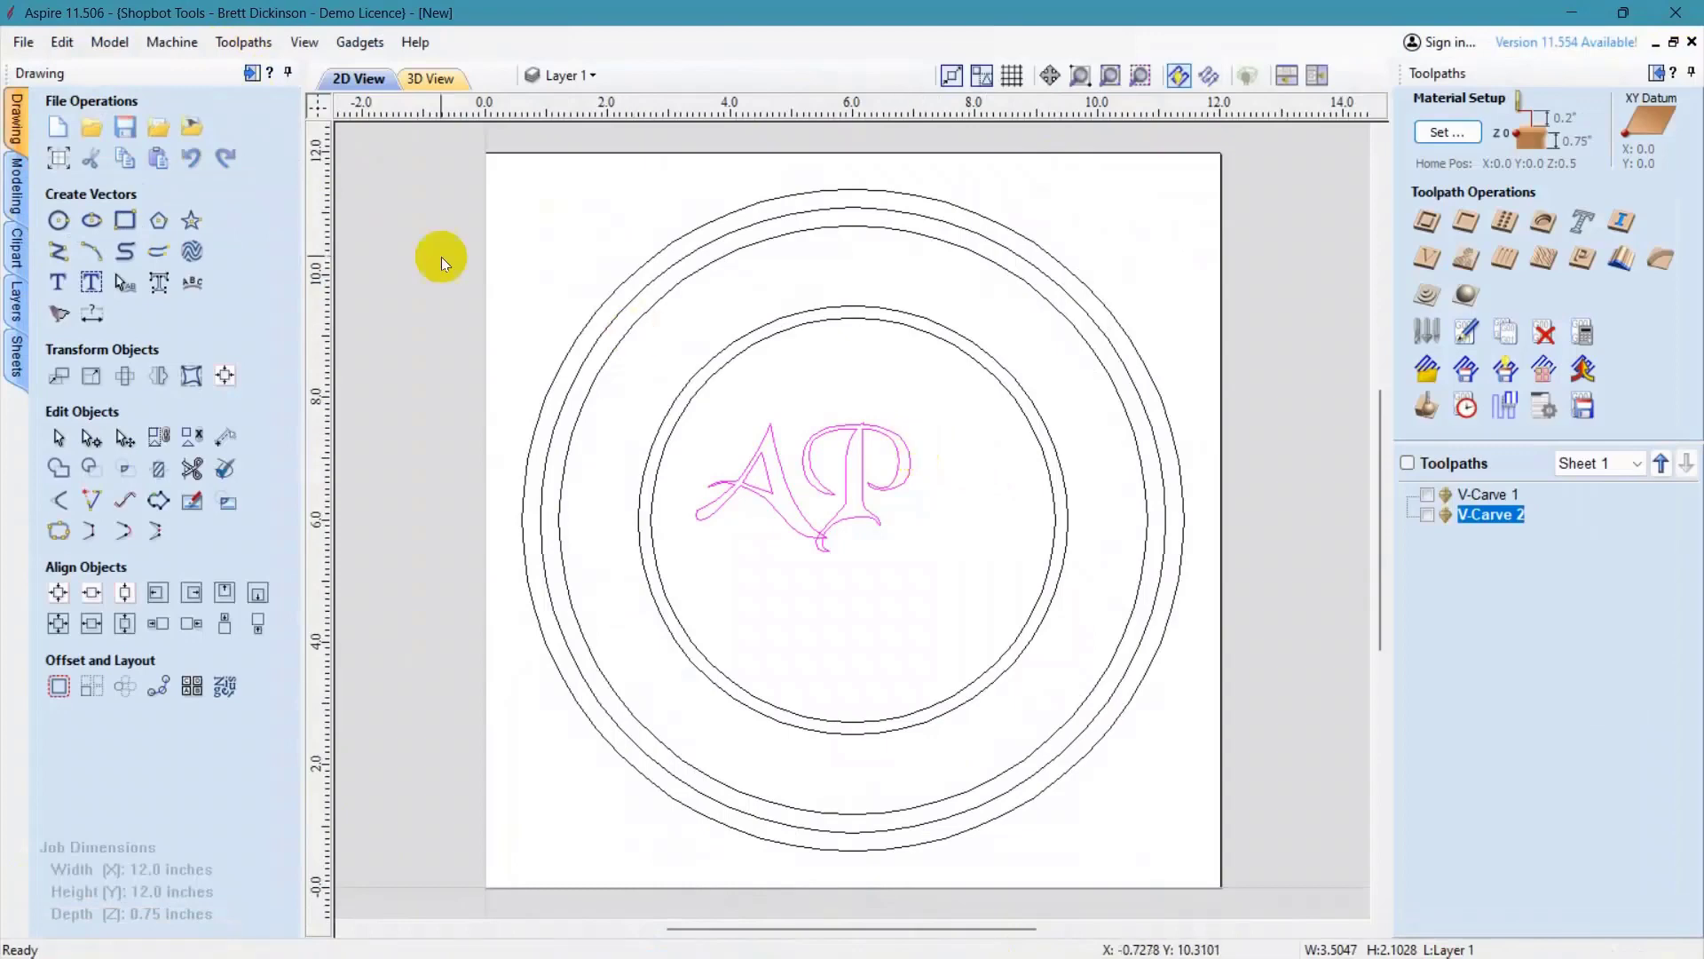
pyautogui.click(17, 182)
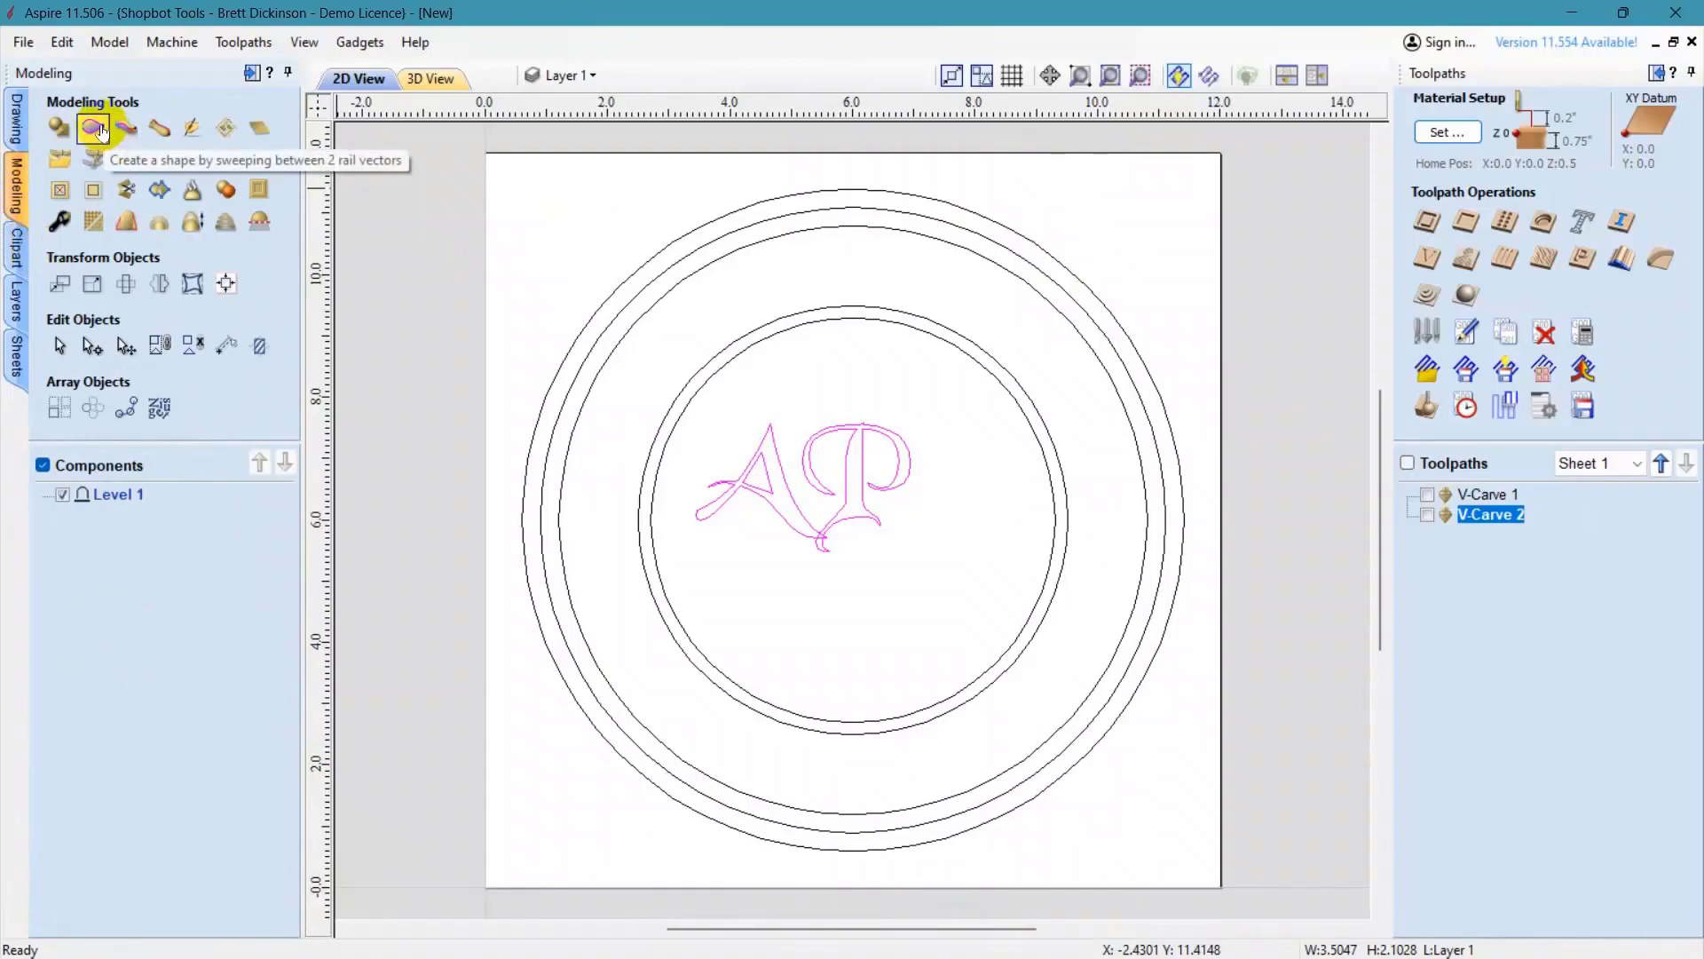
pyautogui.click(97, 130)
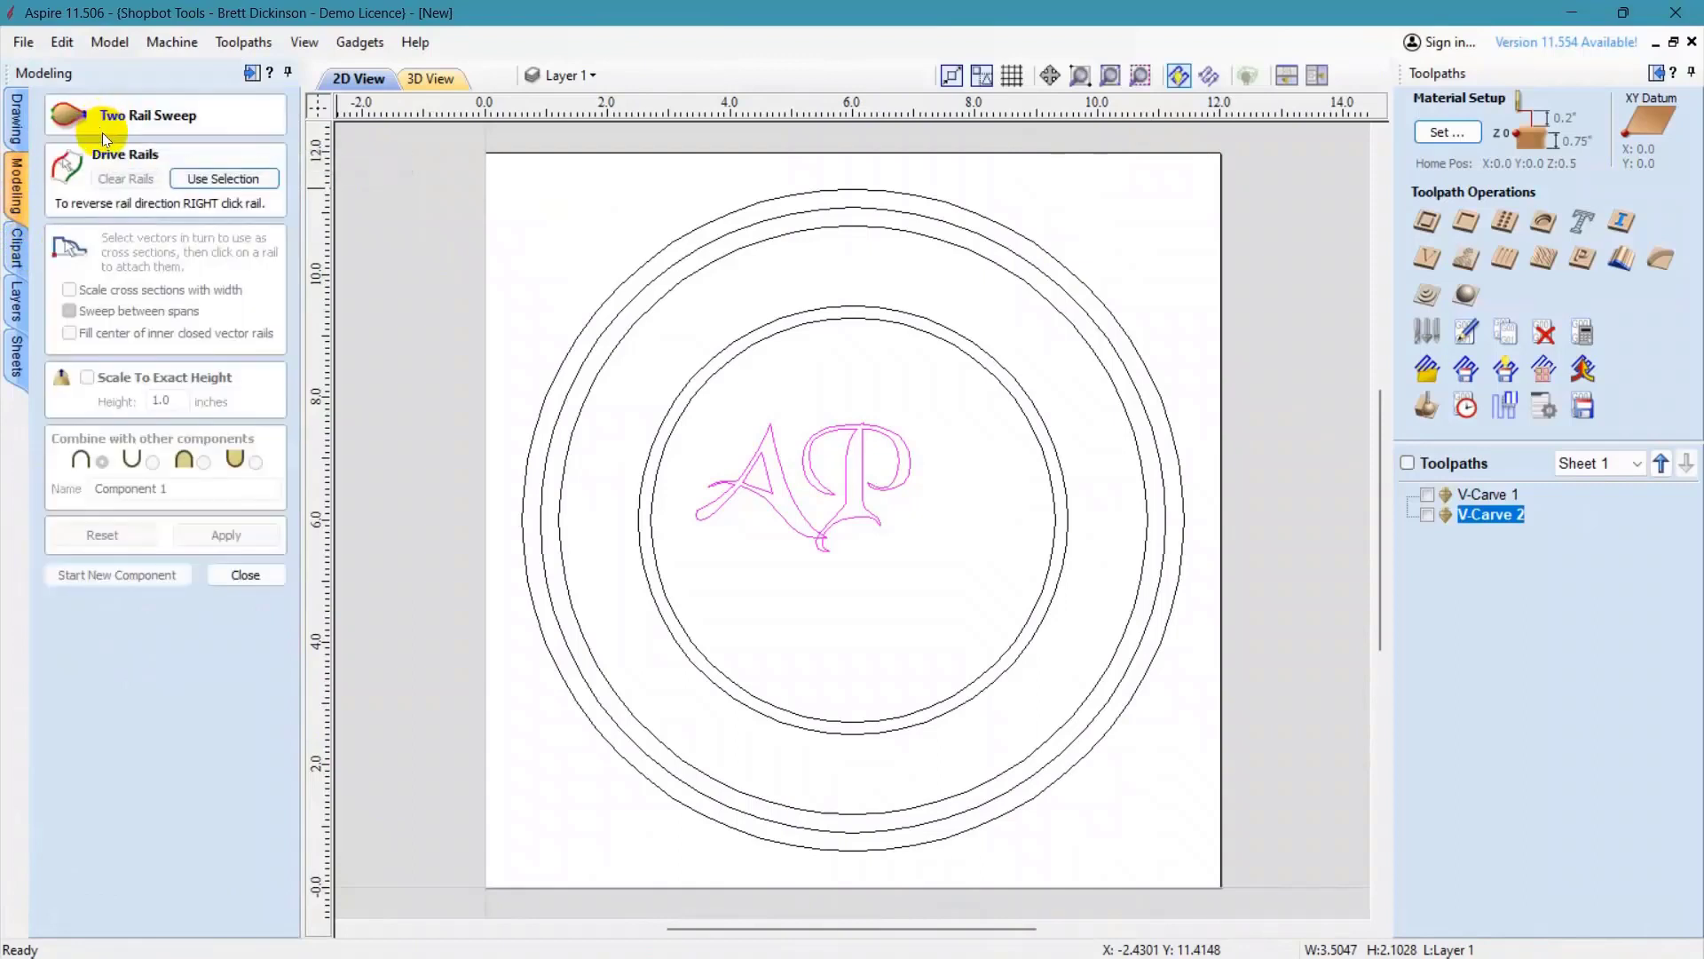
pyautogui.click(269, 76)
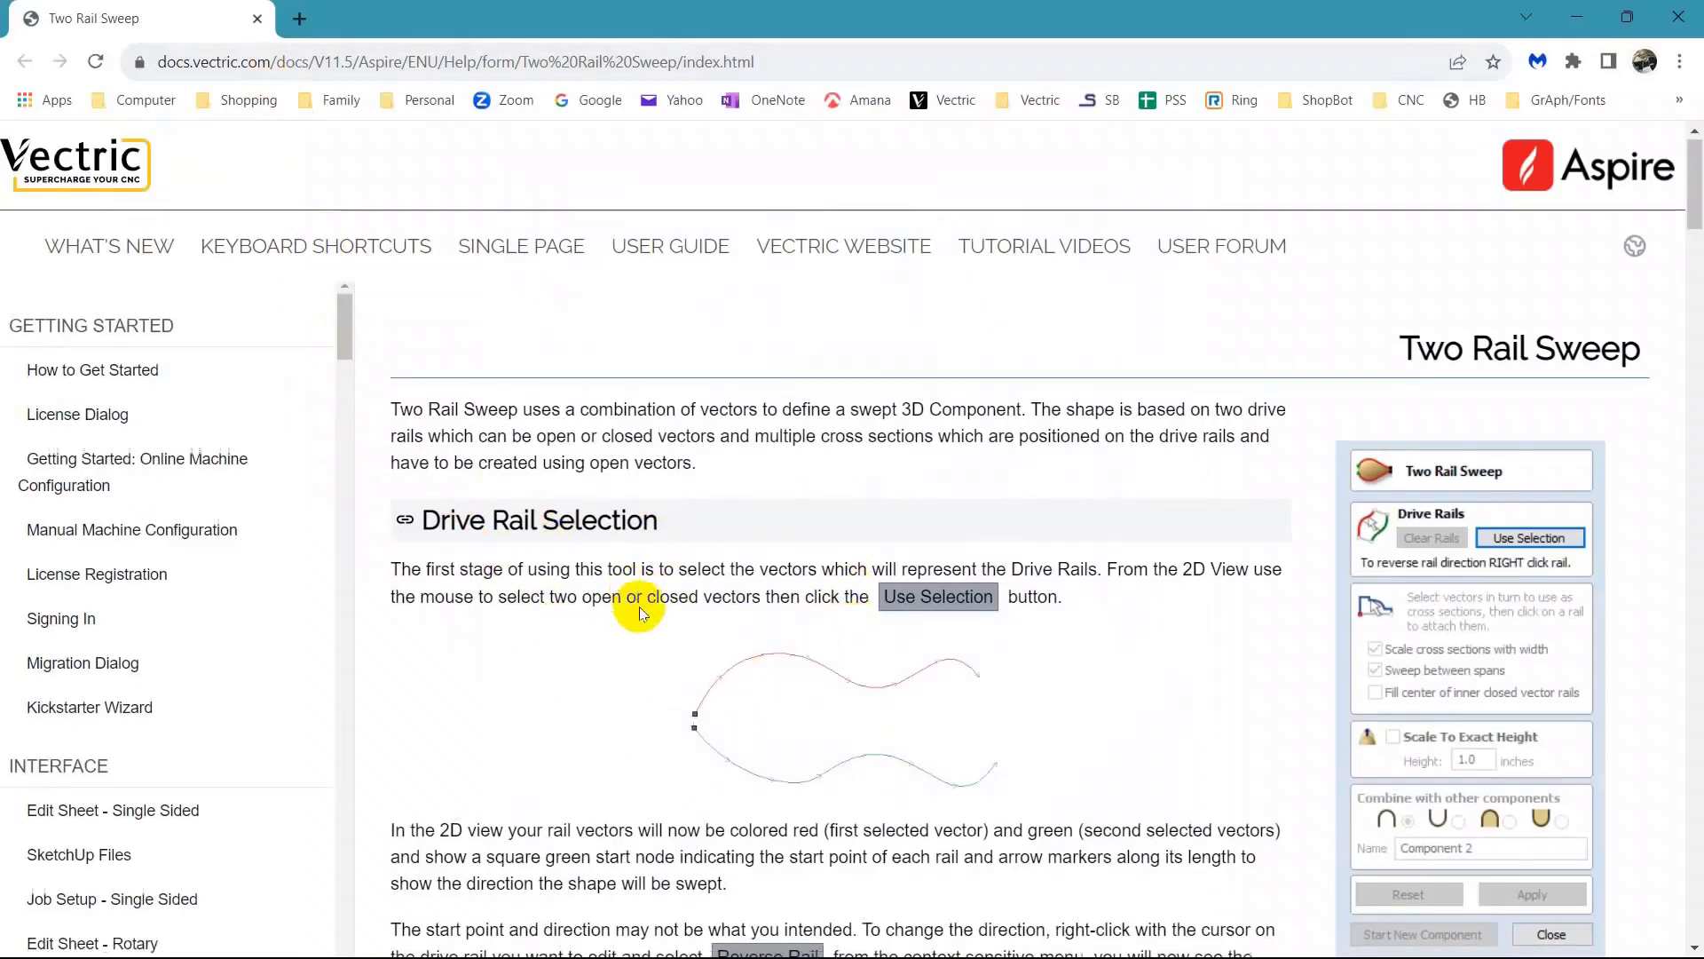
# - Read the Two Rail Sweep help on drive rails, multiple cross-sections and connecting rail nodes, and close the page and the tool
pyautogui.scroll(-10, 710, 675)
pyautogui.scroll(-5, 668, 664)
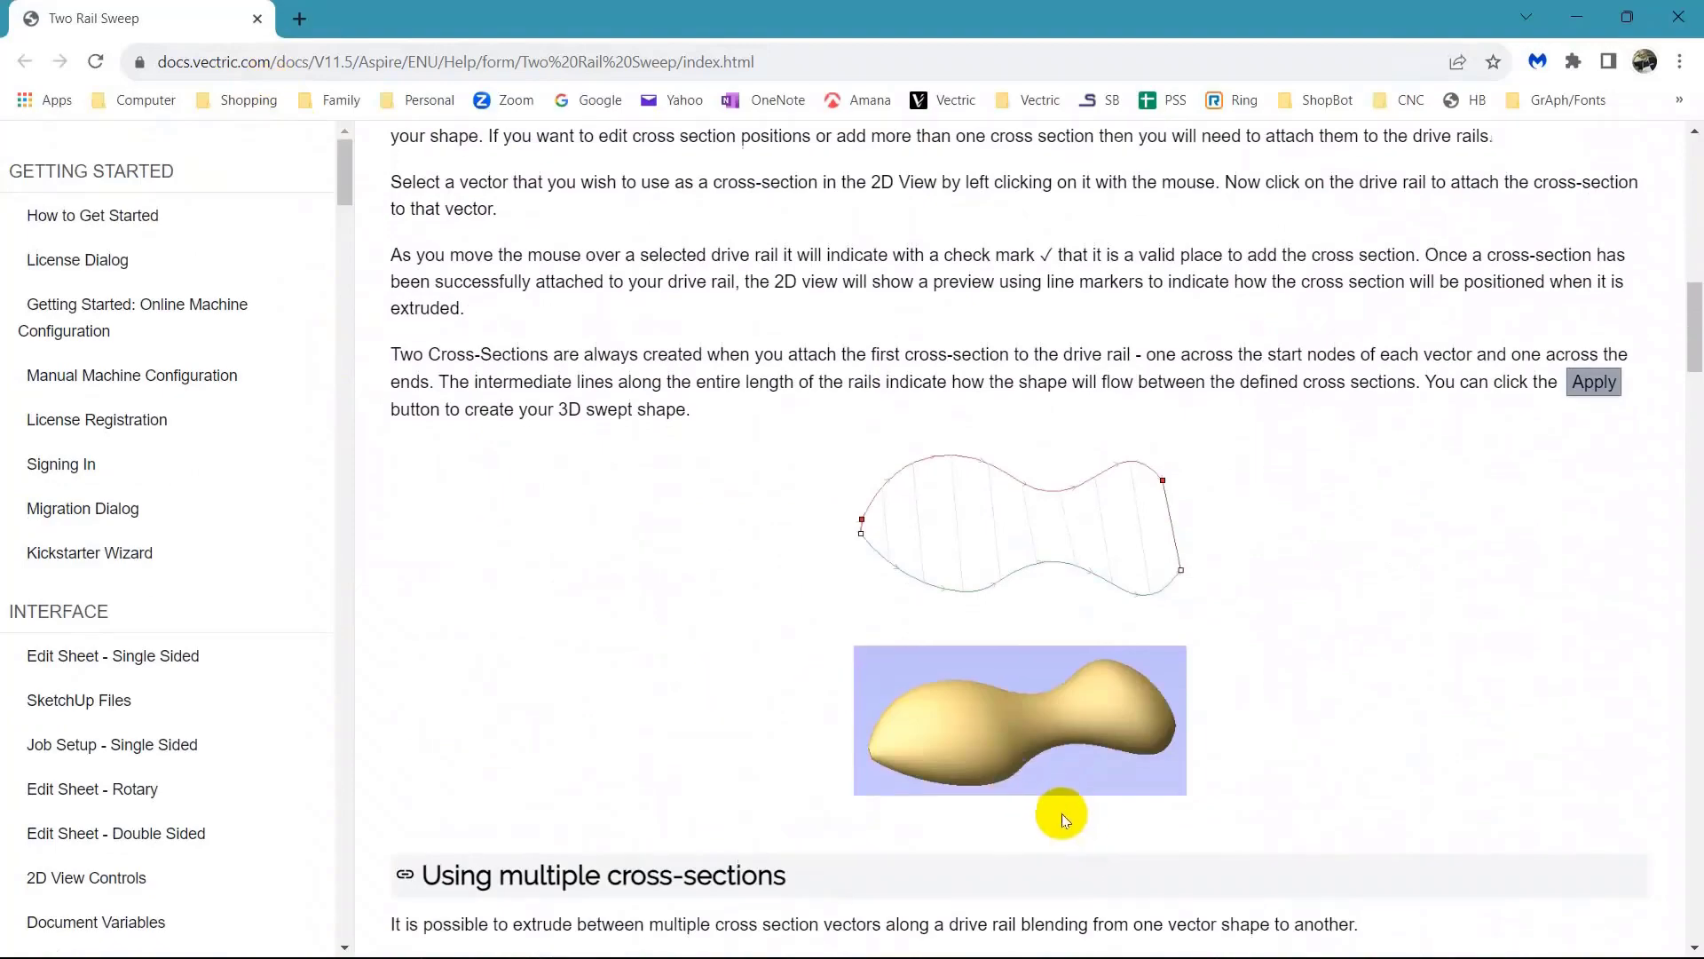
pyautogui.scroll(-7, 1063, 813)
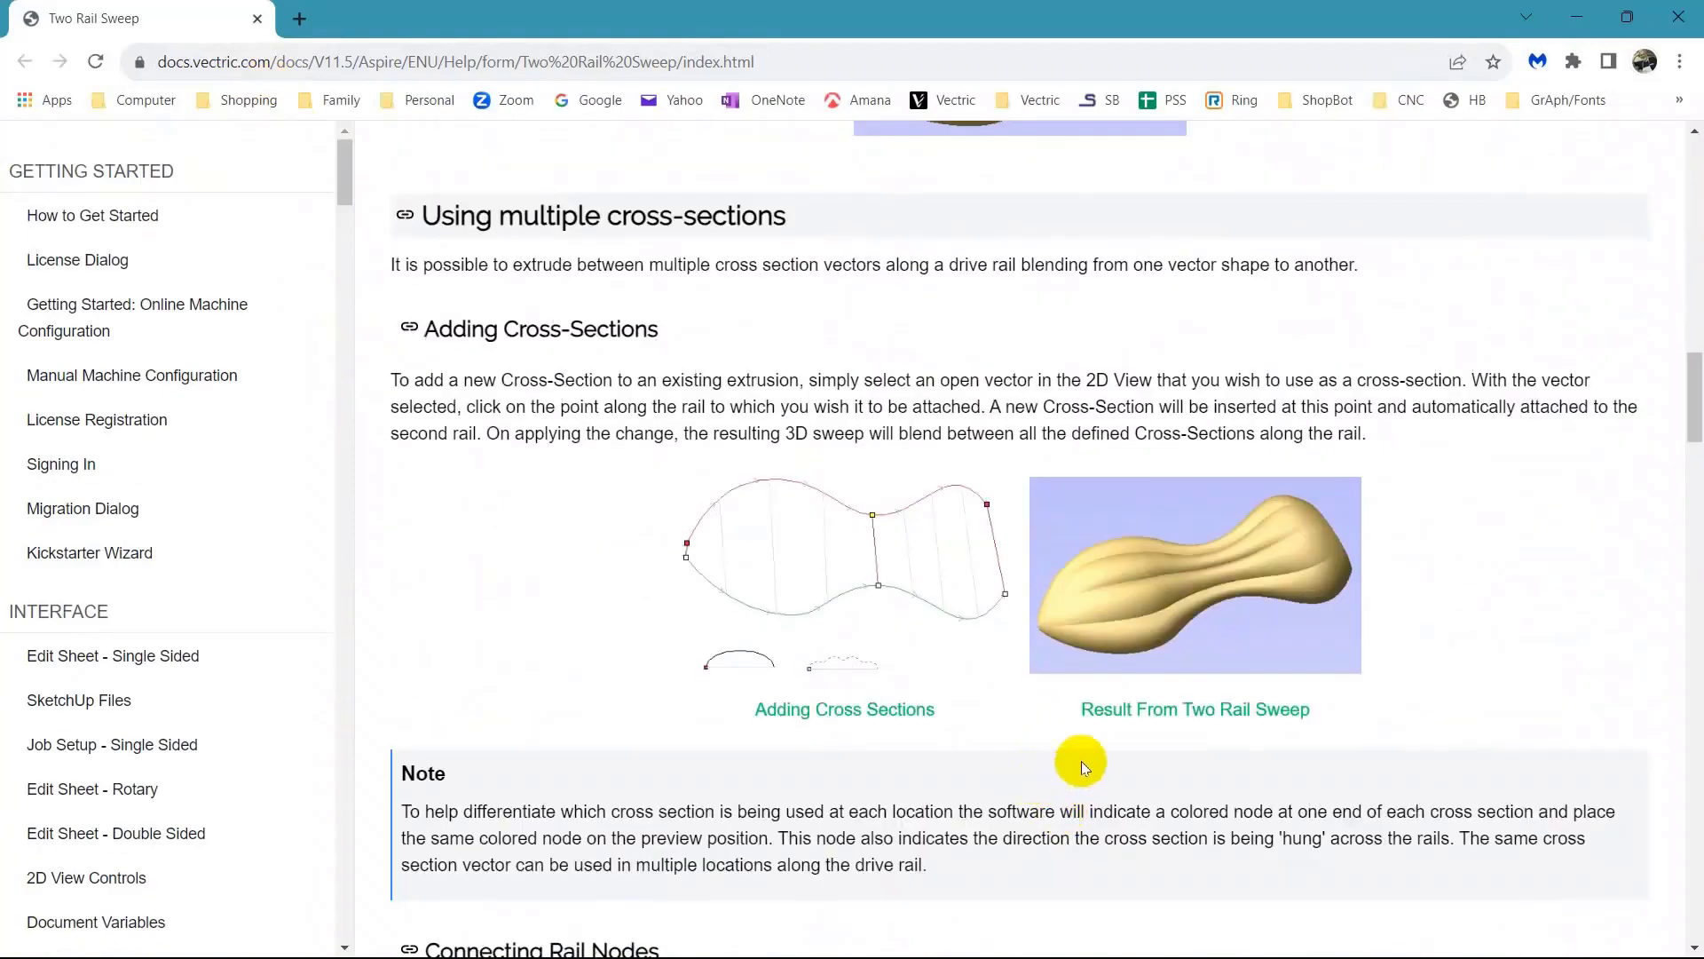
pyautogui.scroll(-8, 1081, 760)
pyautogui.scroll(-4, 1065, 764)
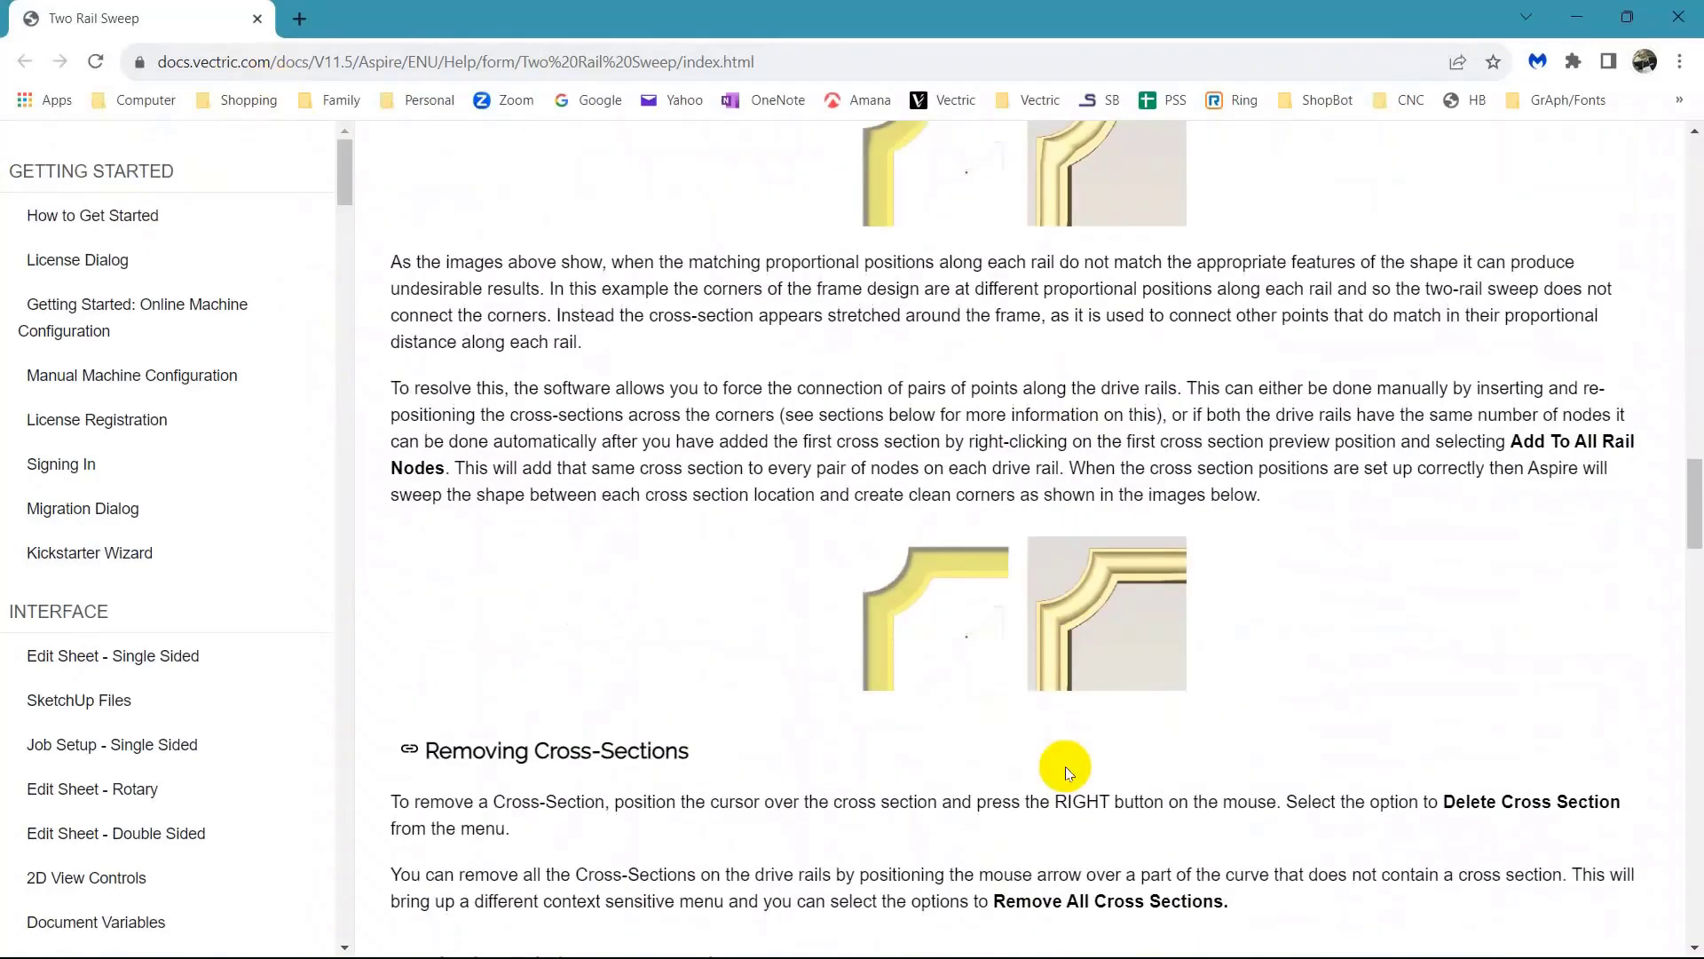
pyautogui.scroll(-2, 1065, 767)
pyautogui.scroll(10, 992, 735)
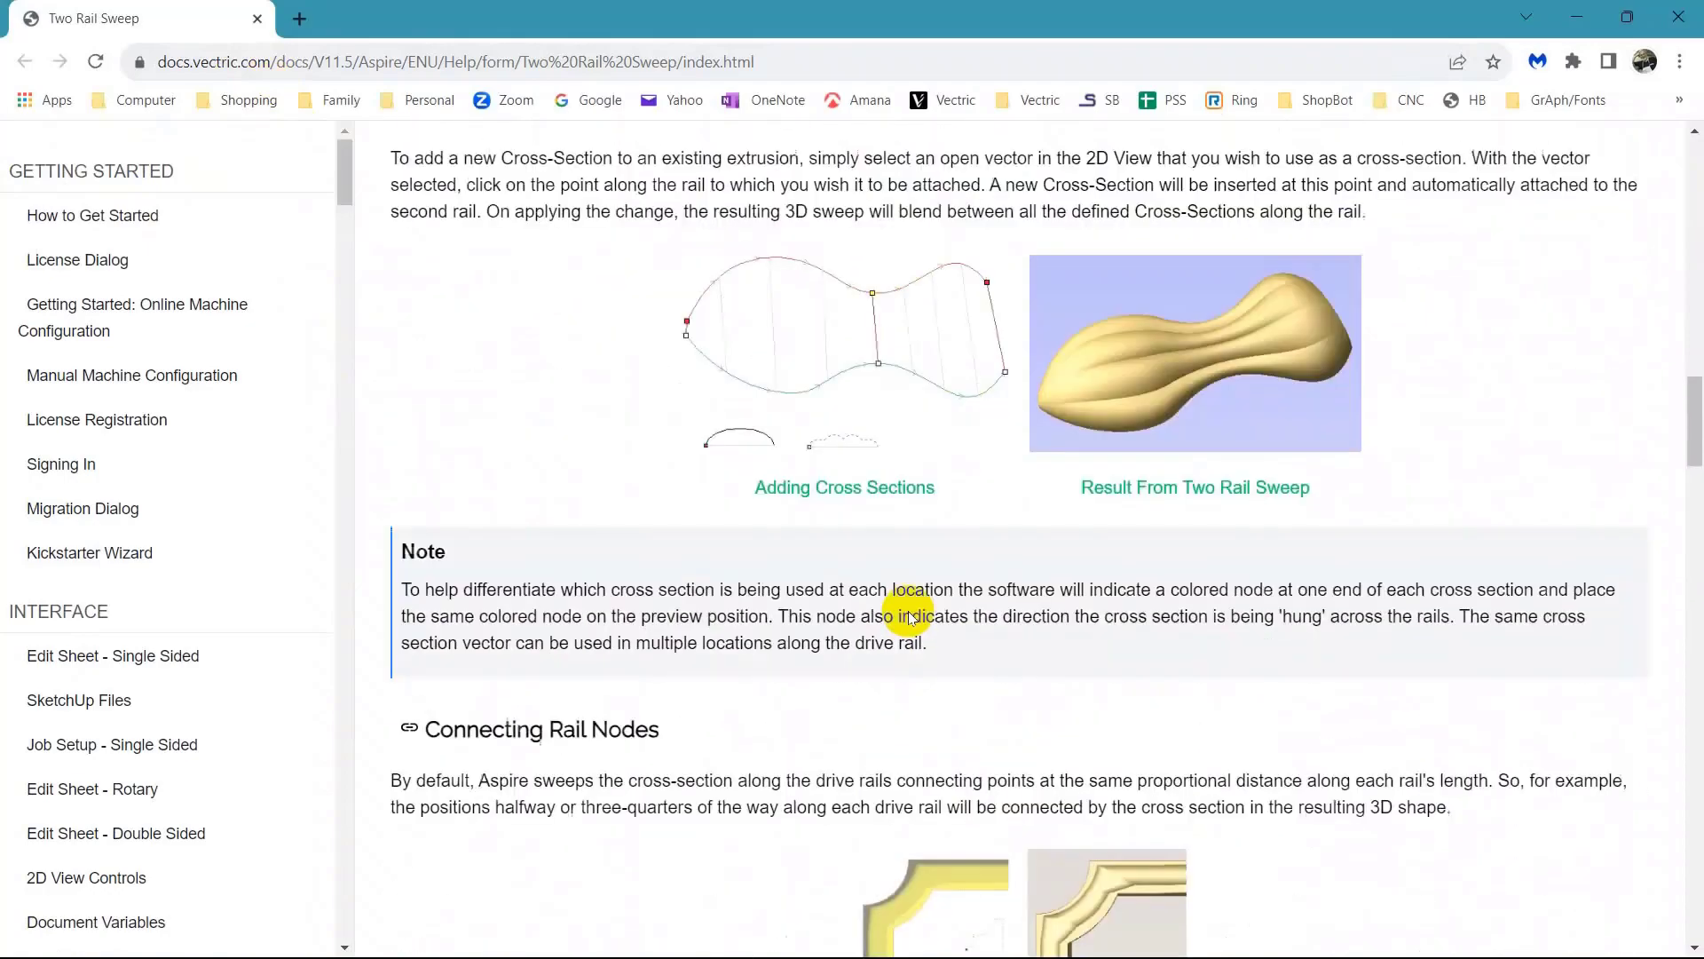
pyautogui.scroll(15, 910, 616)
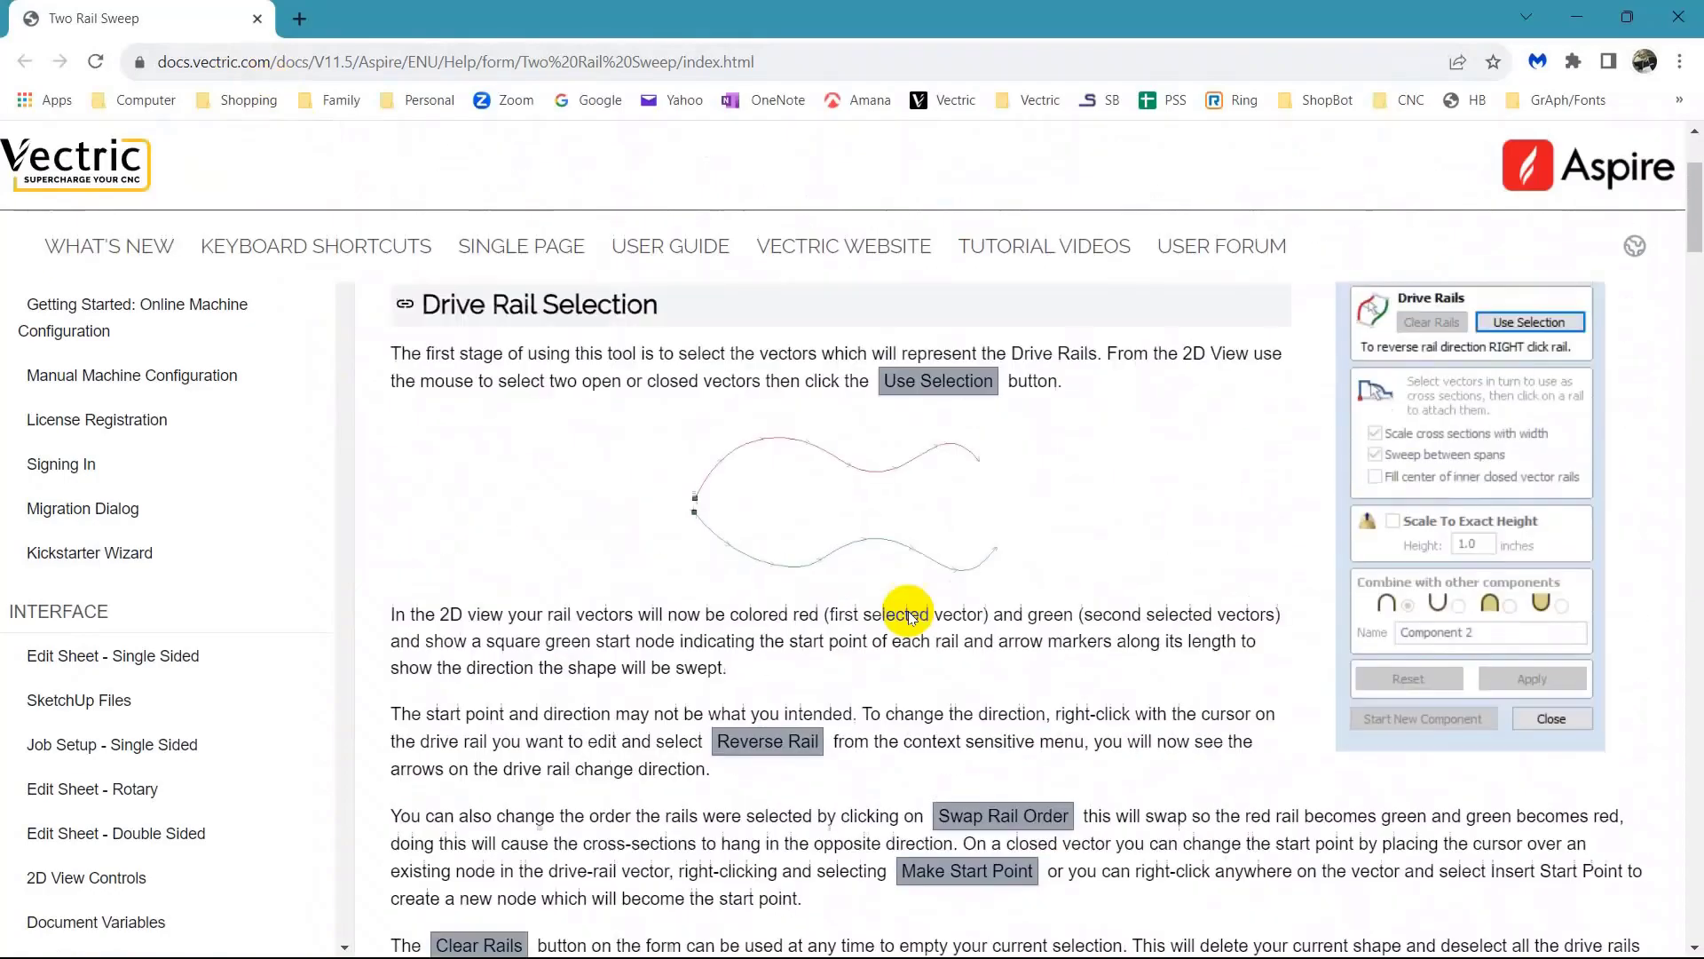
pyautogui.scroll(3, 908, 613)
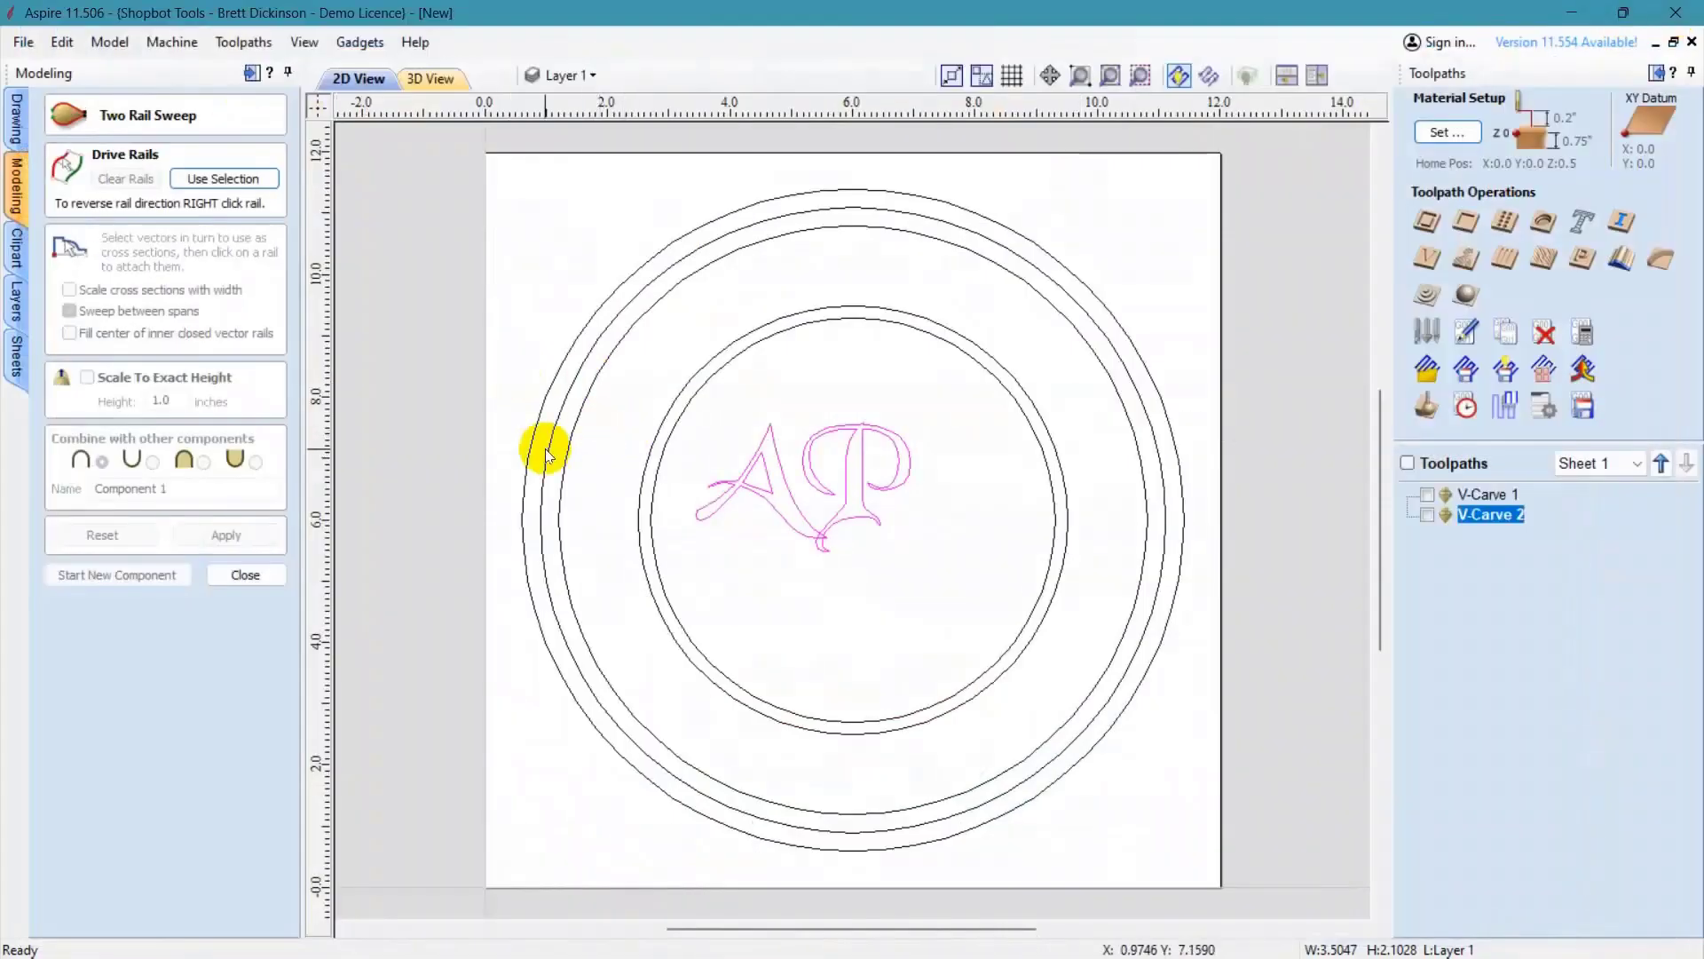
pyautogui.click(245, 574)
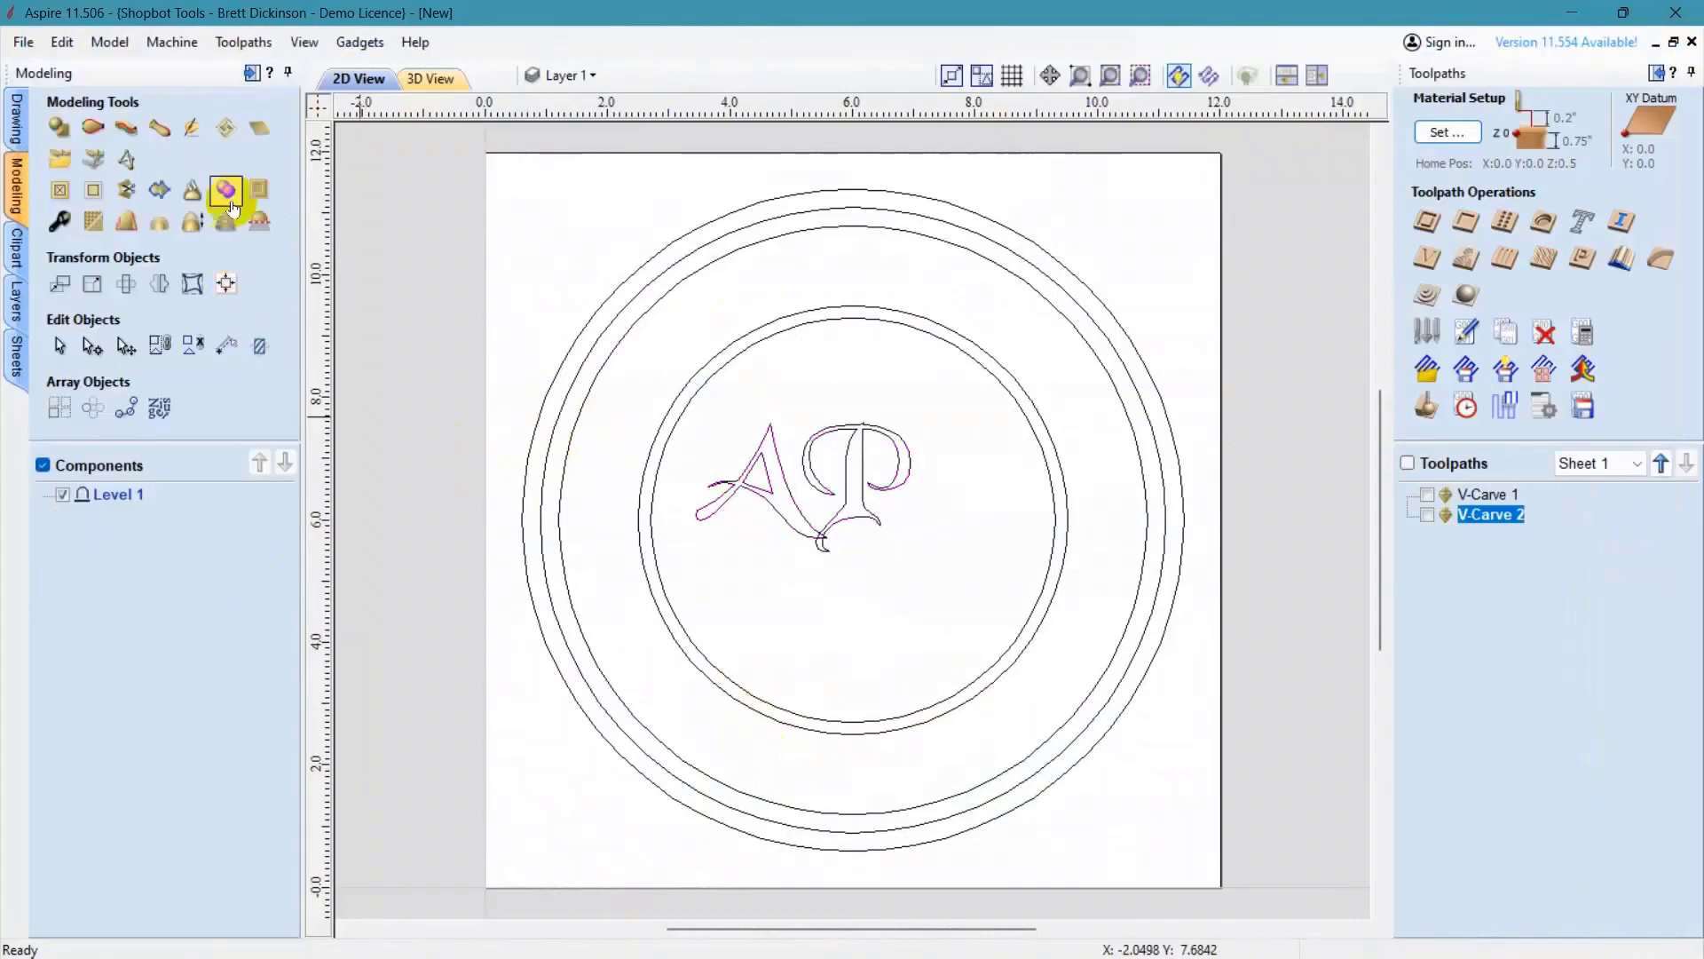
# - Open the Create Texture Area tool's help page and read its spacing, X/Y shift, reflection and texture editing sections
pyautogui.click(224, 135)
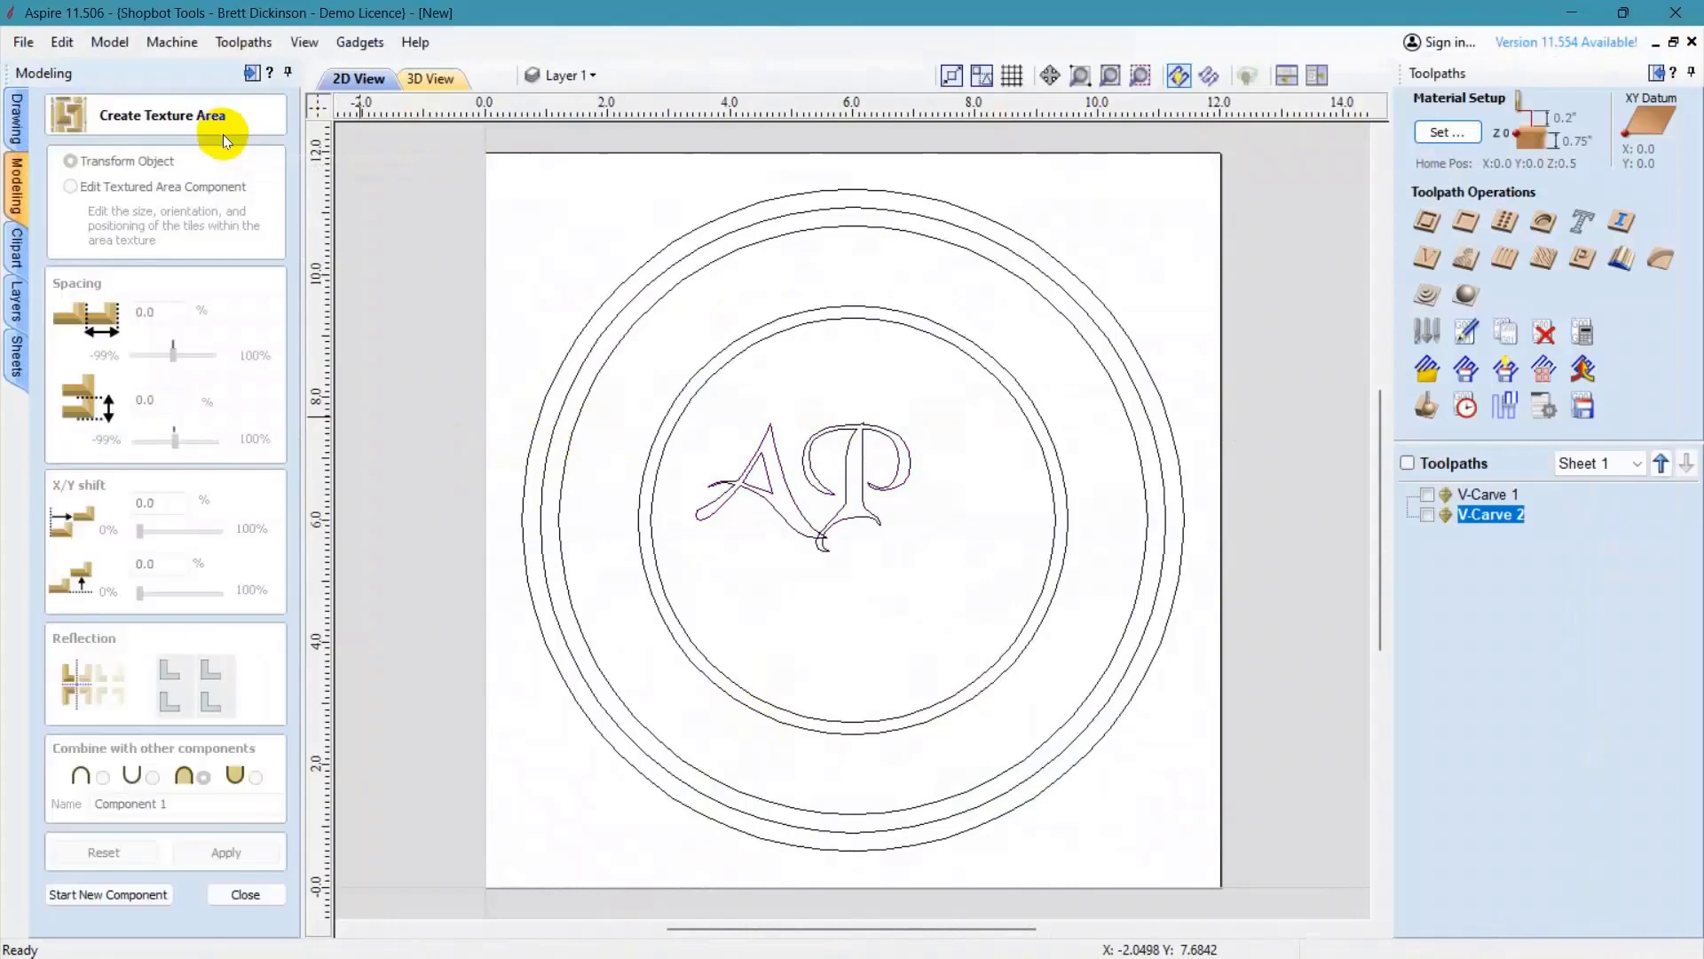
pyautogui.click(268, 78)
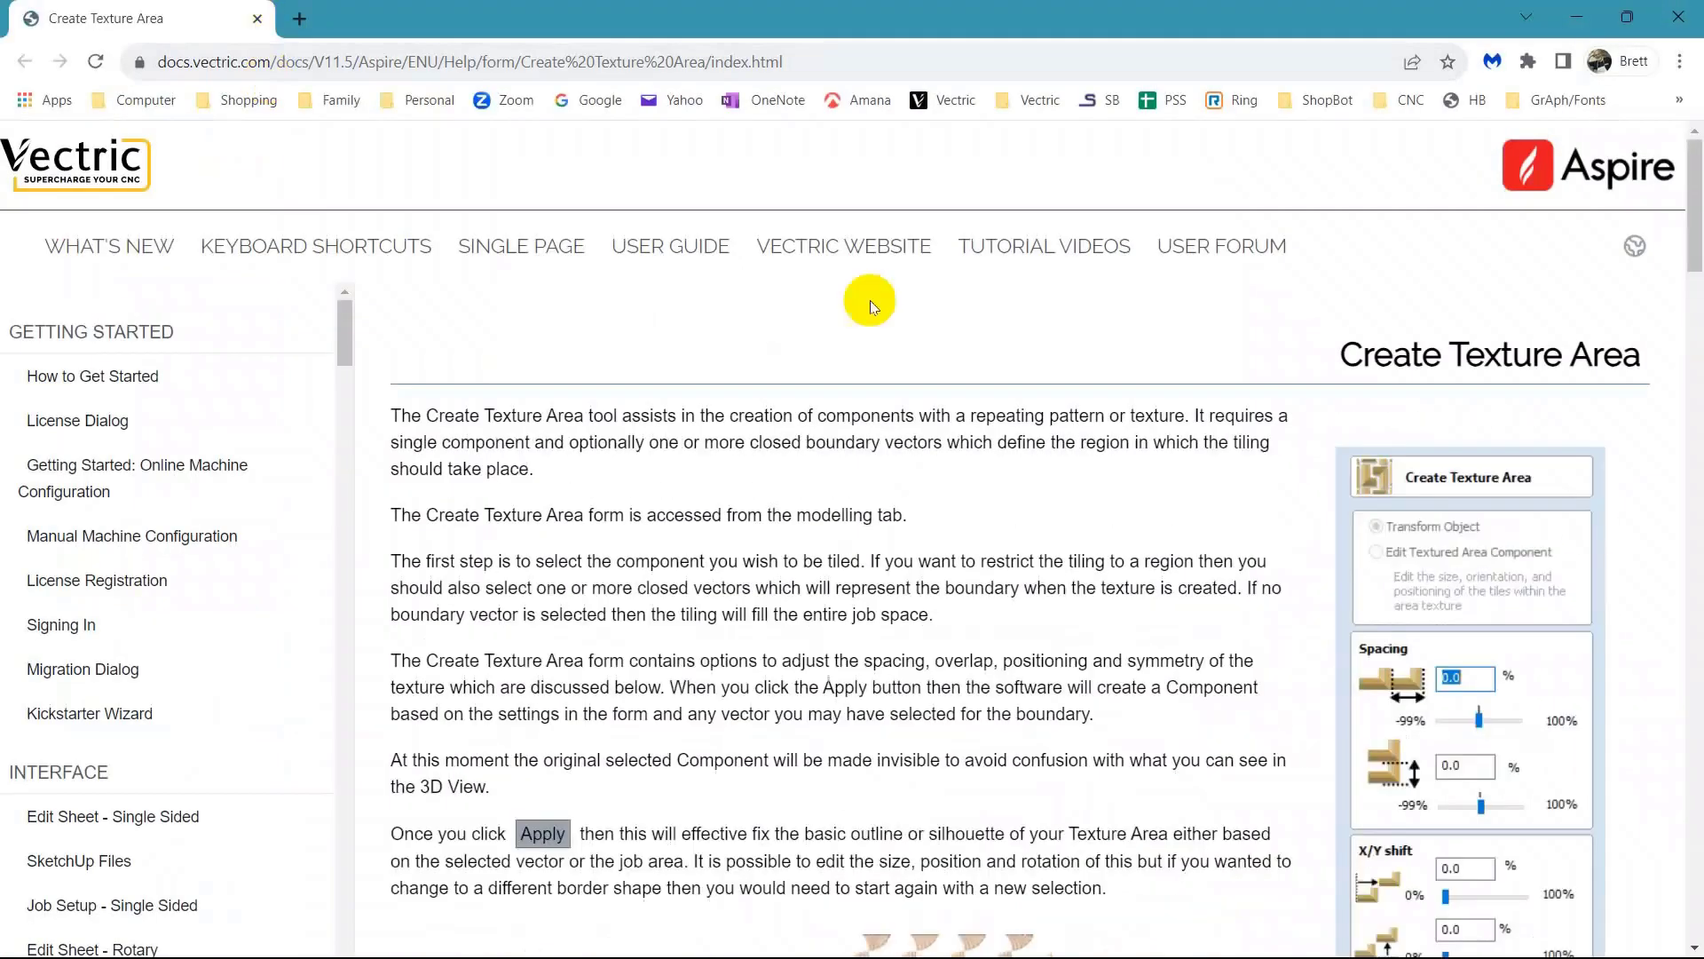
pyautogui.scroll(-5, 1484, 494)
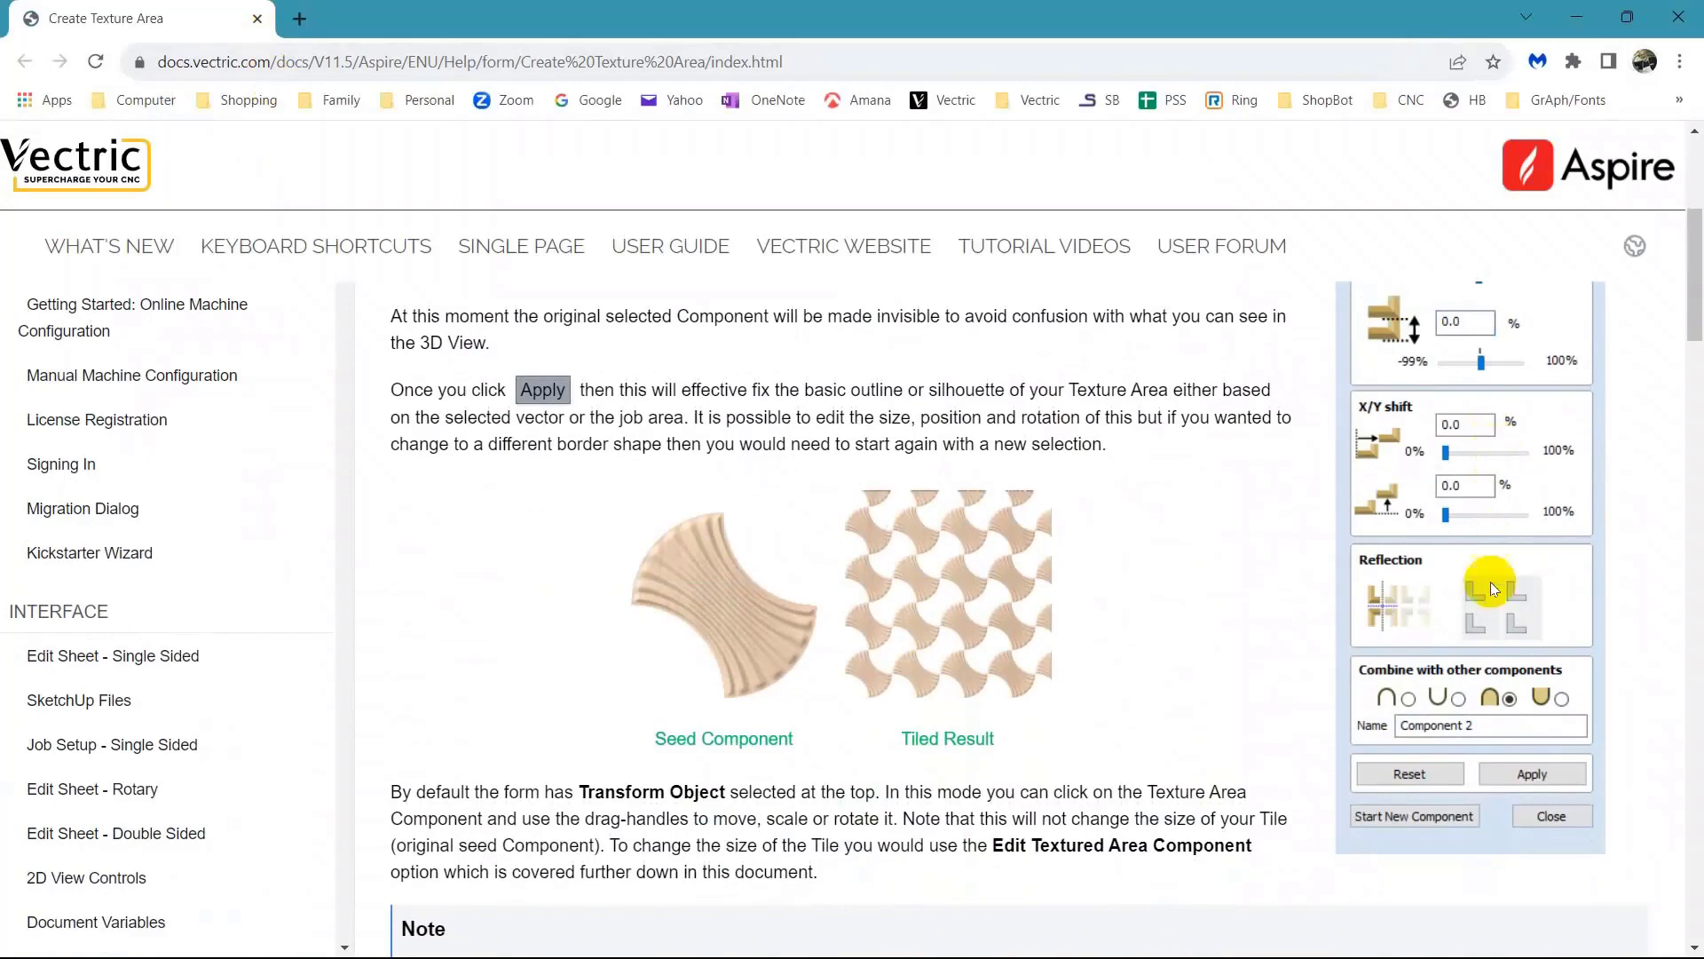
pyautogui.scroll(-10, 834, 651)
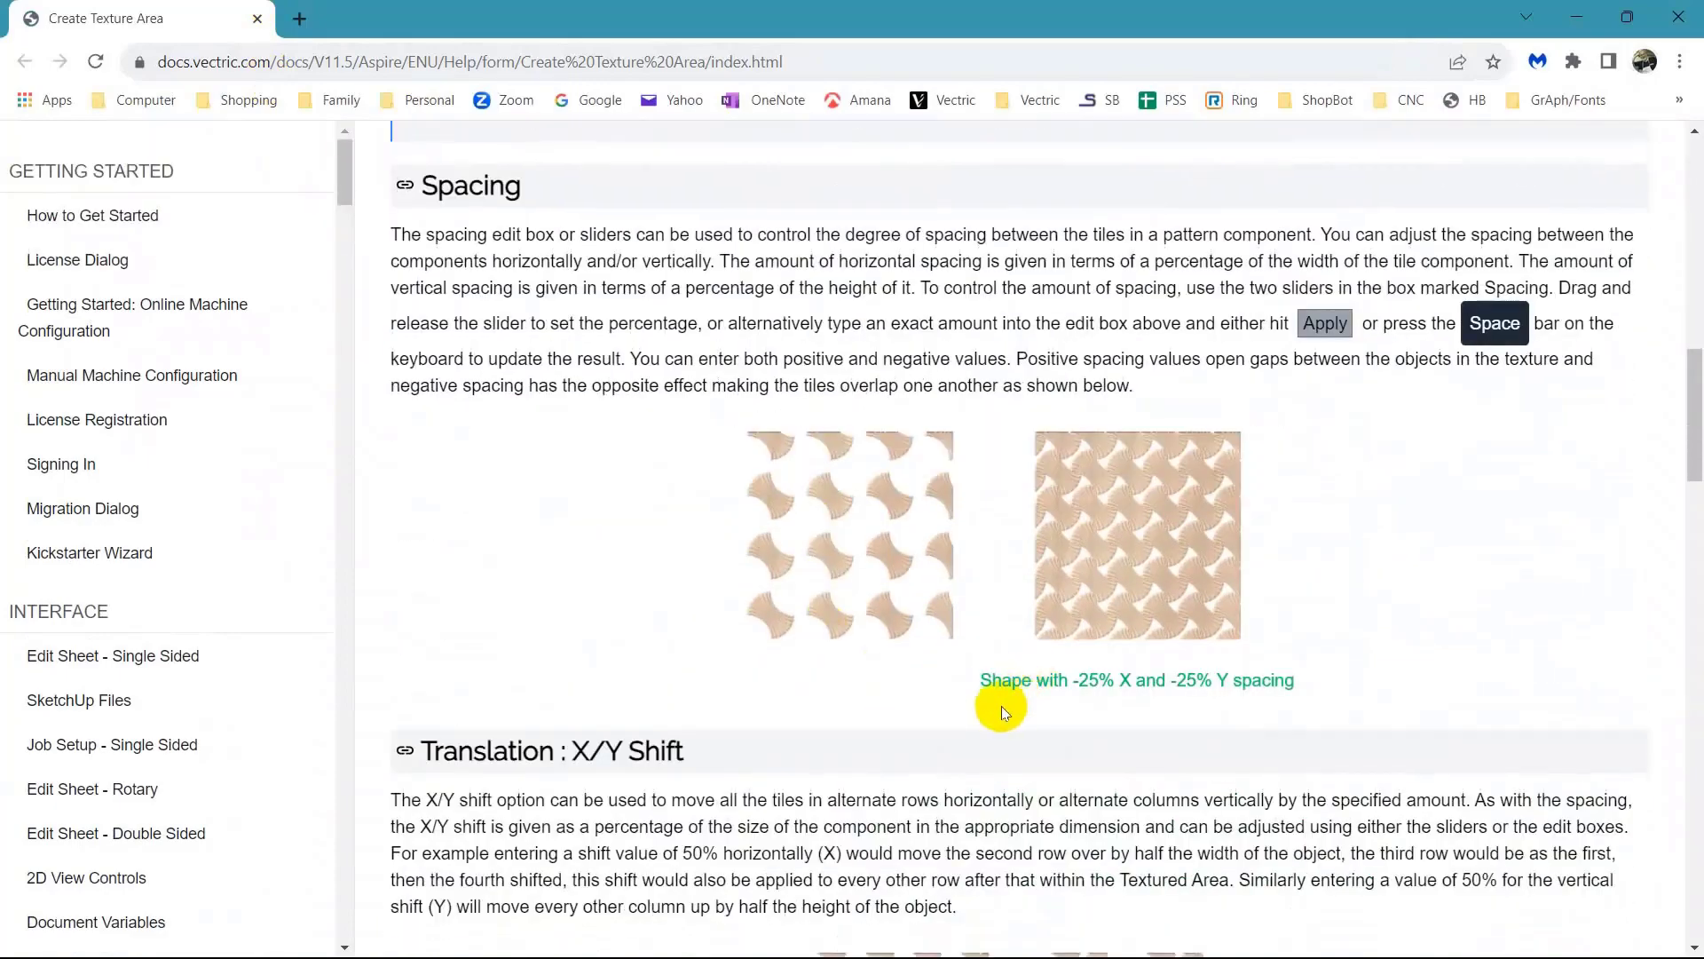
pyautogui.scroll(-12, 1001, 706)
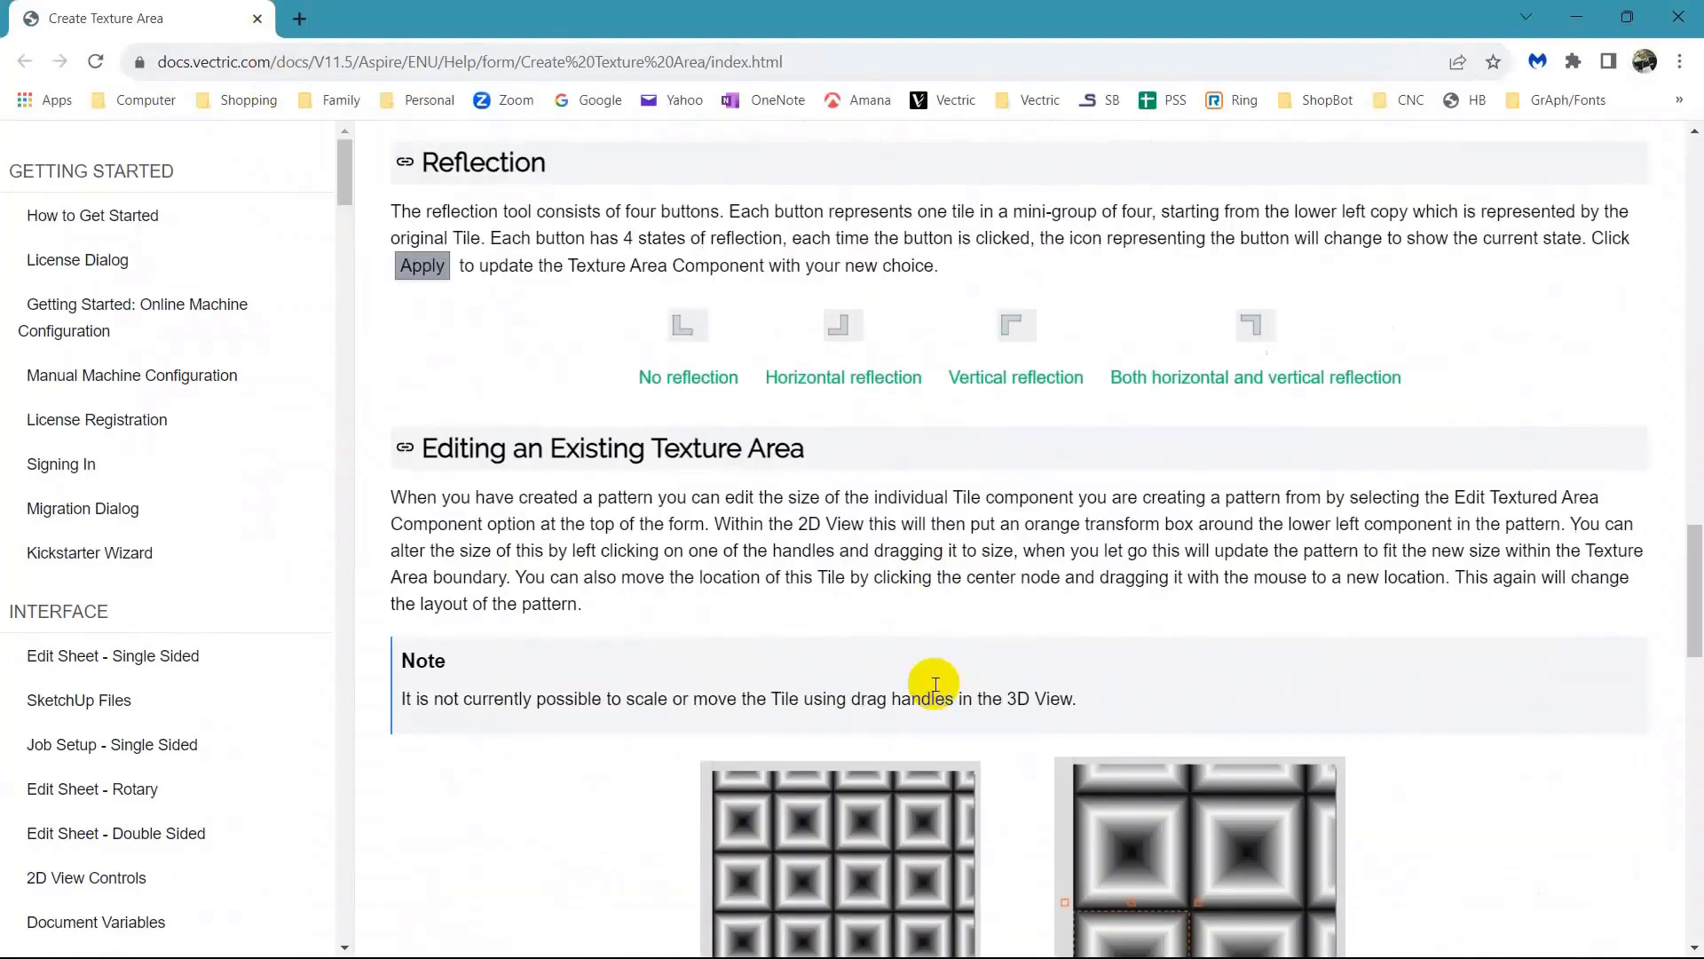
pyautogui.scroll(-5, 934, 682)
pyautogui.scroll(-6, 931, 680)
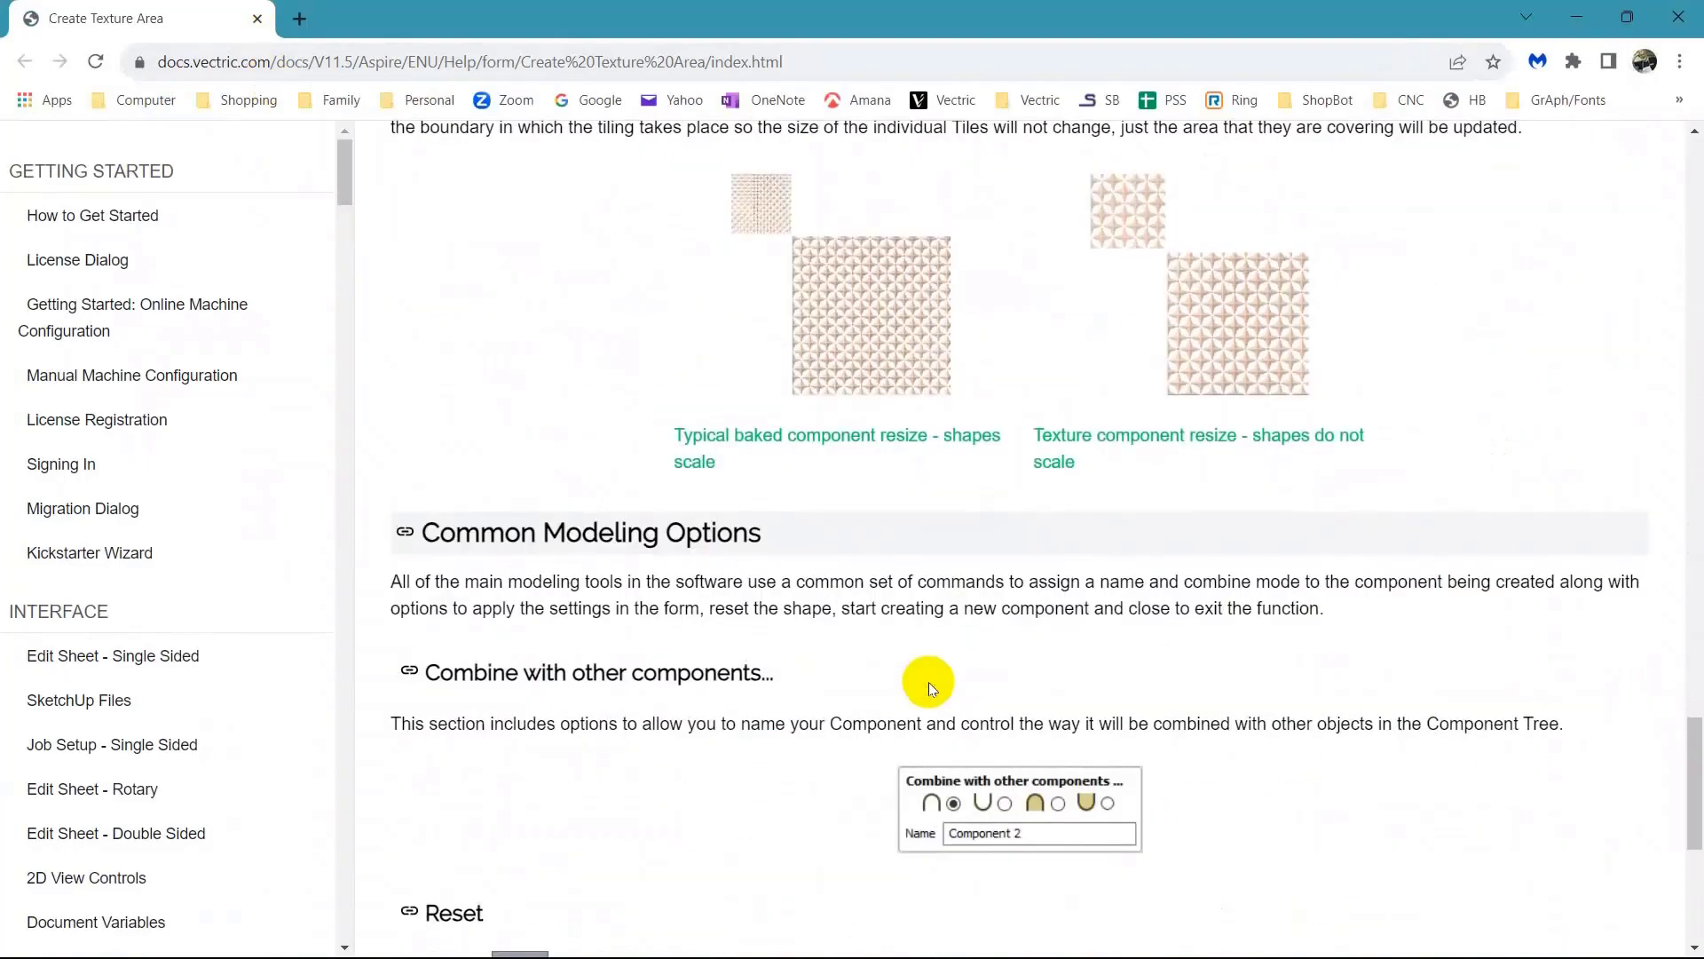
# - Review the Common Modeling Options help section, return to the start of the page, and close the page and the Create Texture Area tool
pyautogui.scroll(-5, 929, 682)
pyautogui.scroll(-3, 924, 689)
pyautogui.scroll(6, 925, 674)
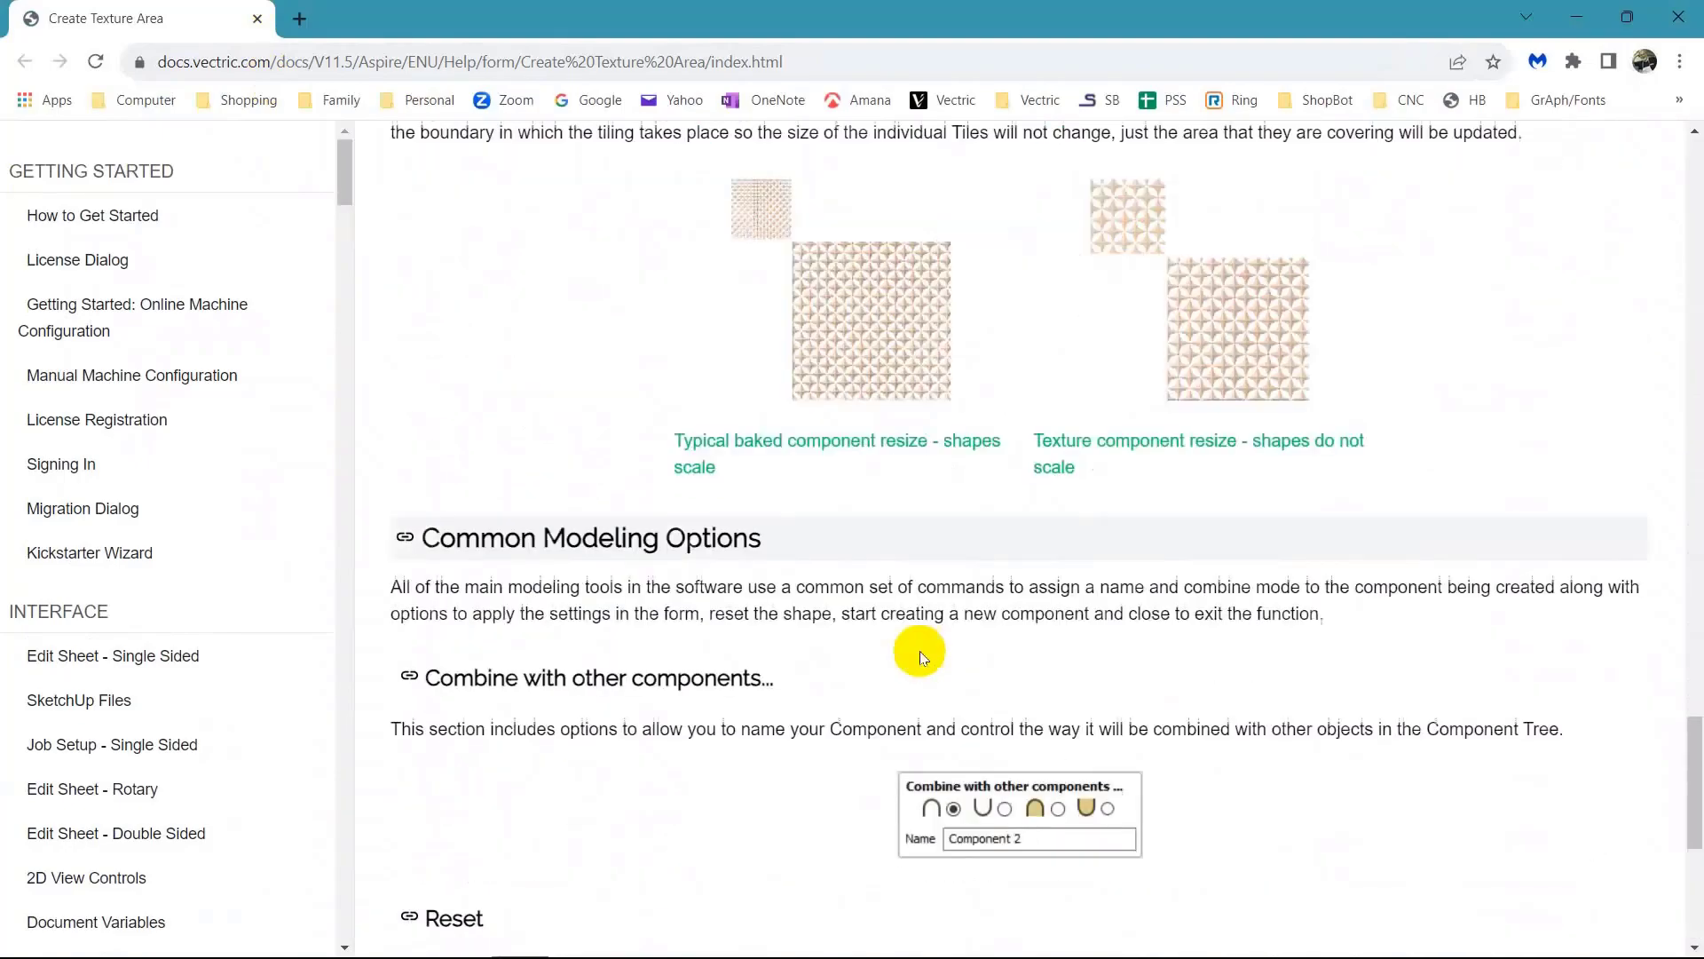
pyautogui.scroll(20, 919, 651)
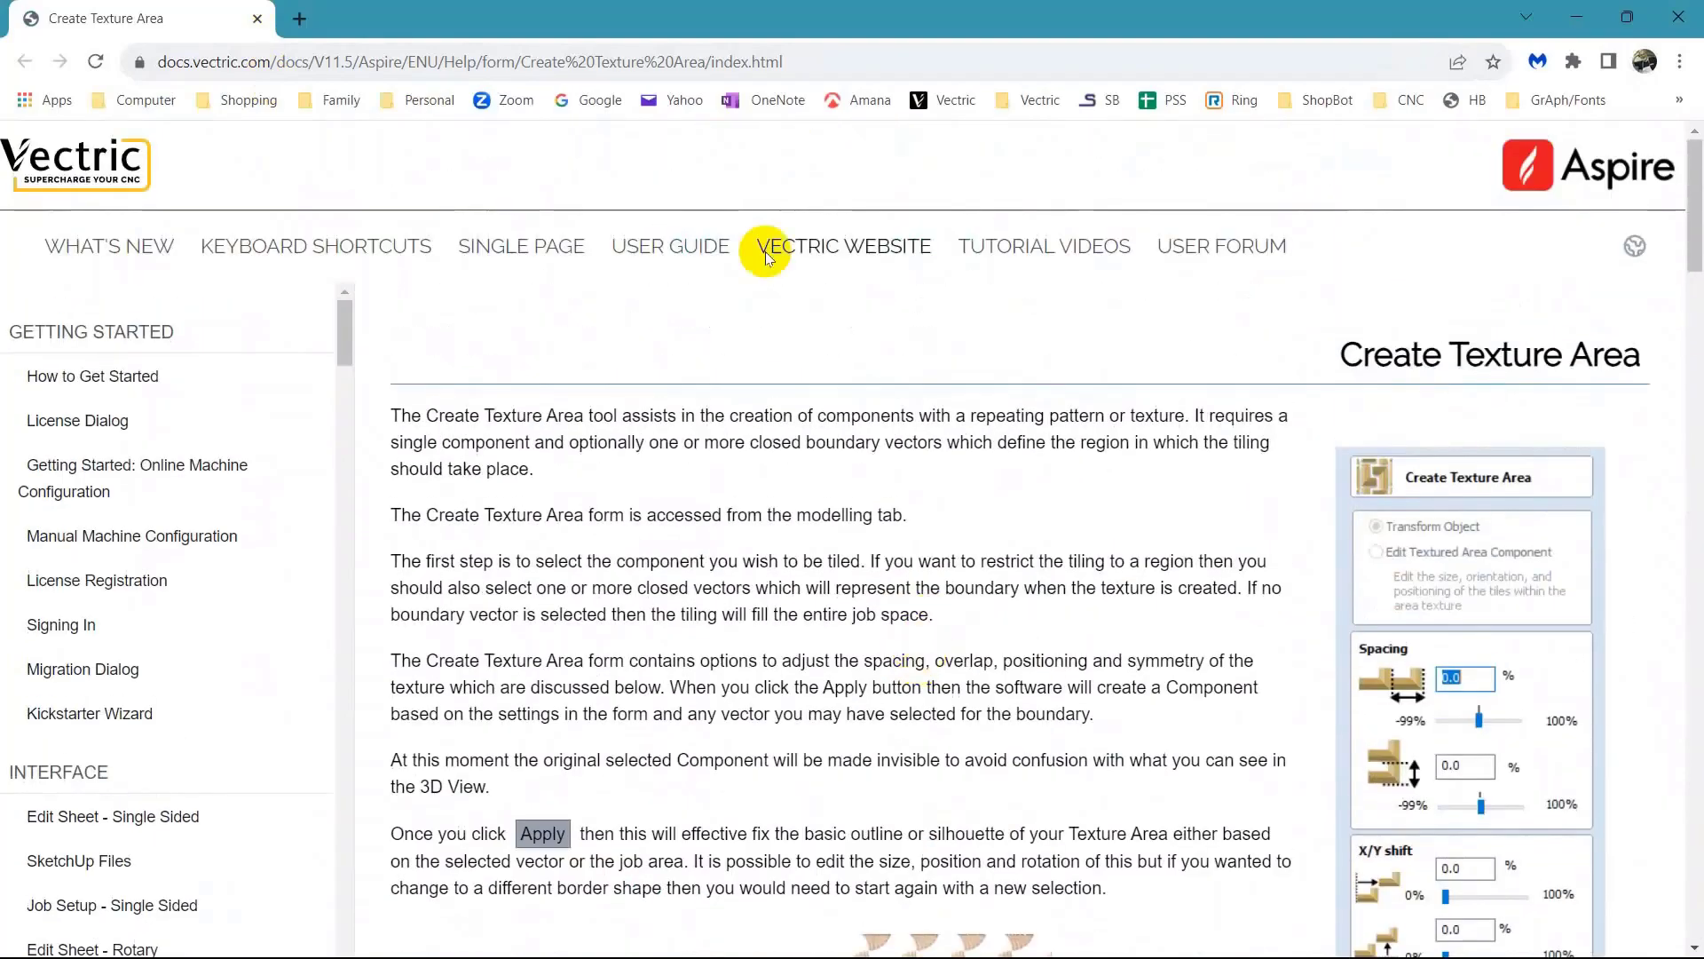
pyautogui.click(1678, 16)
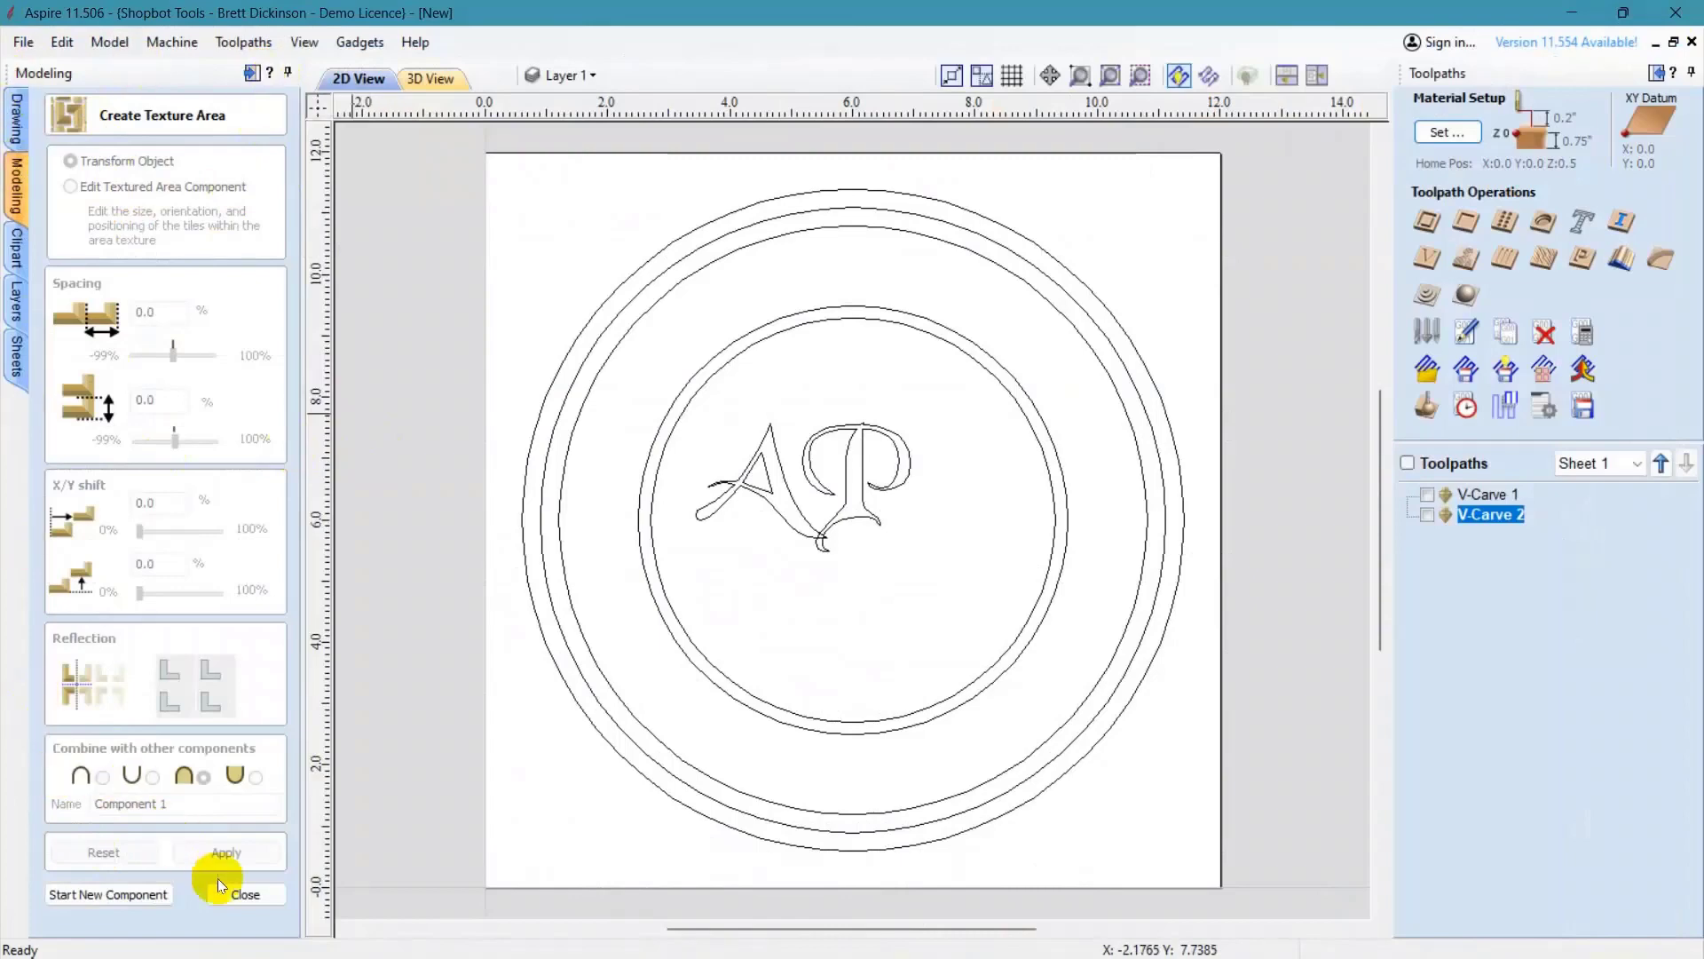
pyautogui.click(246, 894)
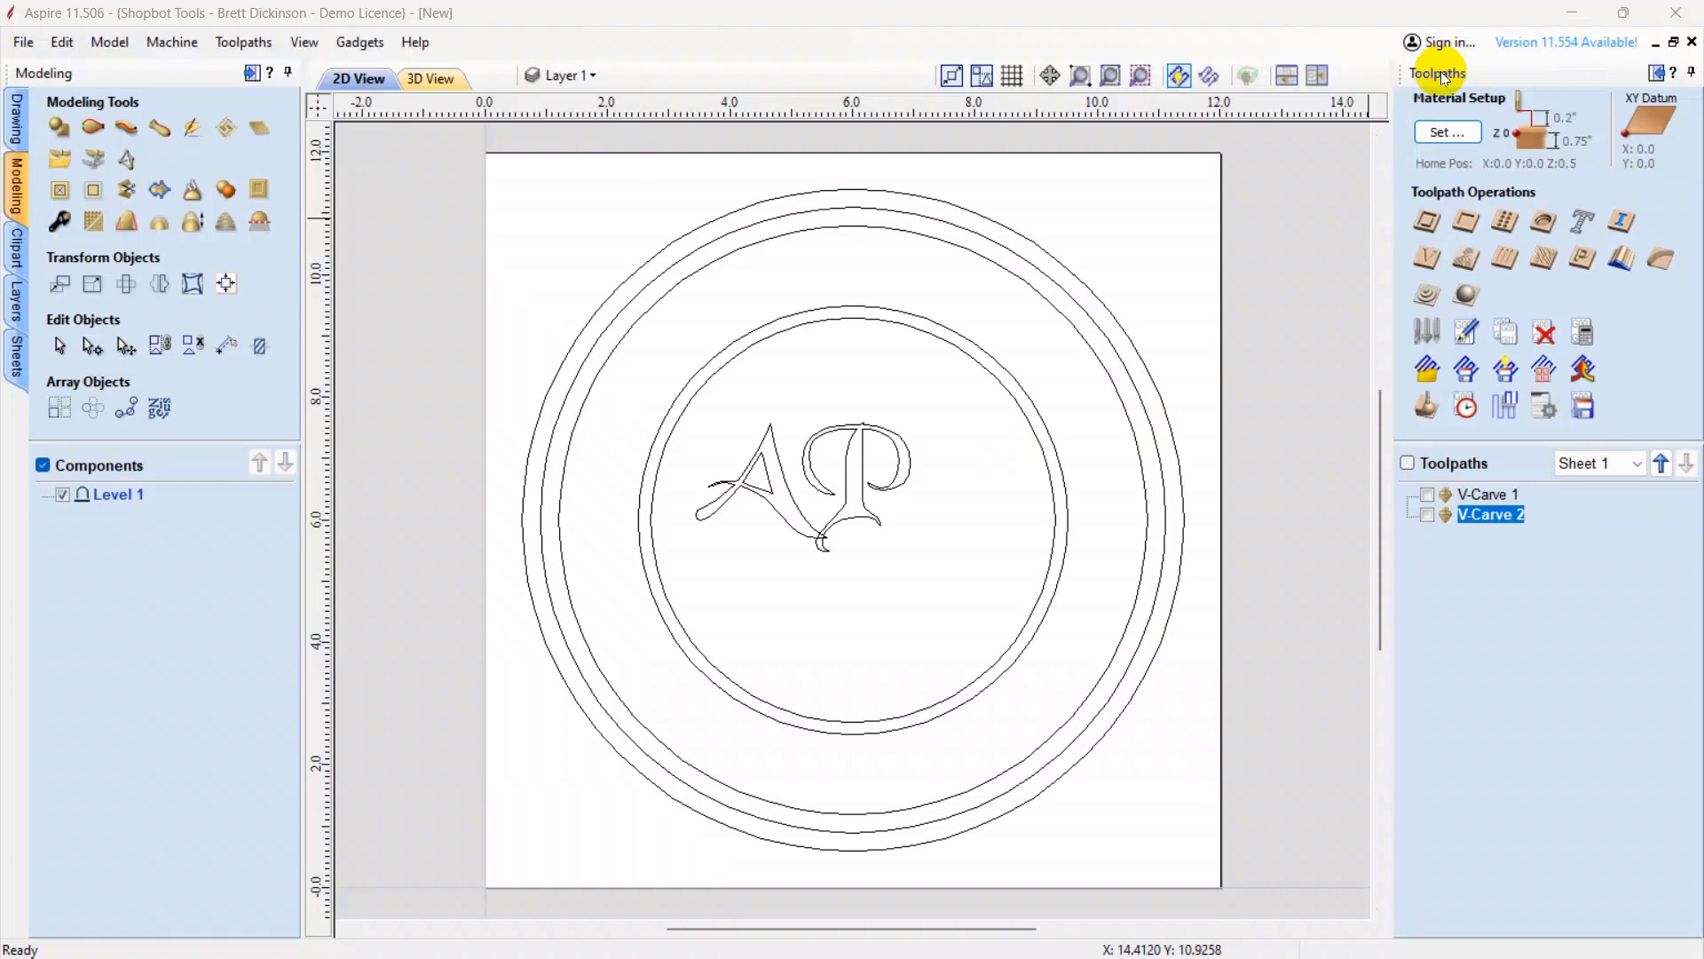
# - Open the V-Carve 1 toolpath for editing and read its help page on cutting depths, flat depth and tool selection
pyautogui.doubleClick(1445, 498)
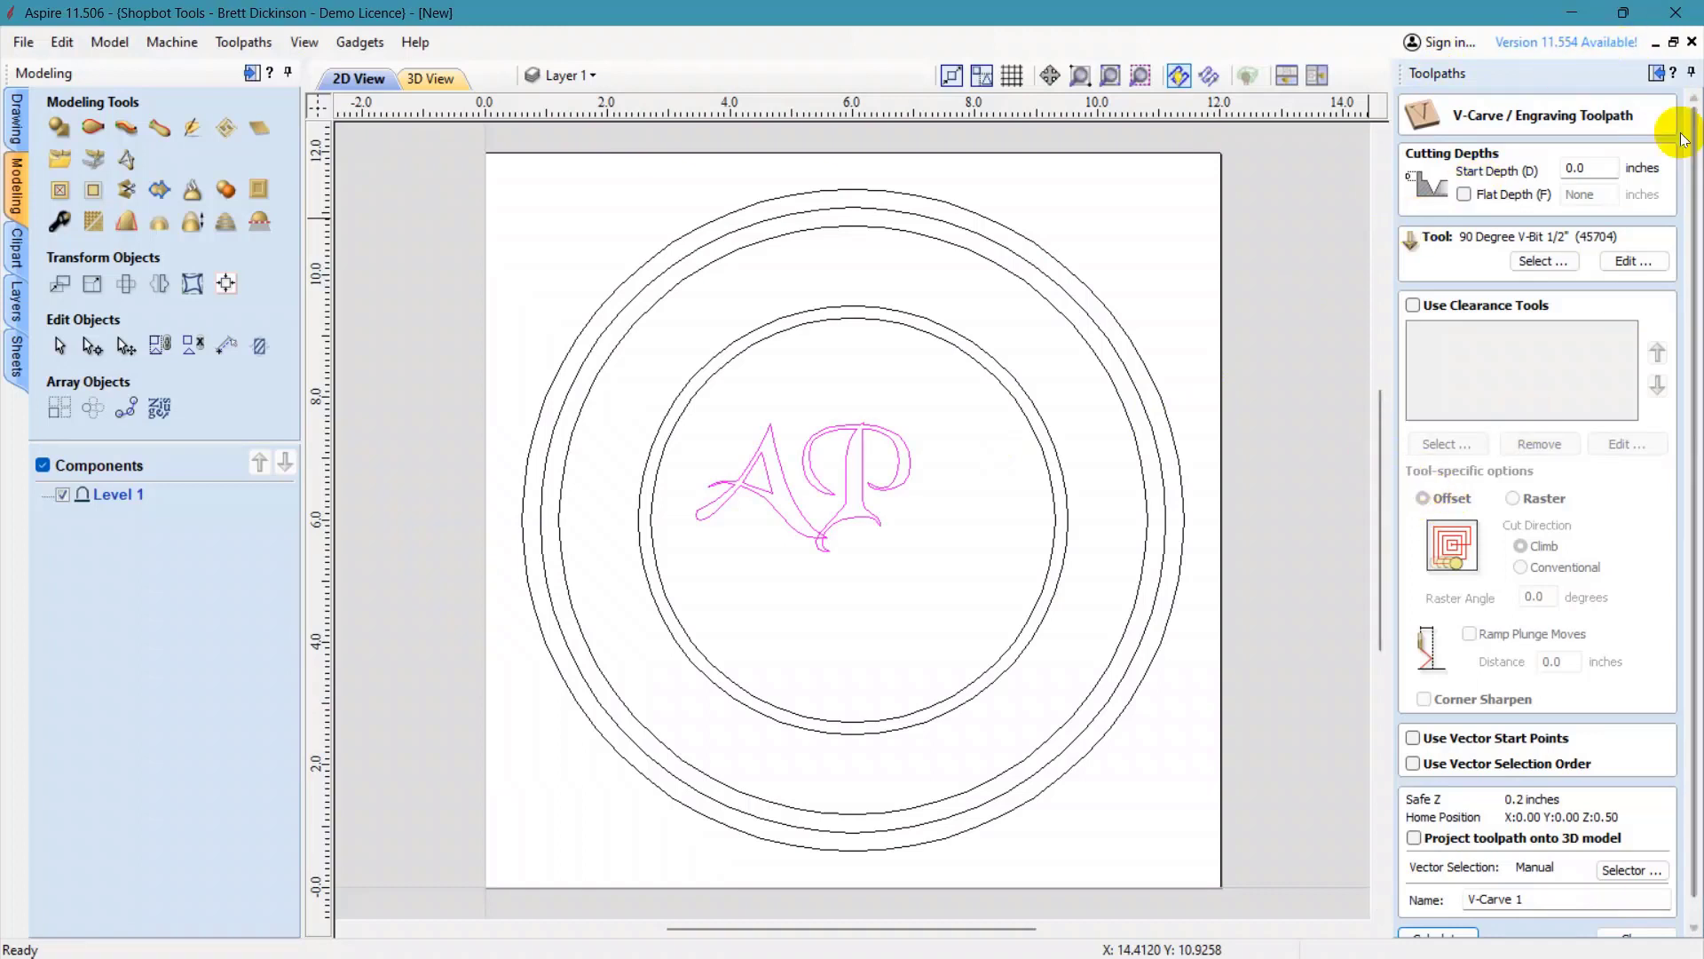
pyautogui.click(1674, 78)
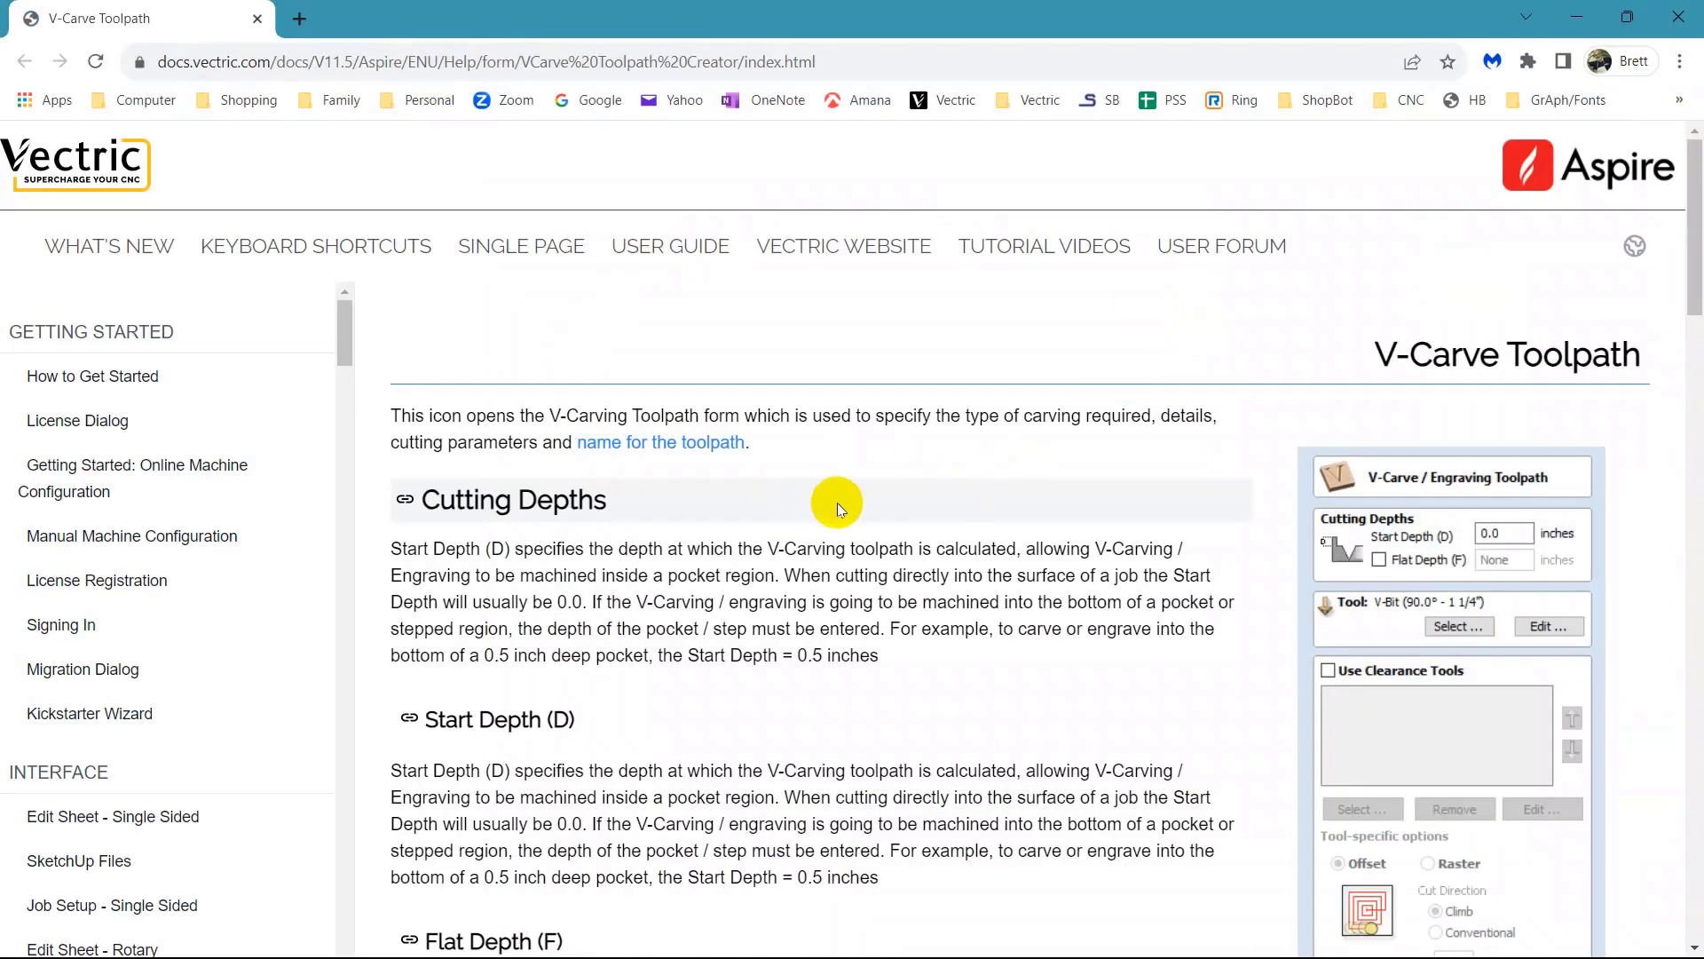
pyautogui.scroll(-10, 838, 502)
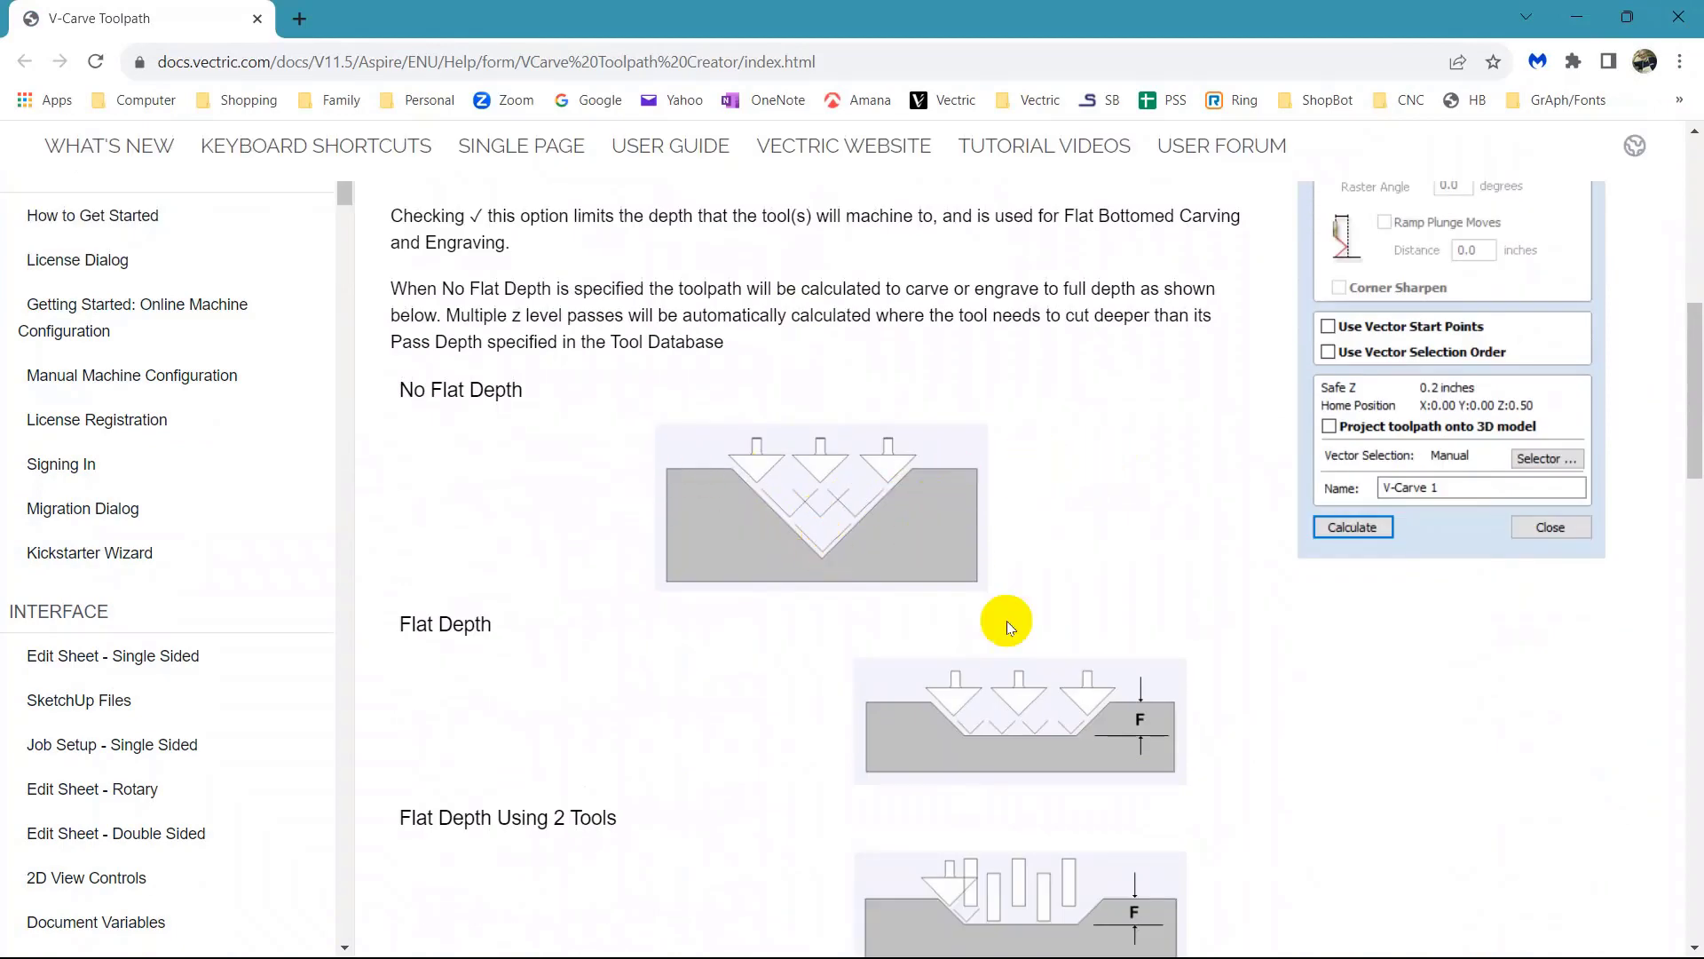
pyautogui.scroll(-3, 716, 599)
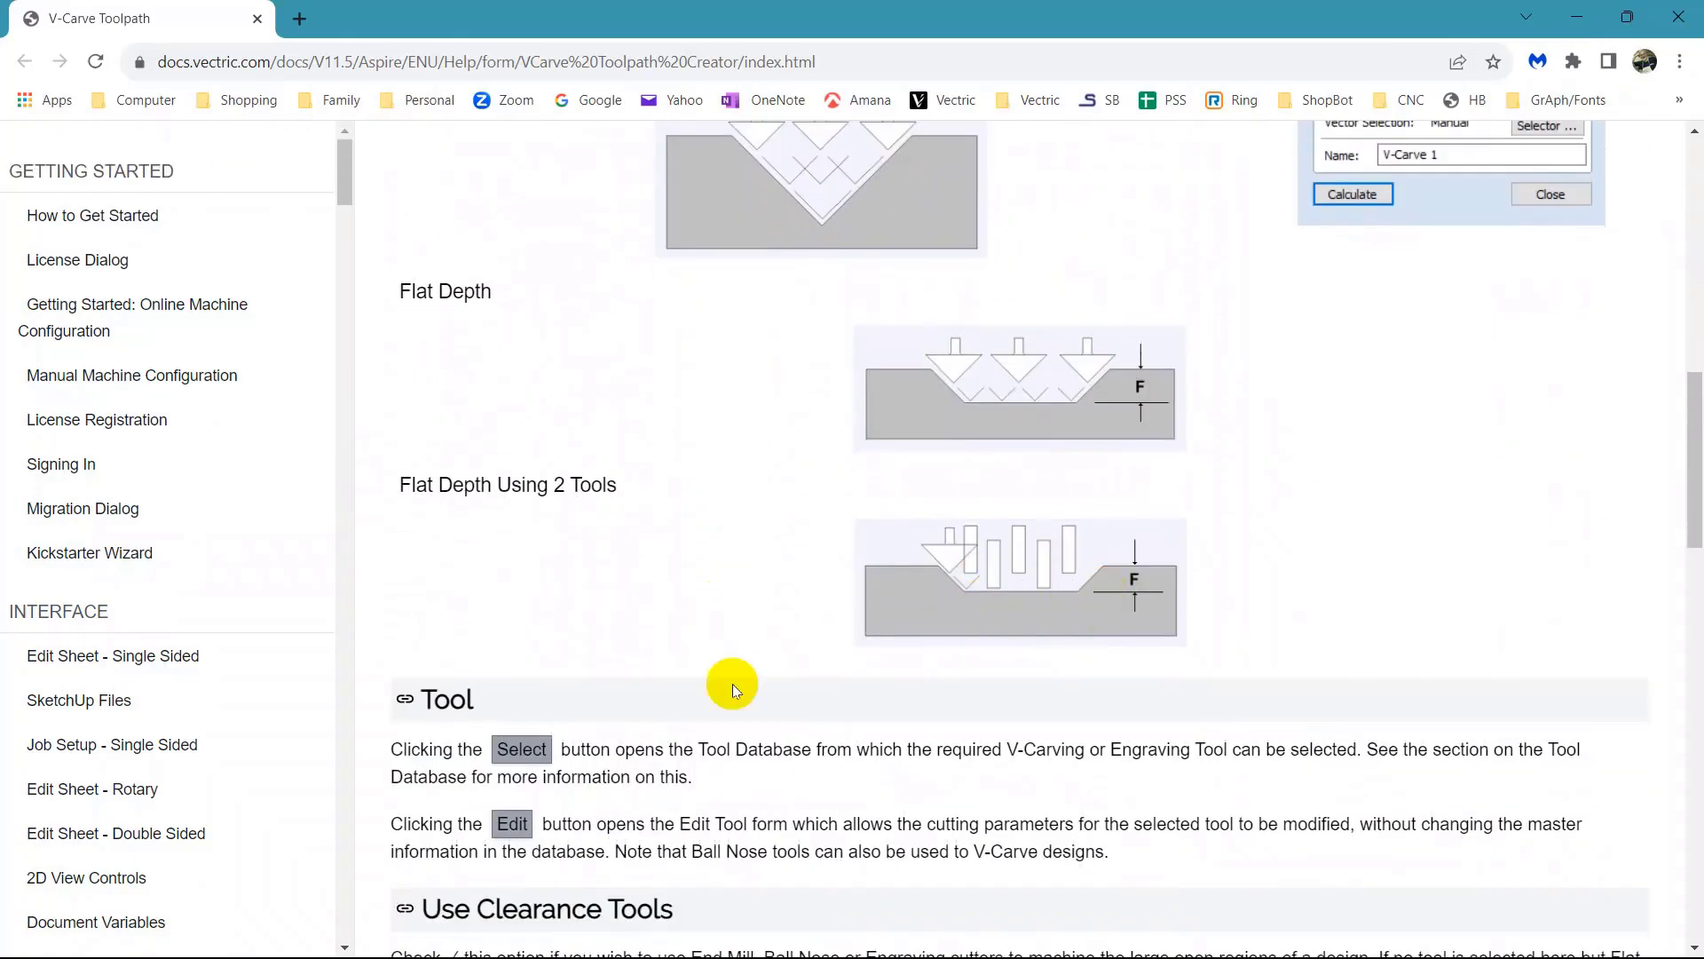
pyautogui.scroll(-2, 715, 683)
pyautogui.press('Home')
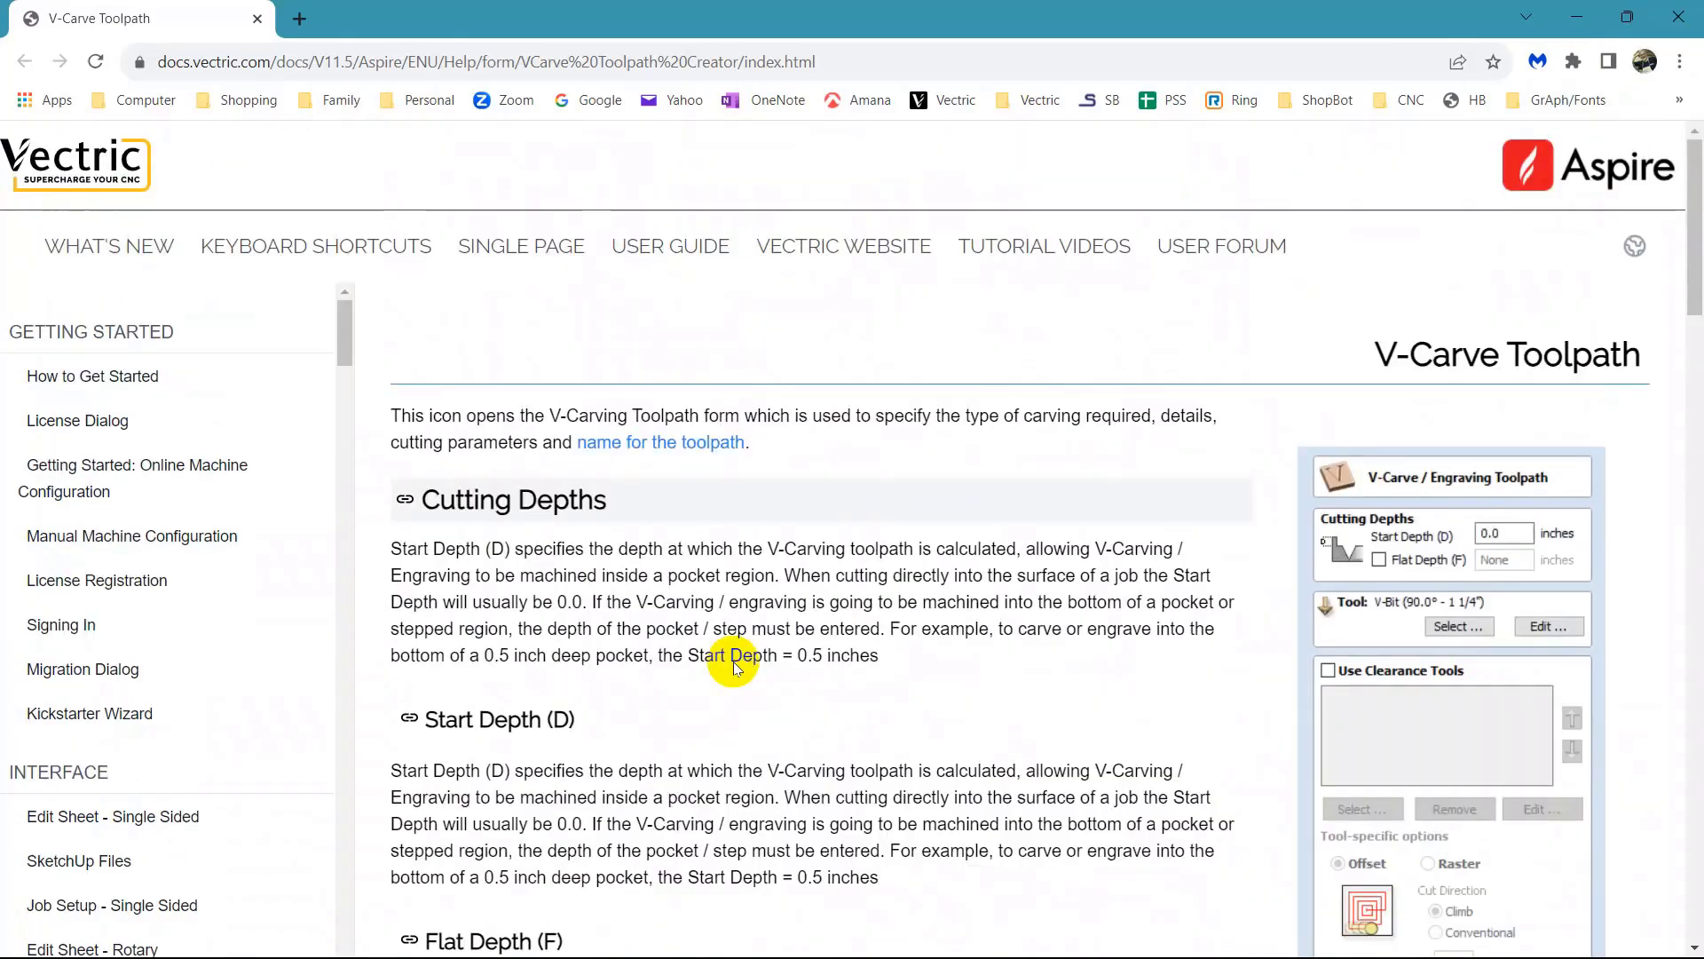
# - Close the V-Carve Toolpath help page and the V-Carve / Engraving Toolpath form without recalculating
pyautogui.click(1674, 24)
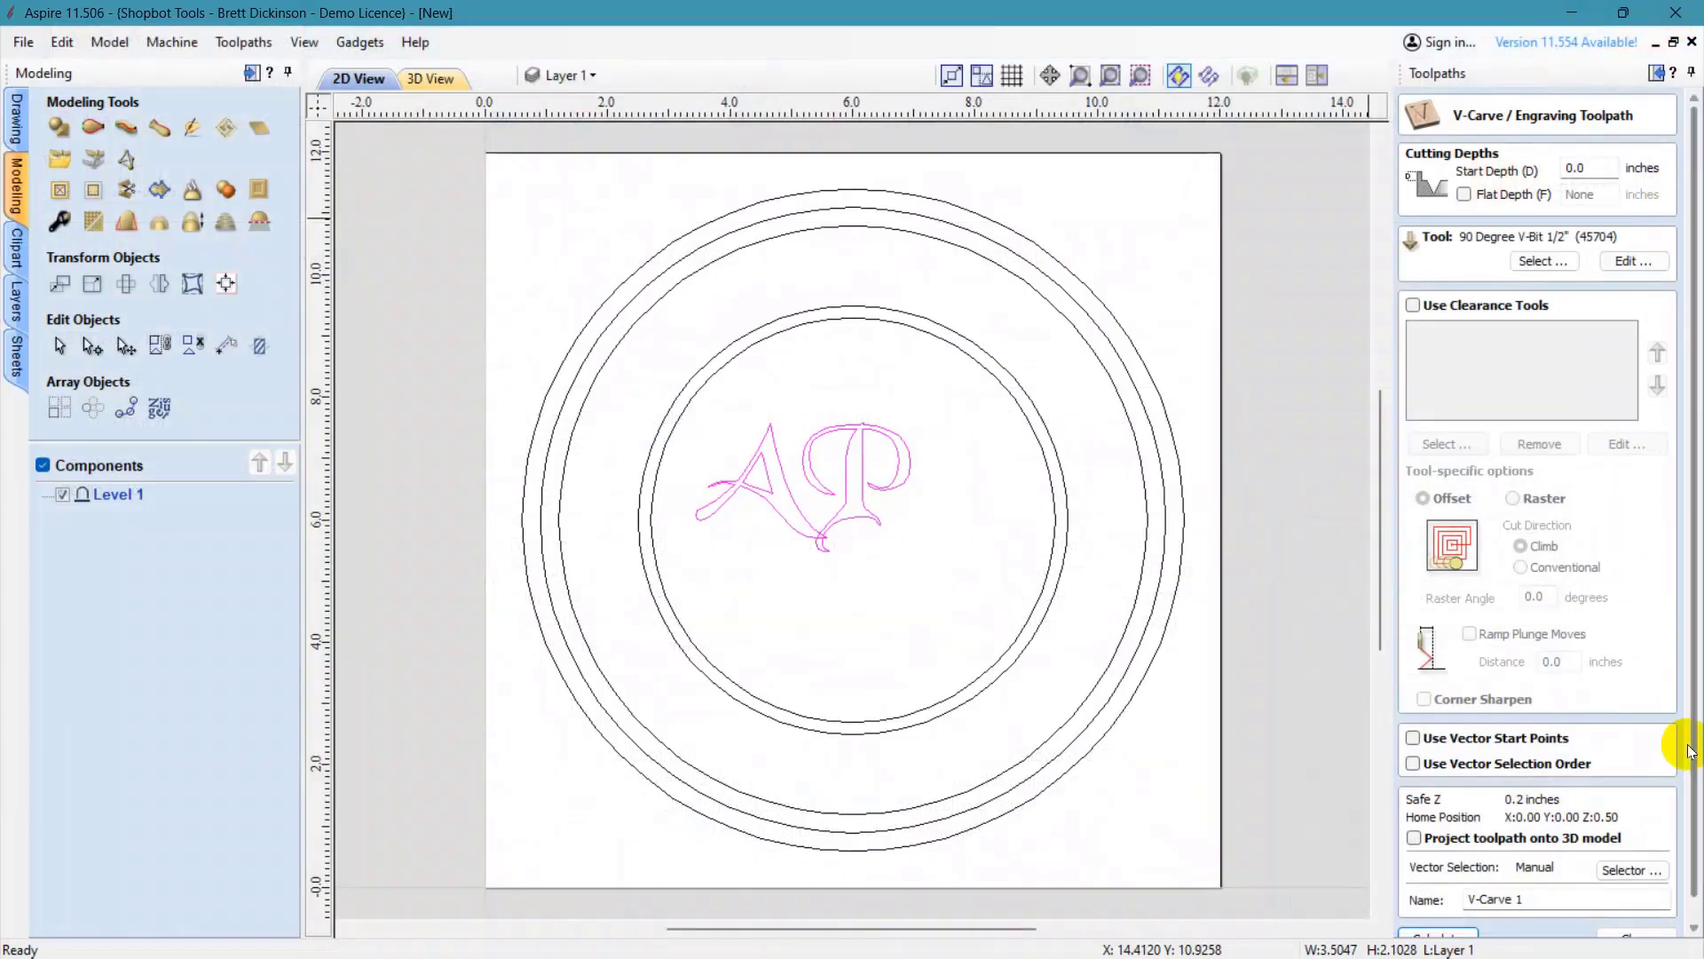
pyautogui.scroll(-1, 1673, 781)
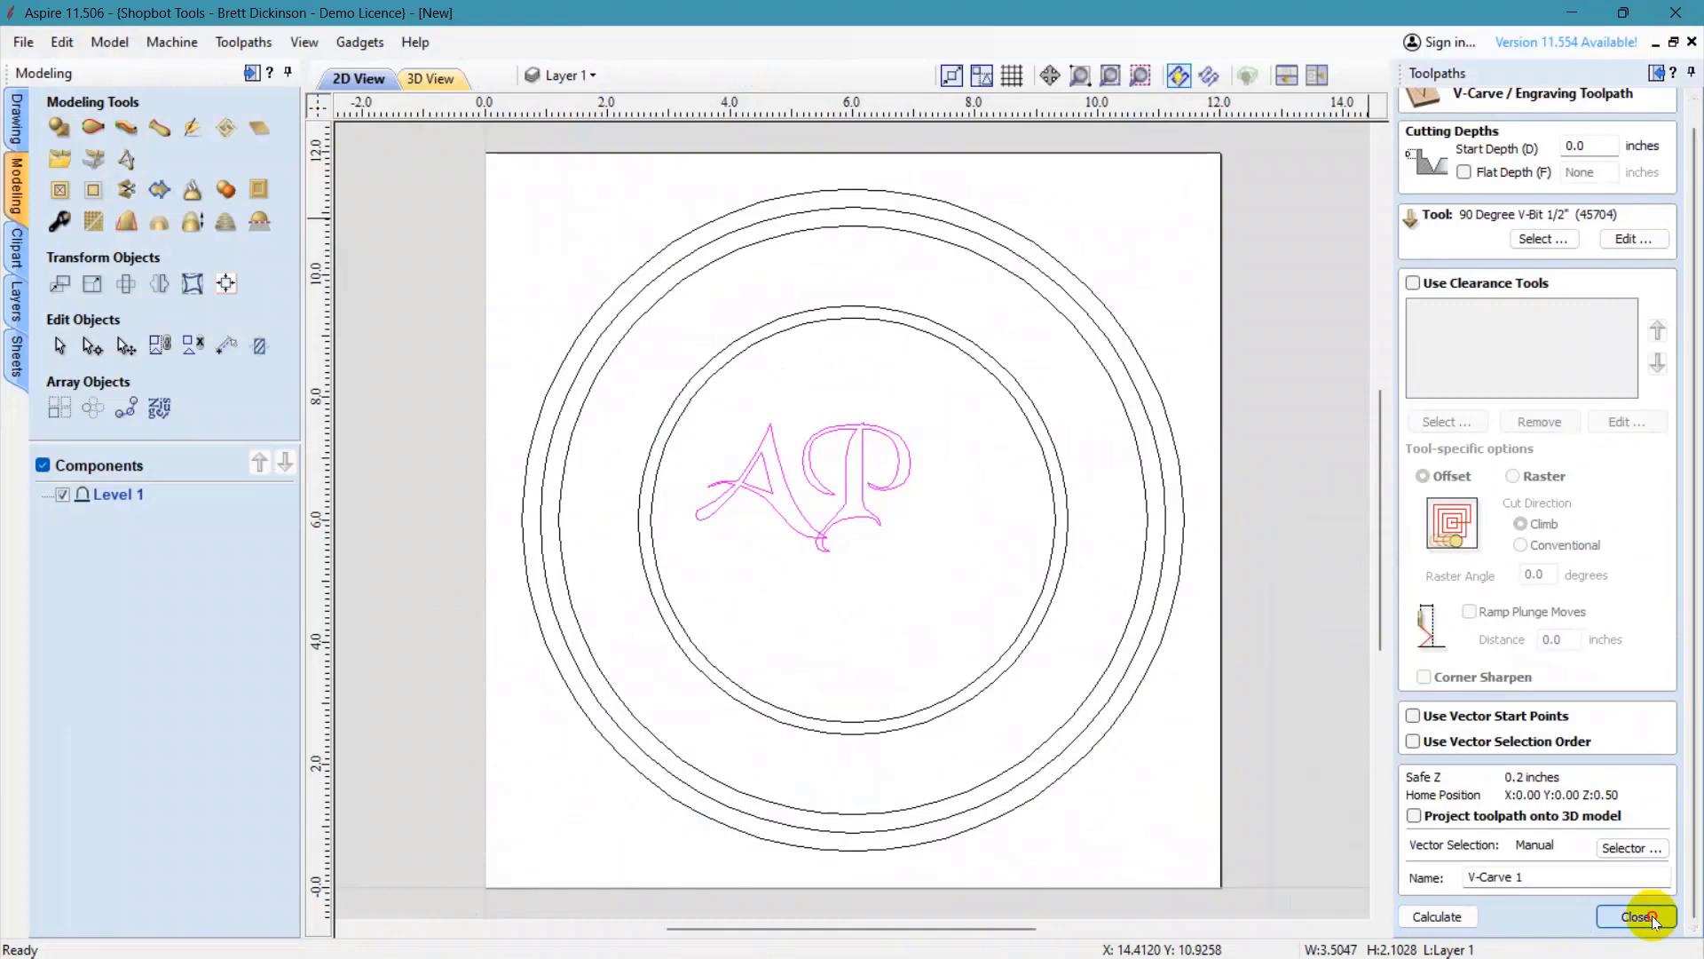
pyautogui.click(1684, 916)
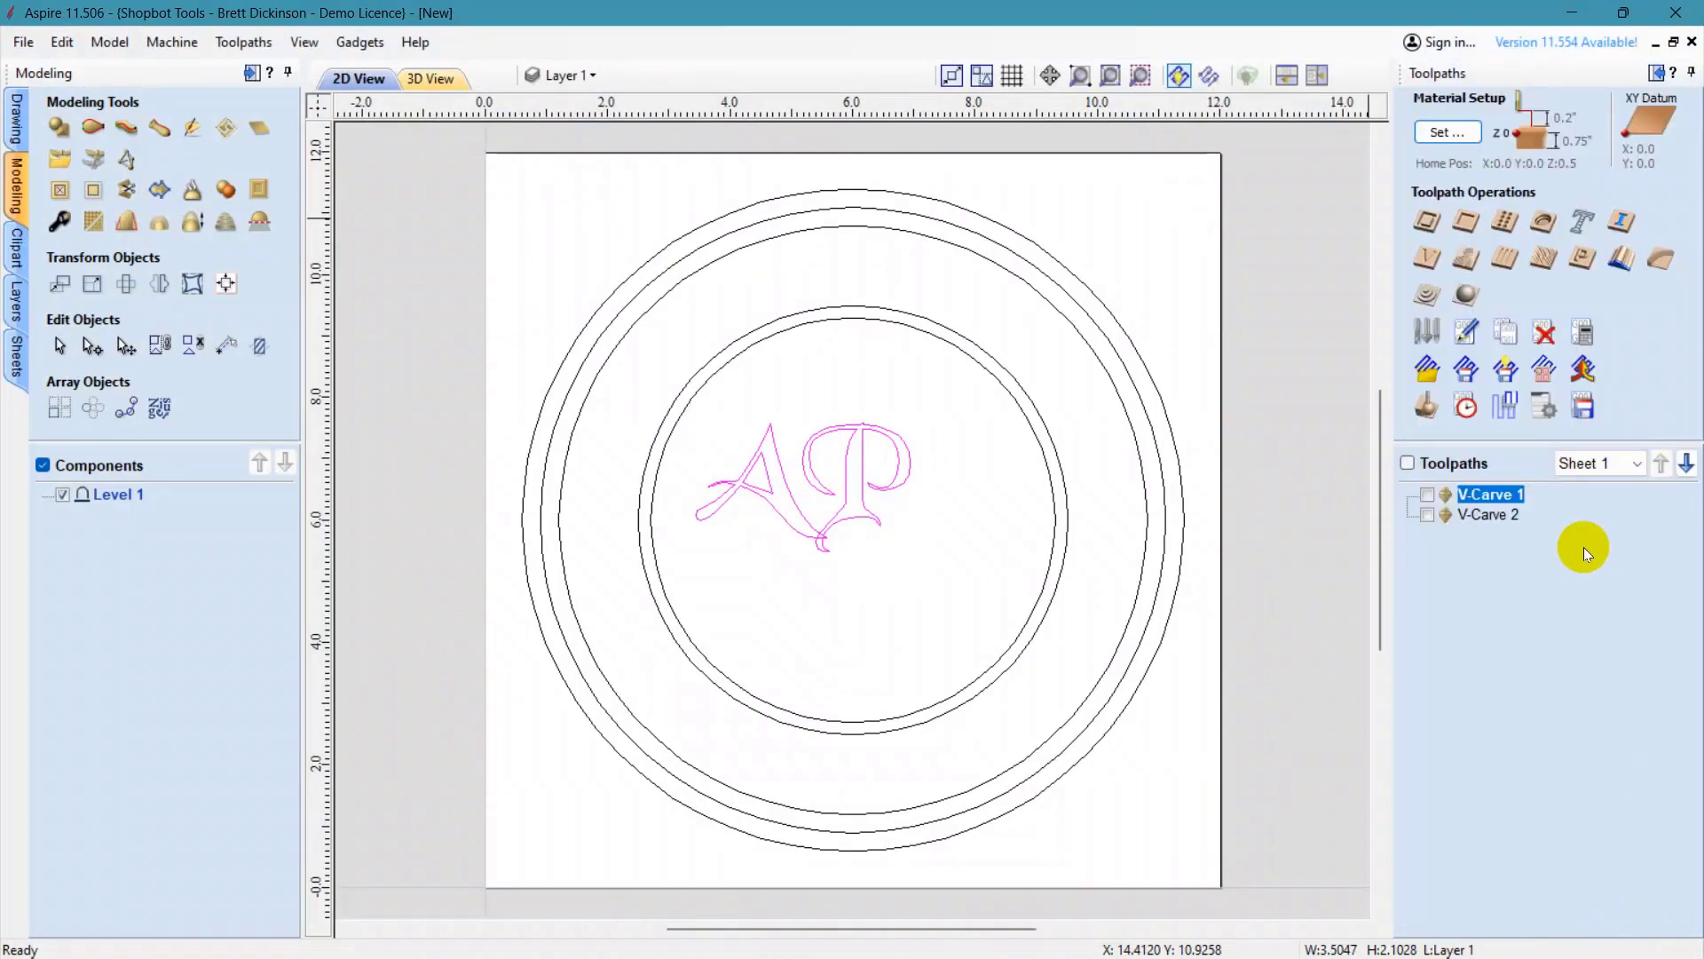
# - Open the Preview Toolpaths tool's help page and read its Active Sheet, Material Selection and Adding Custom Materials sections
pyautogui.click(1426, 402)
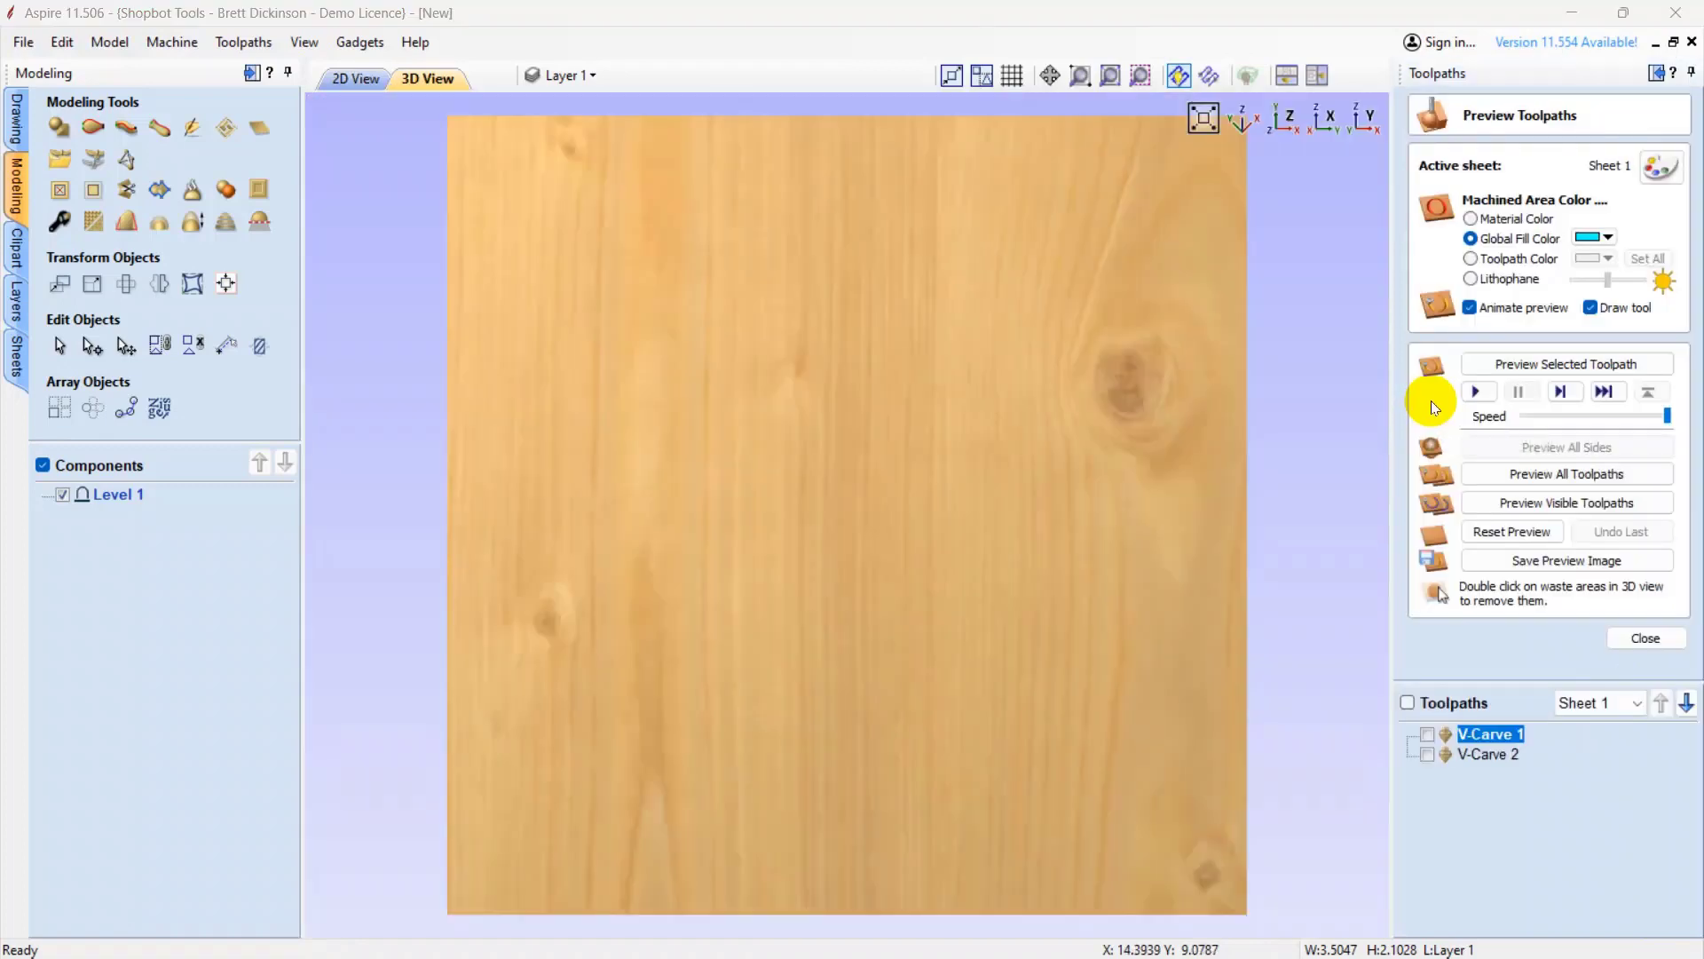
pyautogui.click(364, 82)
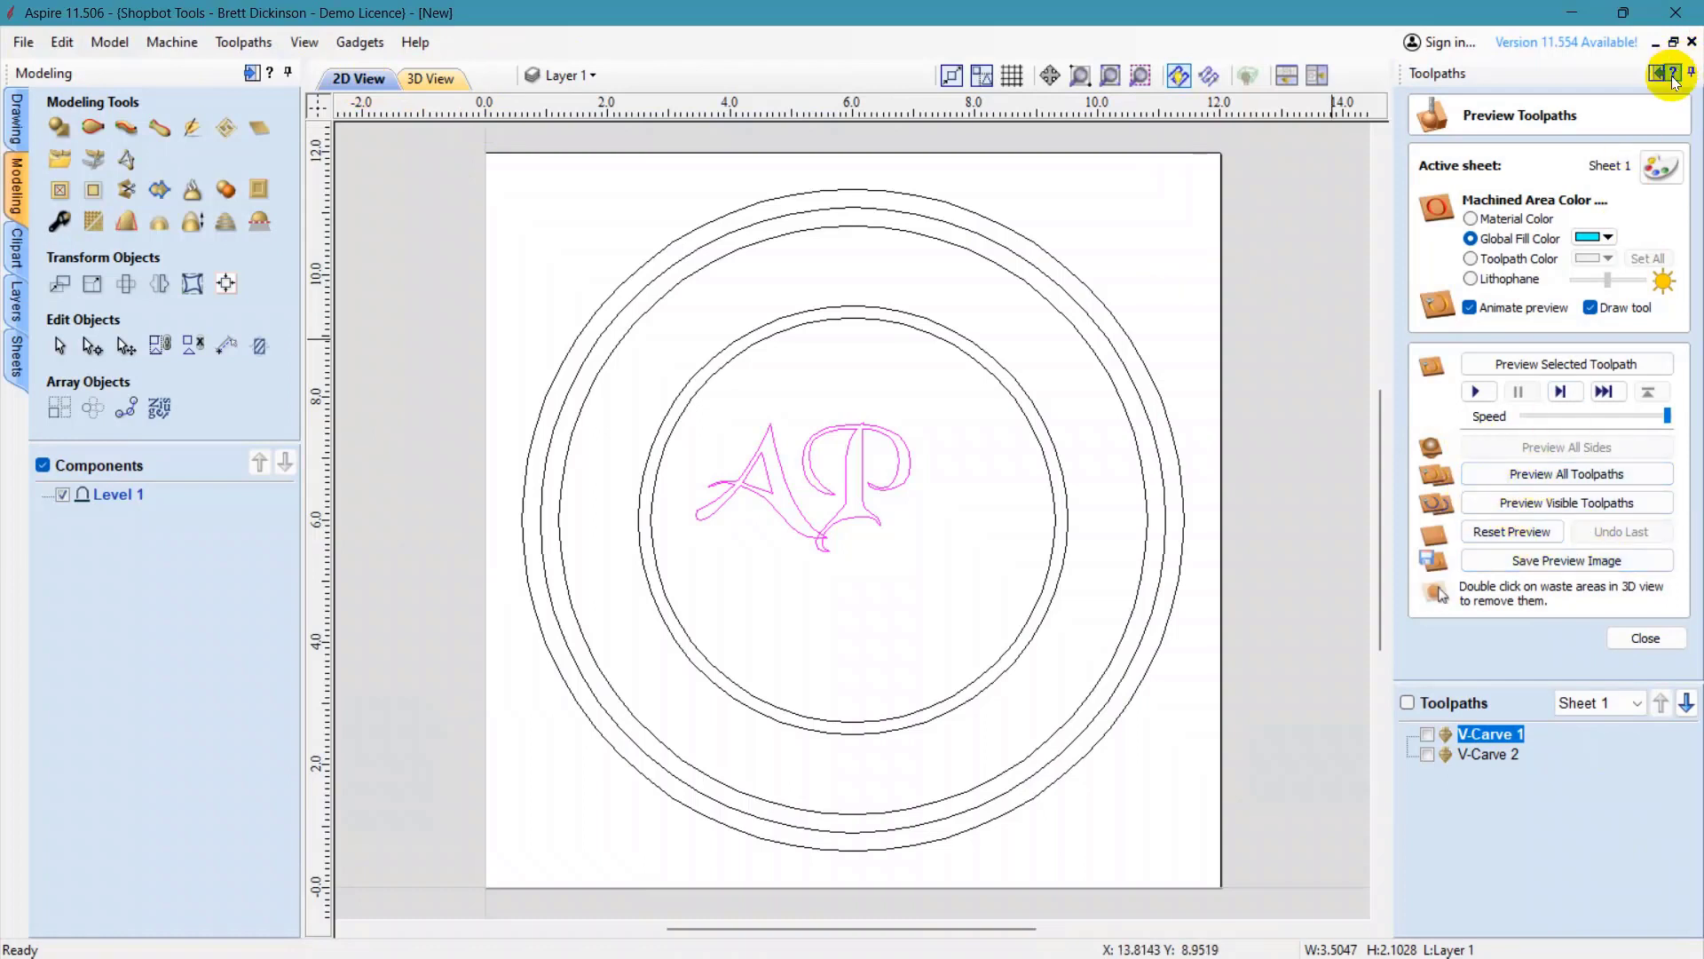
pyautogui.press('F1')
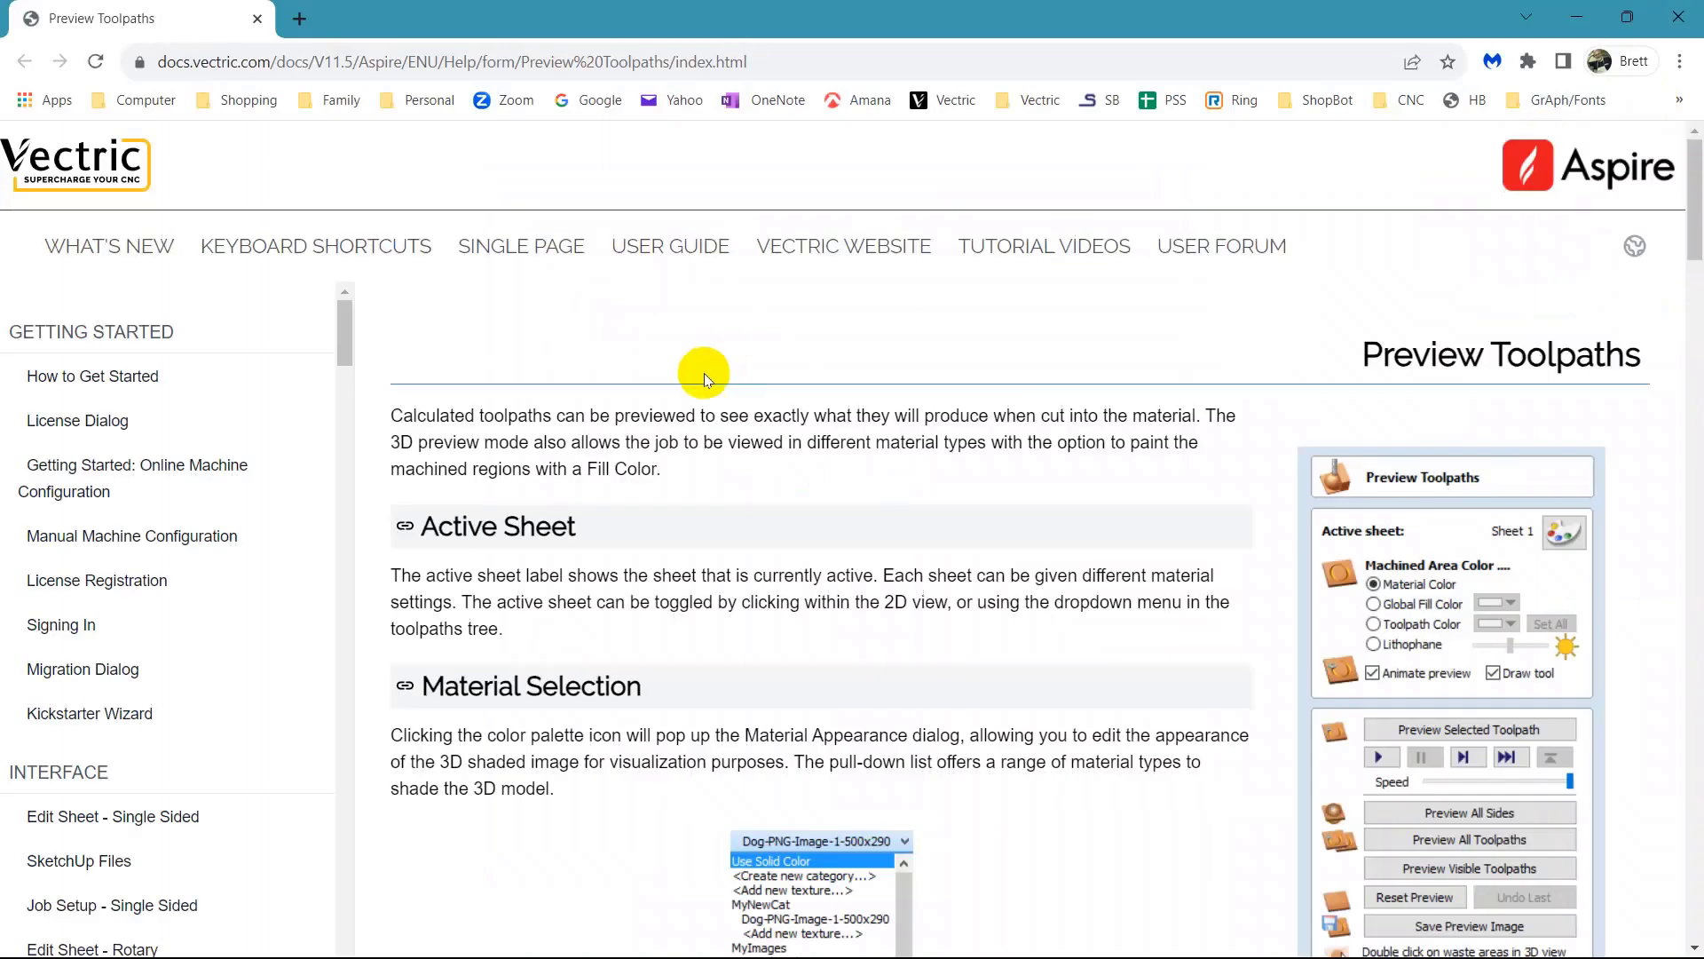
pyautogui.scroll(-5, 561, 558)
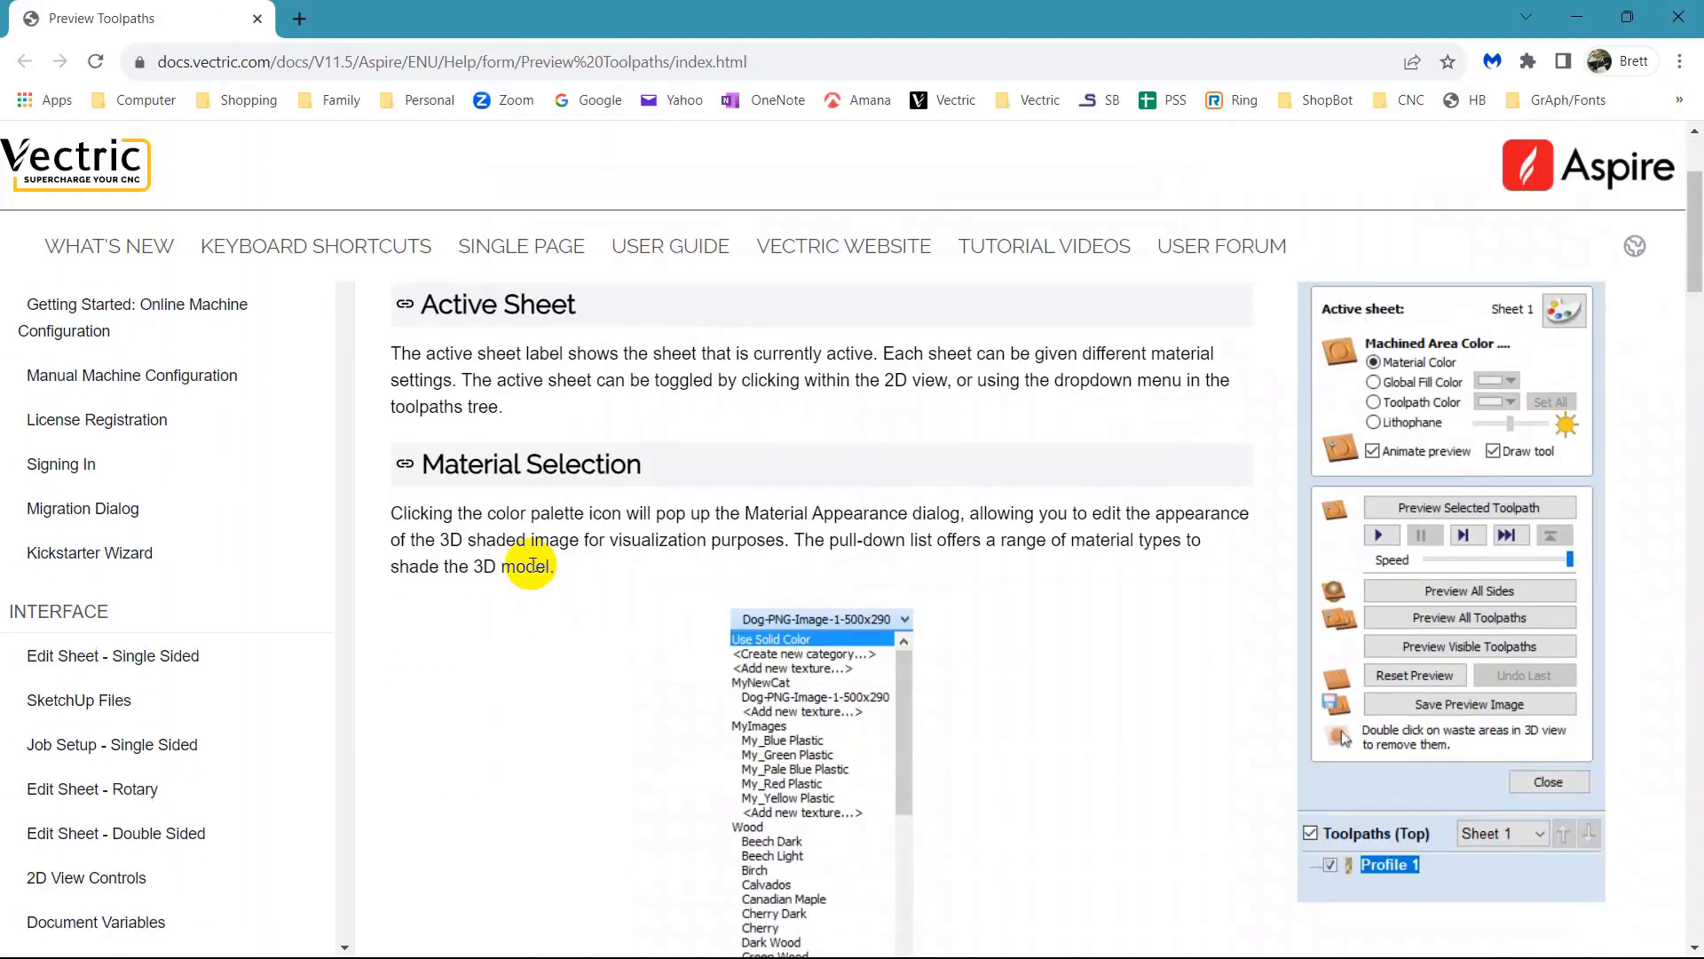
pyautogui.scroll(-5, 528, 610)
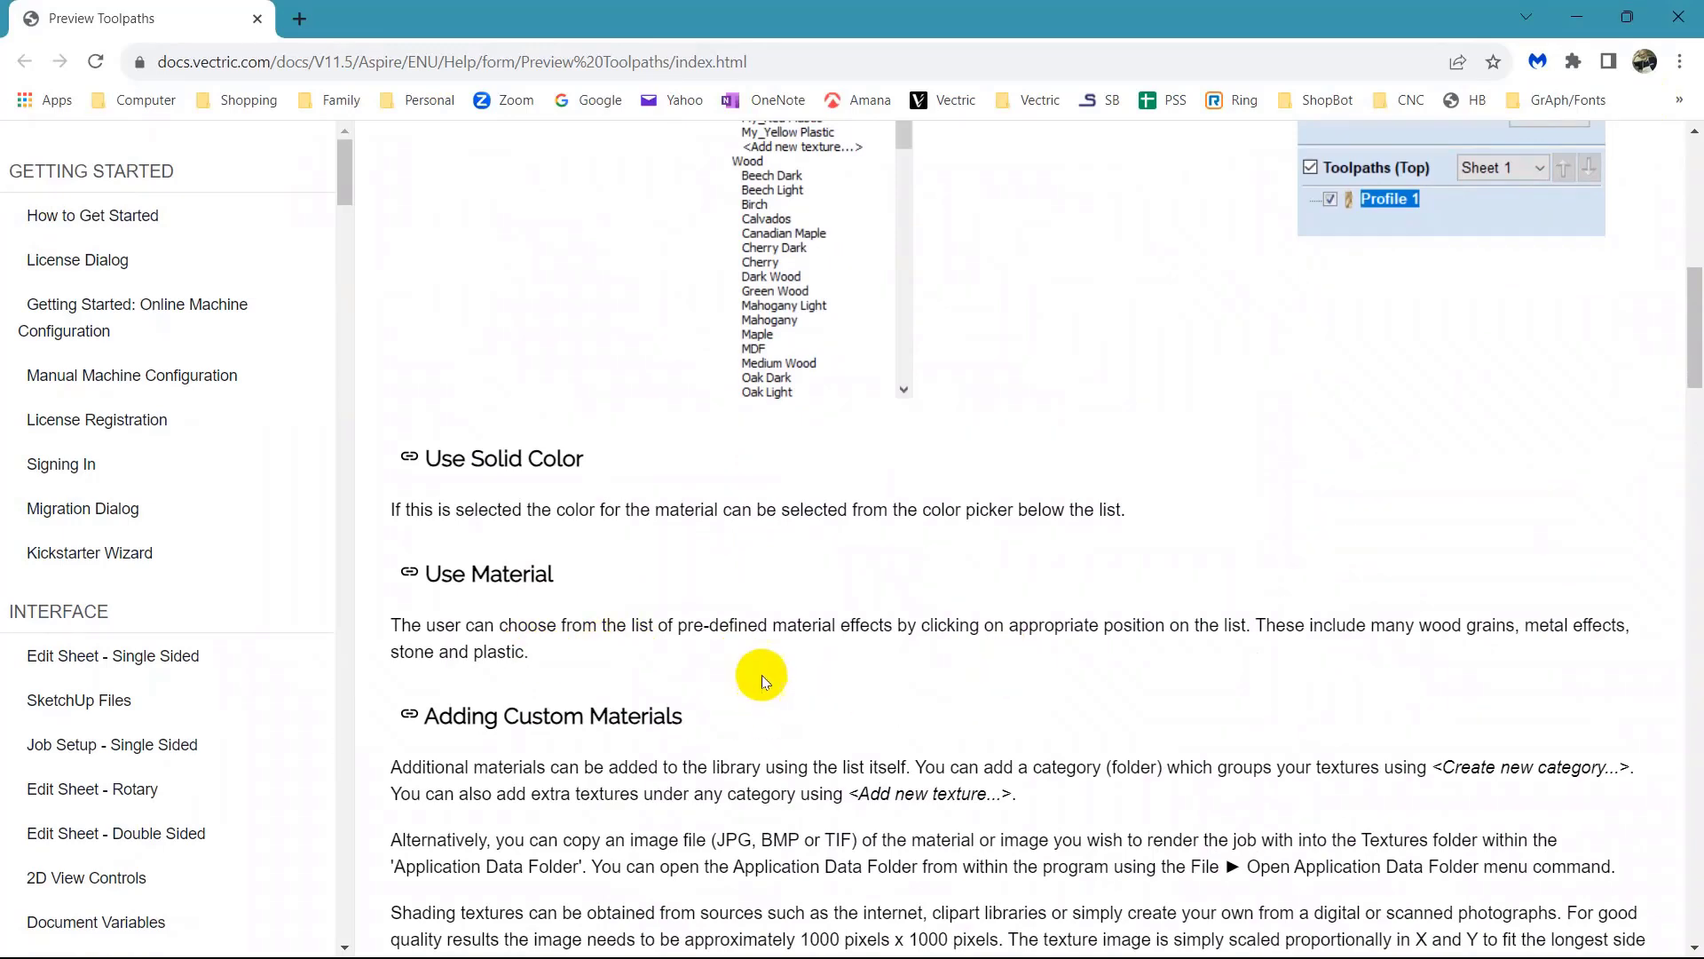
pyautogui.scroll(-3, 762, 675)
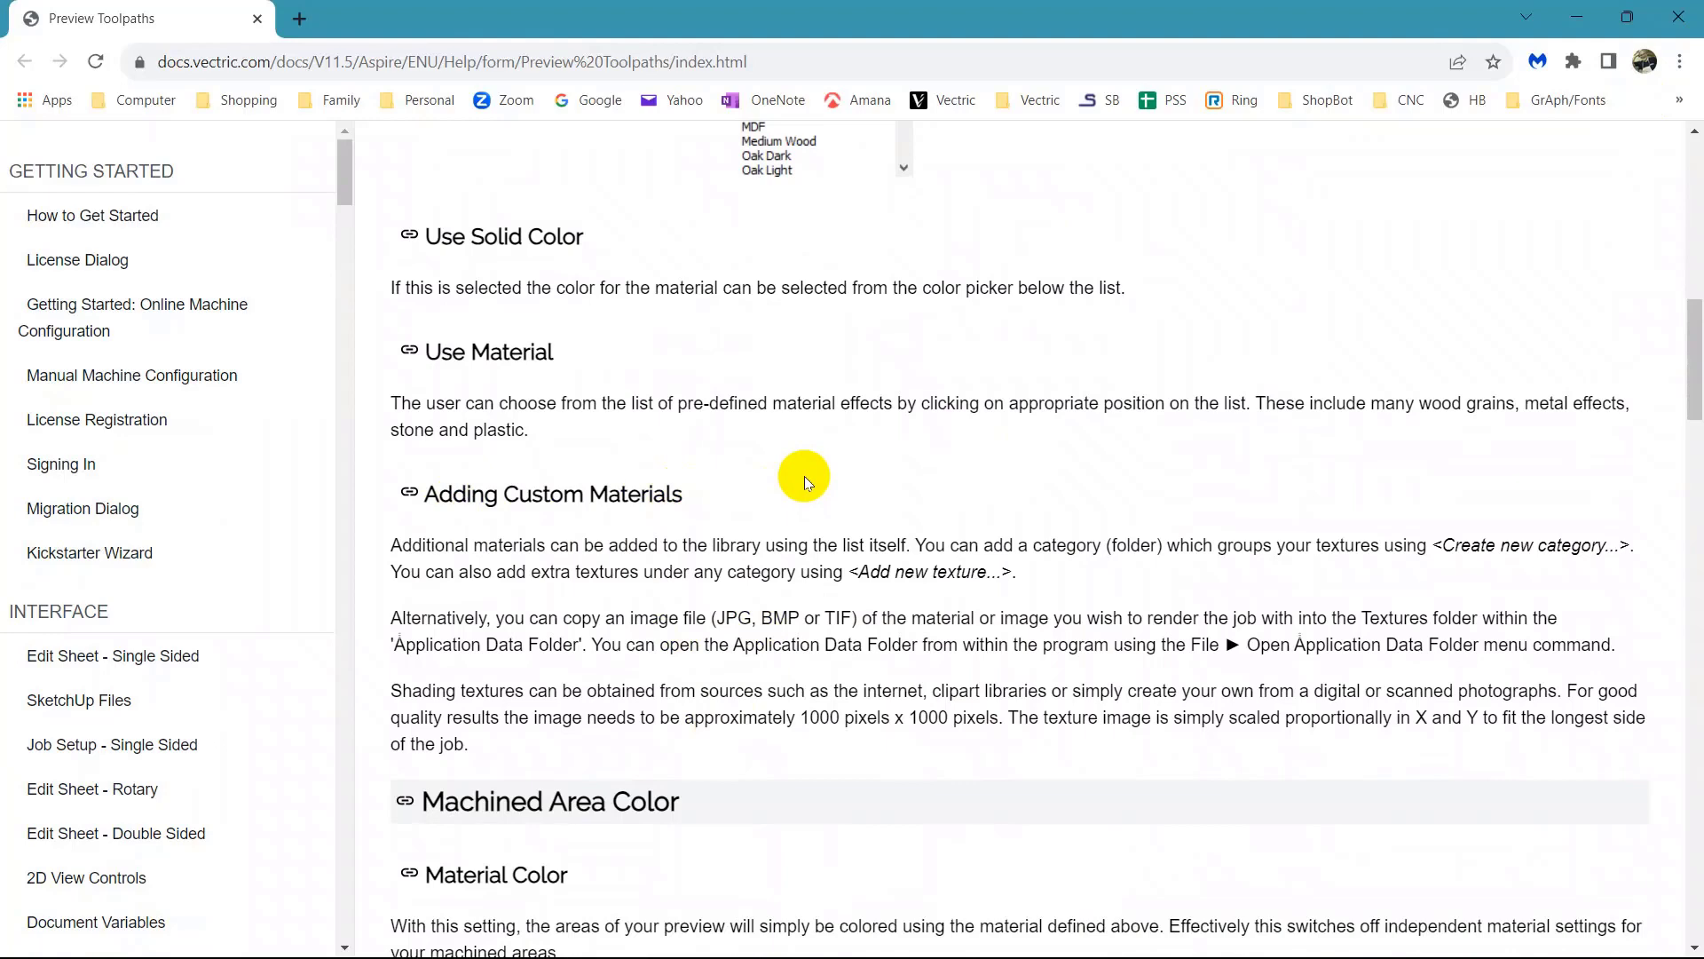
# - Read the Preview Toolpaths help on machined area color, toolpath color, lithophane mode and the preview control simulation
pyautogui.moveTo(589, 491); pyautogui.dragTo(612, 486)
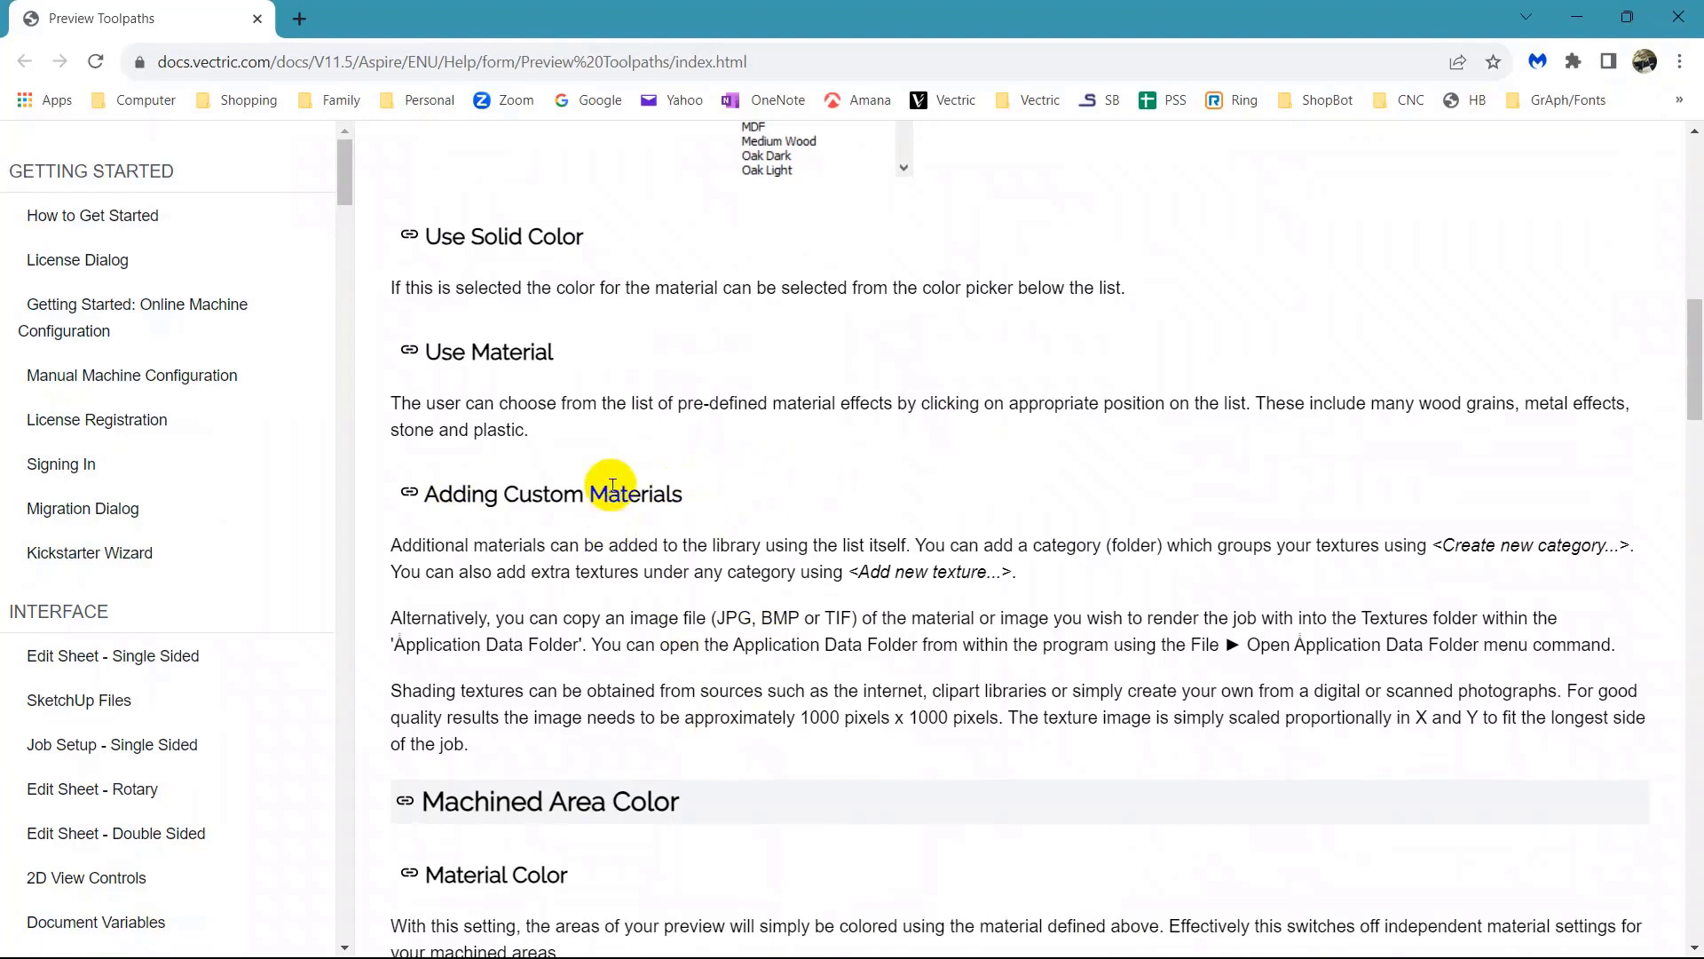
pyautogui.scroll(-7, 998, 621)
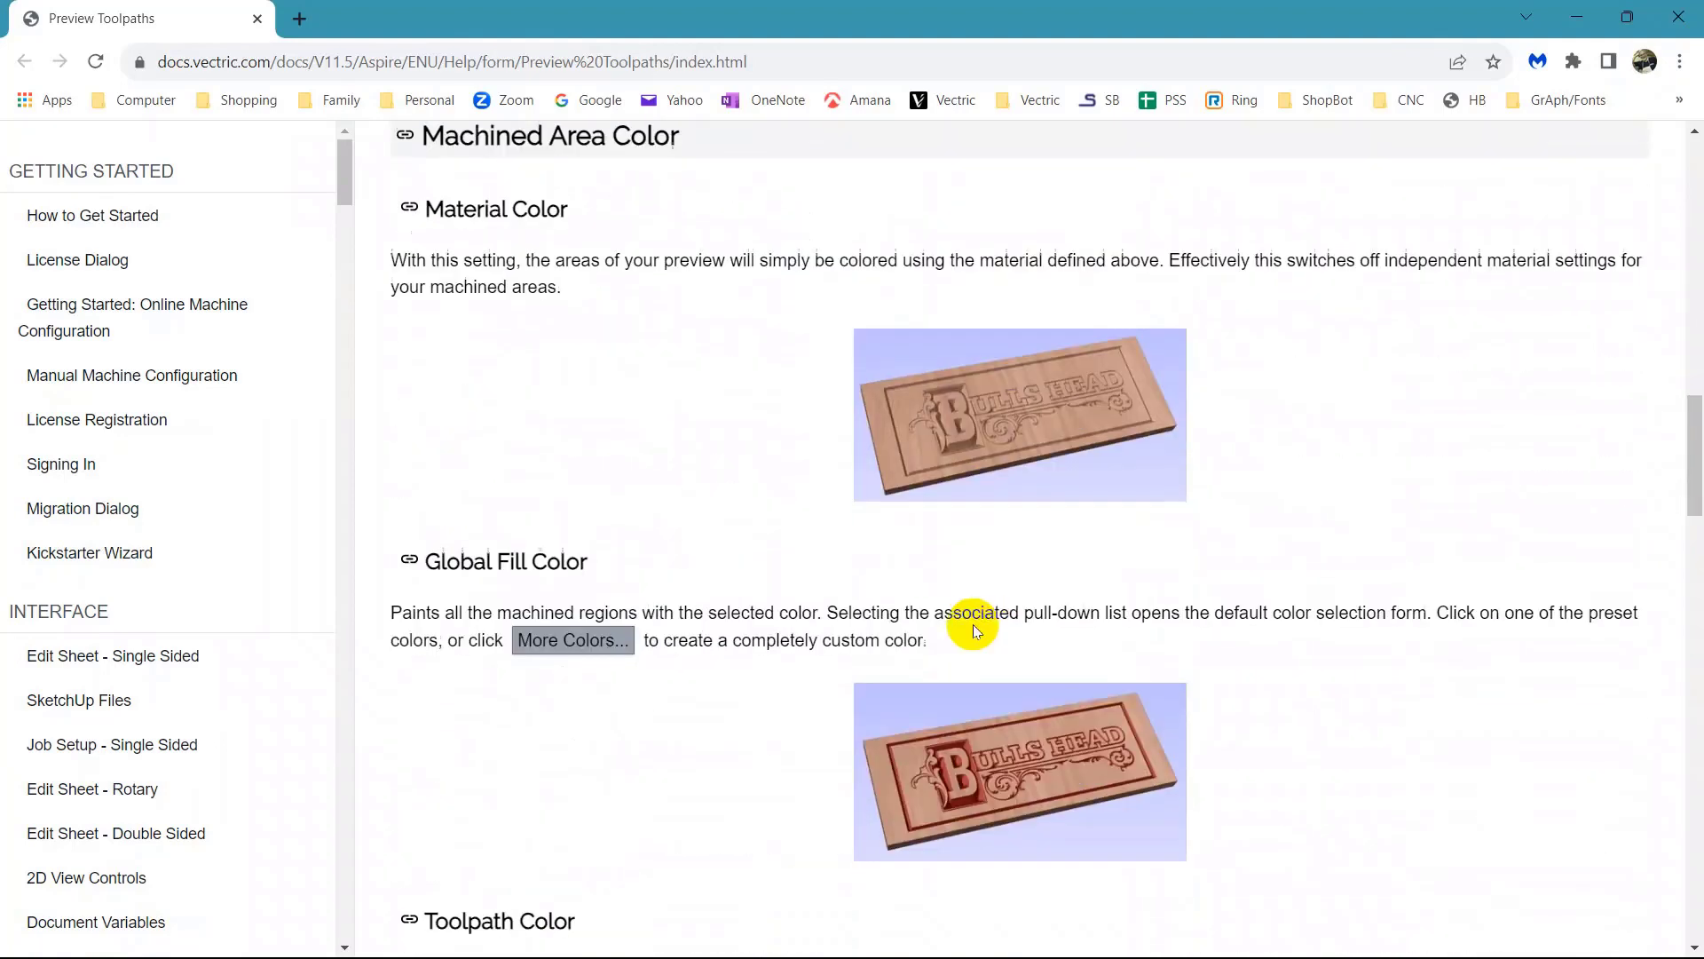
pyautogui.scroll(-7, 974, 628)
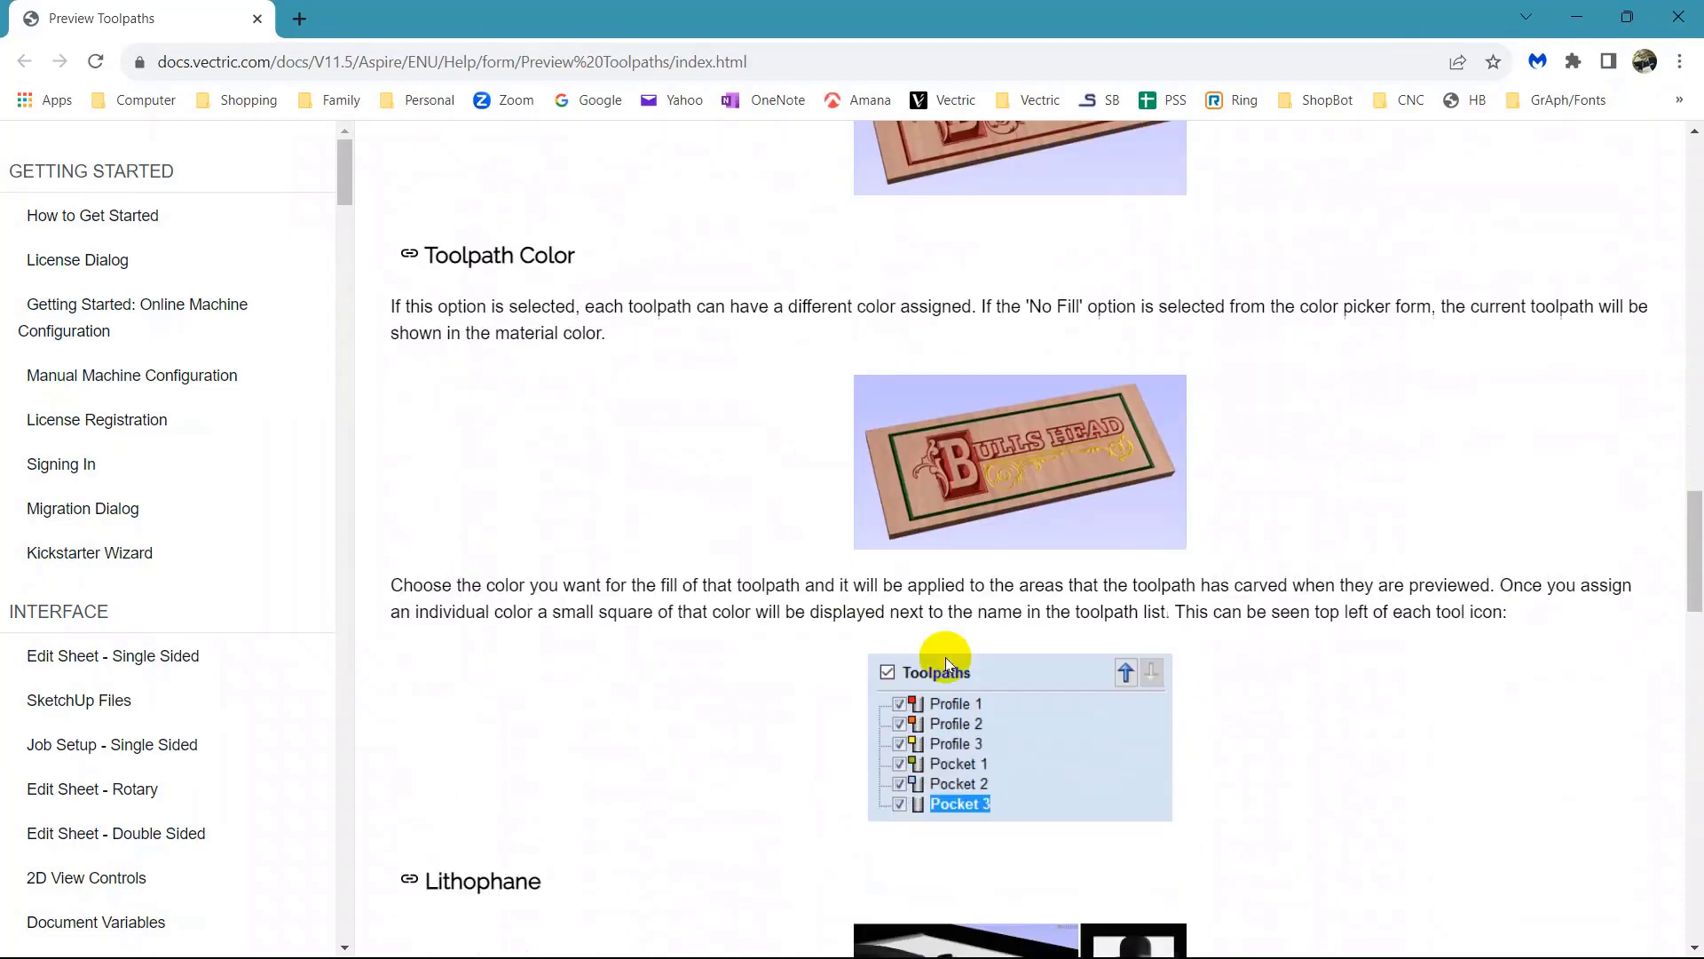
pyautogui.scroll(-6, 946, 657)
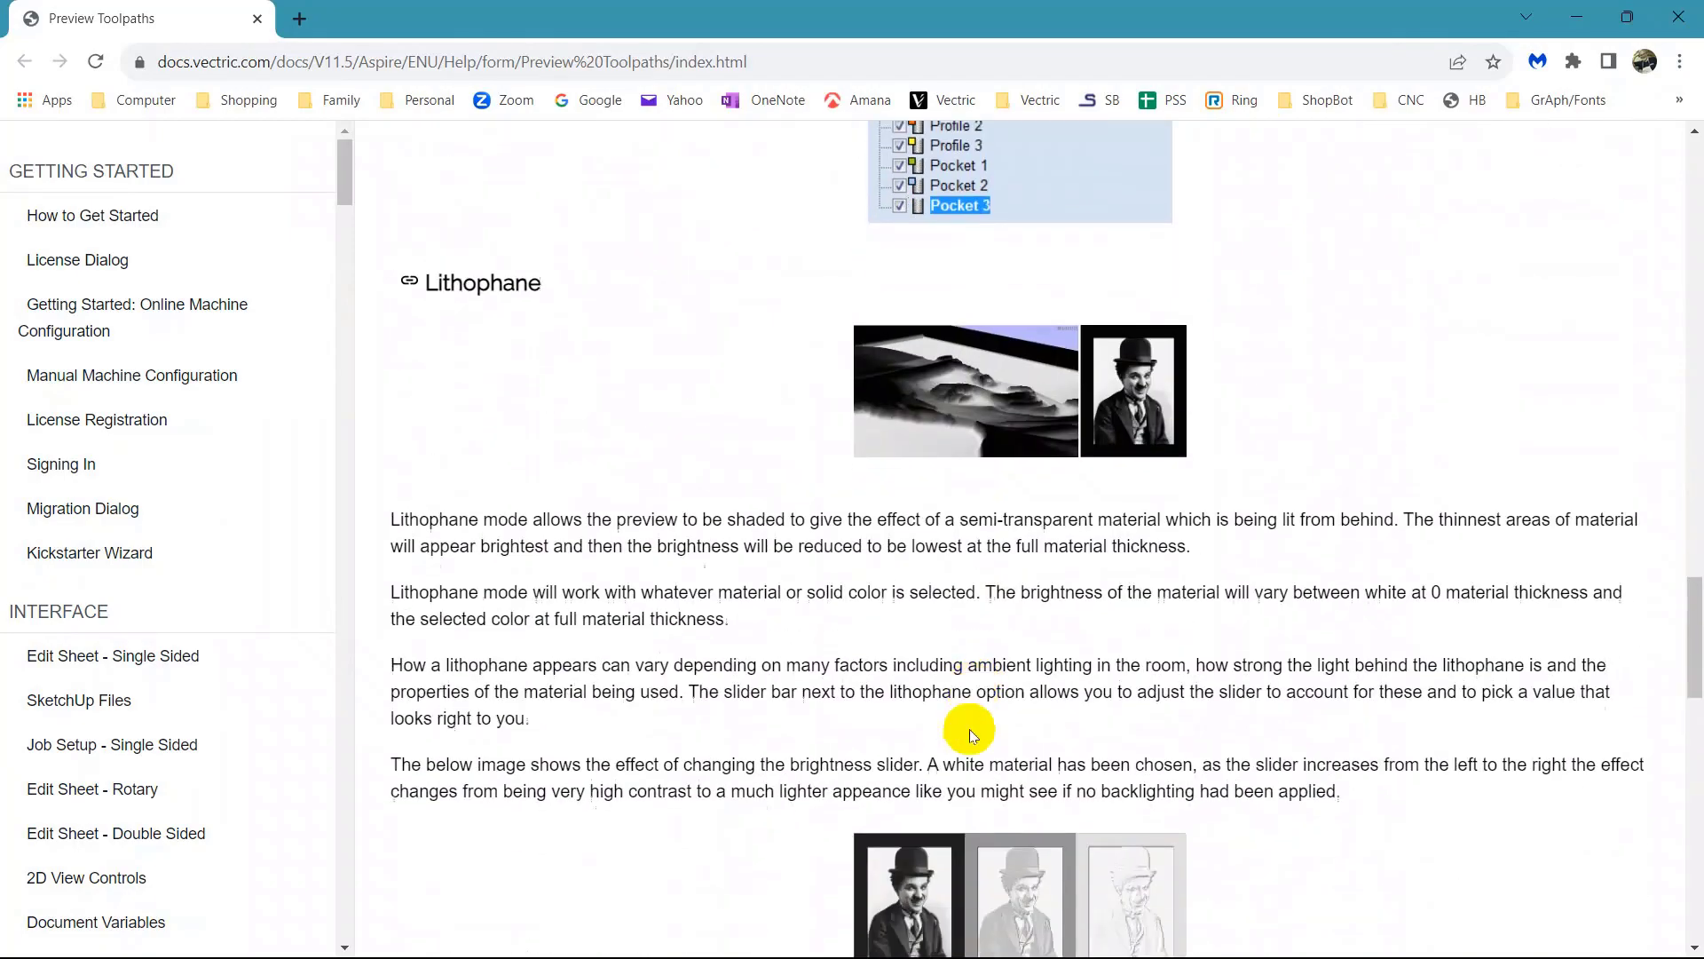
pyautogui.scroll(-10, 968, 726)
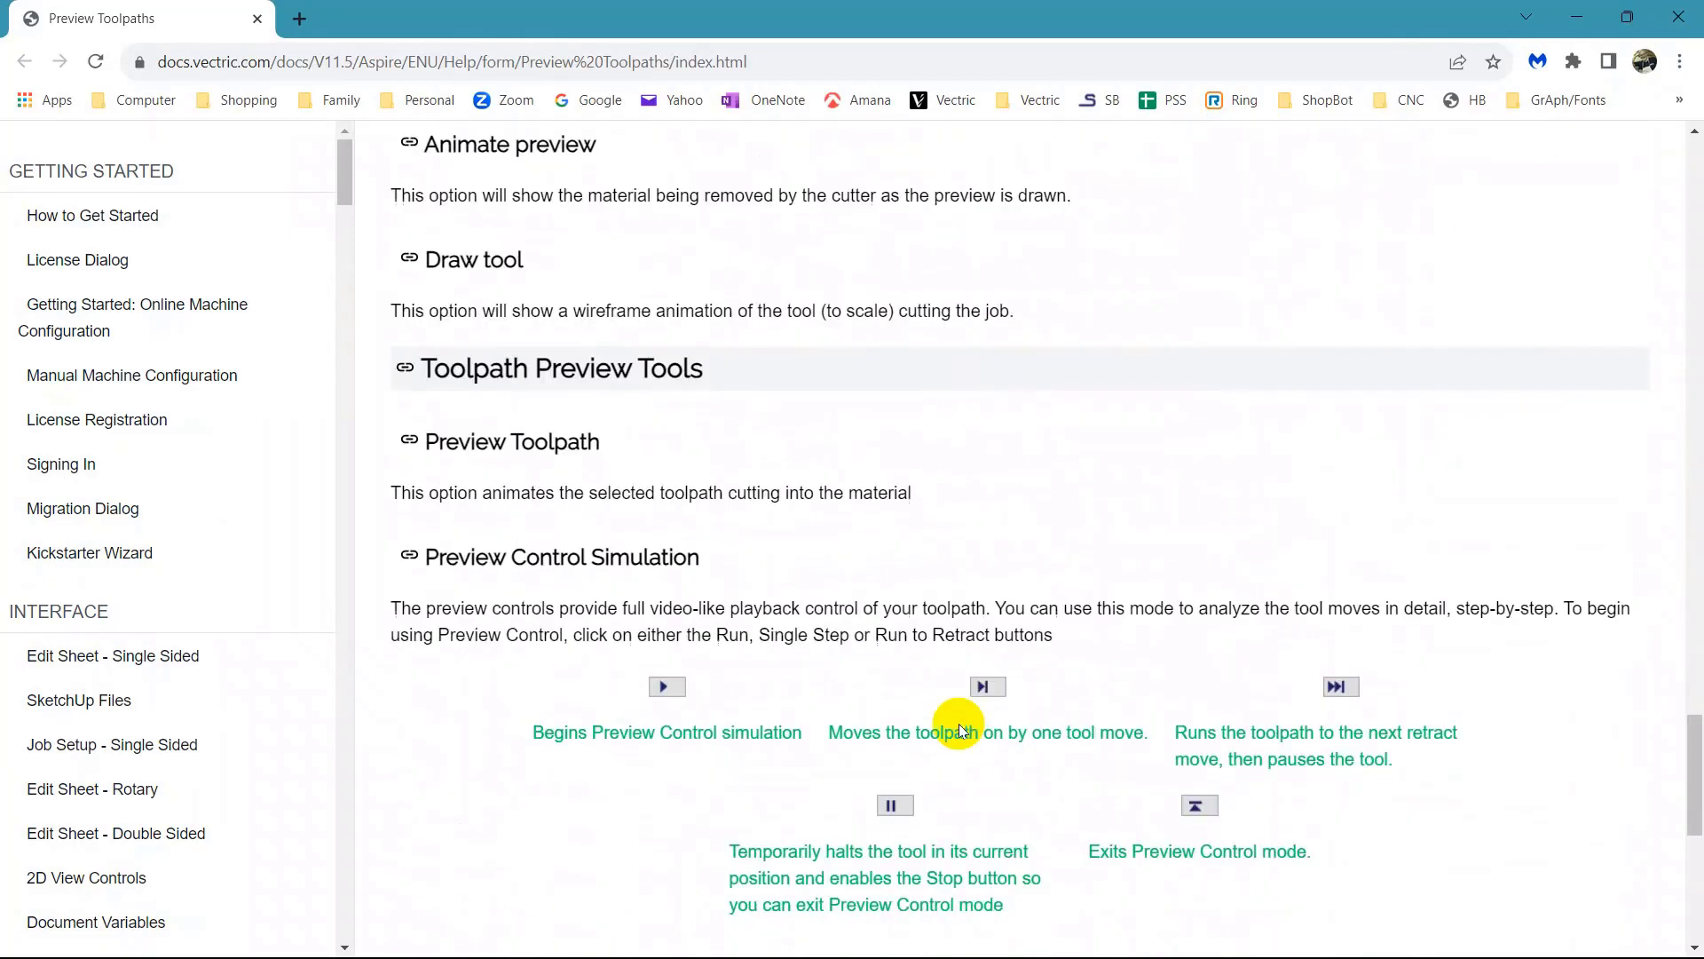
# - Return to the start of the Preview Toolpaths help, and close the page and the Preview Toolpaths form
pyautogui.scroll(16, 961, 717)
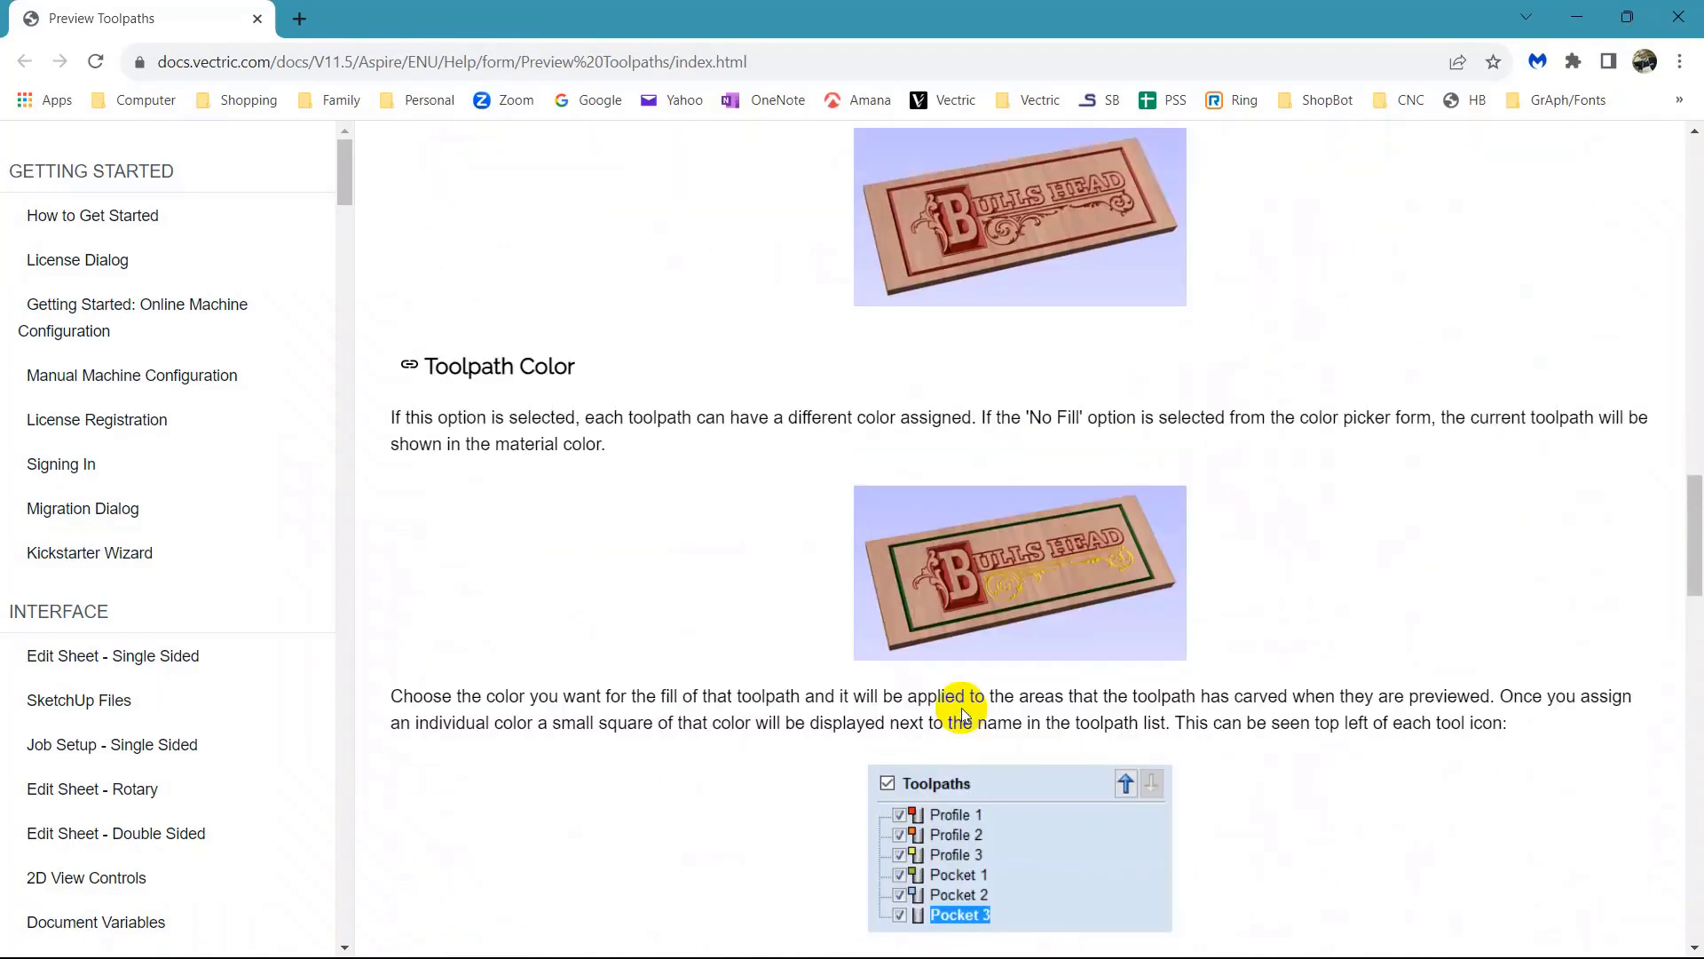
pyautogui.scroll(20, 963, 715)
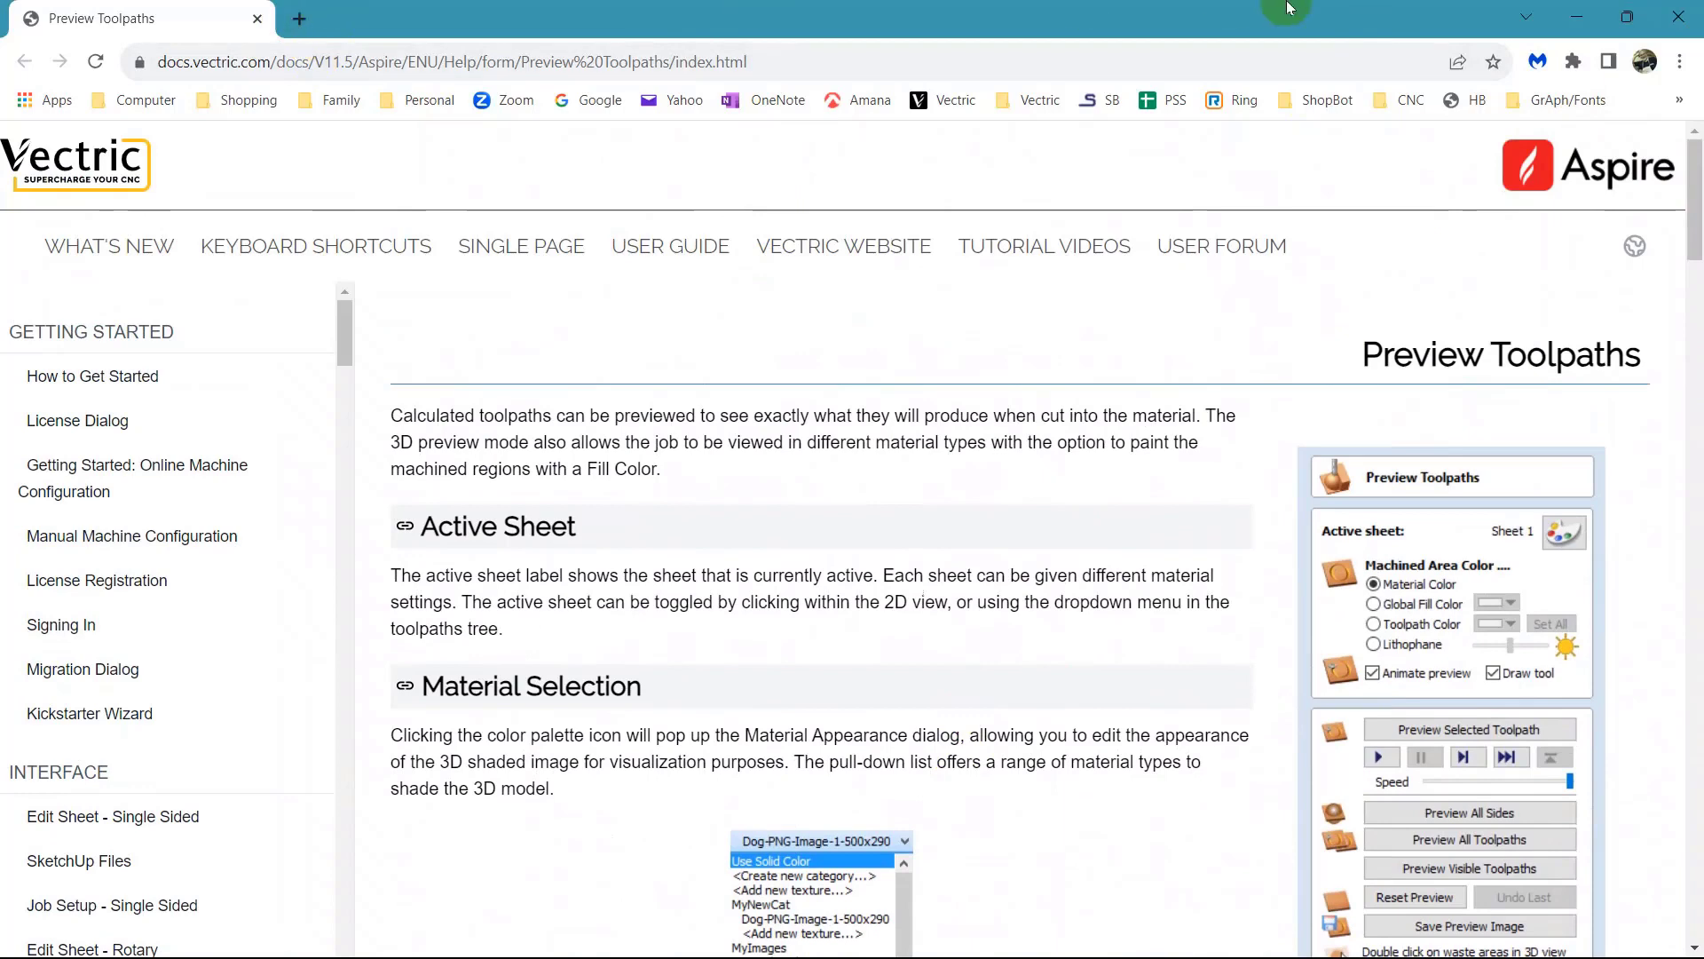
pyautogui.click(1681, 19)
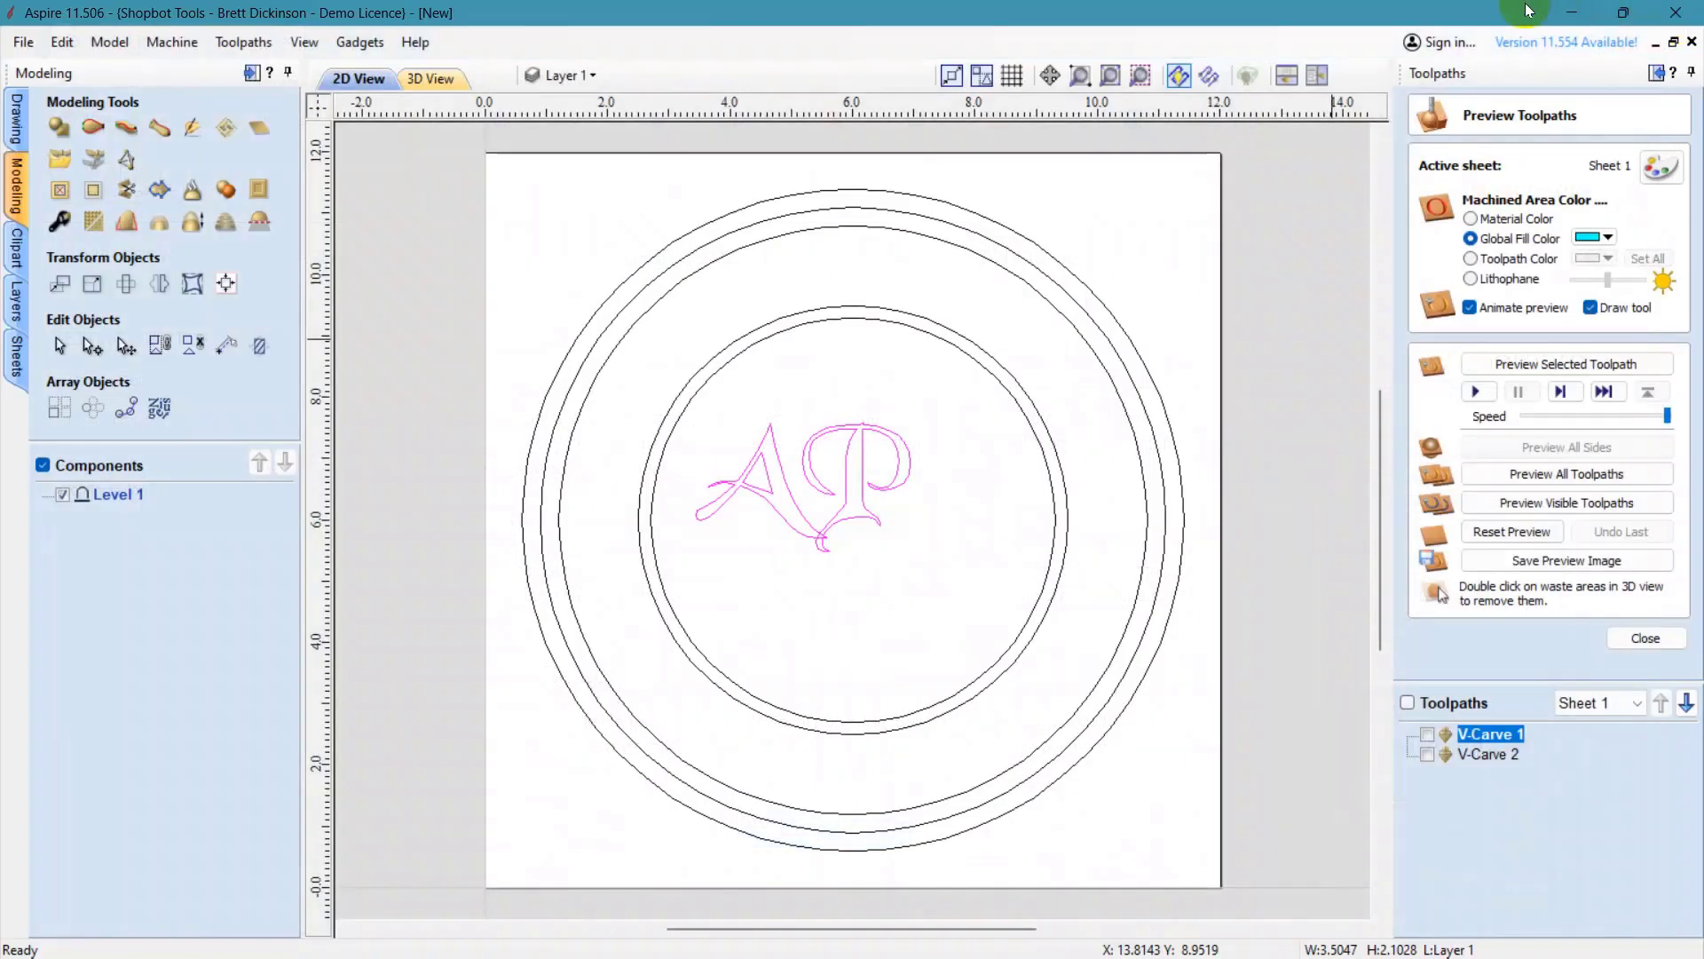
pyautogui.click(1651, 639)
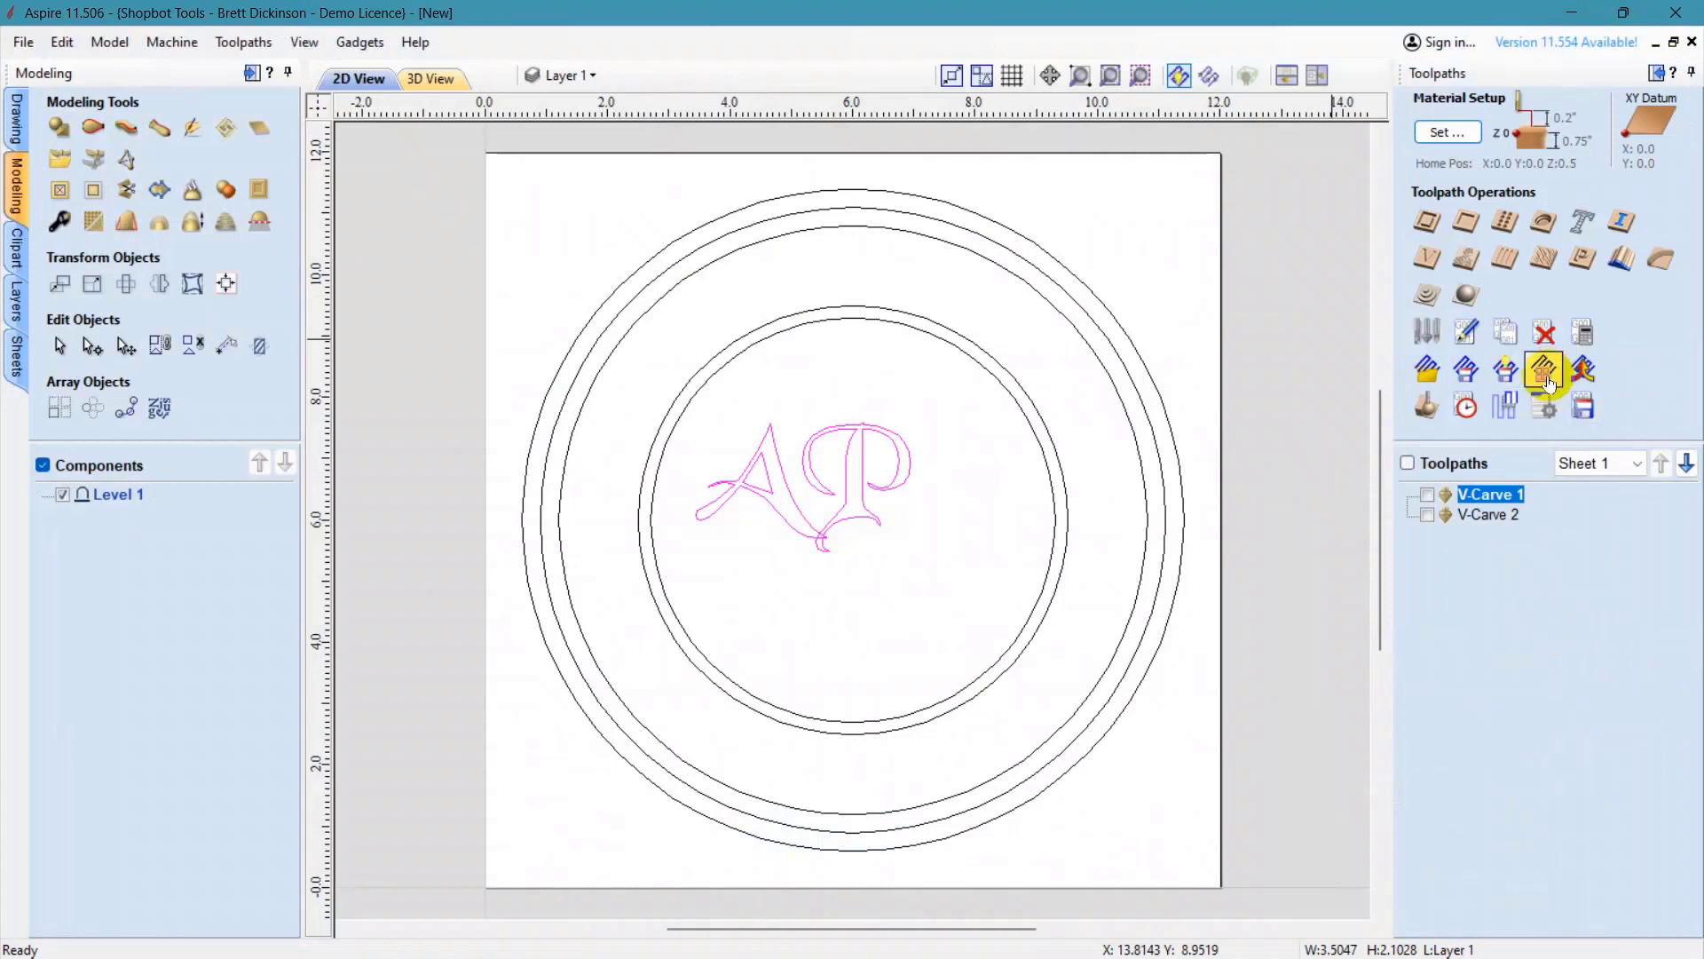
# - Start Create Merged Toolpath with V-Carve 1 and V-Carve 2 made visible for merging, and open the tool's help page
pyautogui.click(1583, 371)
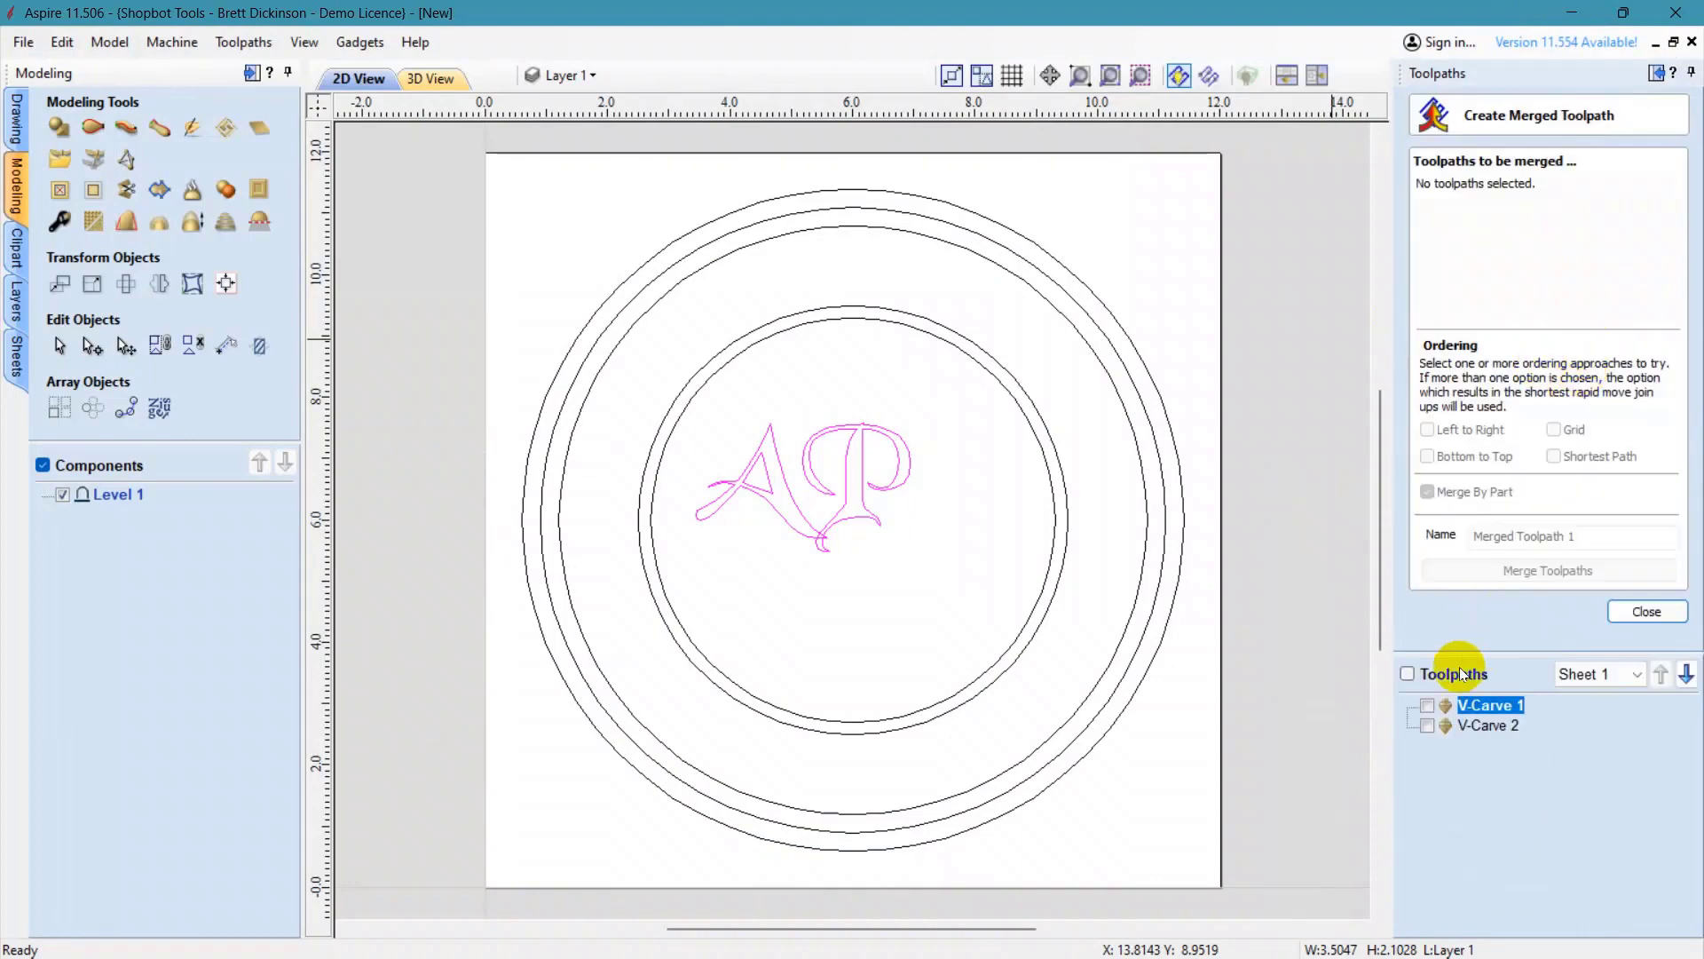
pyautogui.click(1427, 705)
pyautogui.click(1427, 726)
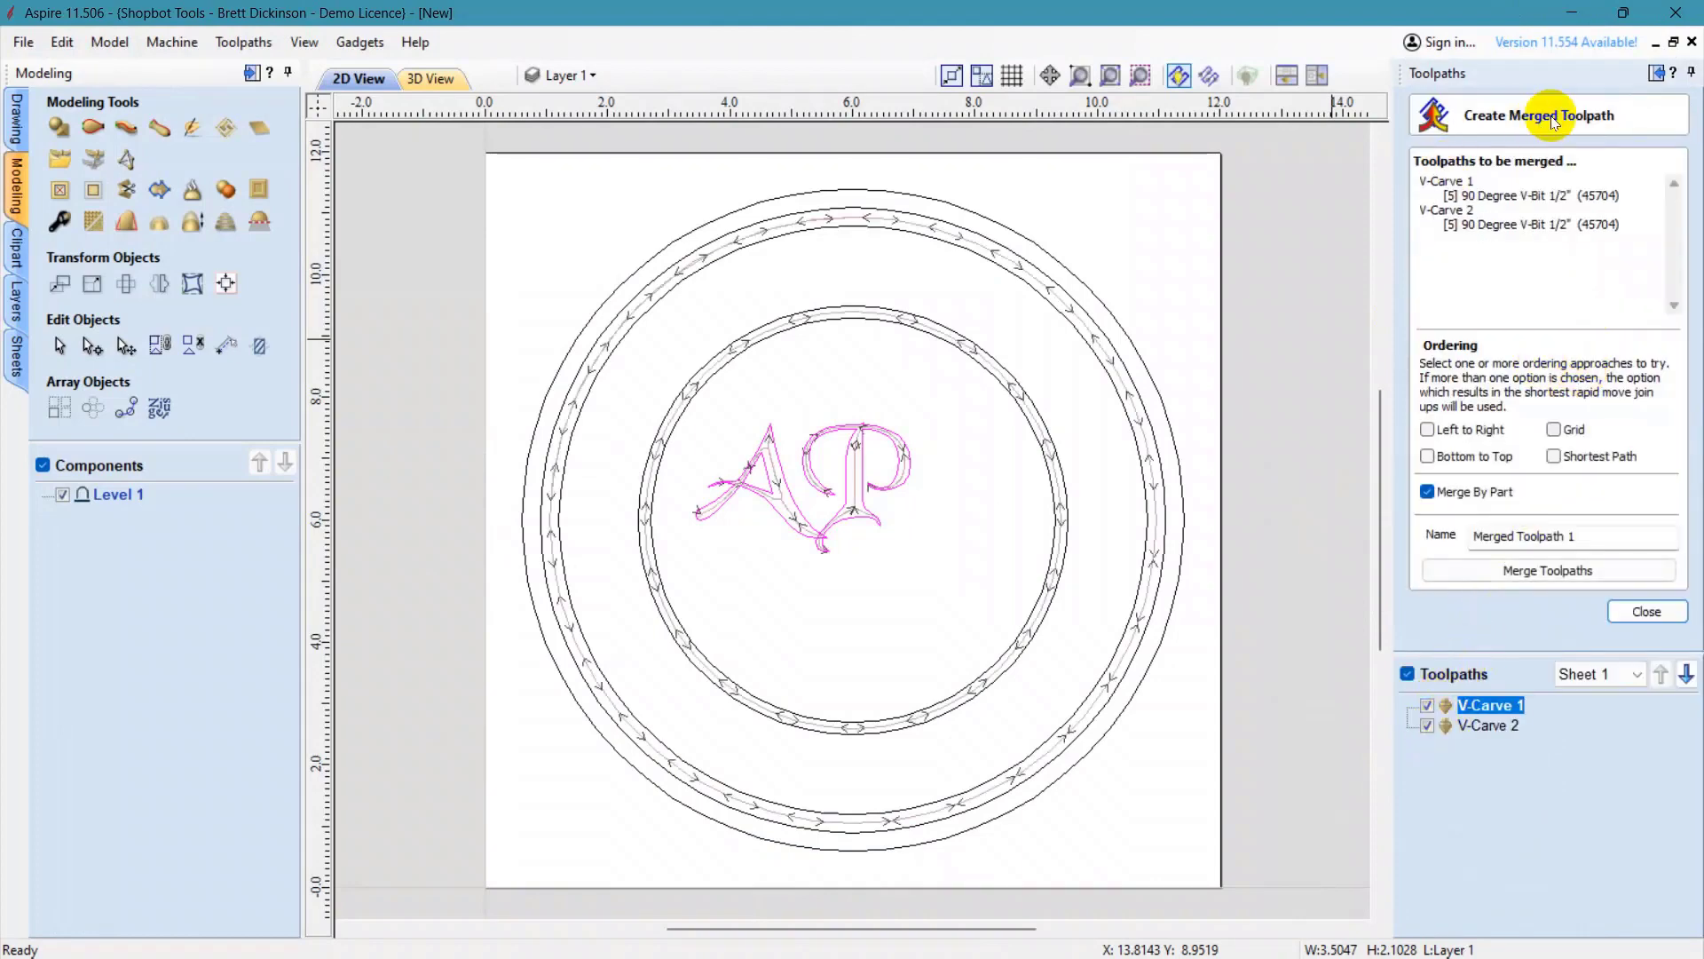
pyautogui.click(1674, 74)
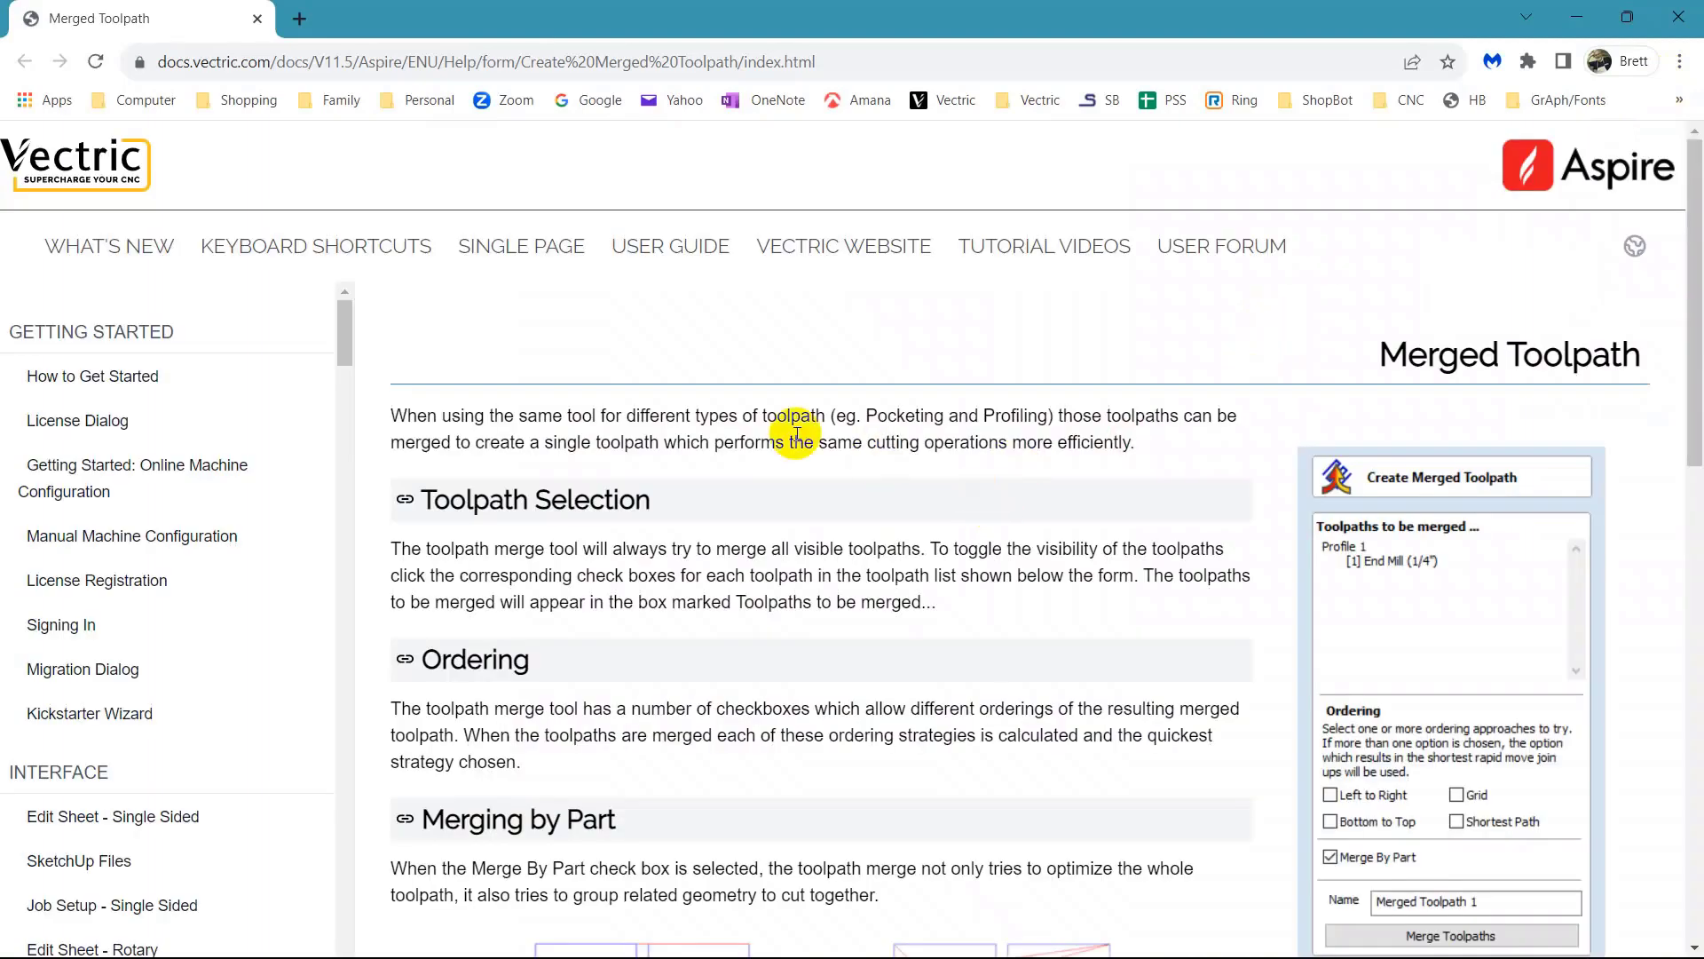
# - Read the Merged Toolpath help on merging by part, toolpath order, toolpath name, and feeds and speeds
pyautogui.scroll(-5, 682, 503)
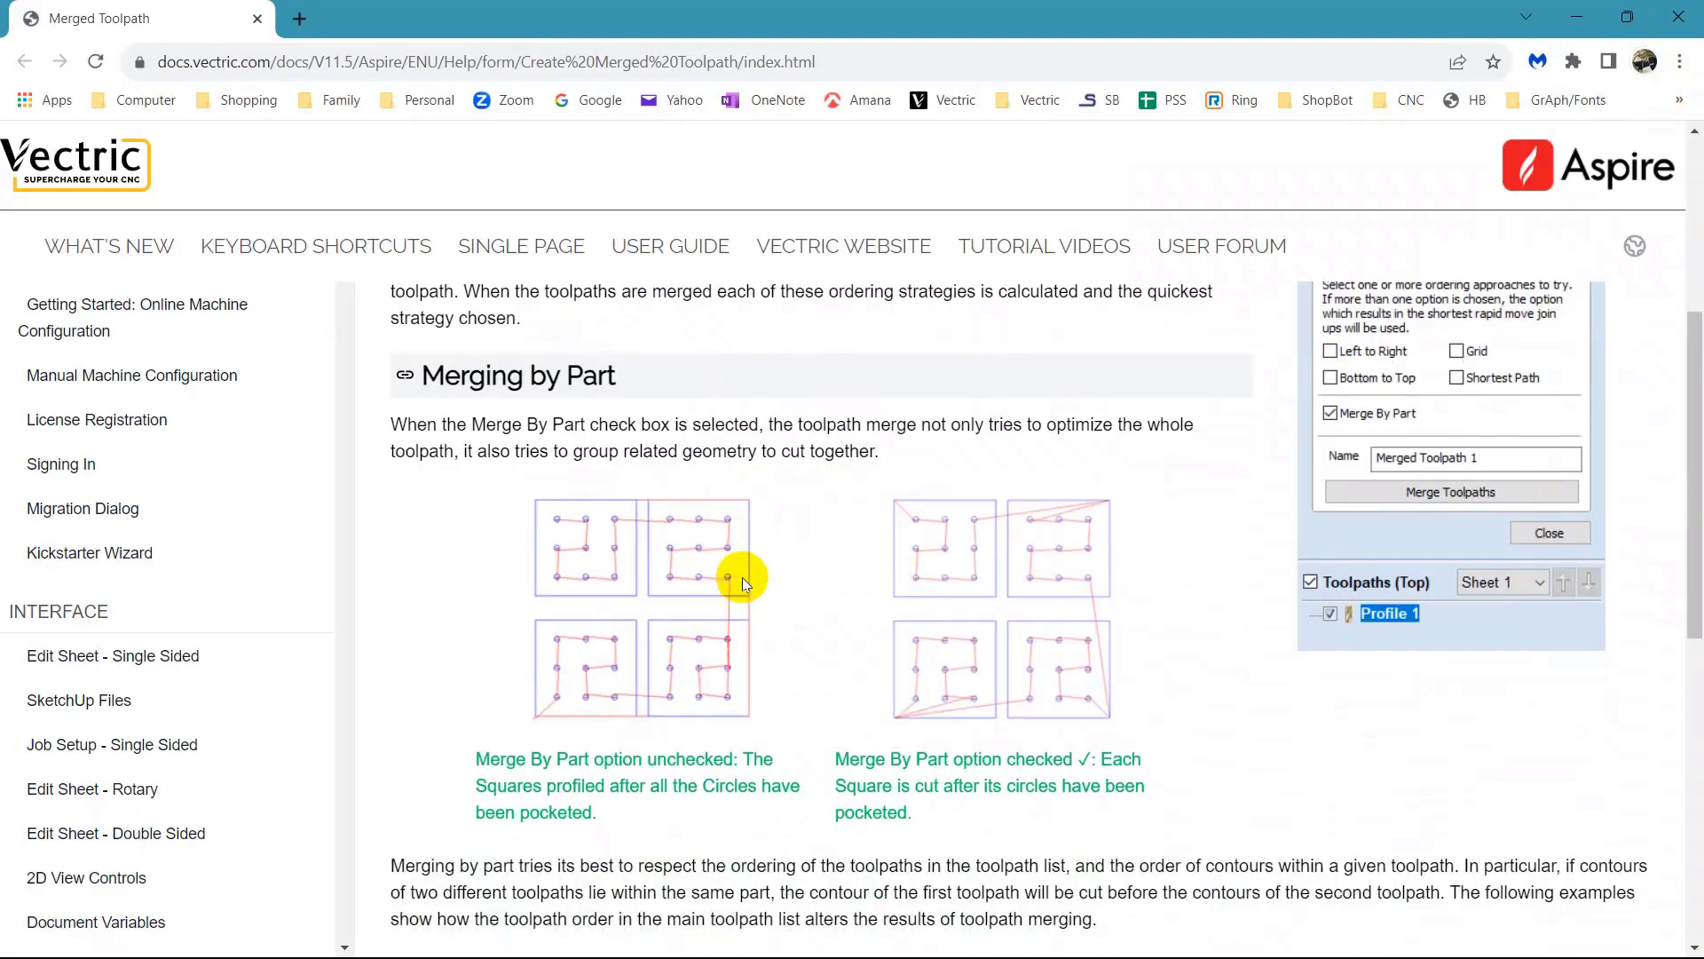
pyautogui.scroll(-9, 793, 577)
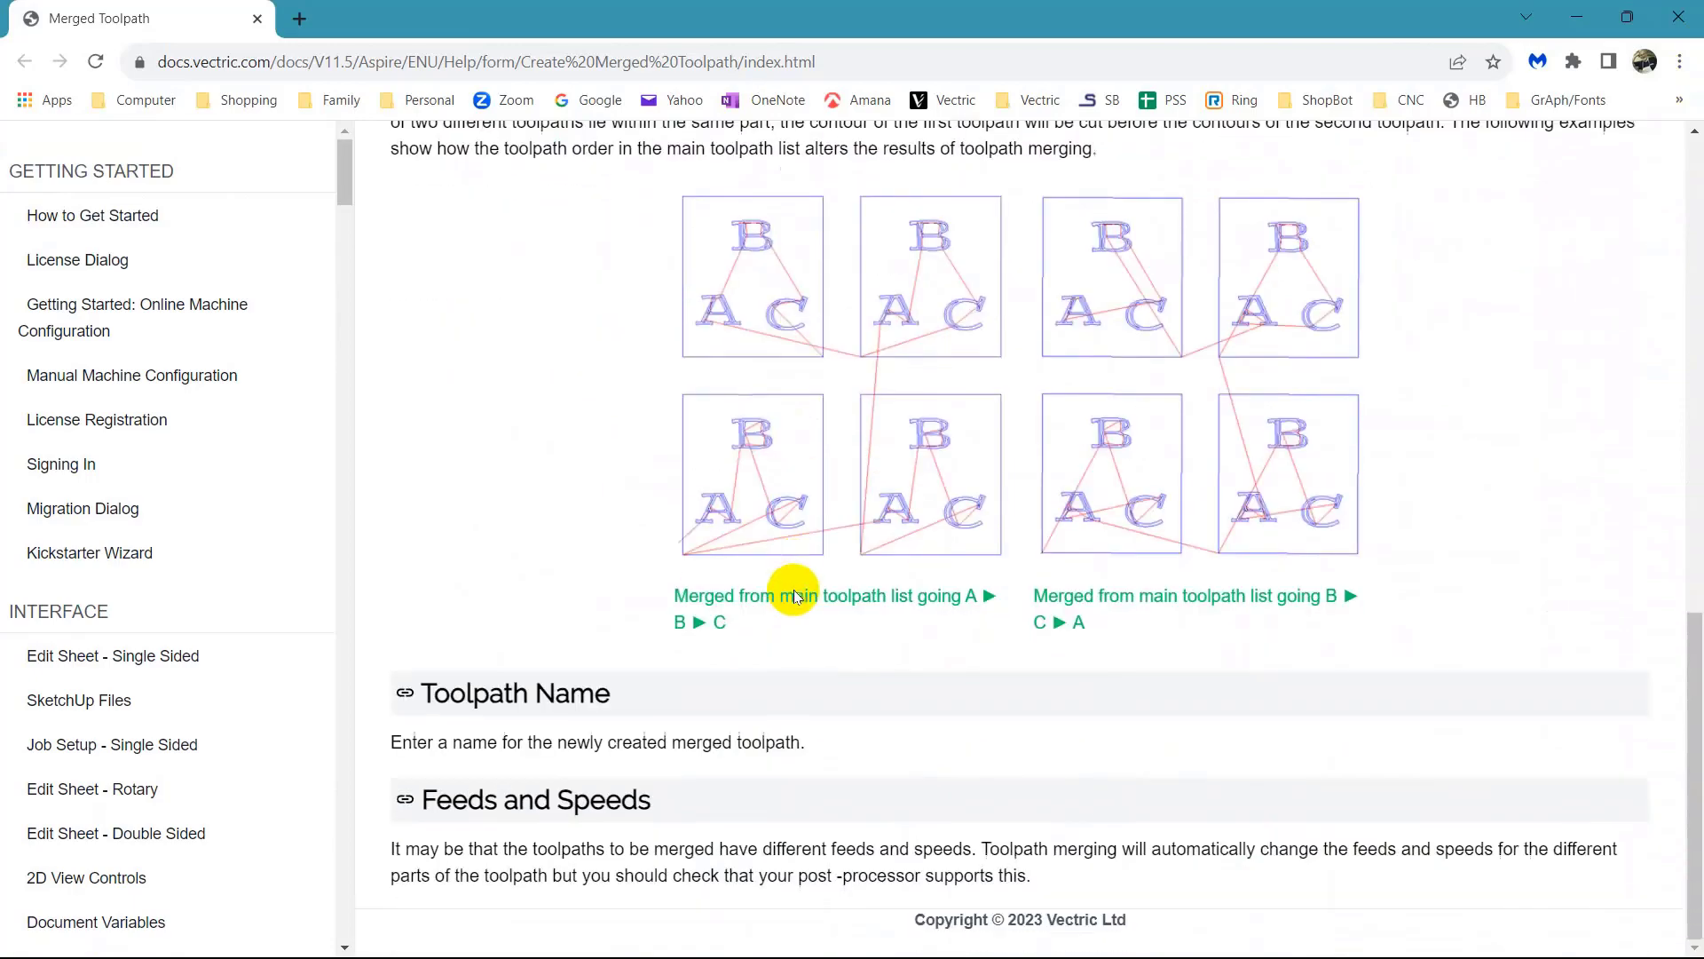
pyautogui.scroll(15, 790, 597)
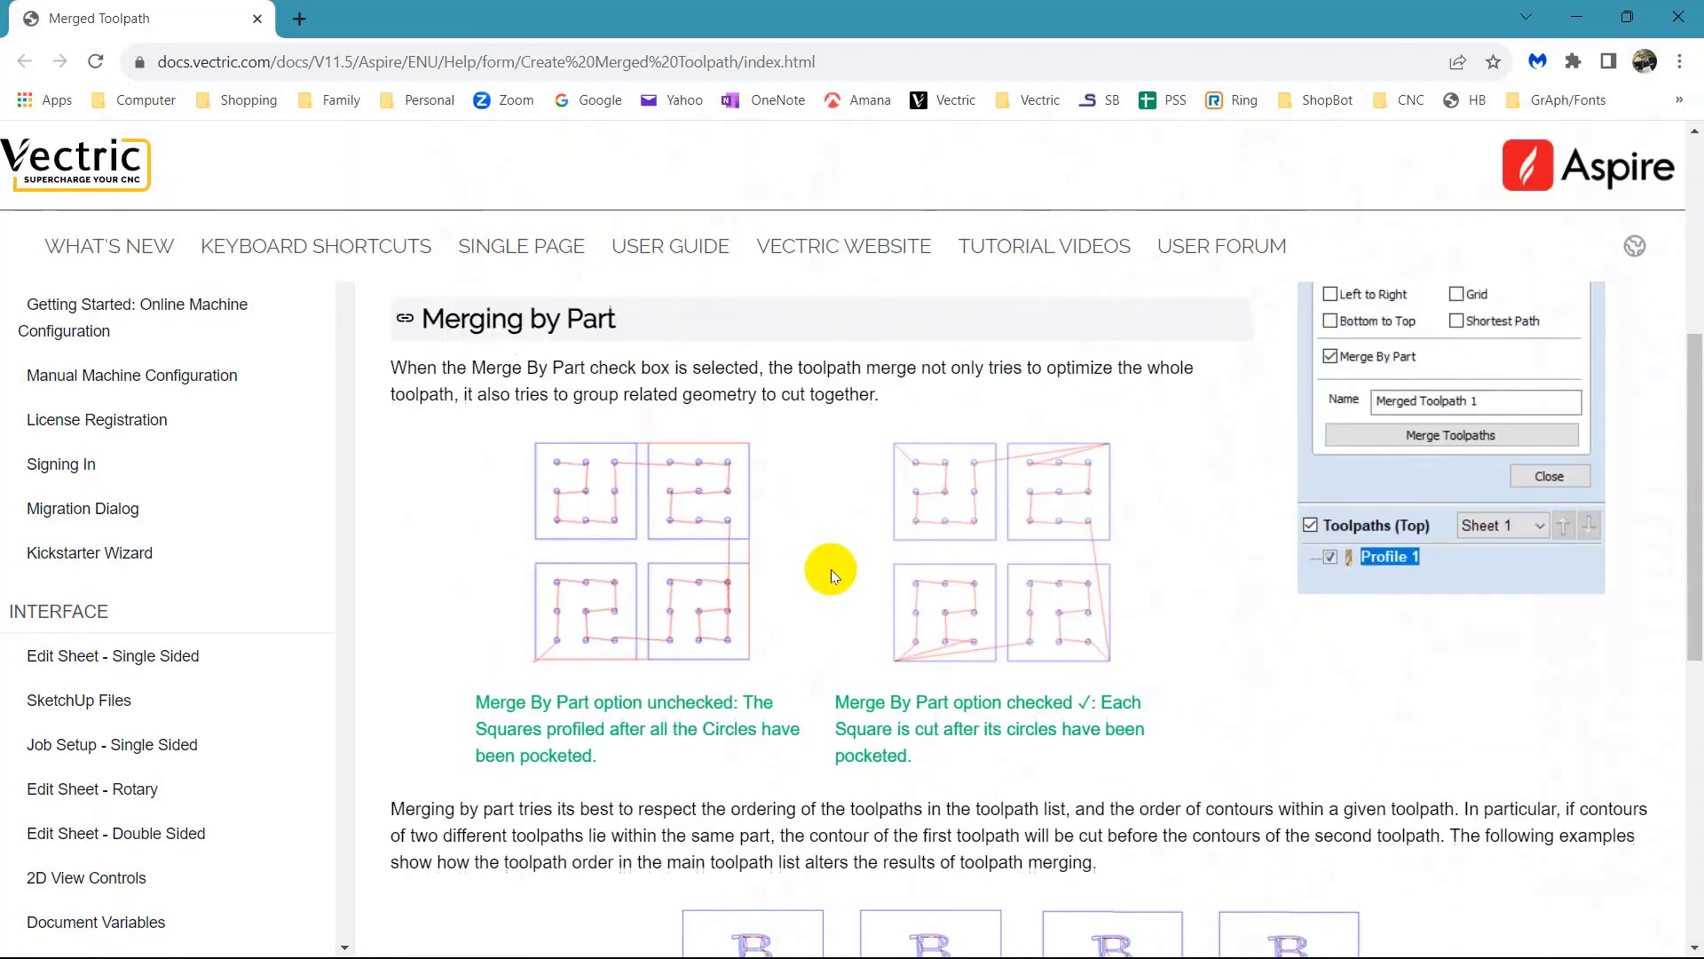
# - Close the help page and the Create Merged Toolpath form without merging, and hide all toolpaths in the 2D view
pyautogui.click(1680, 17)
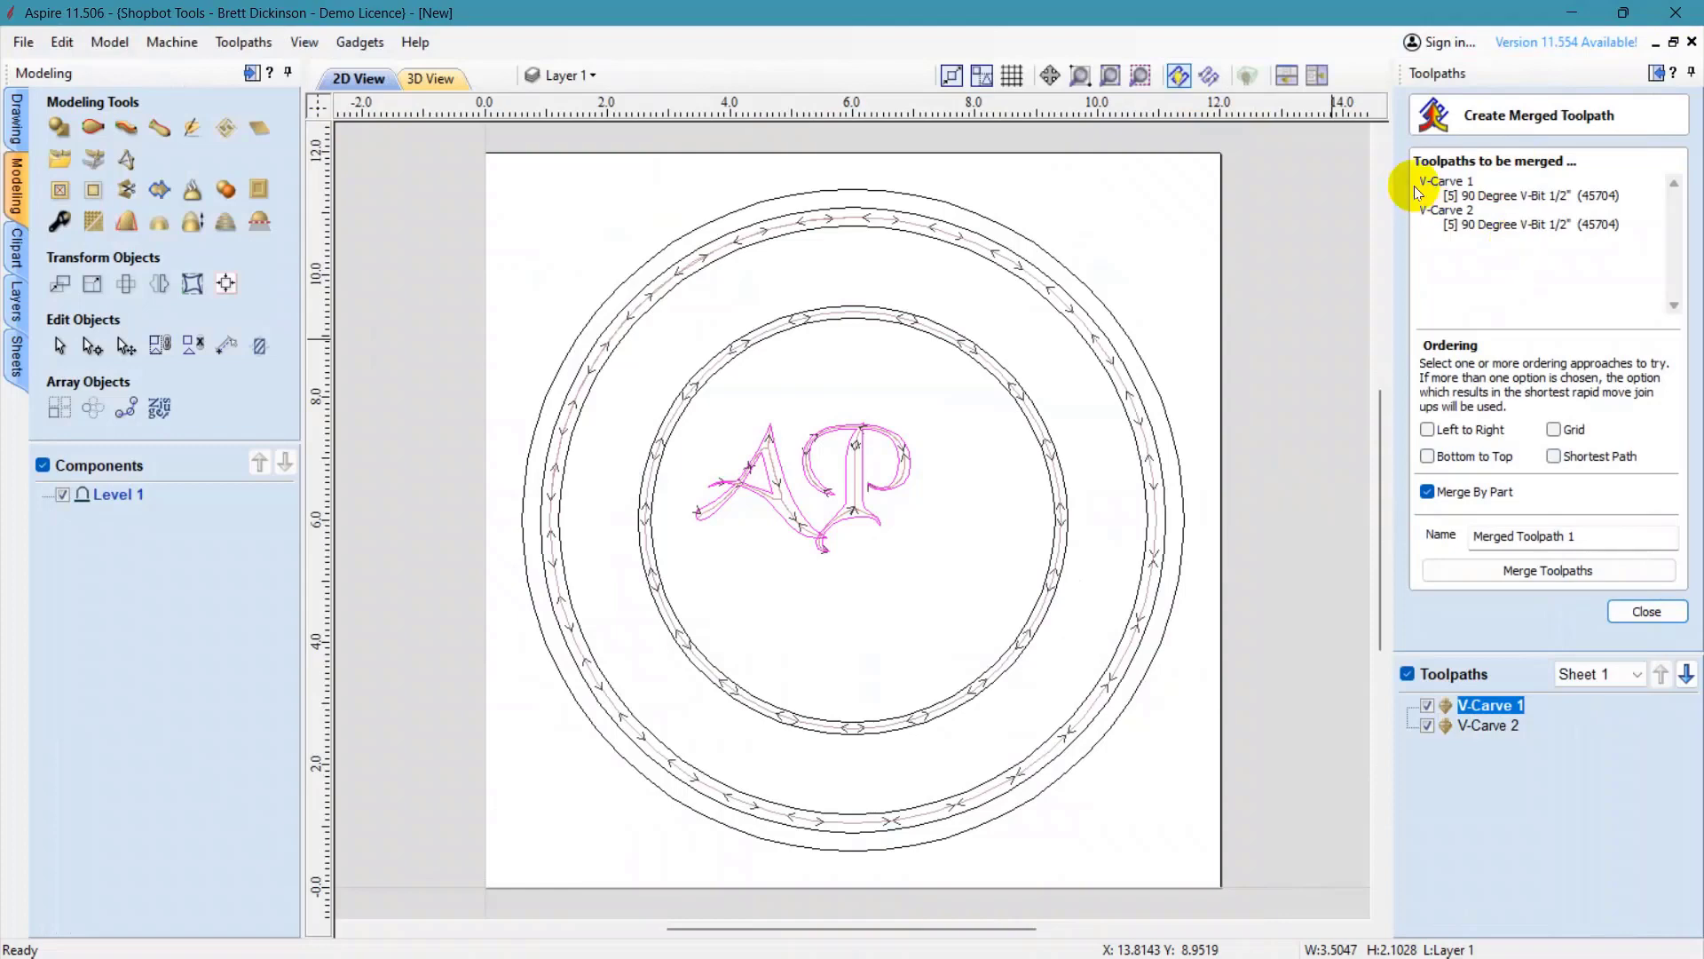
pyautogui.click(1645, 612)
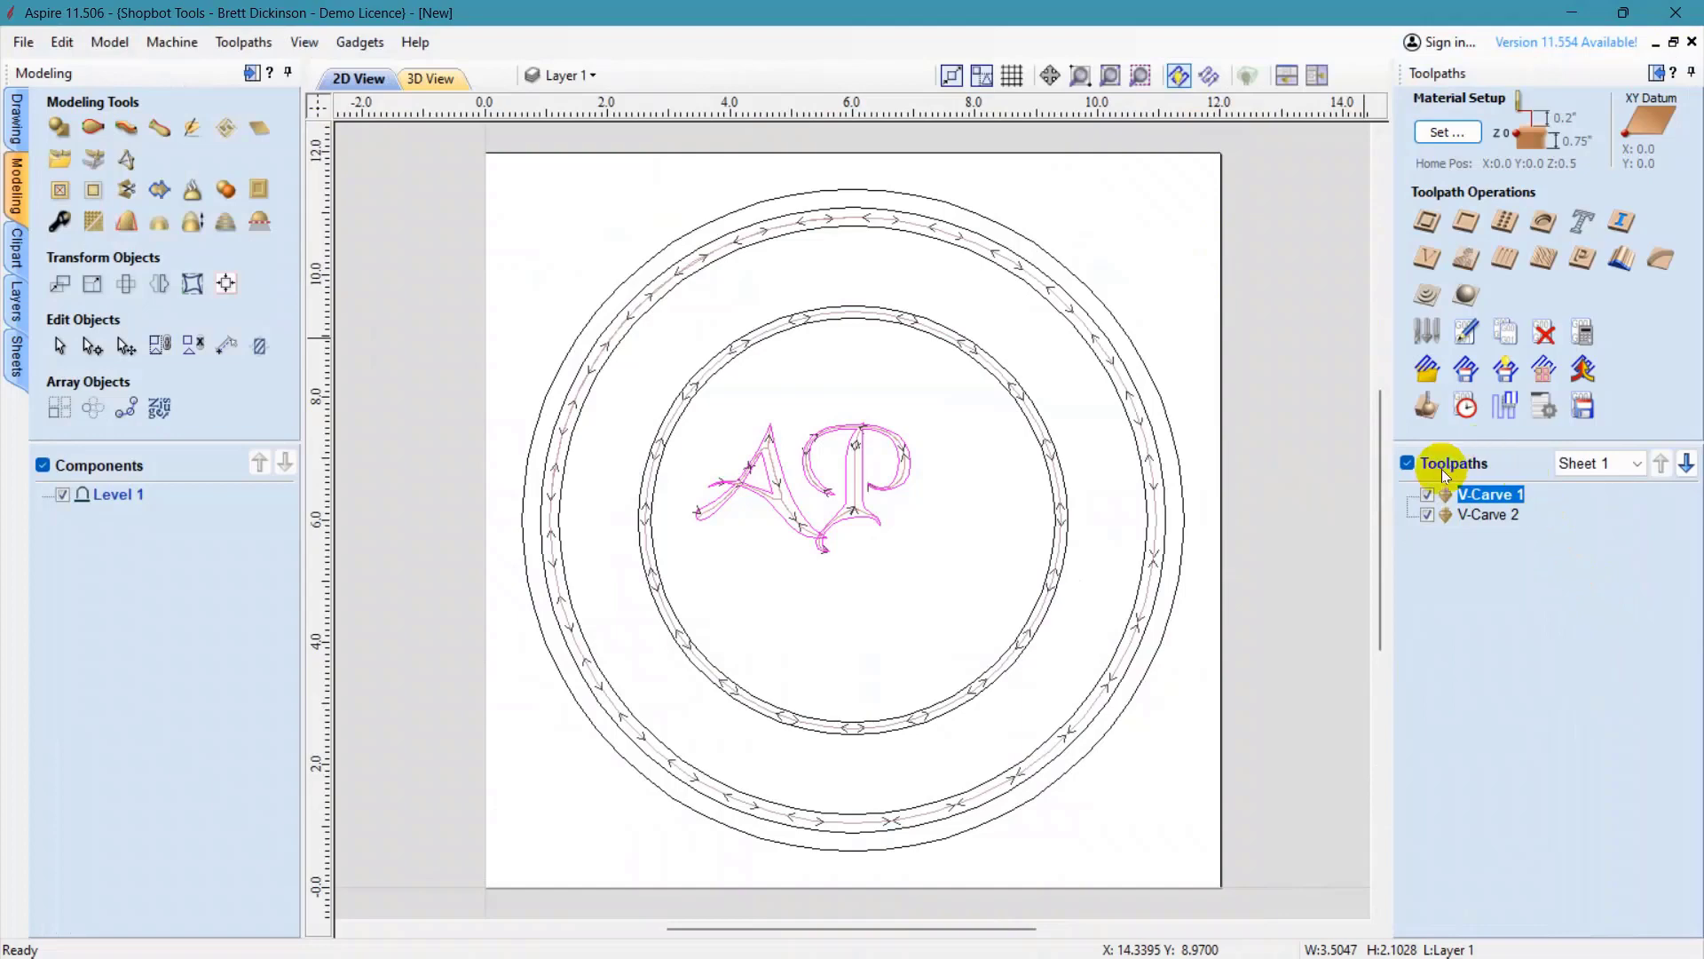
pyautogui.click(1407, 463)
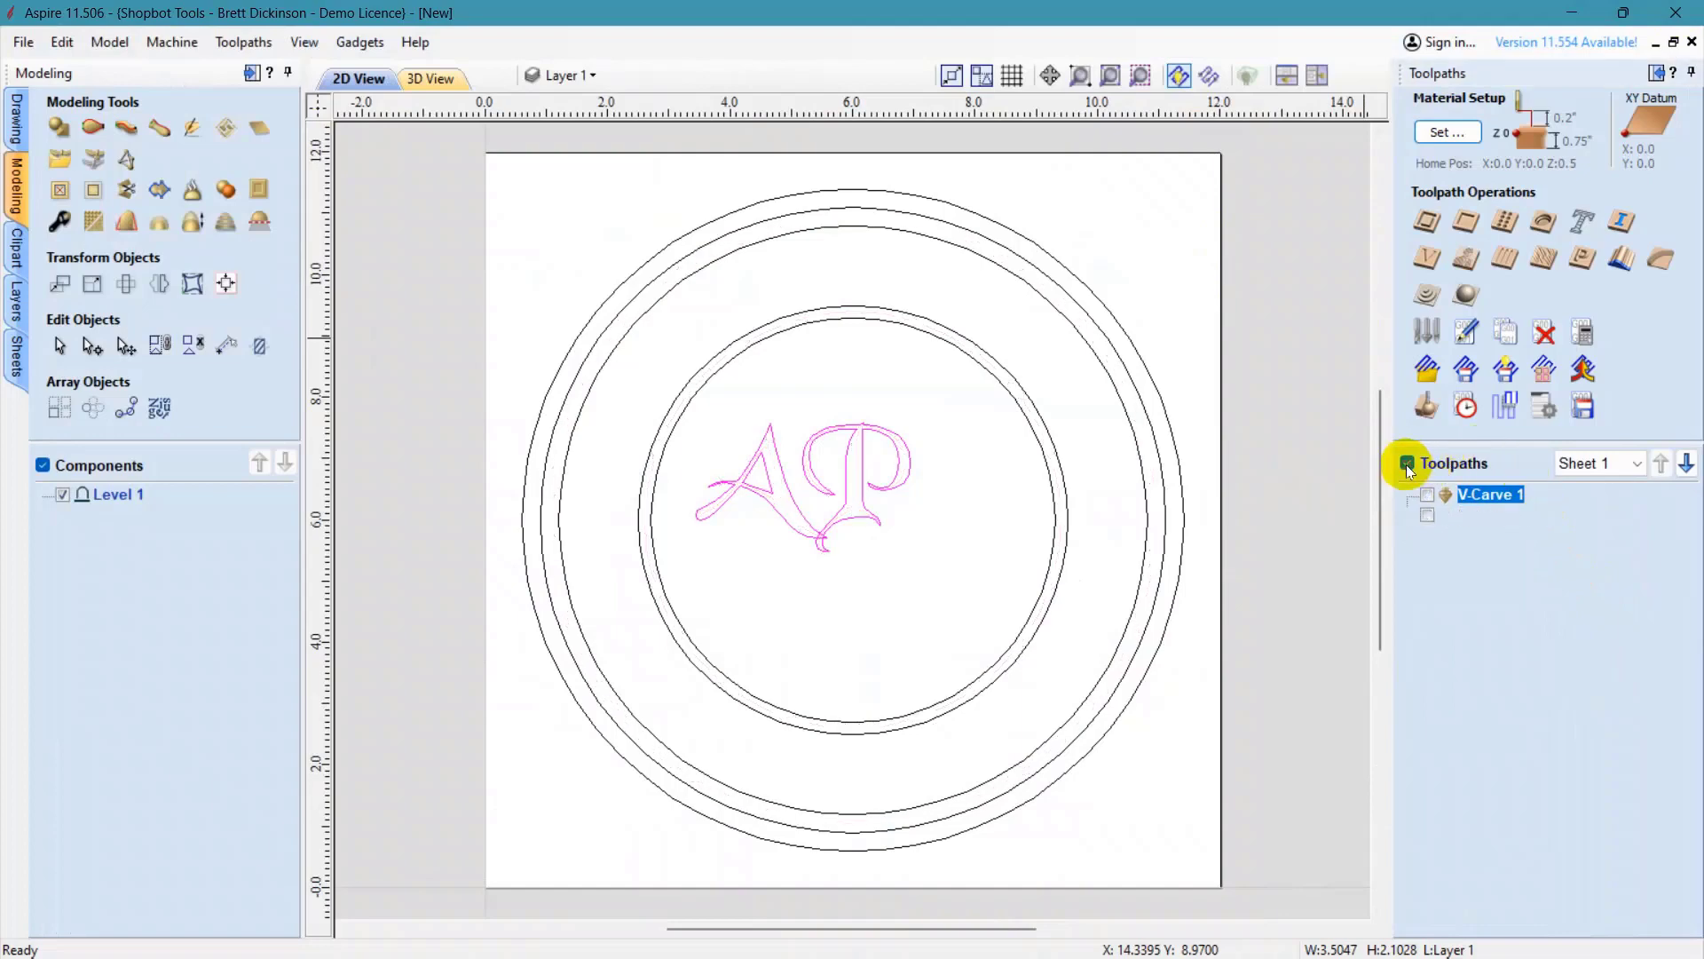
# - Show the Clipart library browser and open the Clipart Tab help page
pyautogui.click(14, 117)
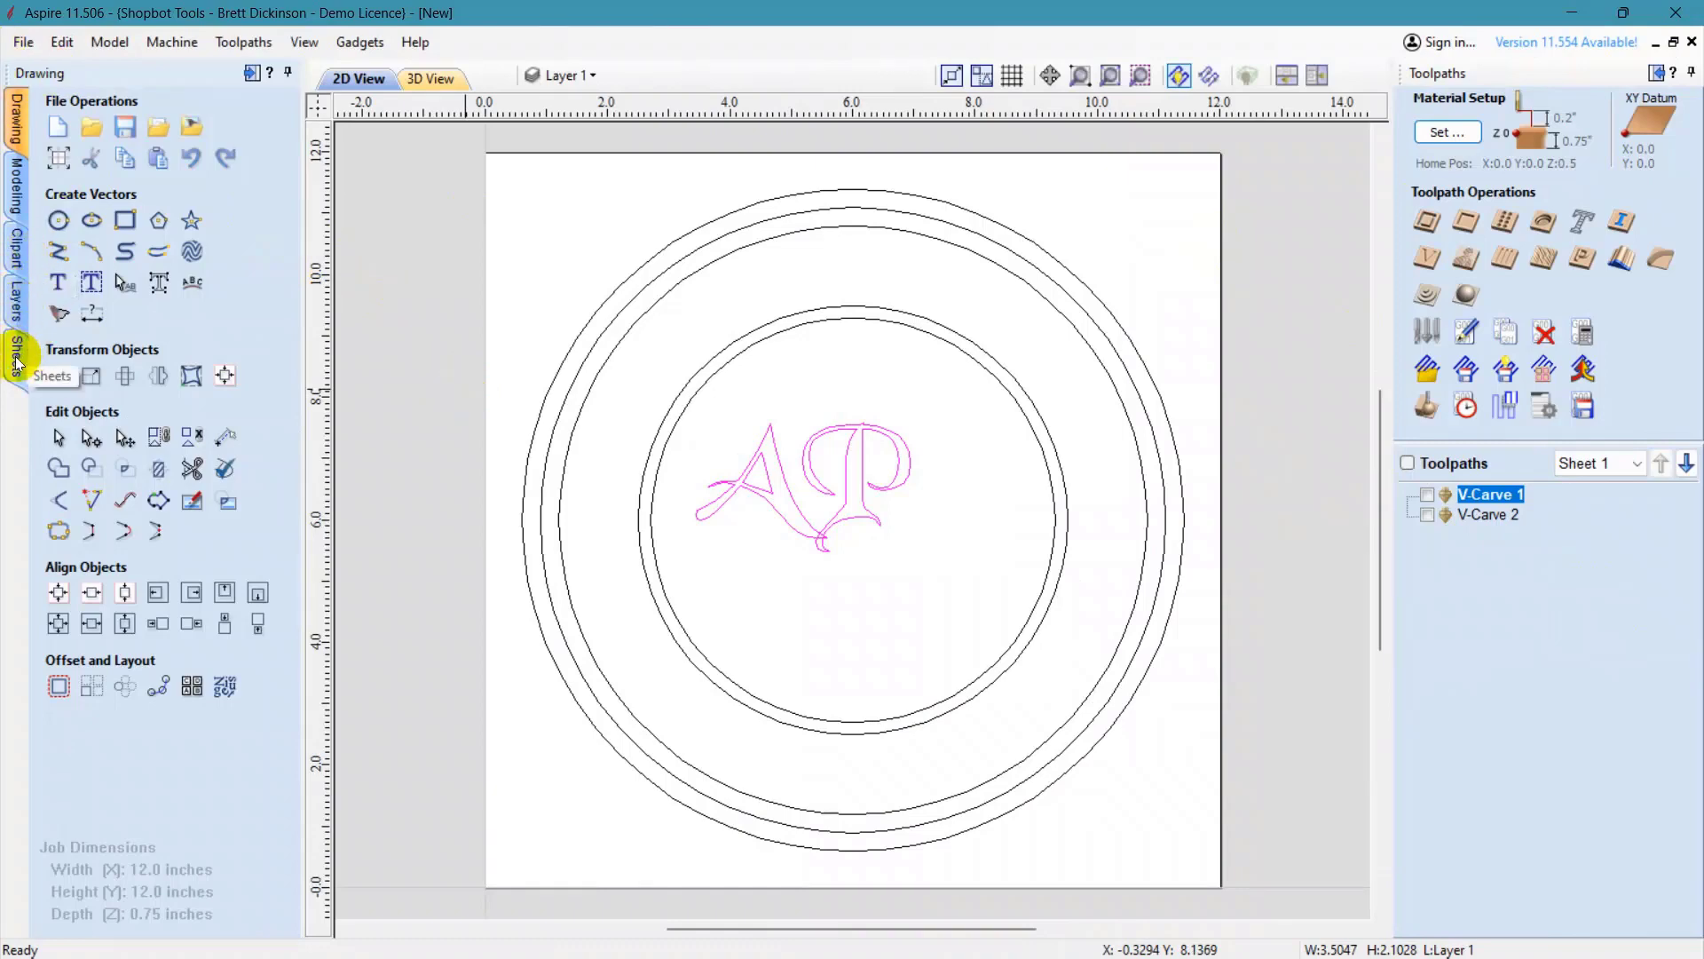
pyautogui.click(12, 251)
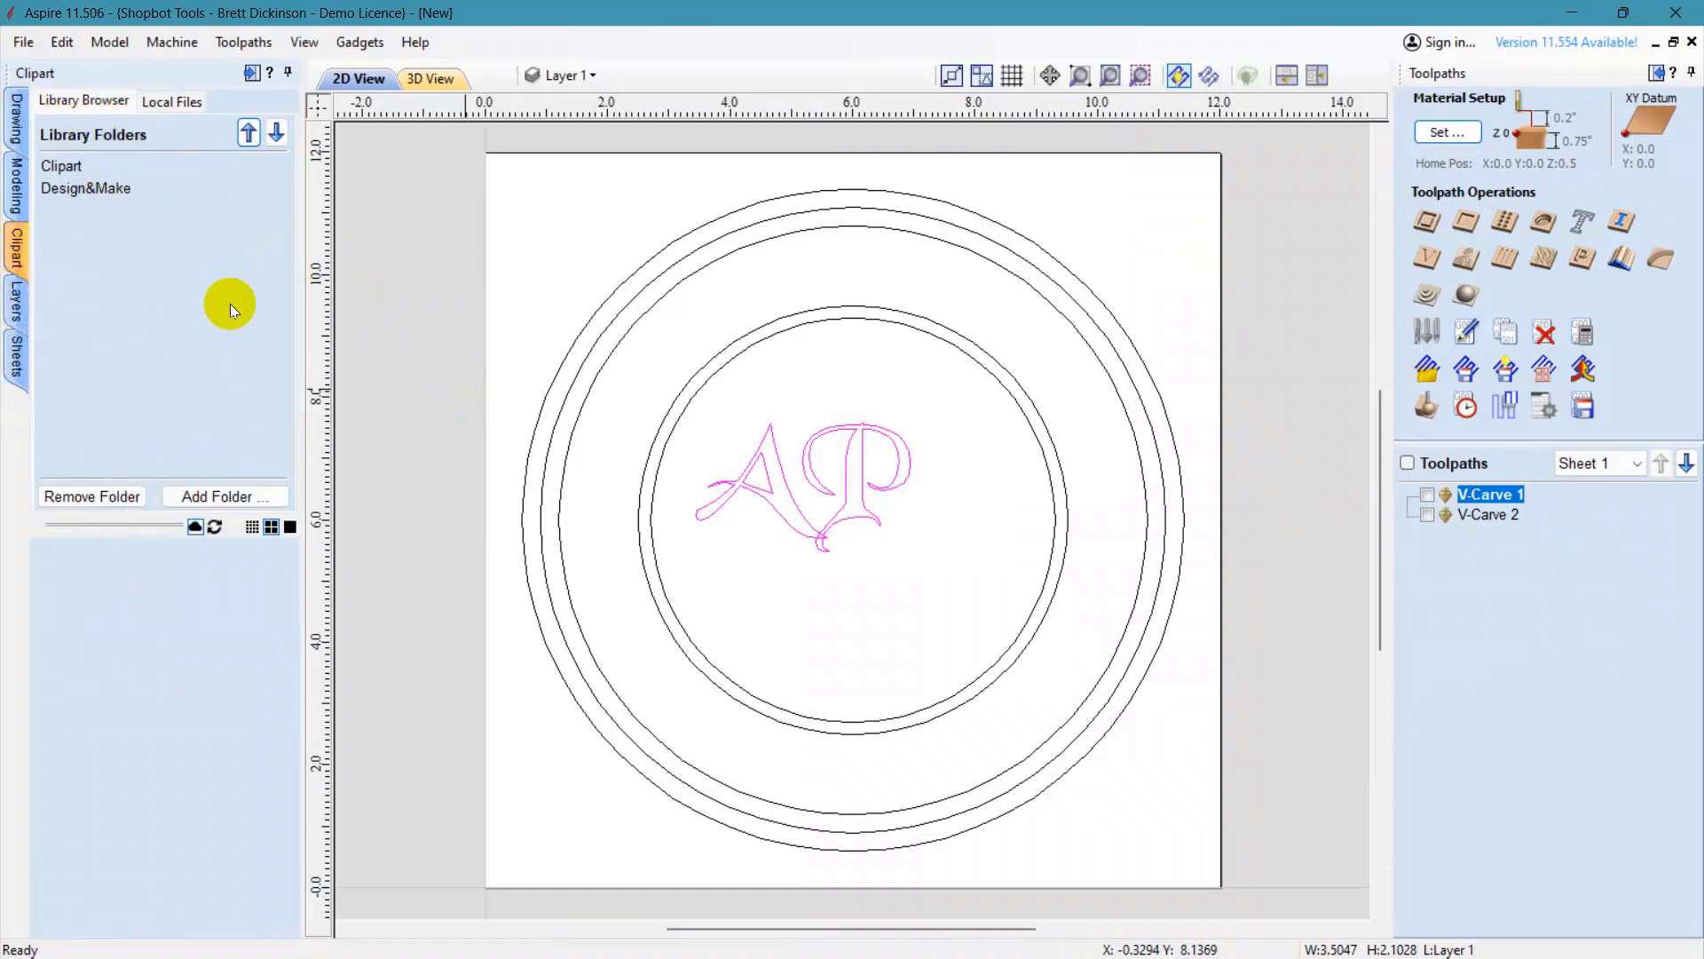
pyautogui.click(270, 71)
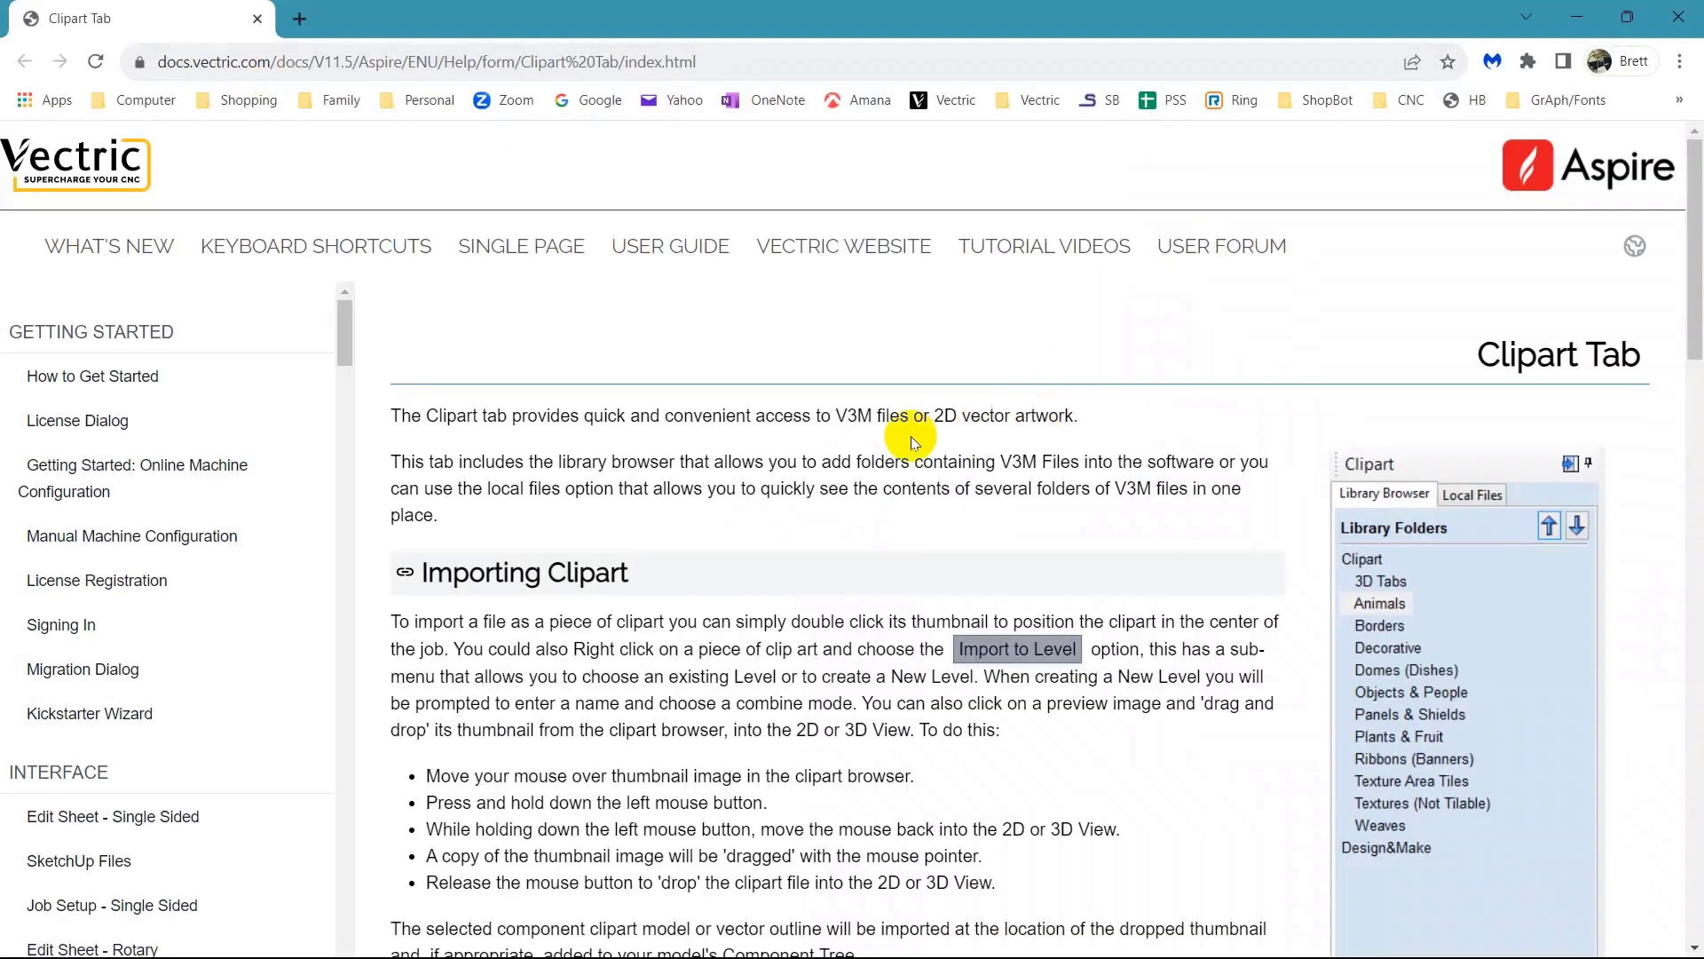
# - Read the Clipart Tab help on importing clipart, library folders and Windows Explorer thumbnail support, and close the page
pyautogui.scroll(-20, 932, 426)
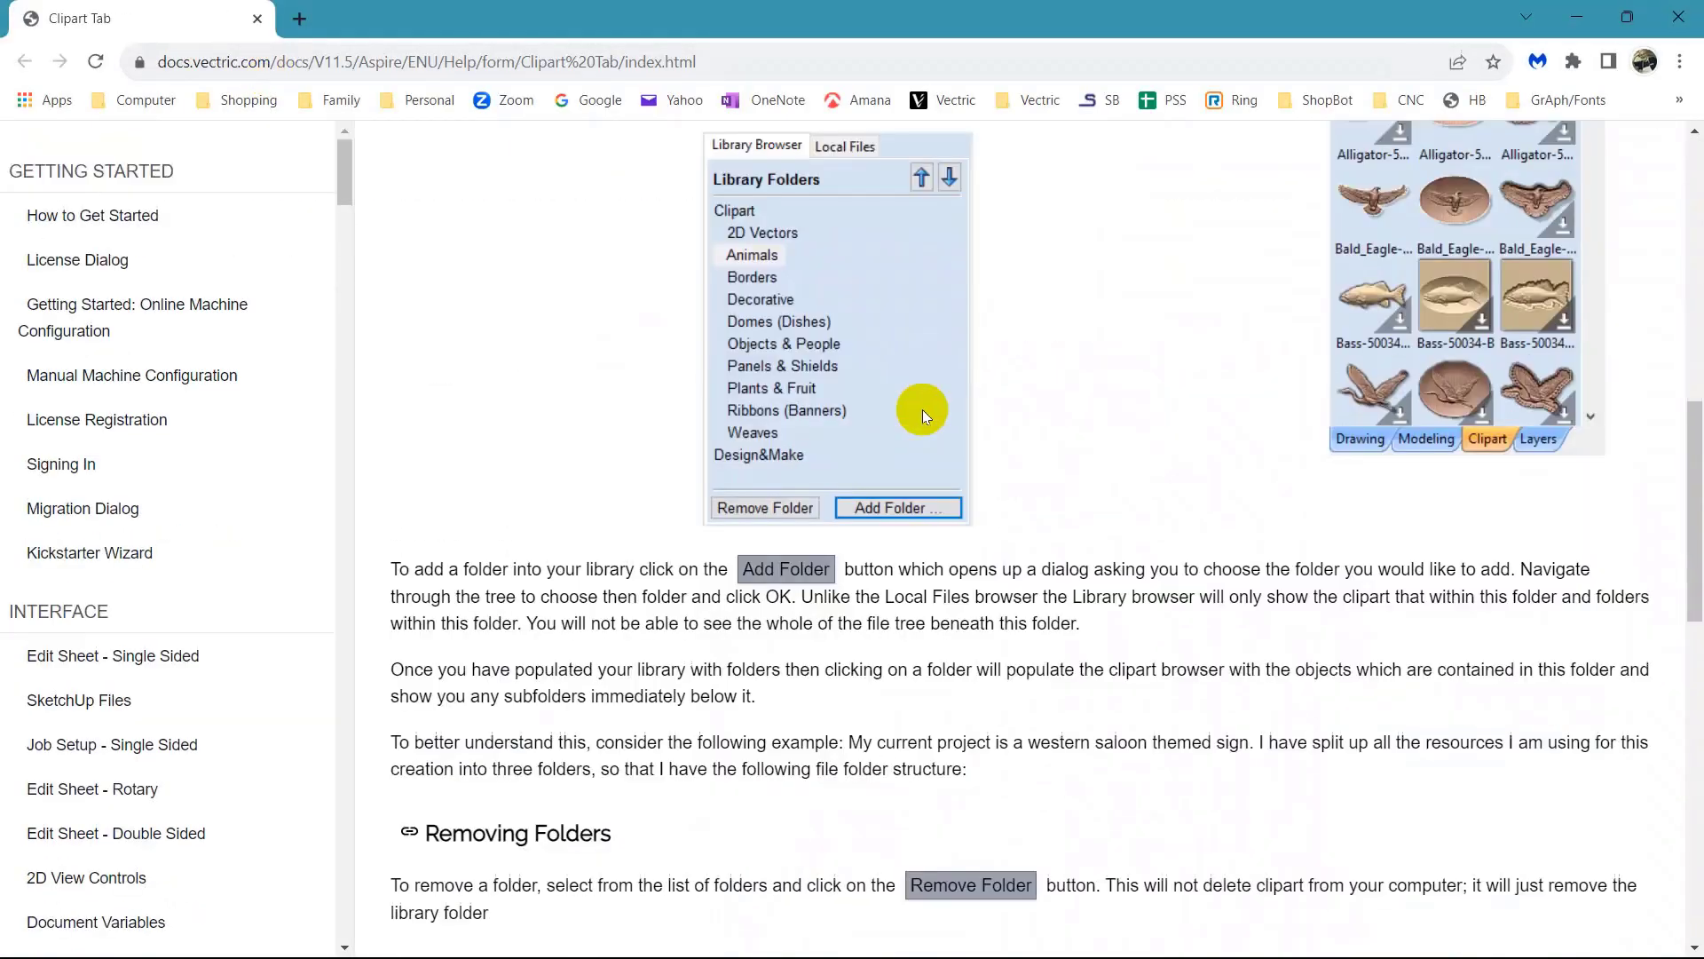
pyautogui.scroll(-3, 923, 411)
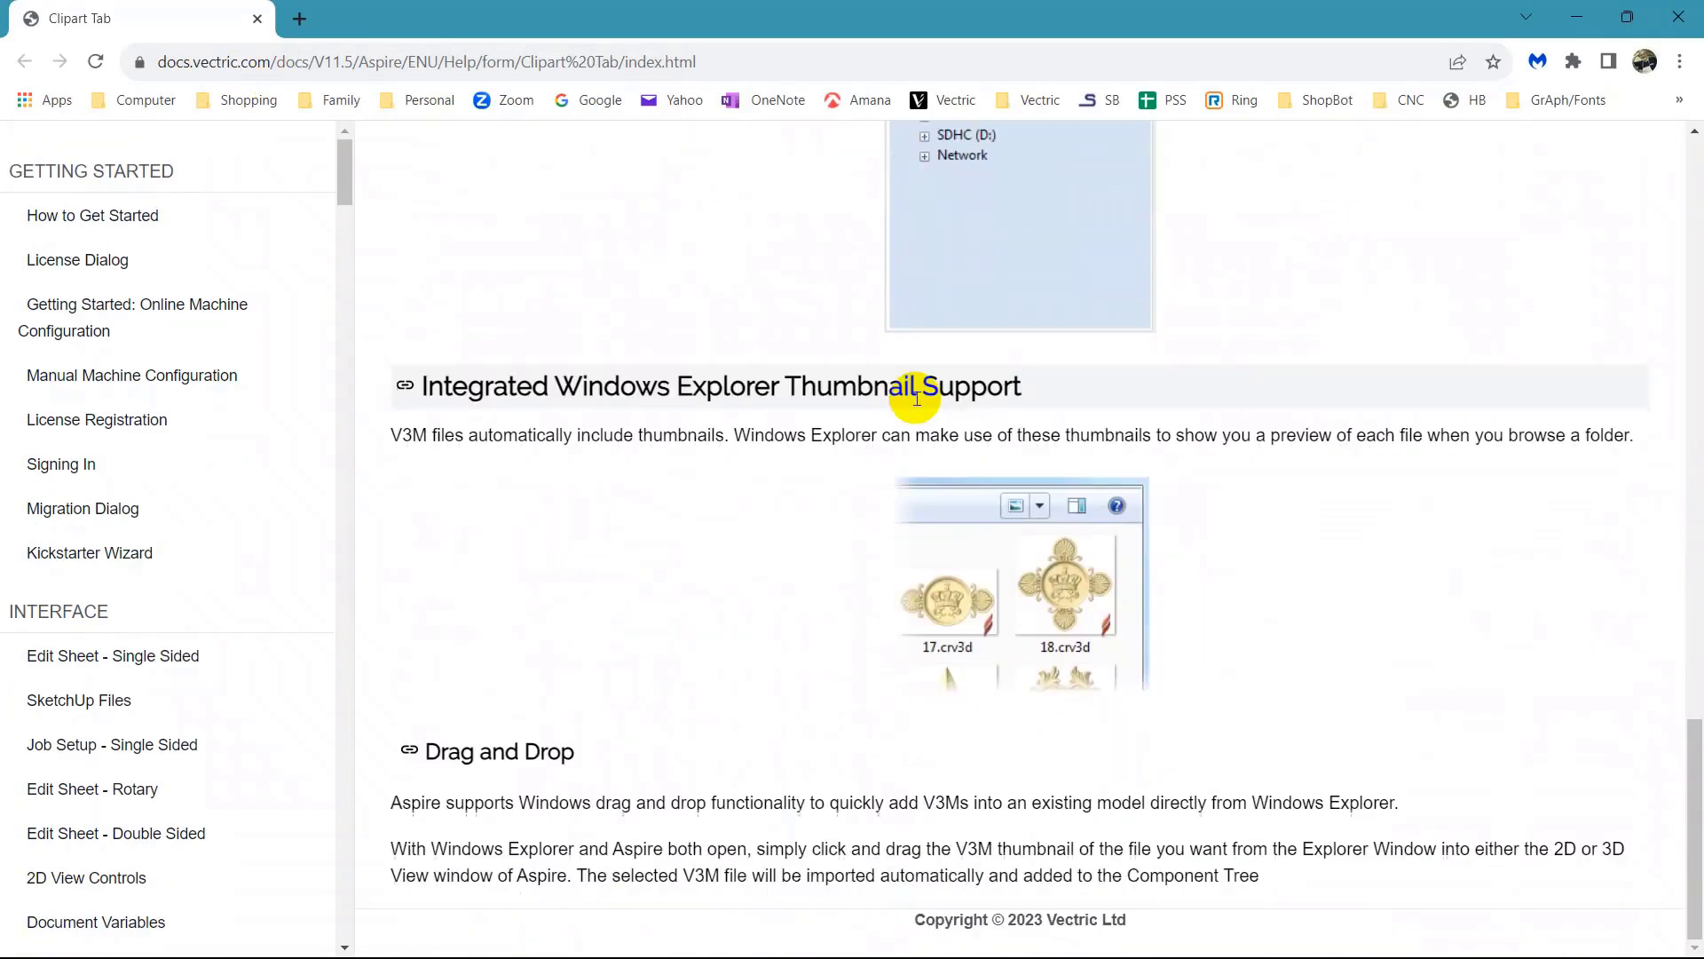
pyautogui.scroll(20, 914, 400)
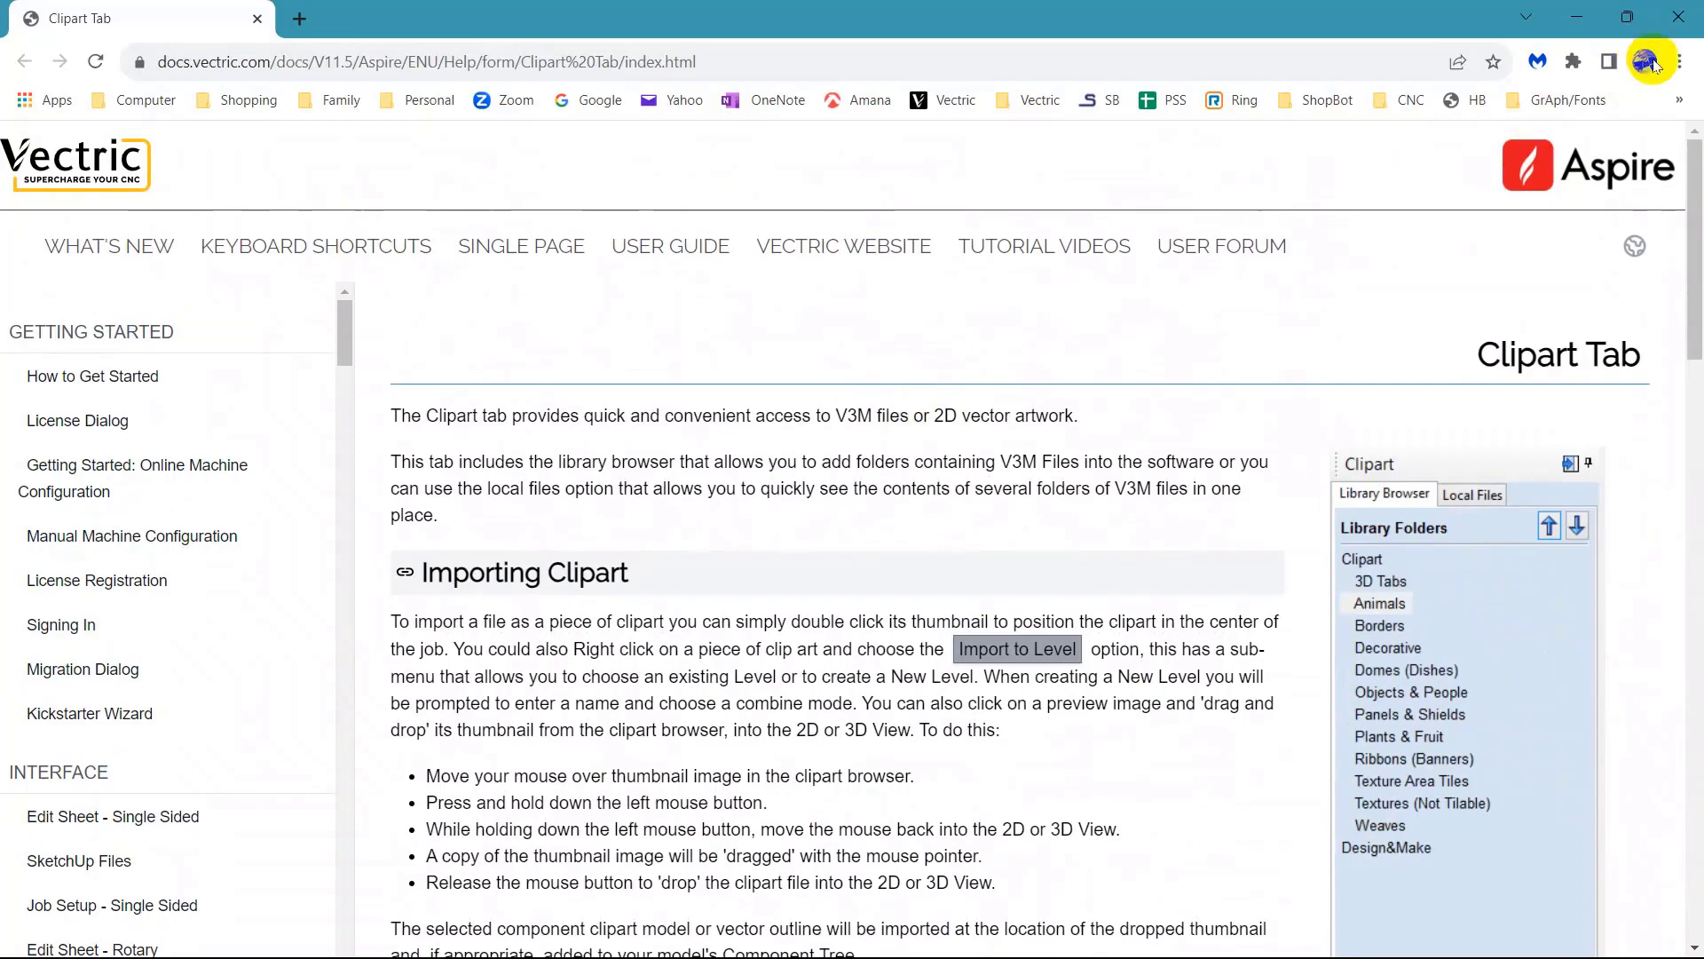
pyautogui.click(1671, 17)
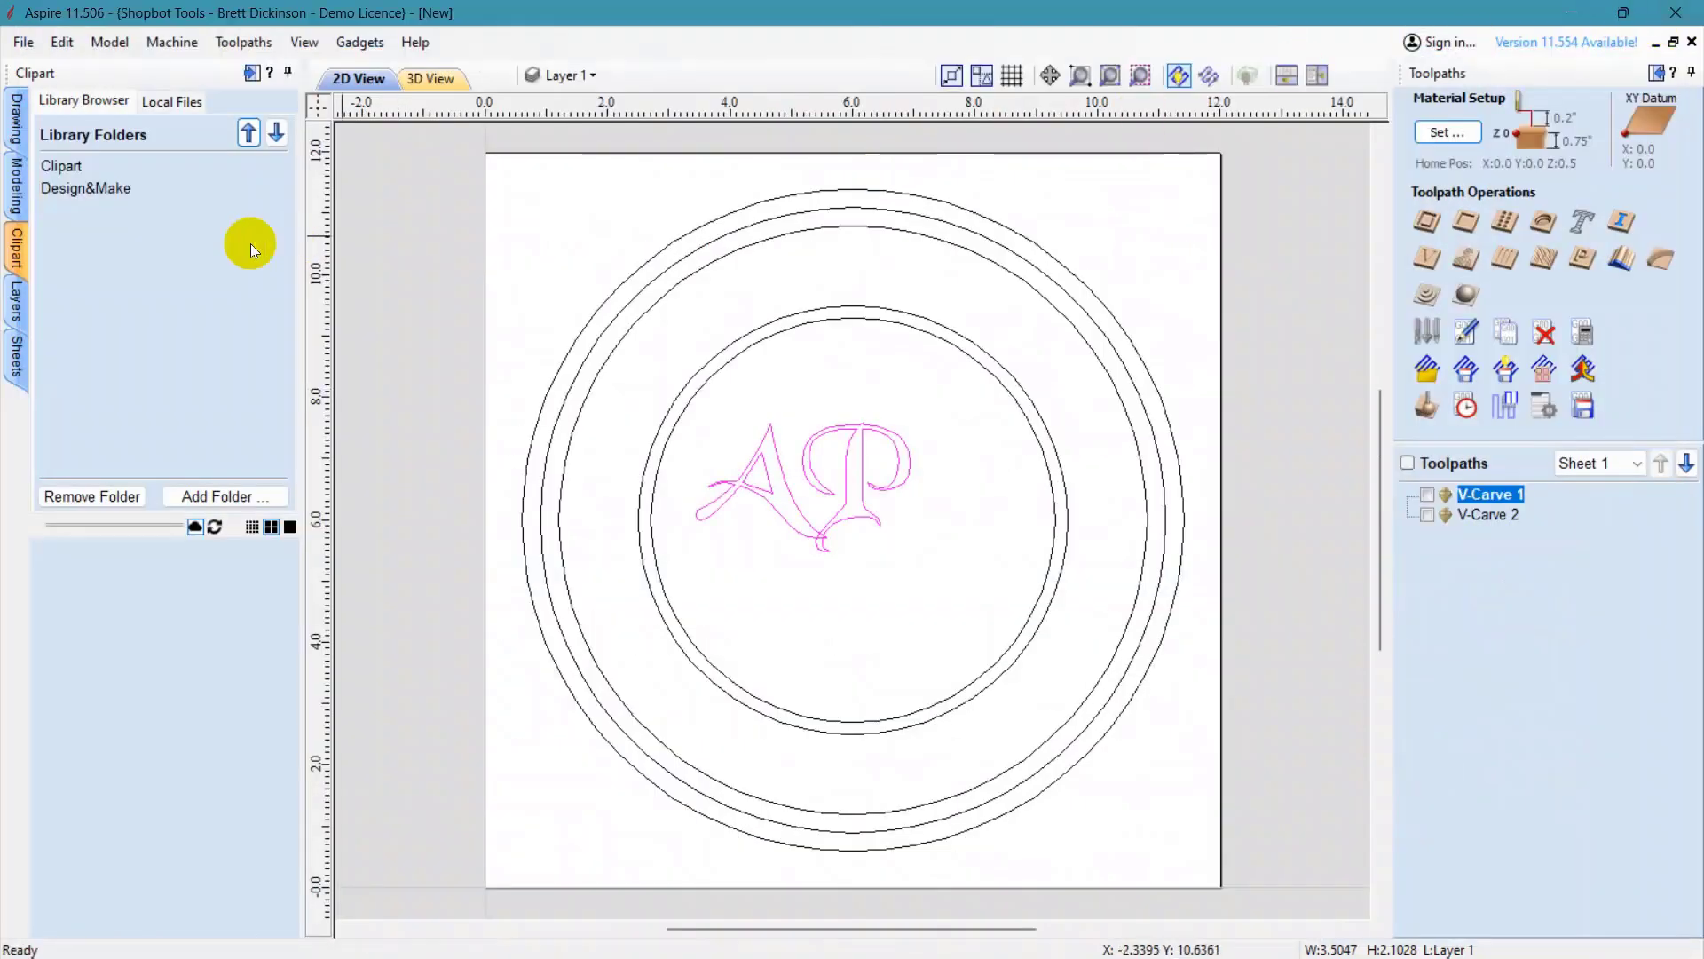
# - Show the Layers list, open its Layer Management help page, and read about layer icons, new layers and moving objects to layers
pyautogui.click(16, 307)
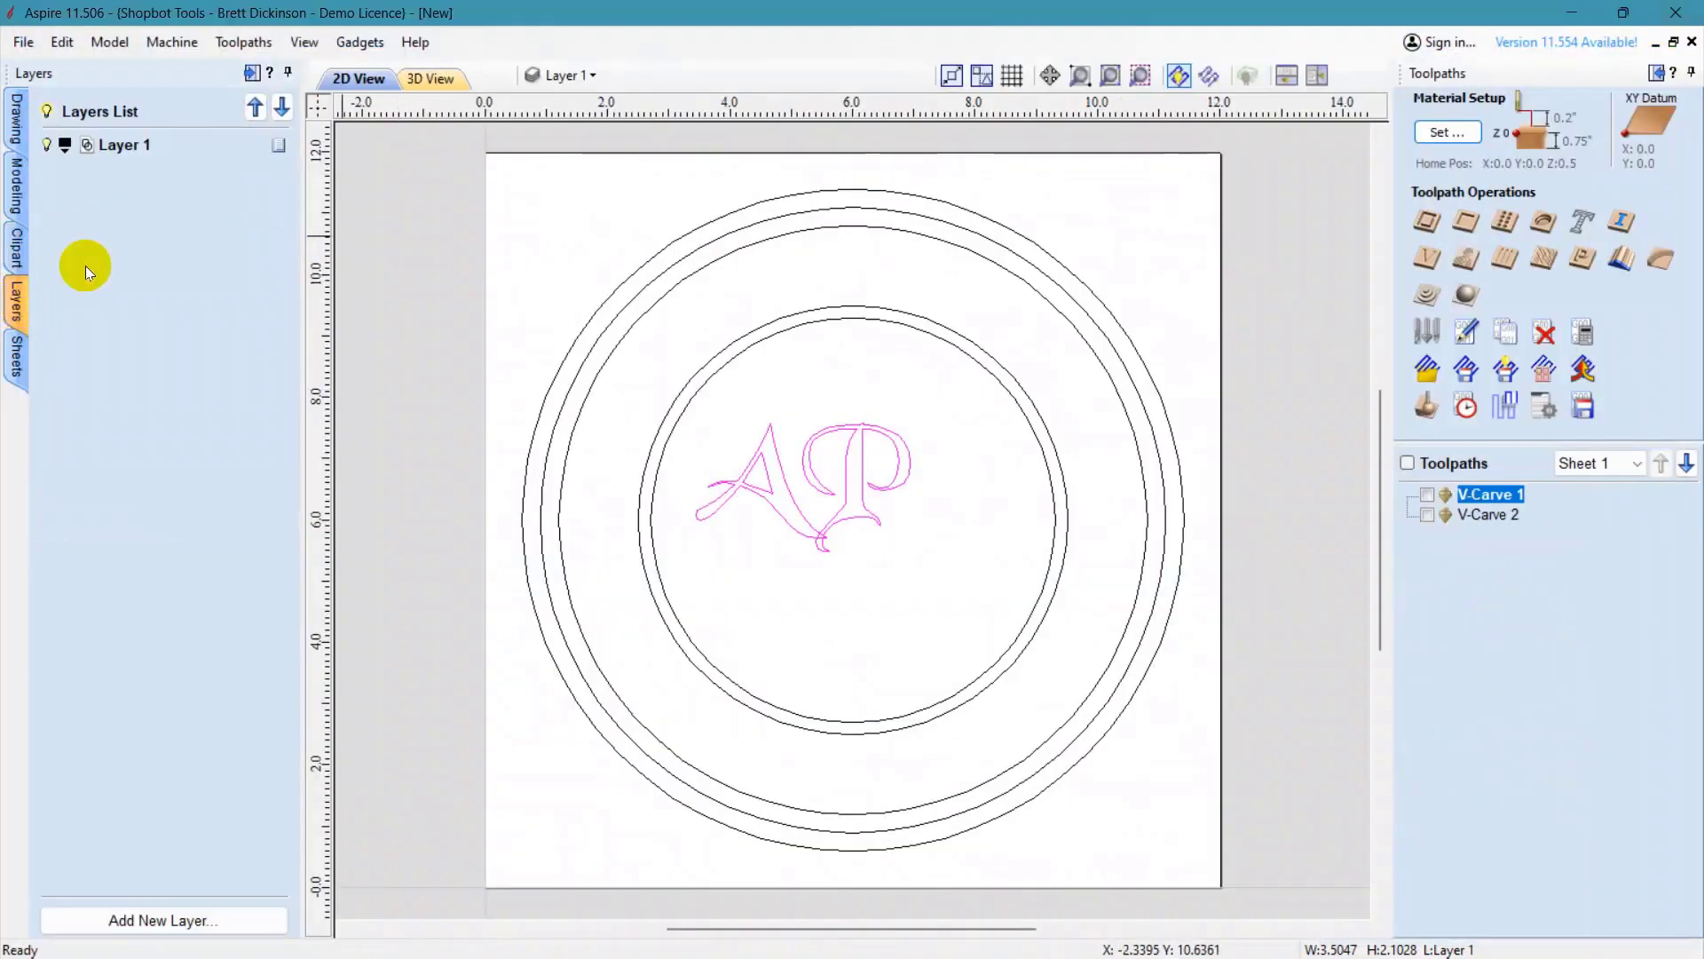
pyautogui.click(270, 76)
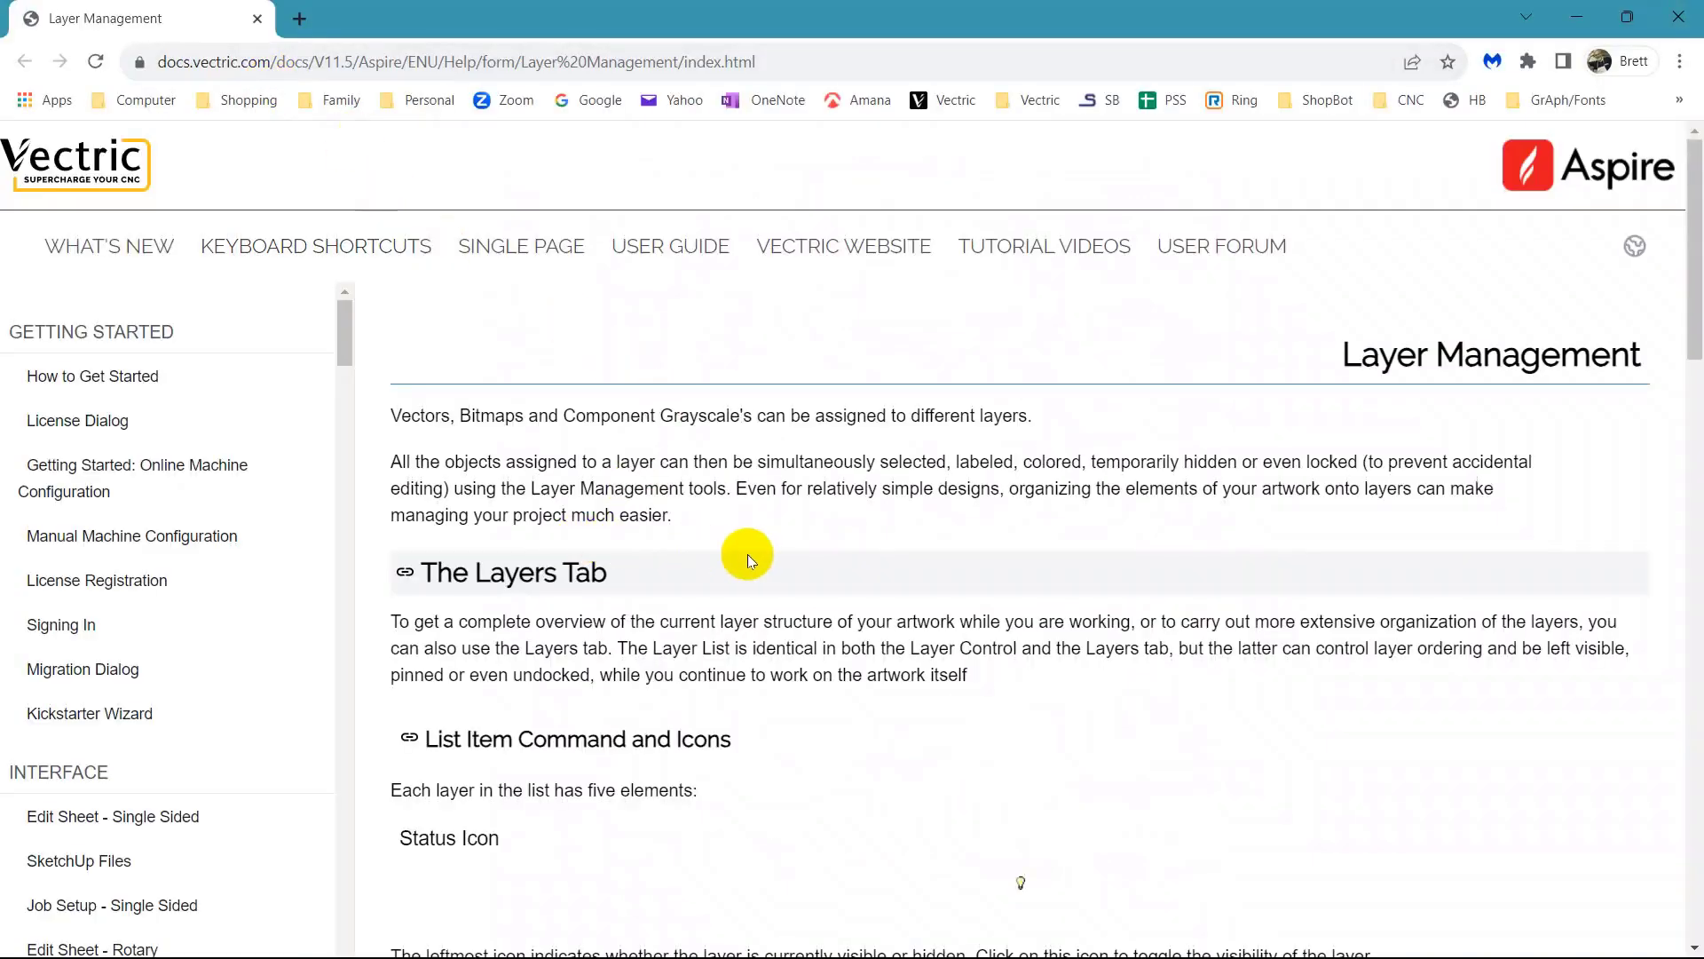
pyautogui.scroll(-10, 701, 555)
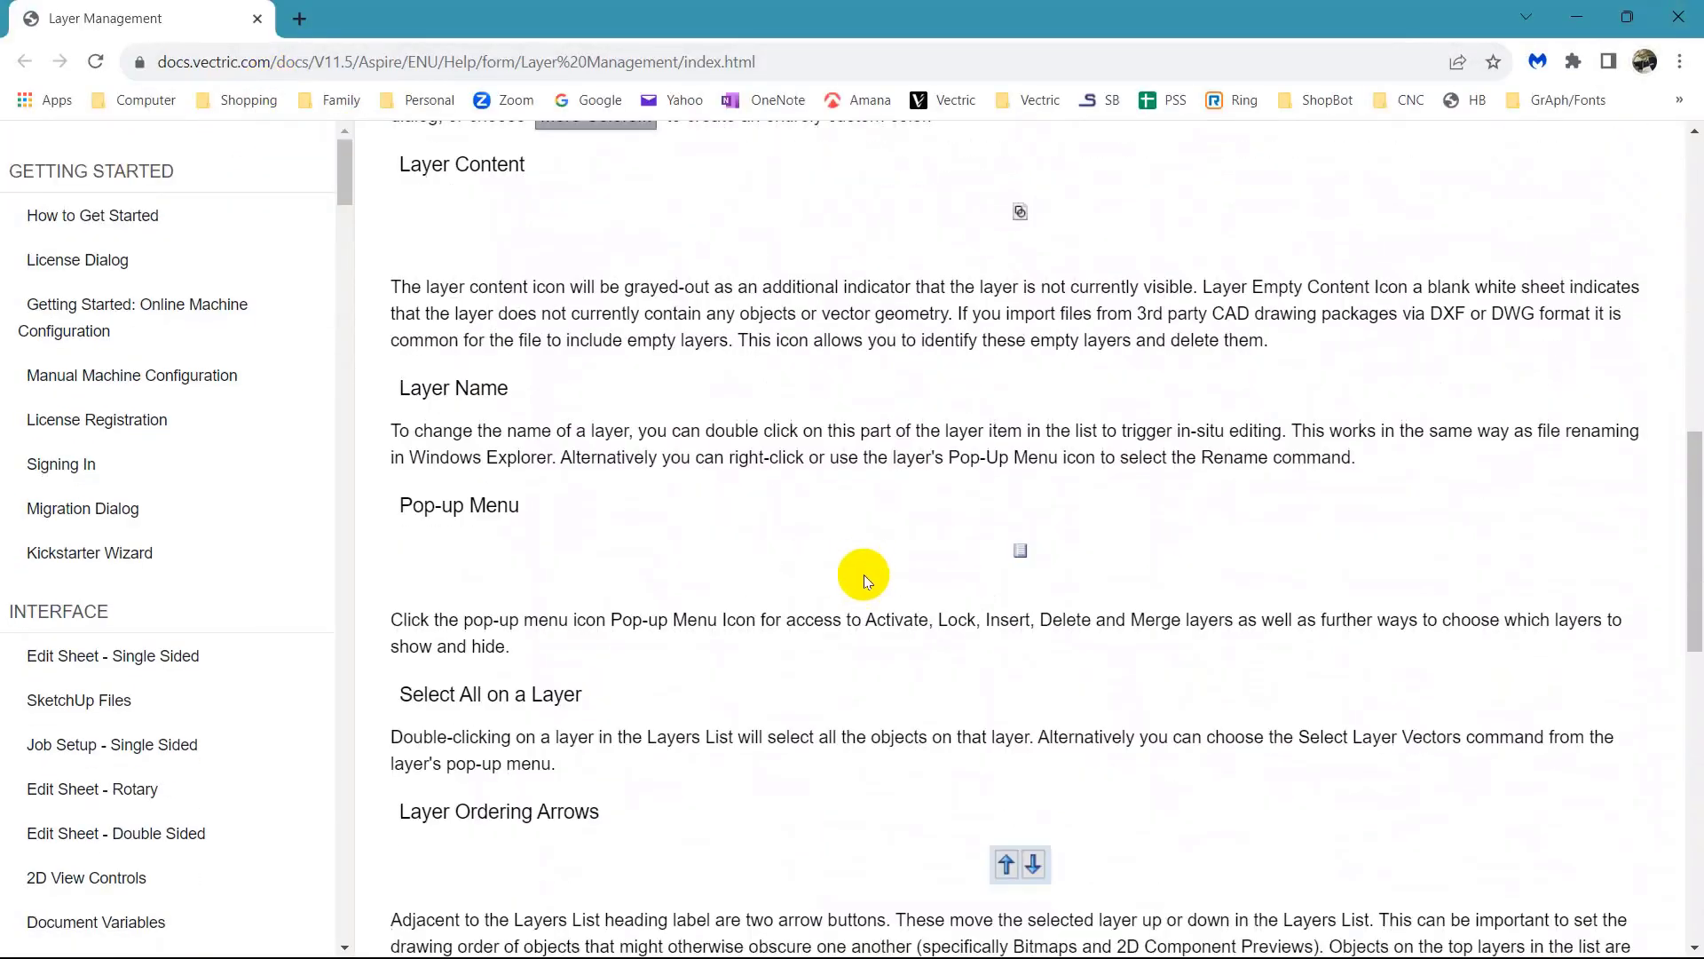
pyautogui.scroll(-12, 914, 662)
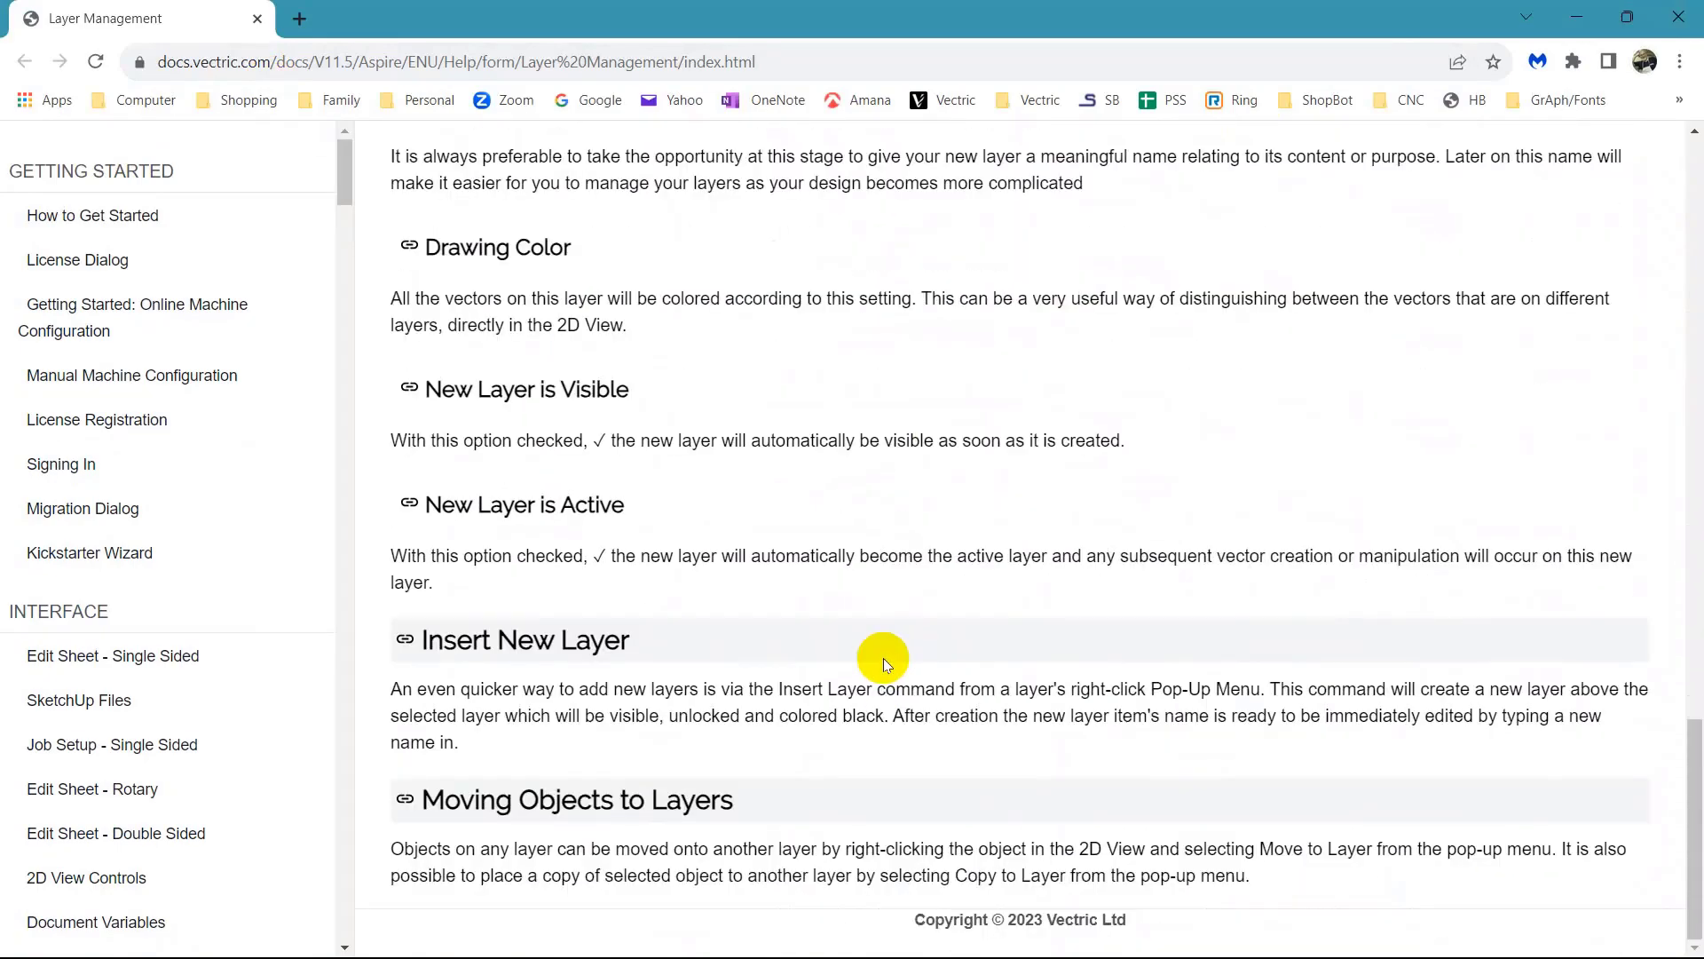
pyautogui.scroll(20, 877, 641)
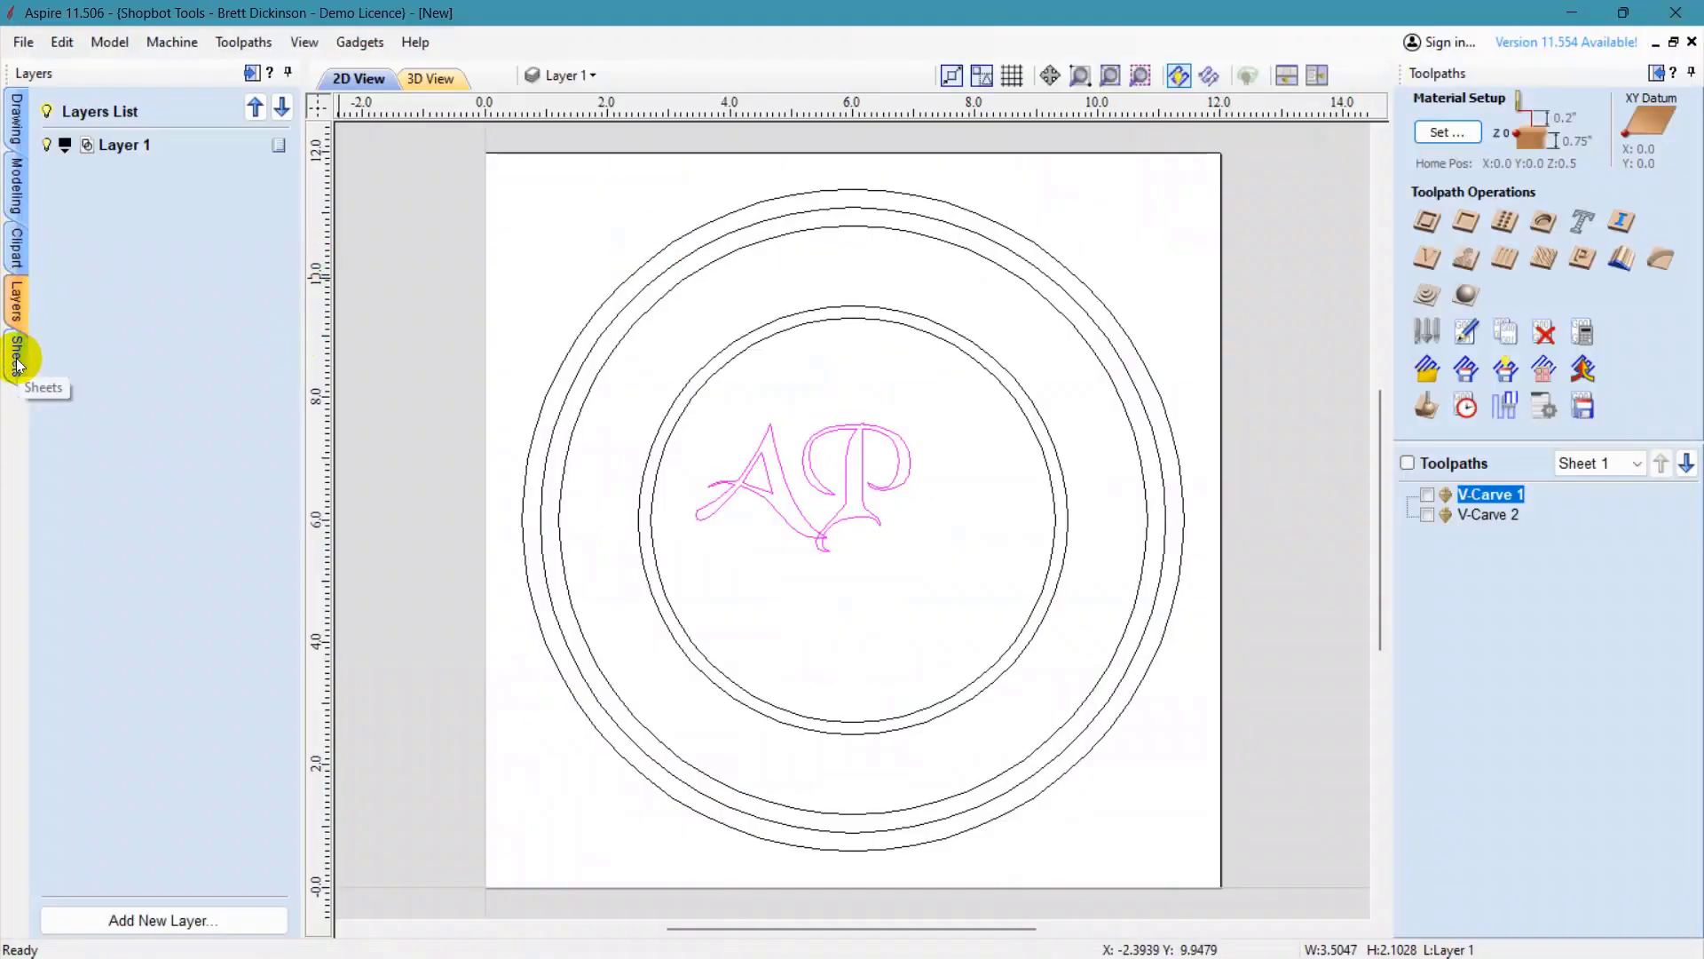
# - Show the Sheets list, read the Sheets Tab help on activating, adding, editing and deleting sheets, and close the page
pyautogui.click(16, 364)
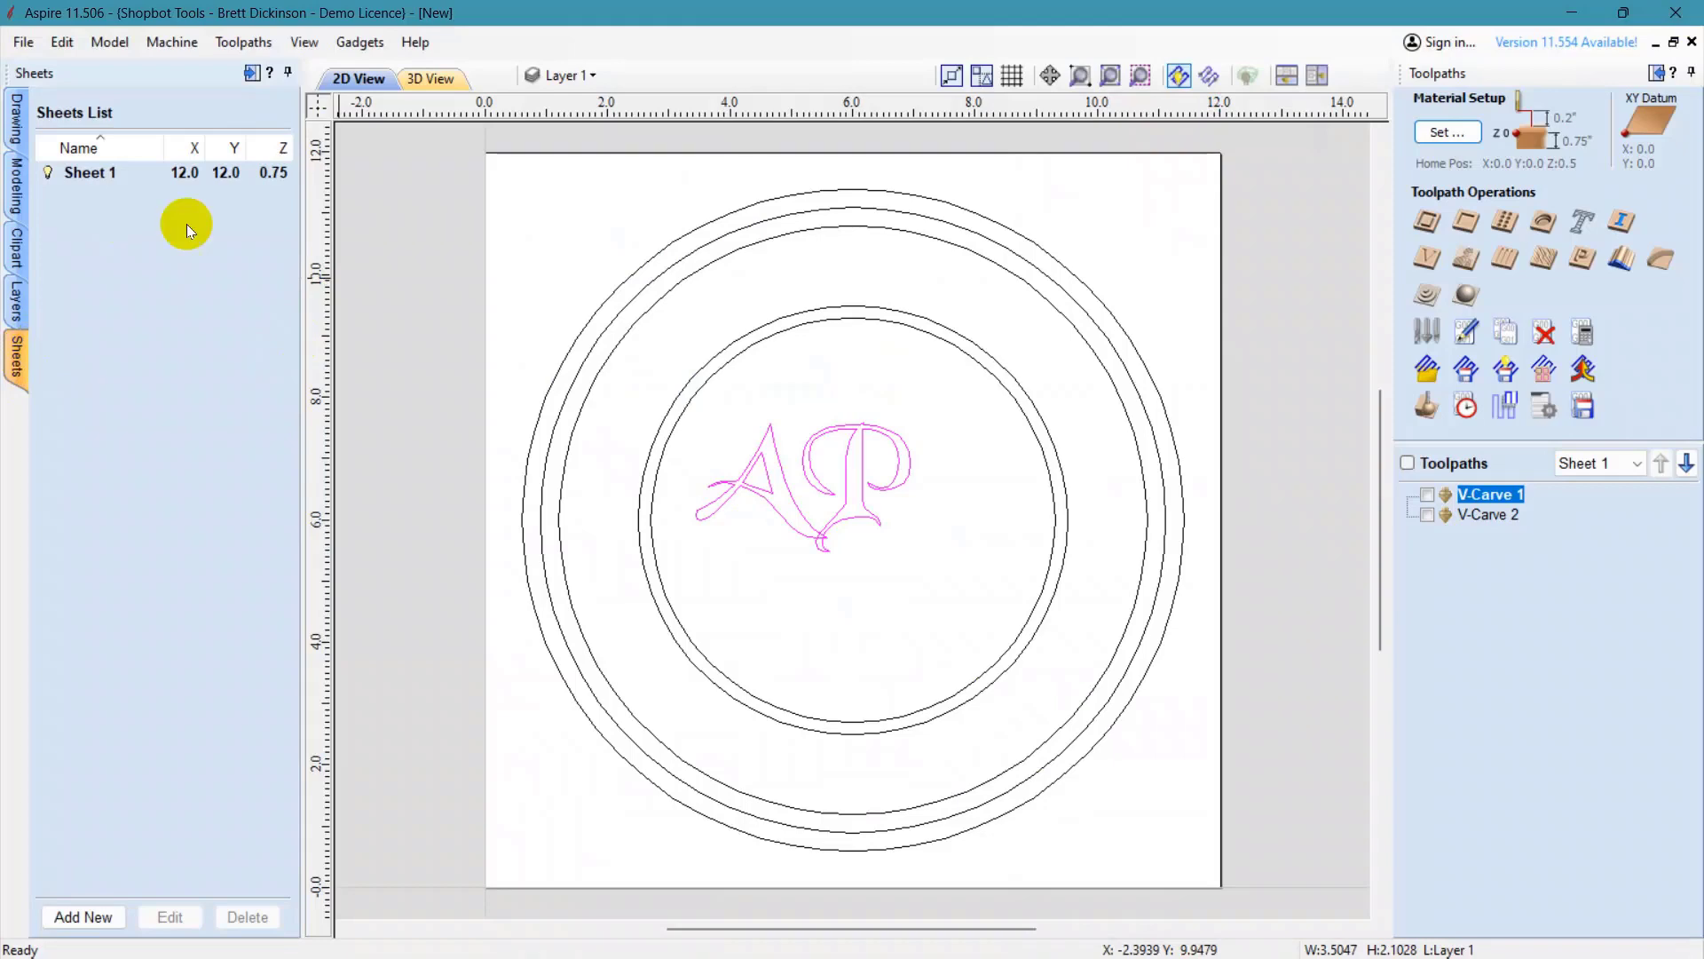
pyautogui.click(270, 73)
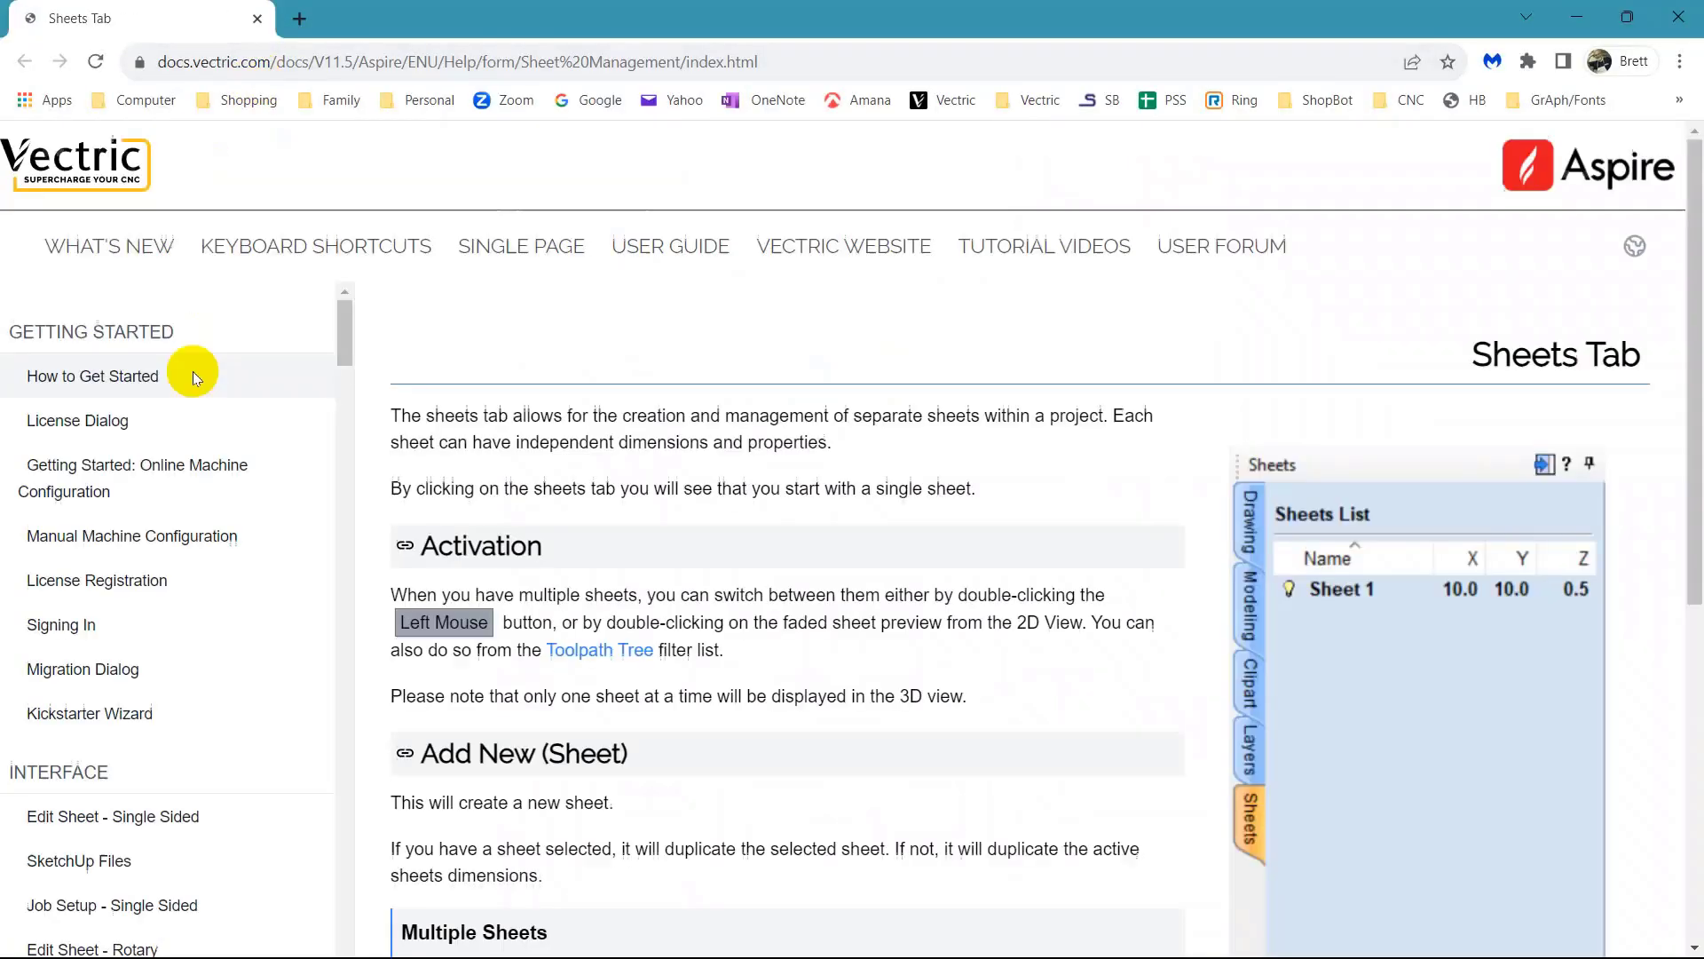
pyautogui.scroll(-9, 545, 522)
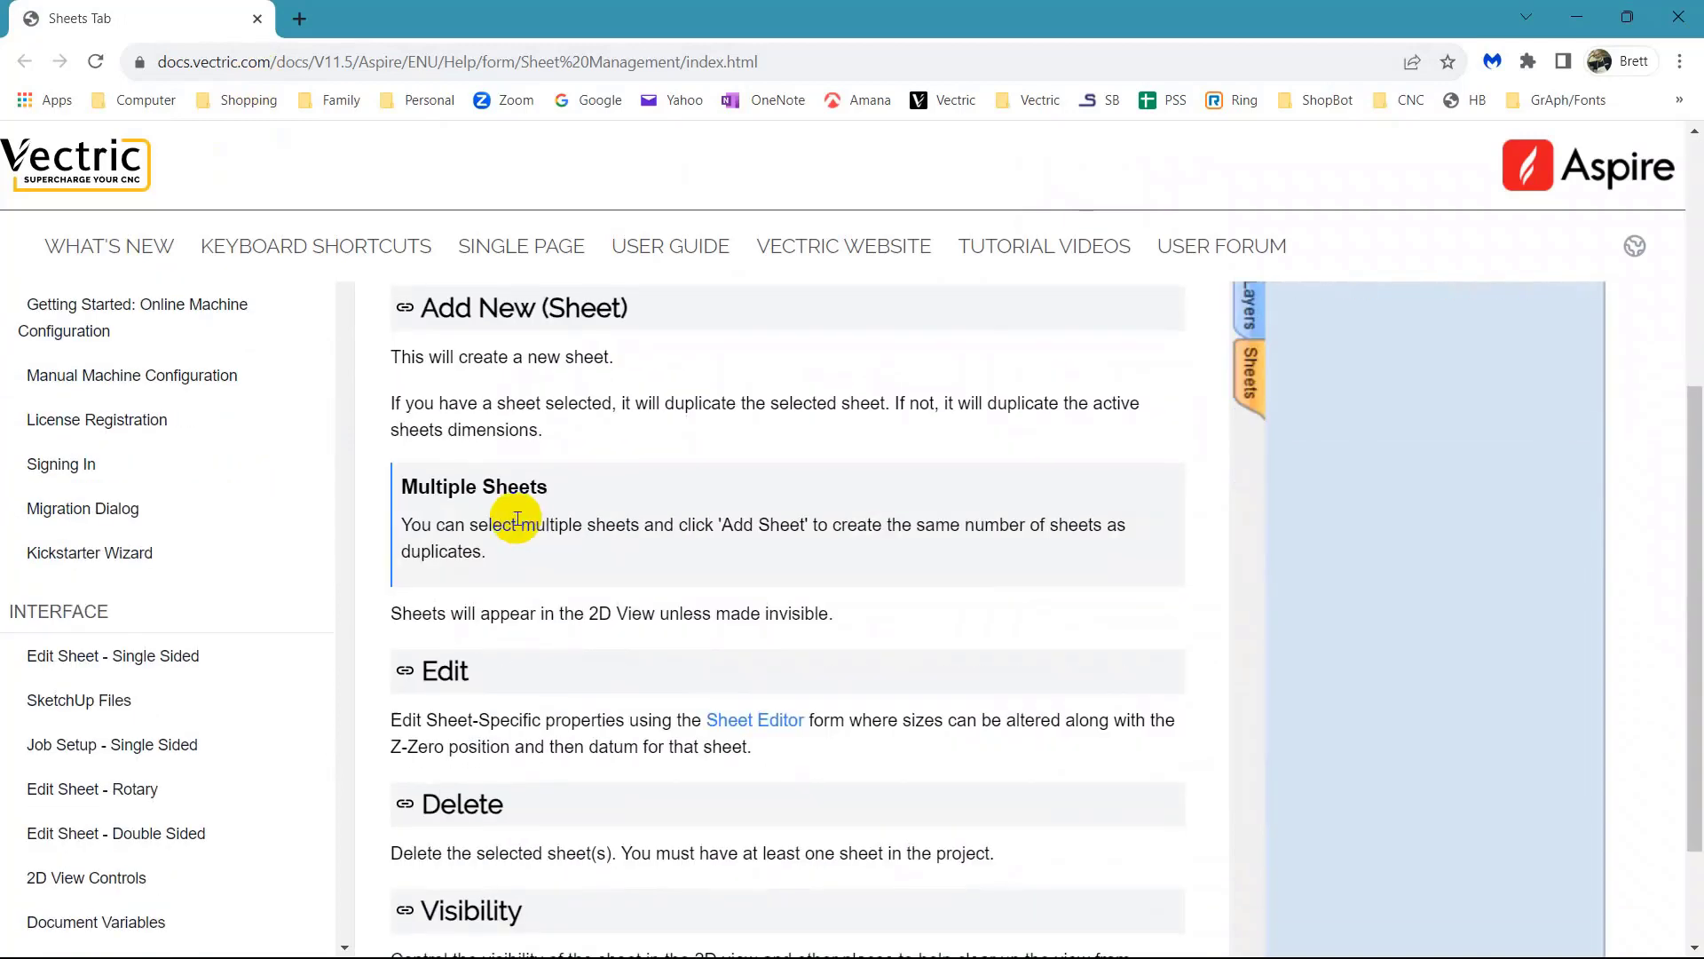
pyautogui.scroll(8, 507, 524)
pyautogui.scroll(1, 518, 499)
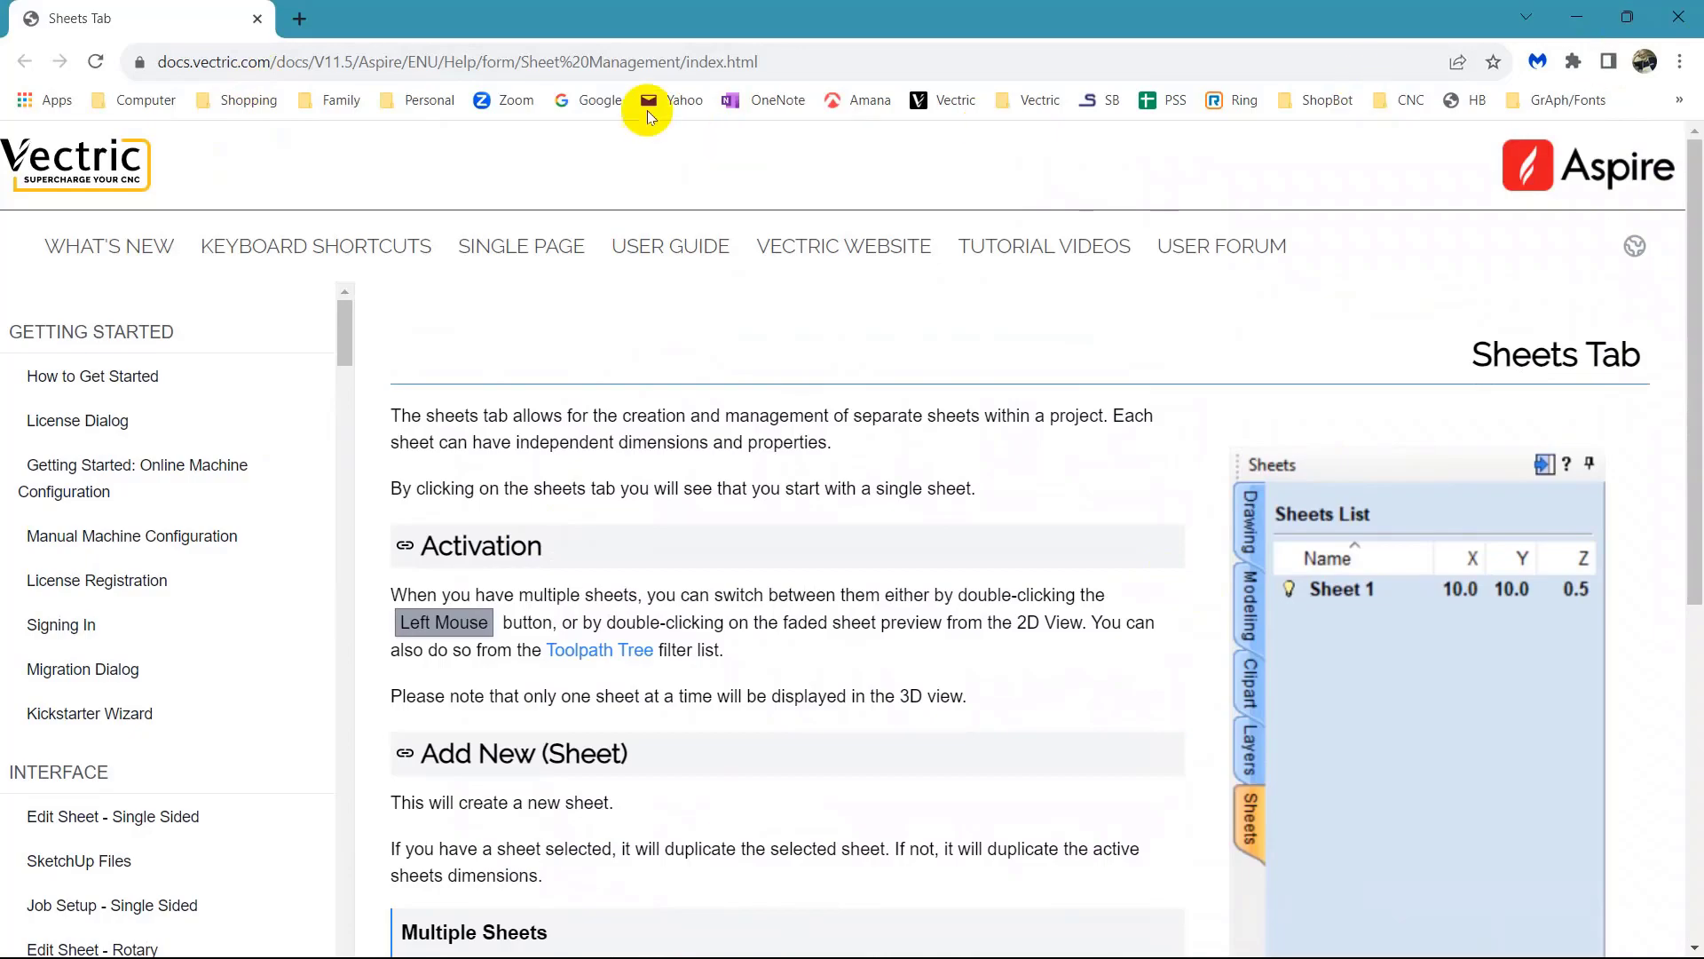
pyautogui.click(1681, 20)
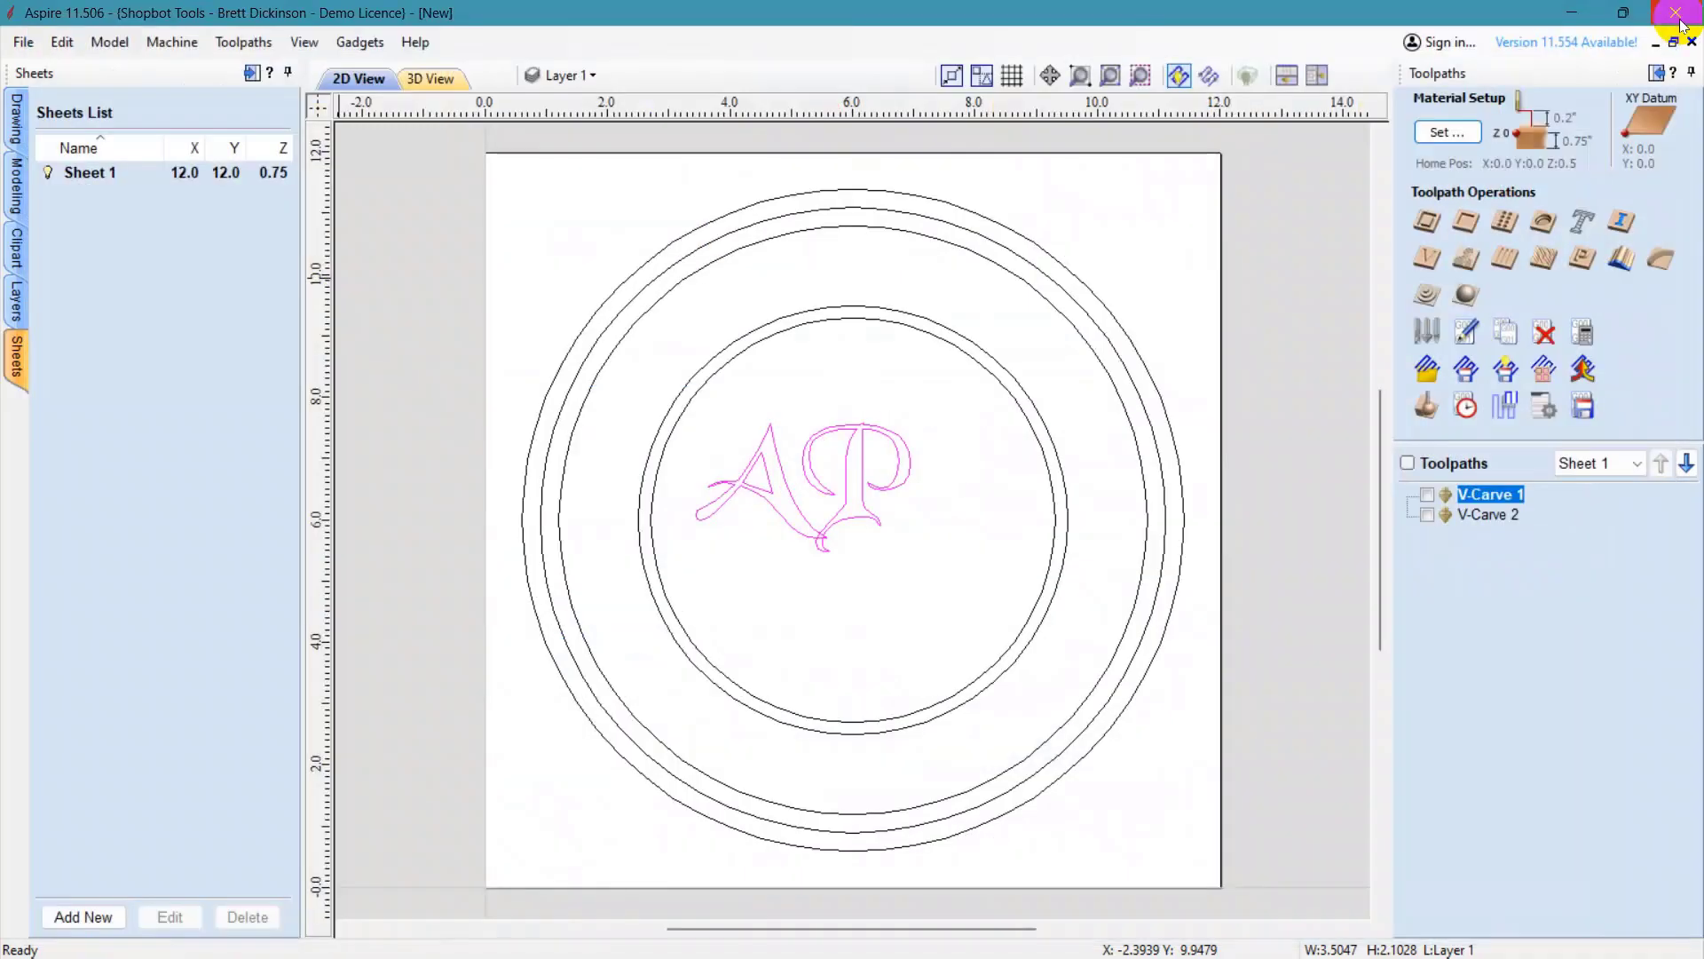
# - Return to the drawing tools, activate the Text Selection tool on the AP lettering, and open the general drawing help page
pyautogui.click(17, 125)
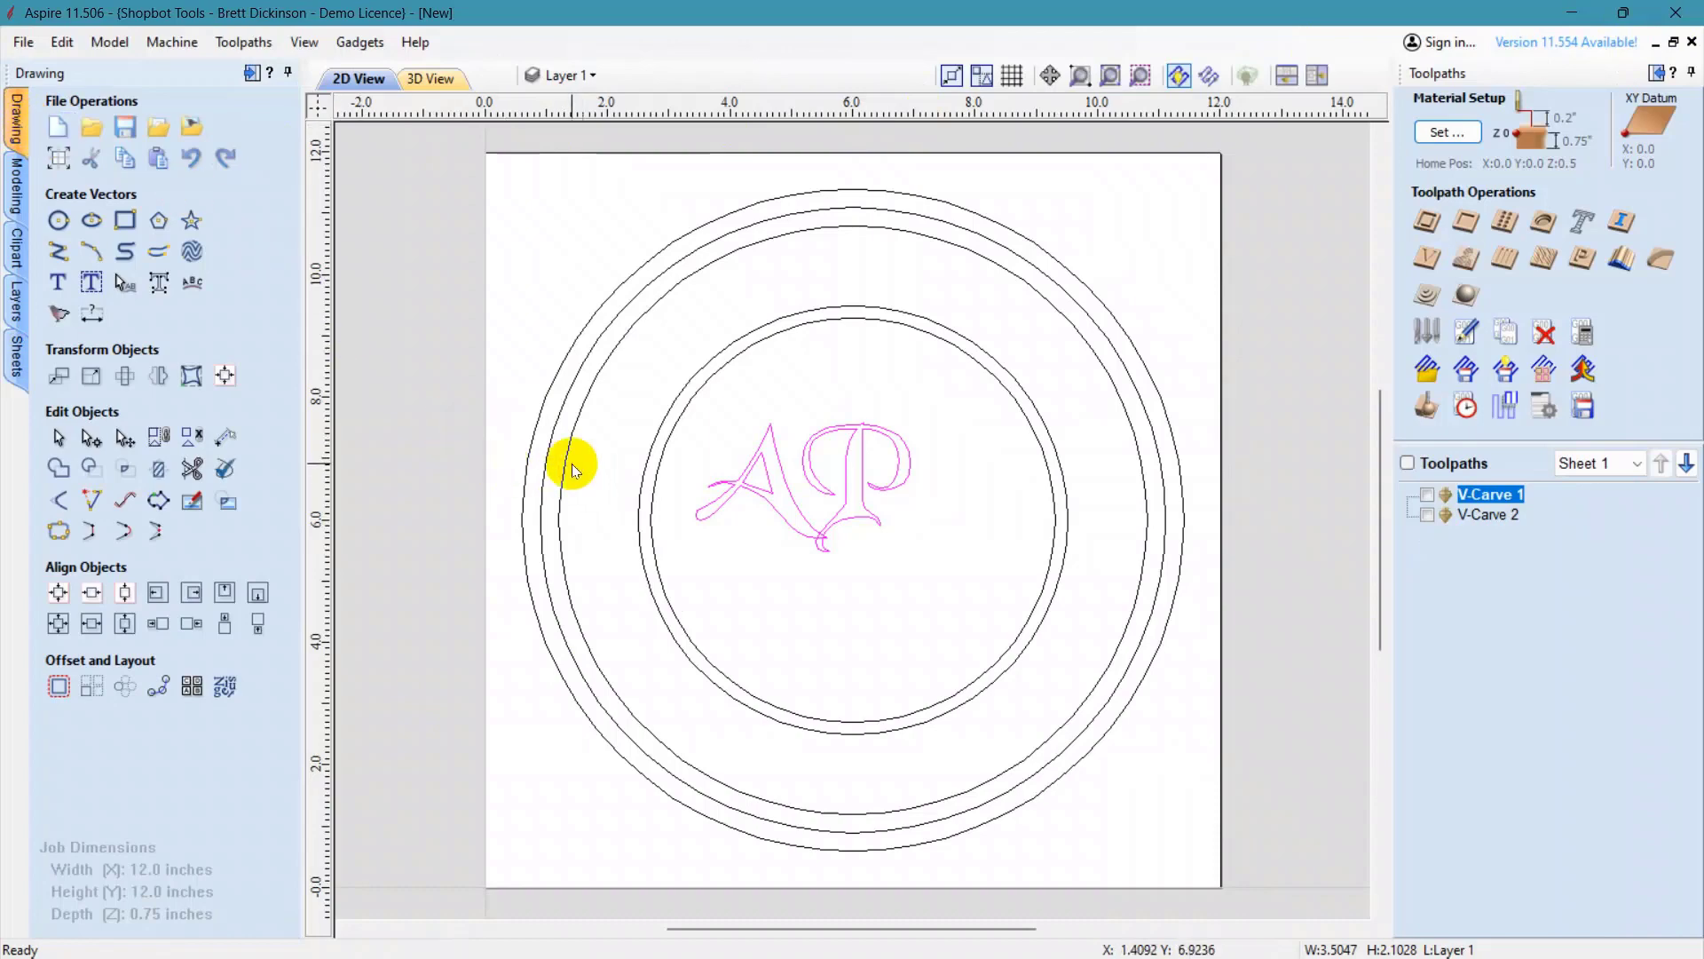
pyautogui.click(130, 289)
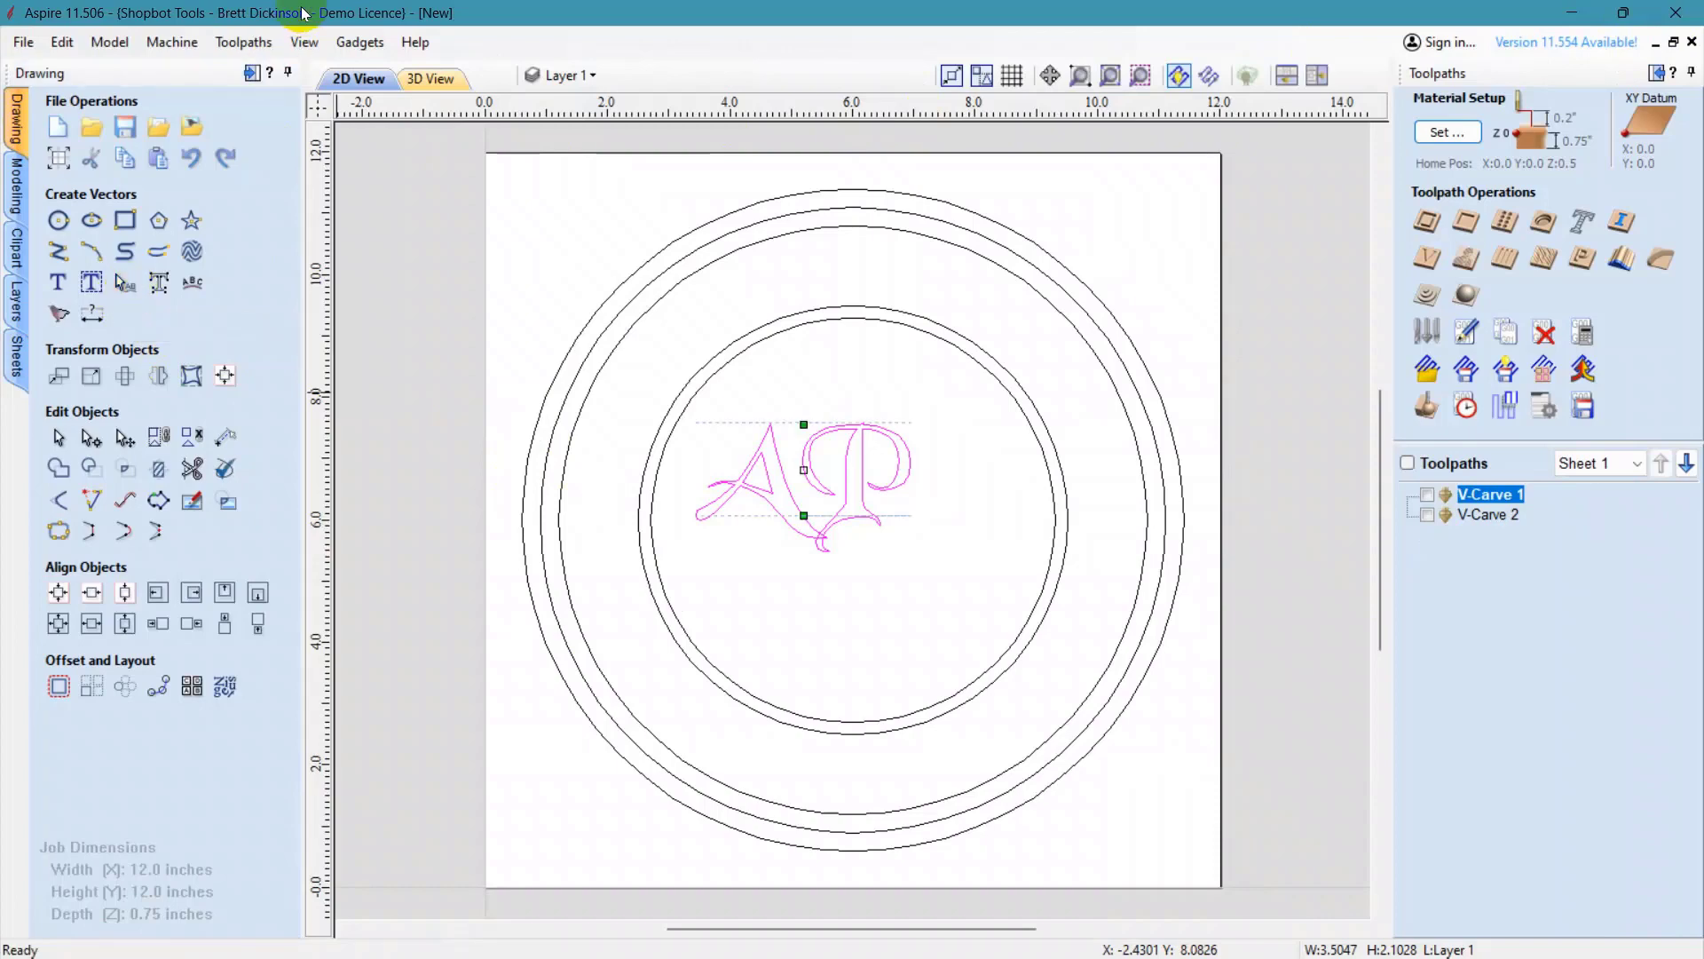
pyautogui.click(268, 72)
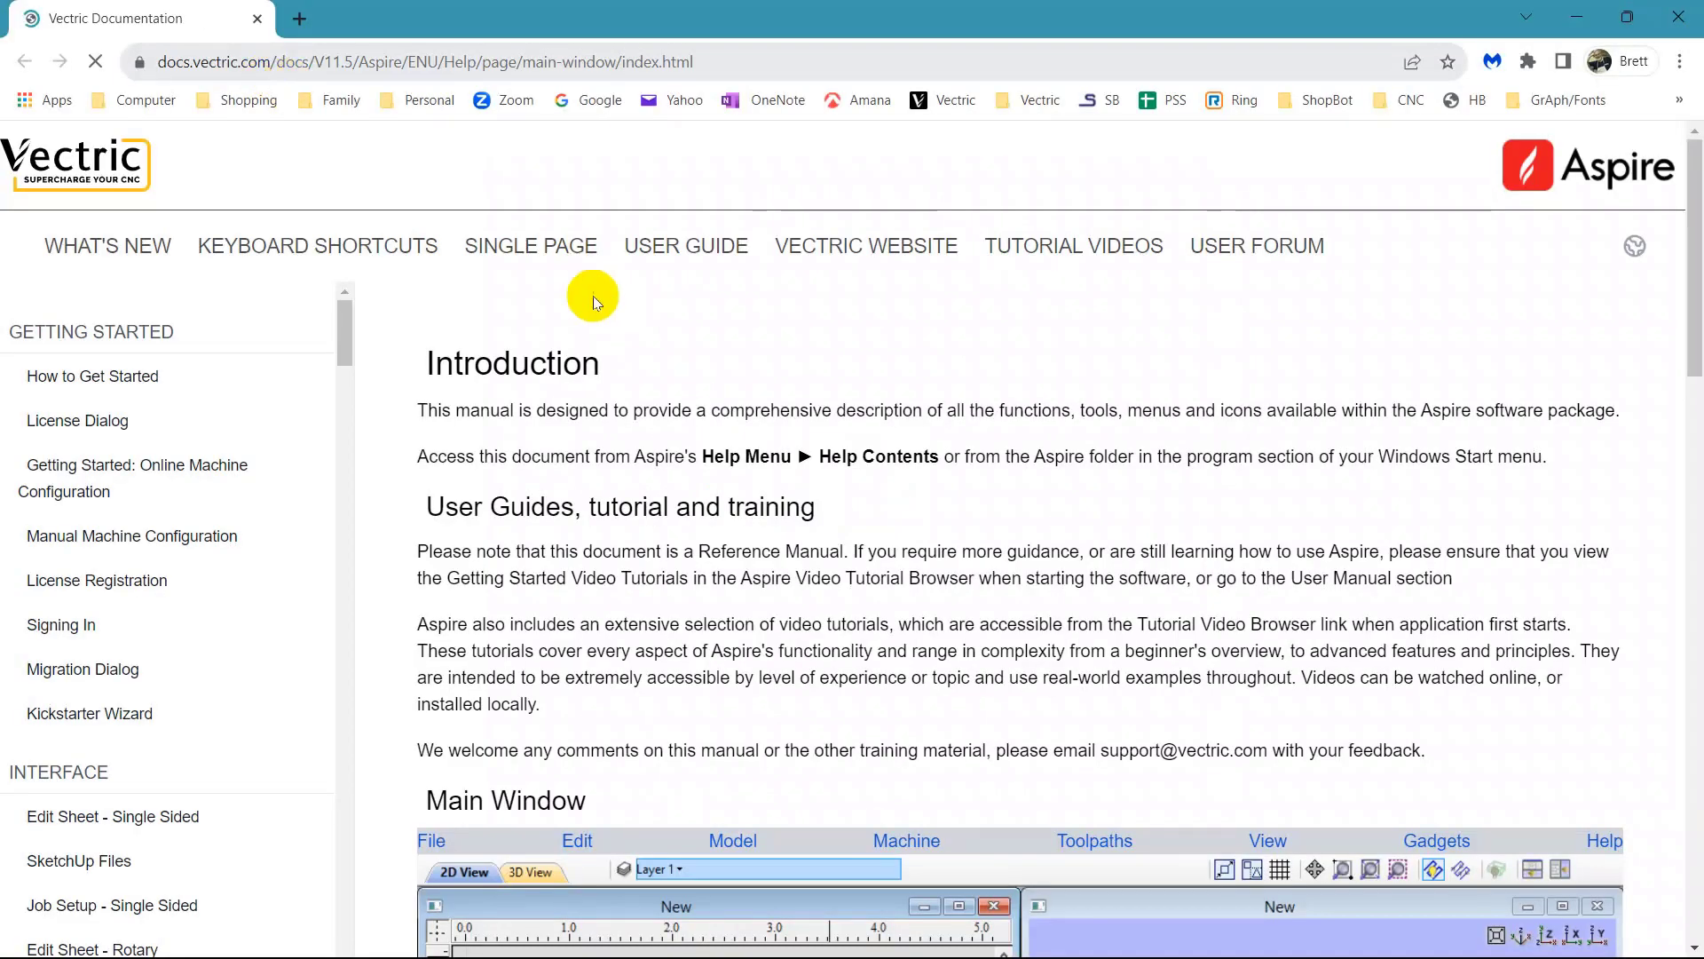
# - Look through the Main Window help page down to the Drawing Tab icon overview
pyautogui.scroll(-10, 958, 460)
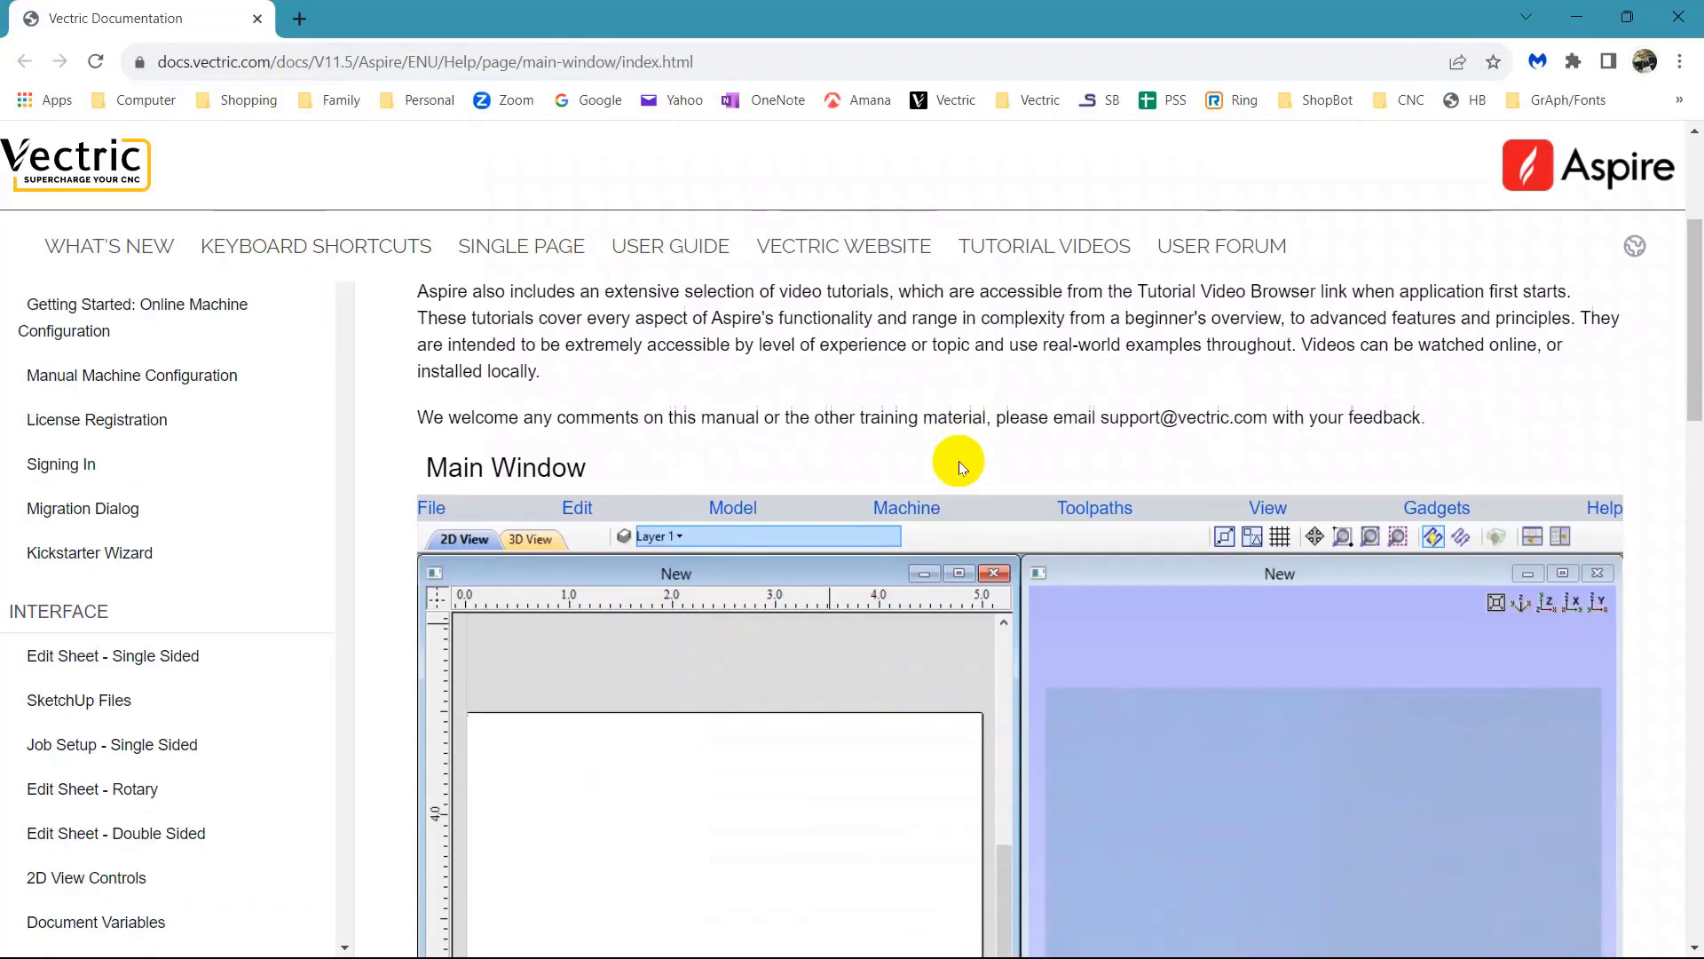
pyautogui.scroll(3, 958, 468)
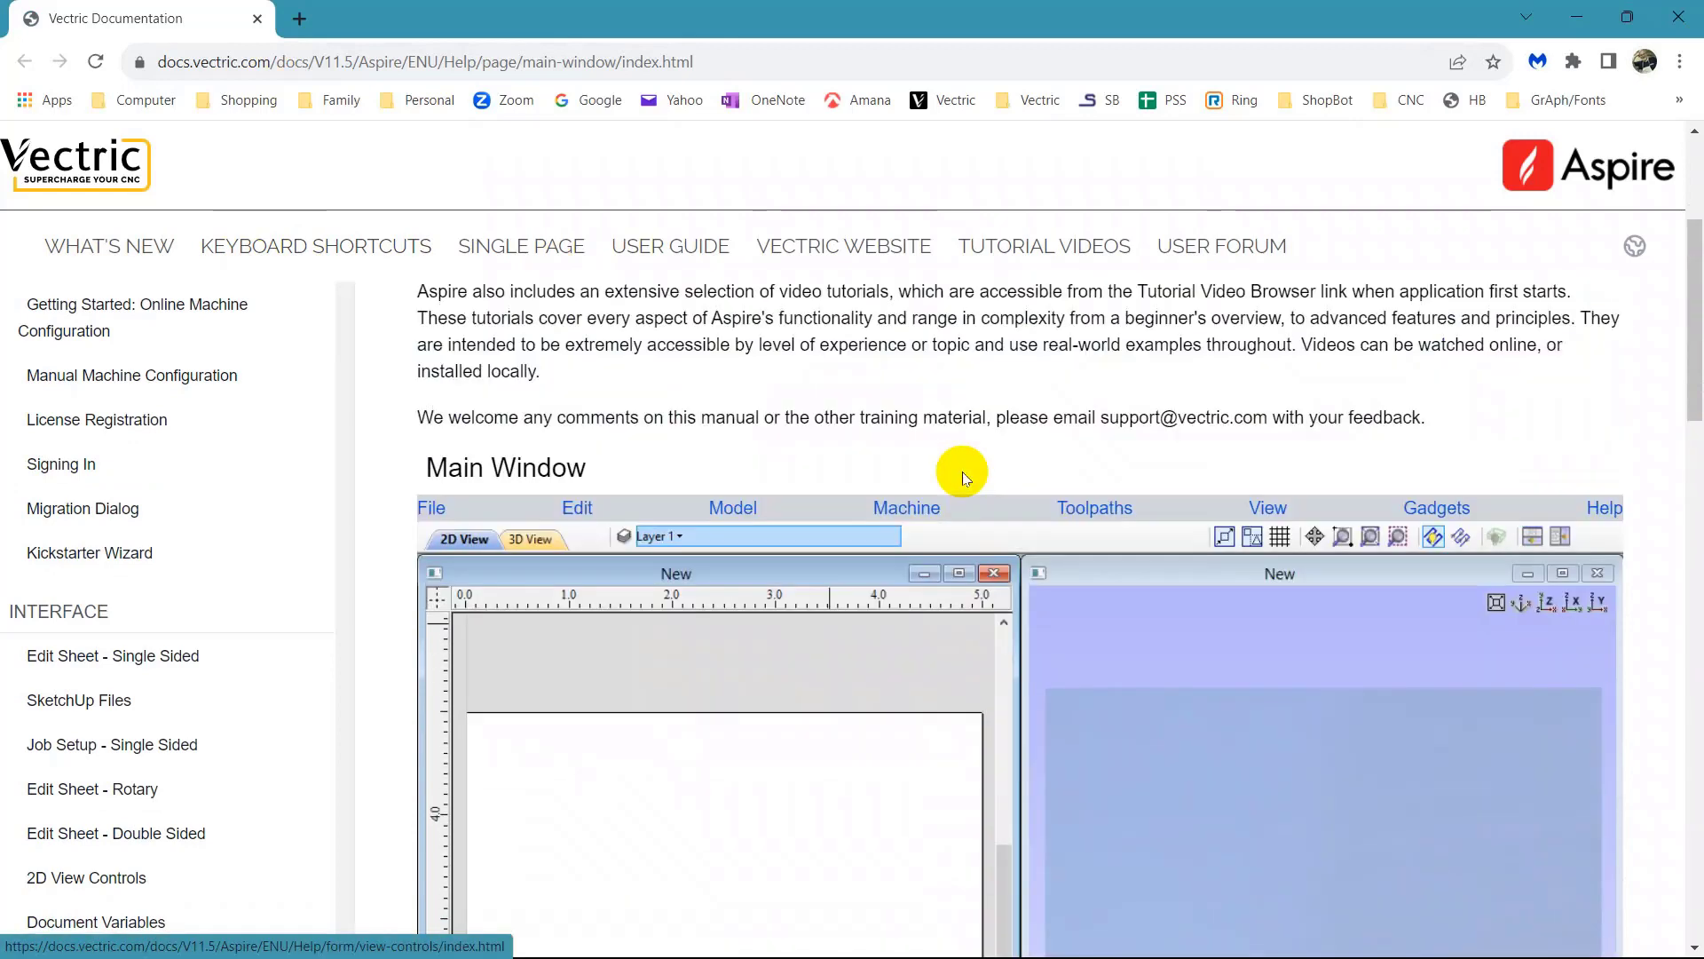
pyautogui.scroll(2, 963, 471)
pyautogui.scroll(-1, 1013, 477)
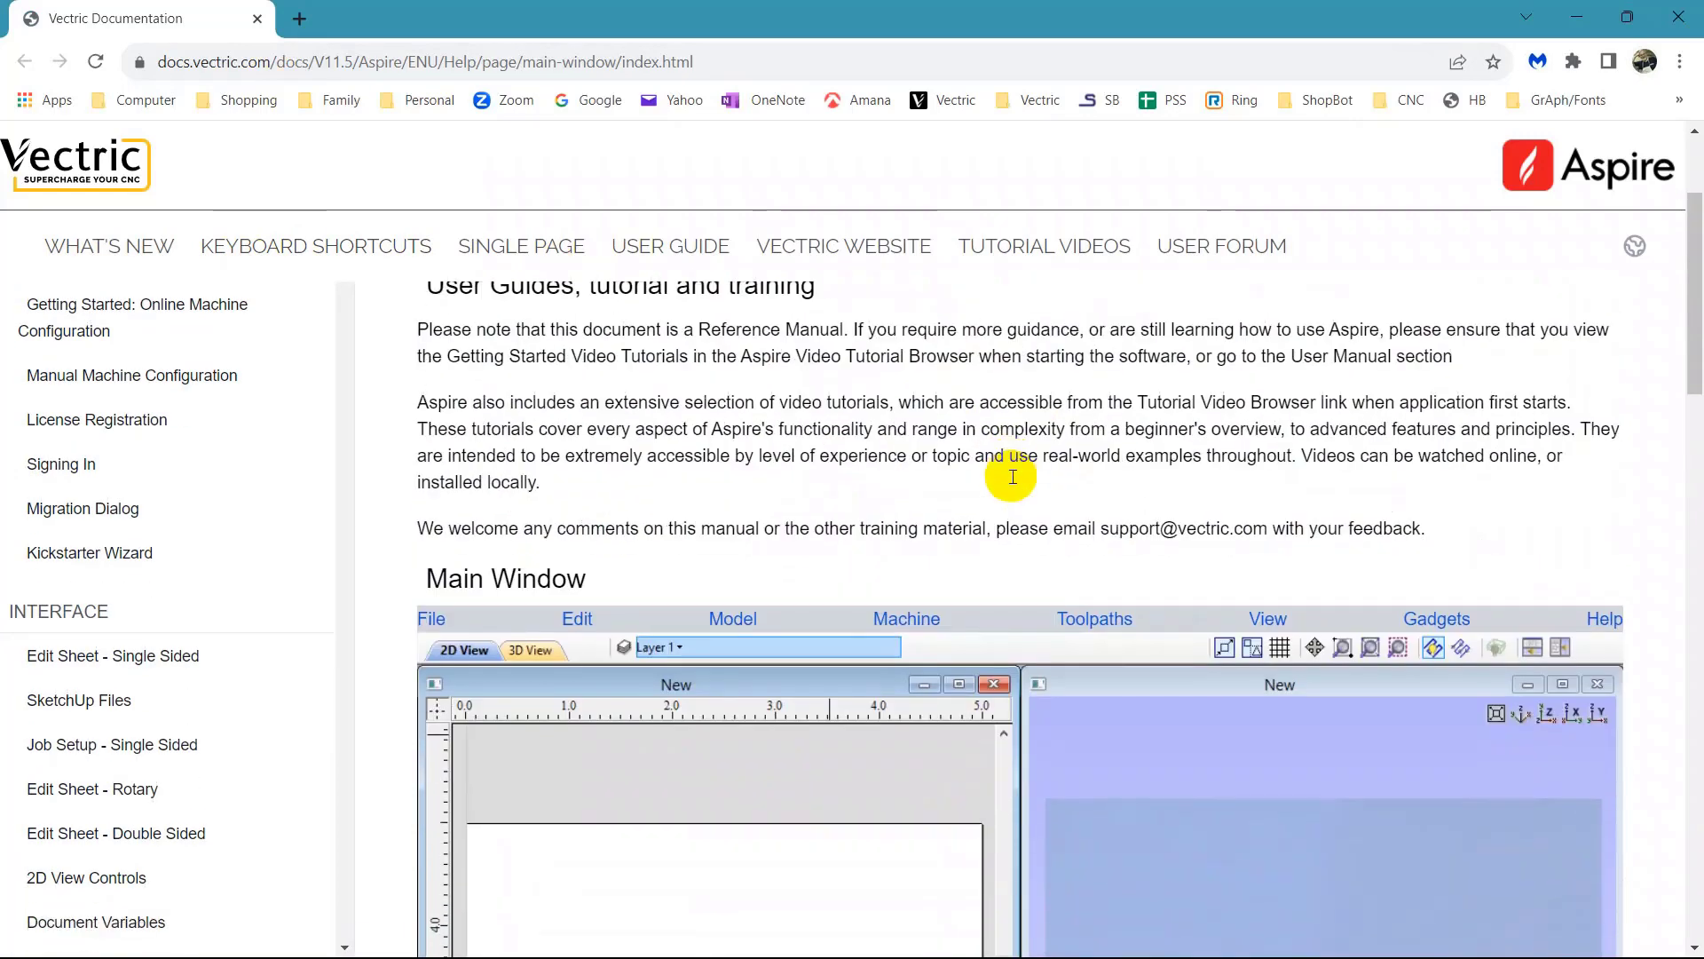
pyautogui.scroll(-3, 1013, 477)
pyautogui.scroll(-3, 1012, 480)
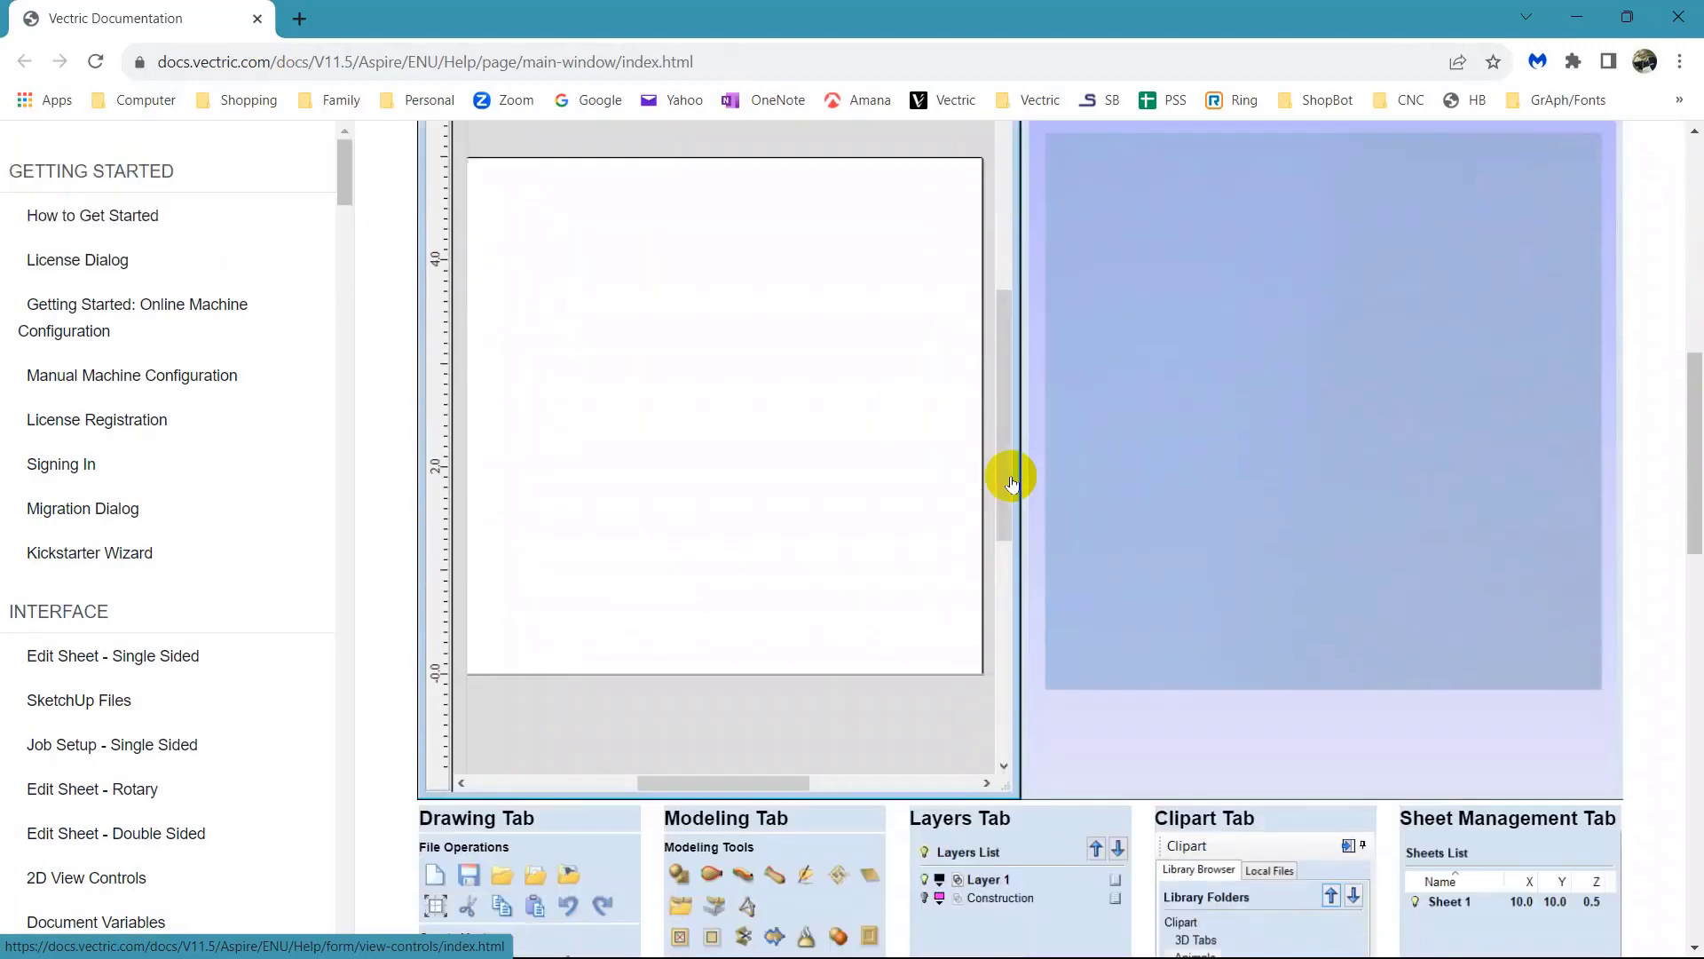
pyautogui.scroll(-5, 1012, 479)
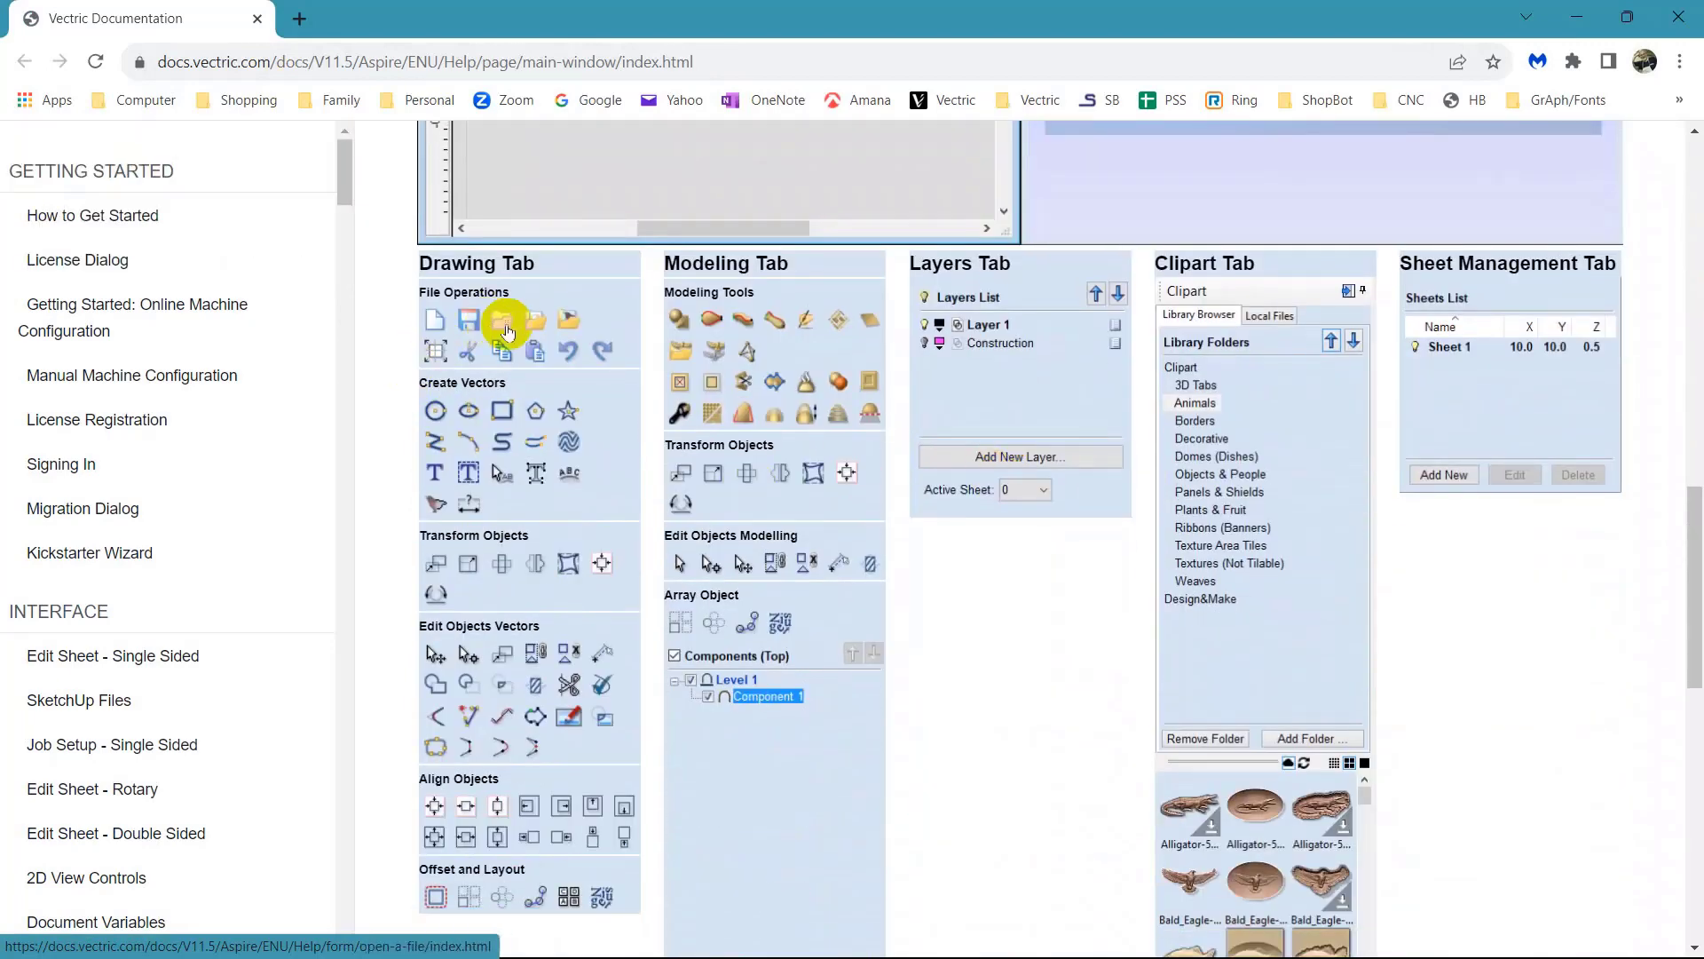
# - Open the Text Selection help from the icon overview, read about letter kerning, line spacing and text arching, and close it
pyautogui.click(503, 477)
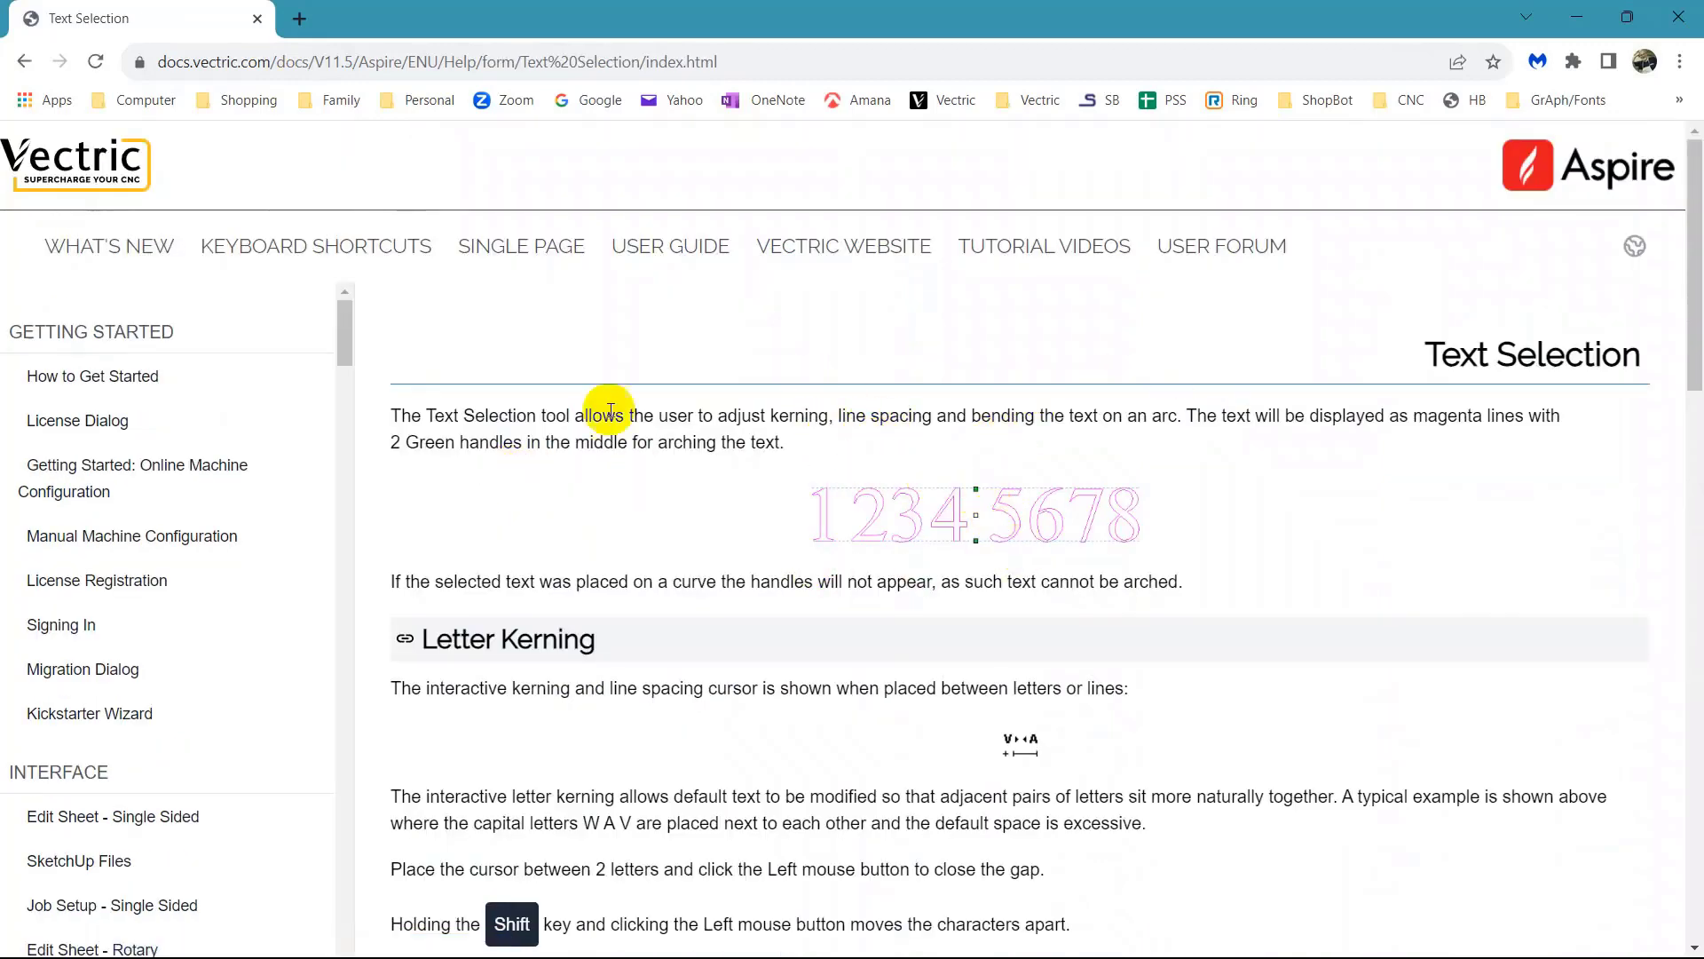
pyautogui.scroll(-6, 696, 460)
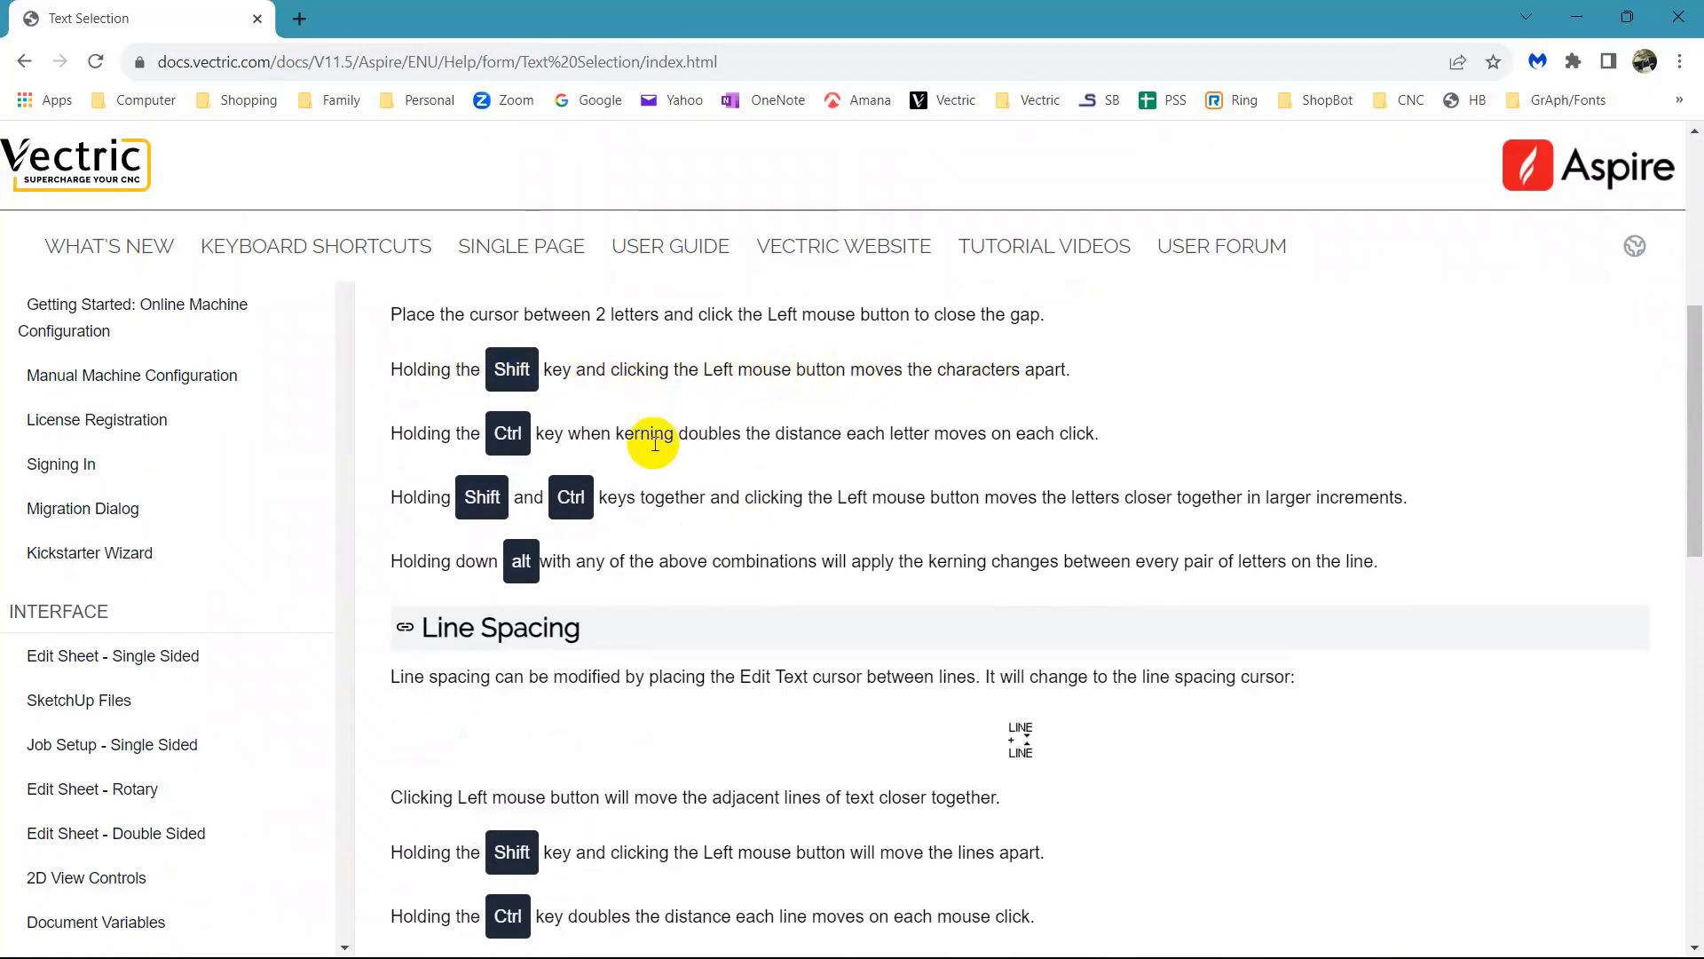
pyautogui.scroll(-1, 652, 455)
pyautogui.scroll(-5, 653, 454)
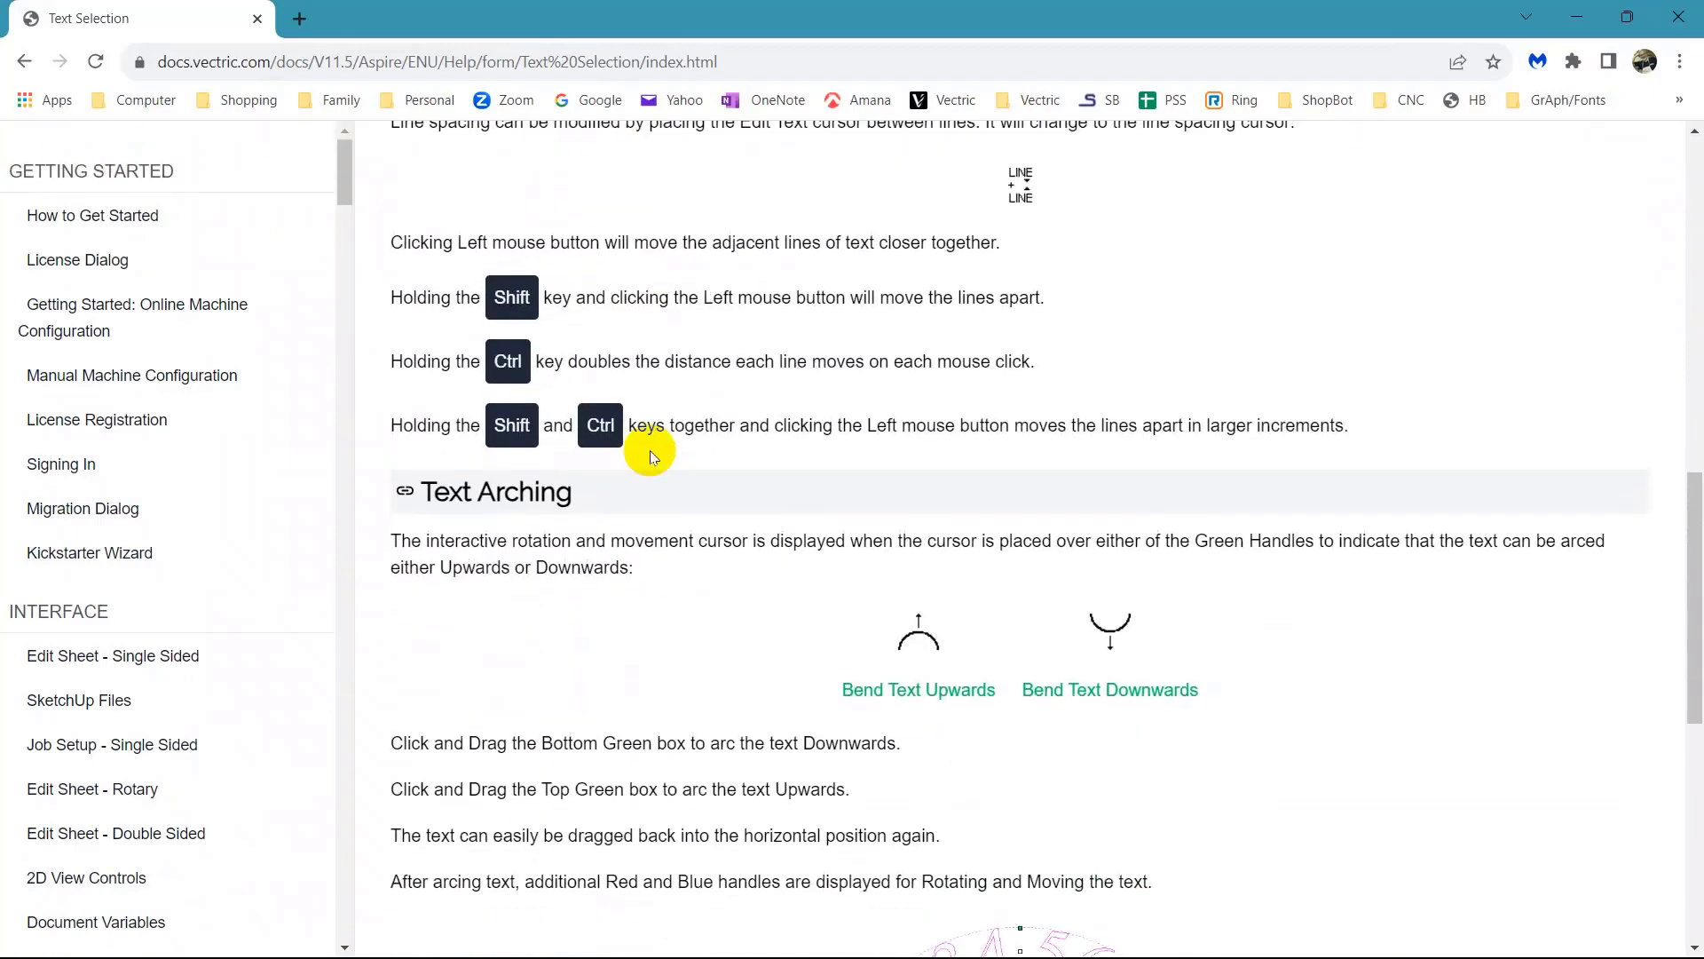
pyautogui.scroll(-3, 651, 457)
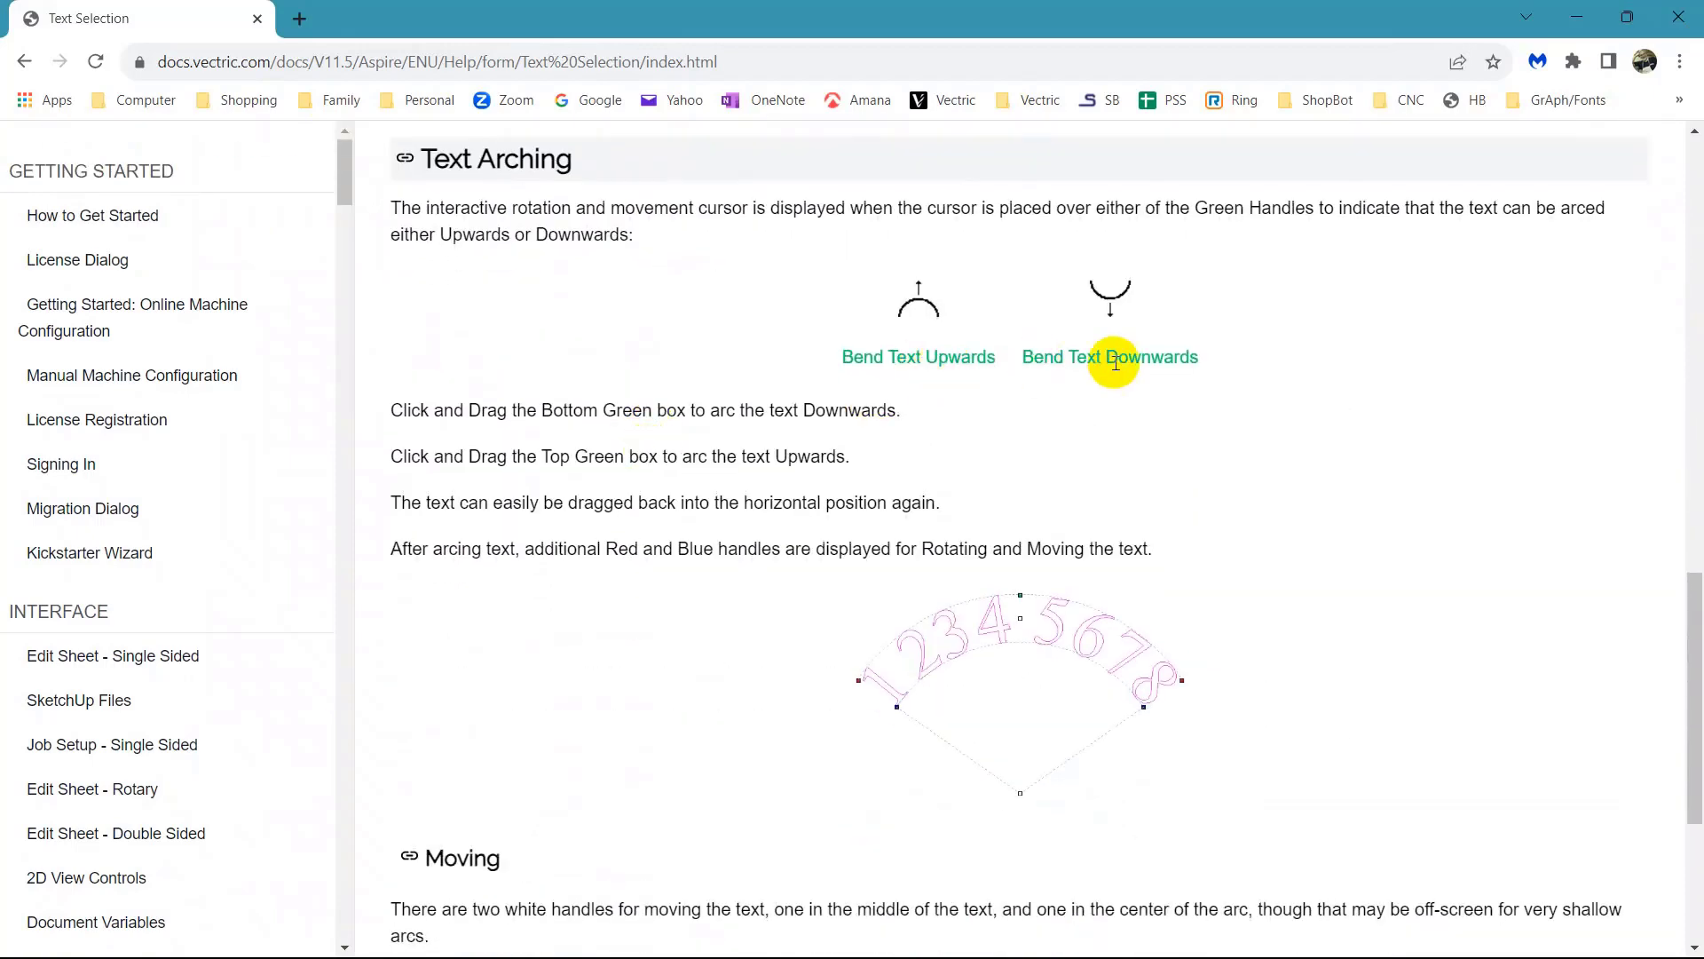
pyautogui.scroll(-4, 982, 563)
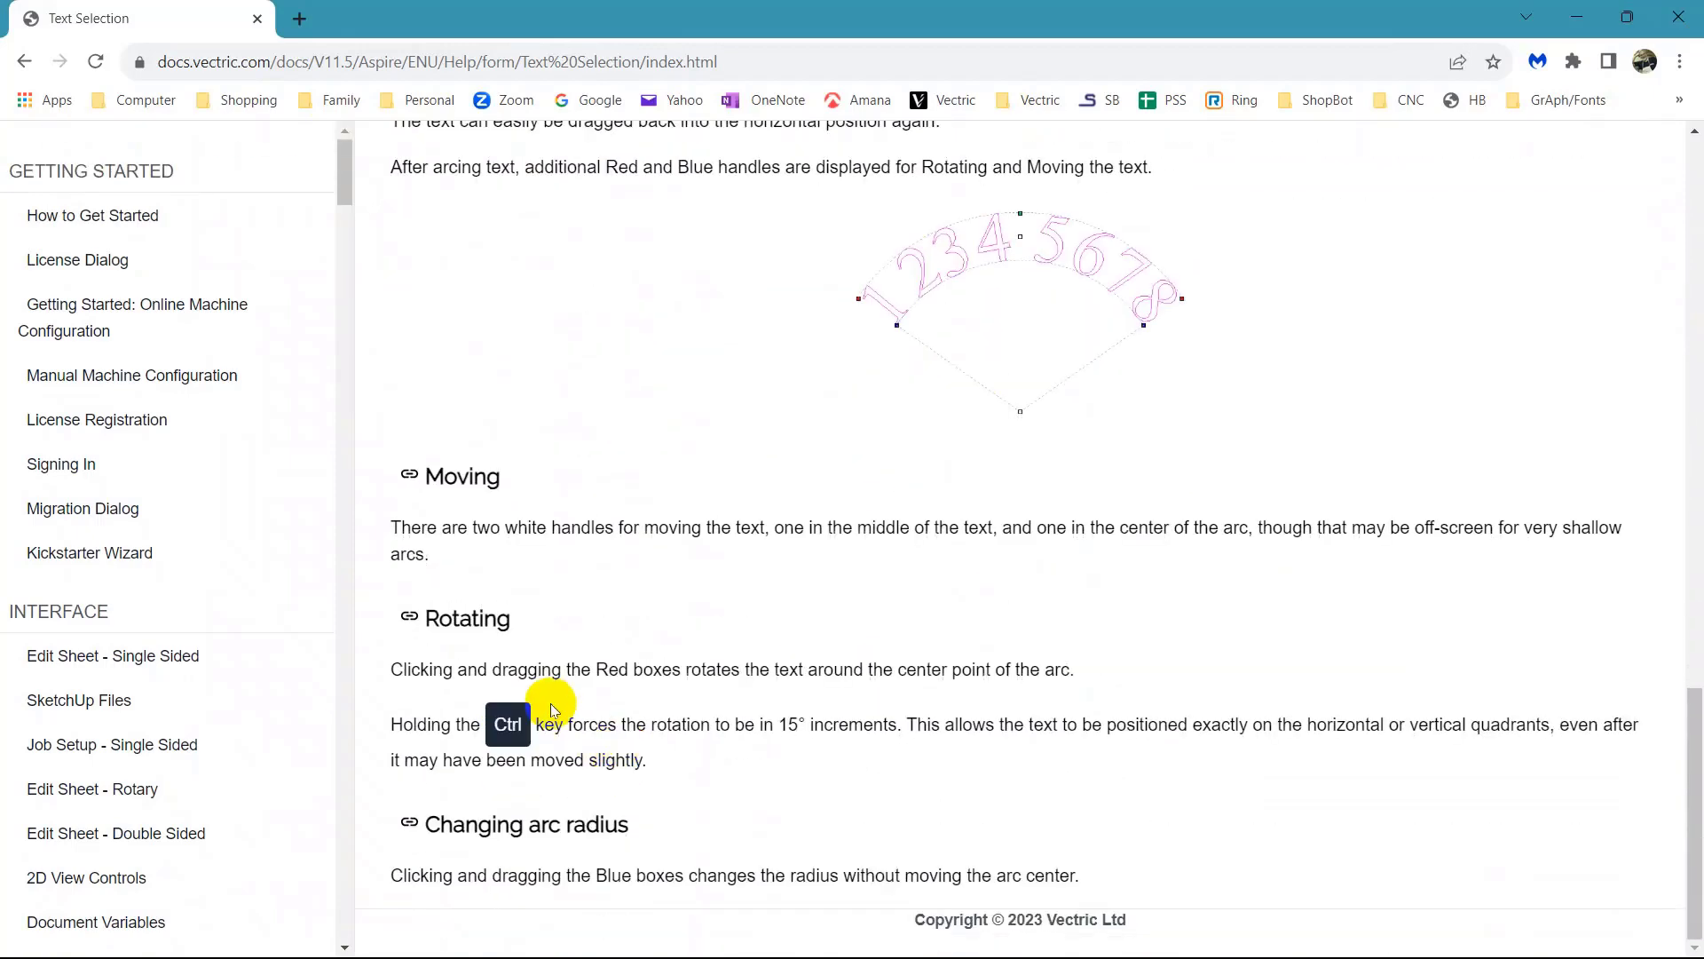
pyautogui.scroll(15, 839, 568)
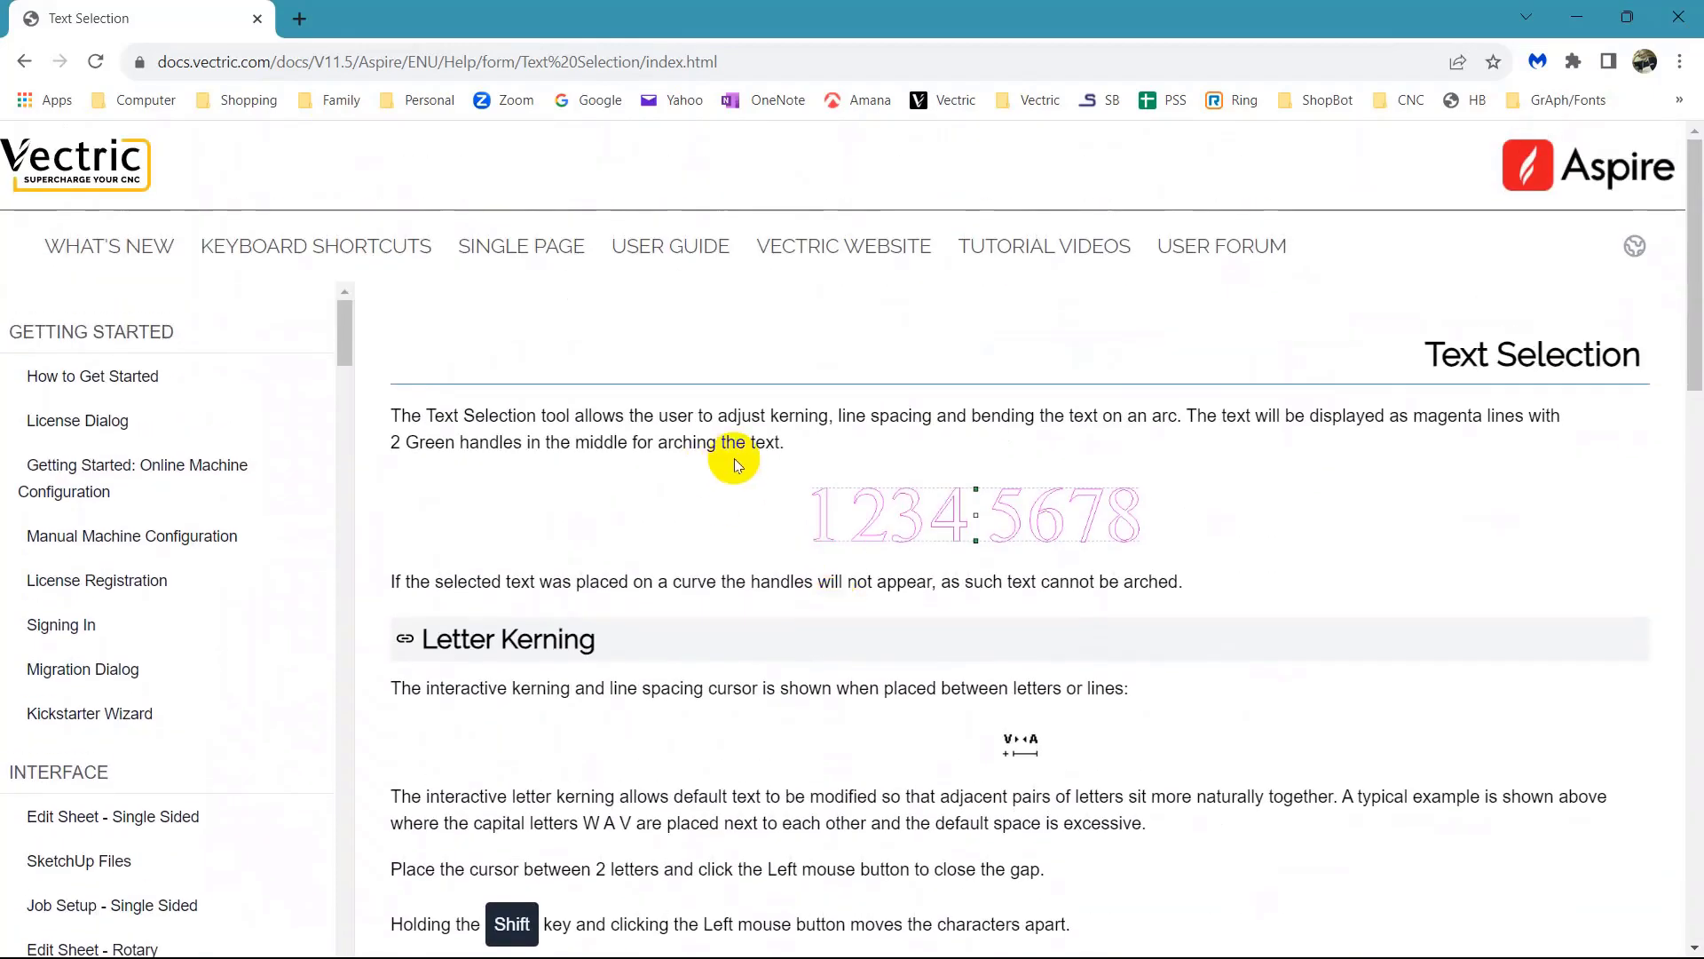
pyautogui.click(1677, 17)
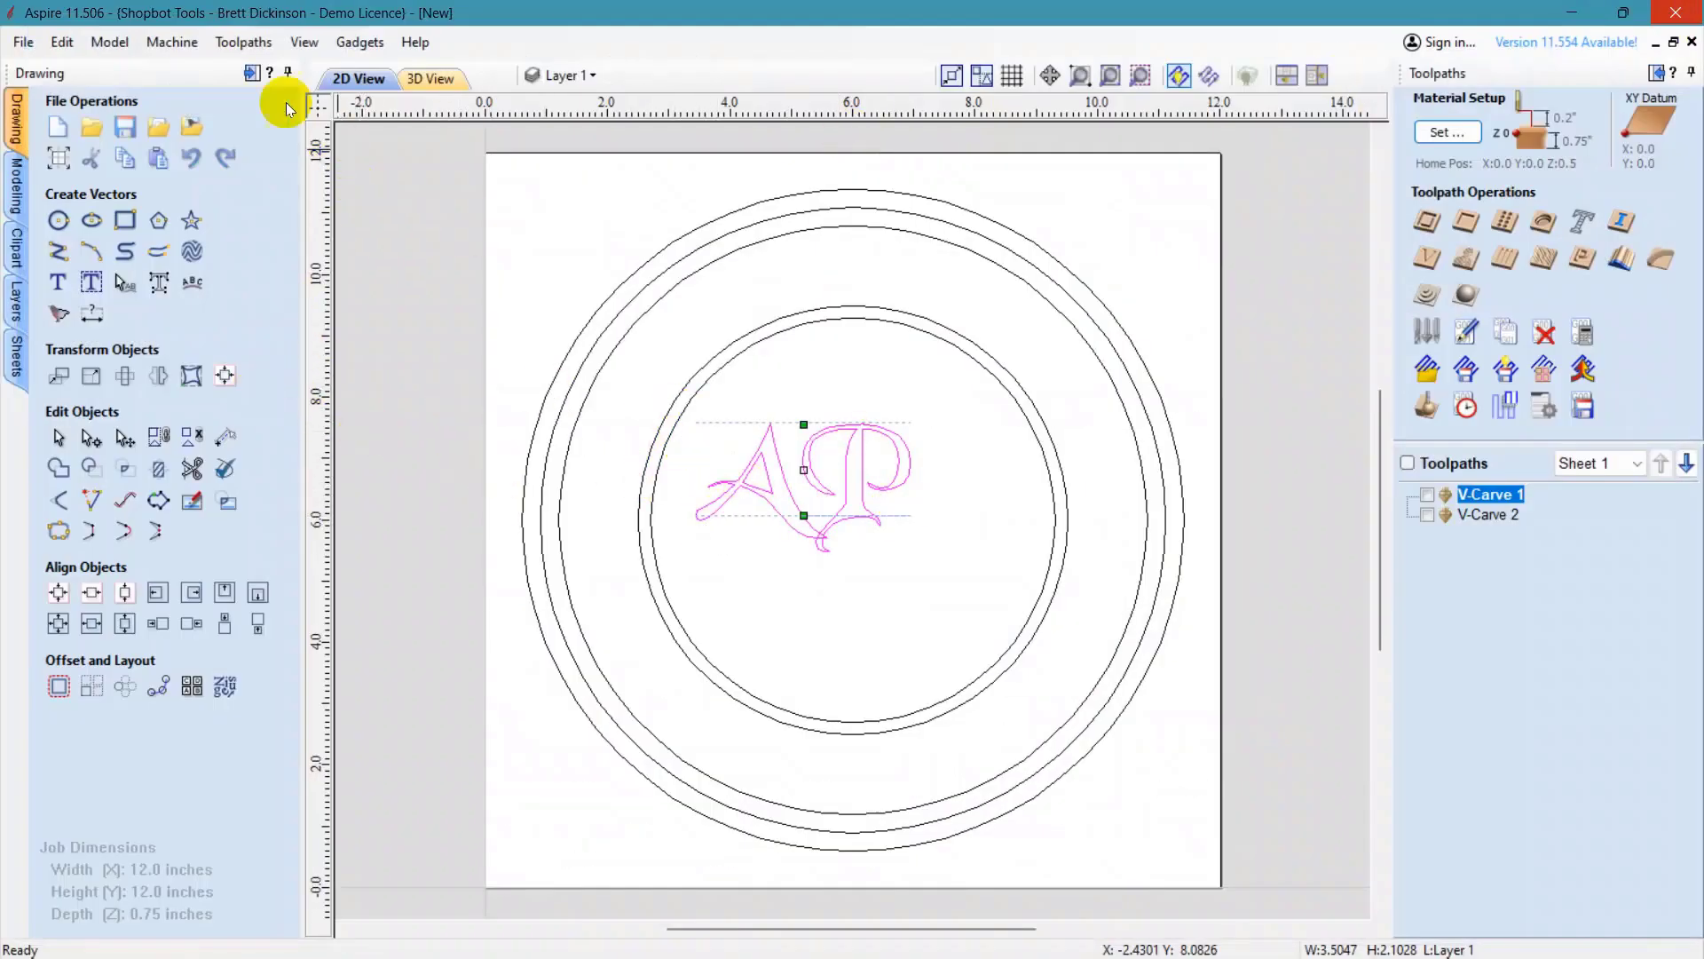
# - Reopen the Main Window help, view the overviews of the Drawing, Modeling, Layers, Clipart and Sheet Management tabs, and close it
pyautogui.click(269, 75)
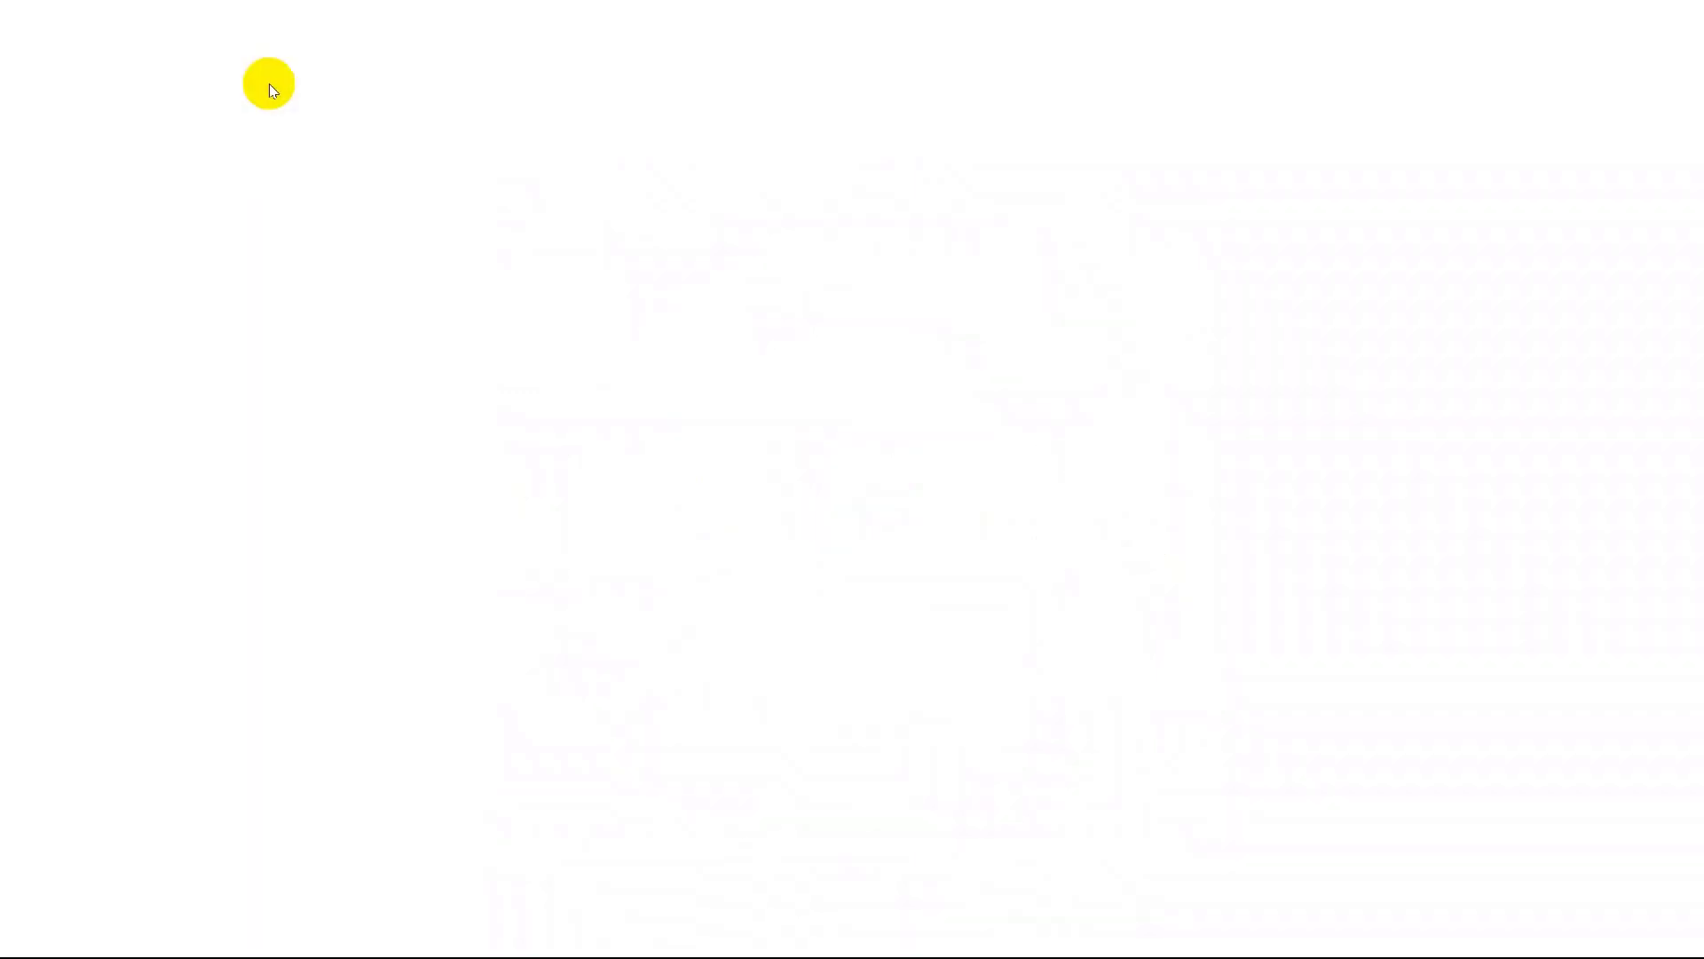
pyautogui.scroll(-12, 629, 406)
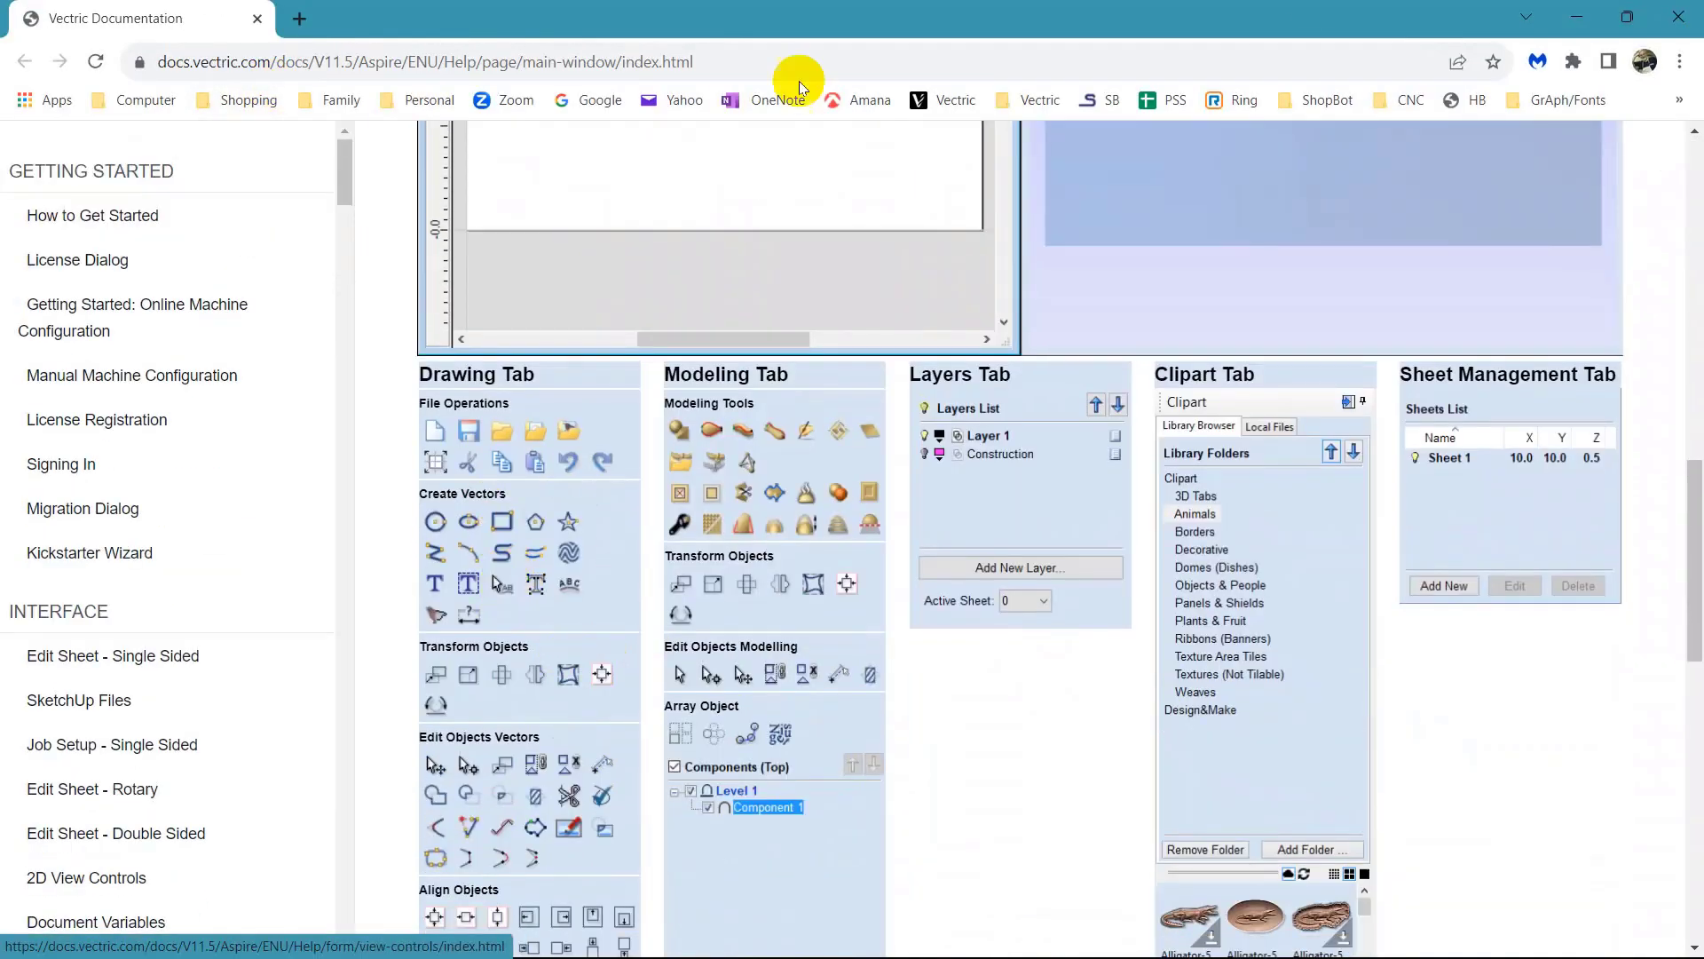
pyautogui.click(1672, 20)
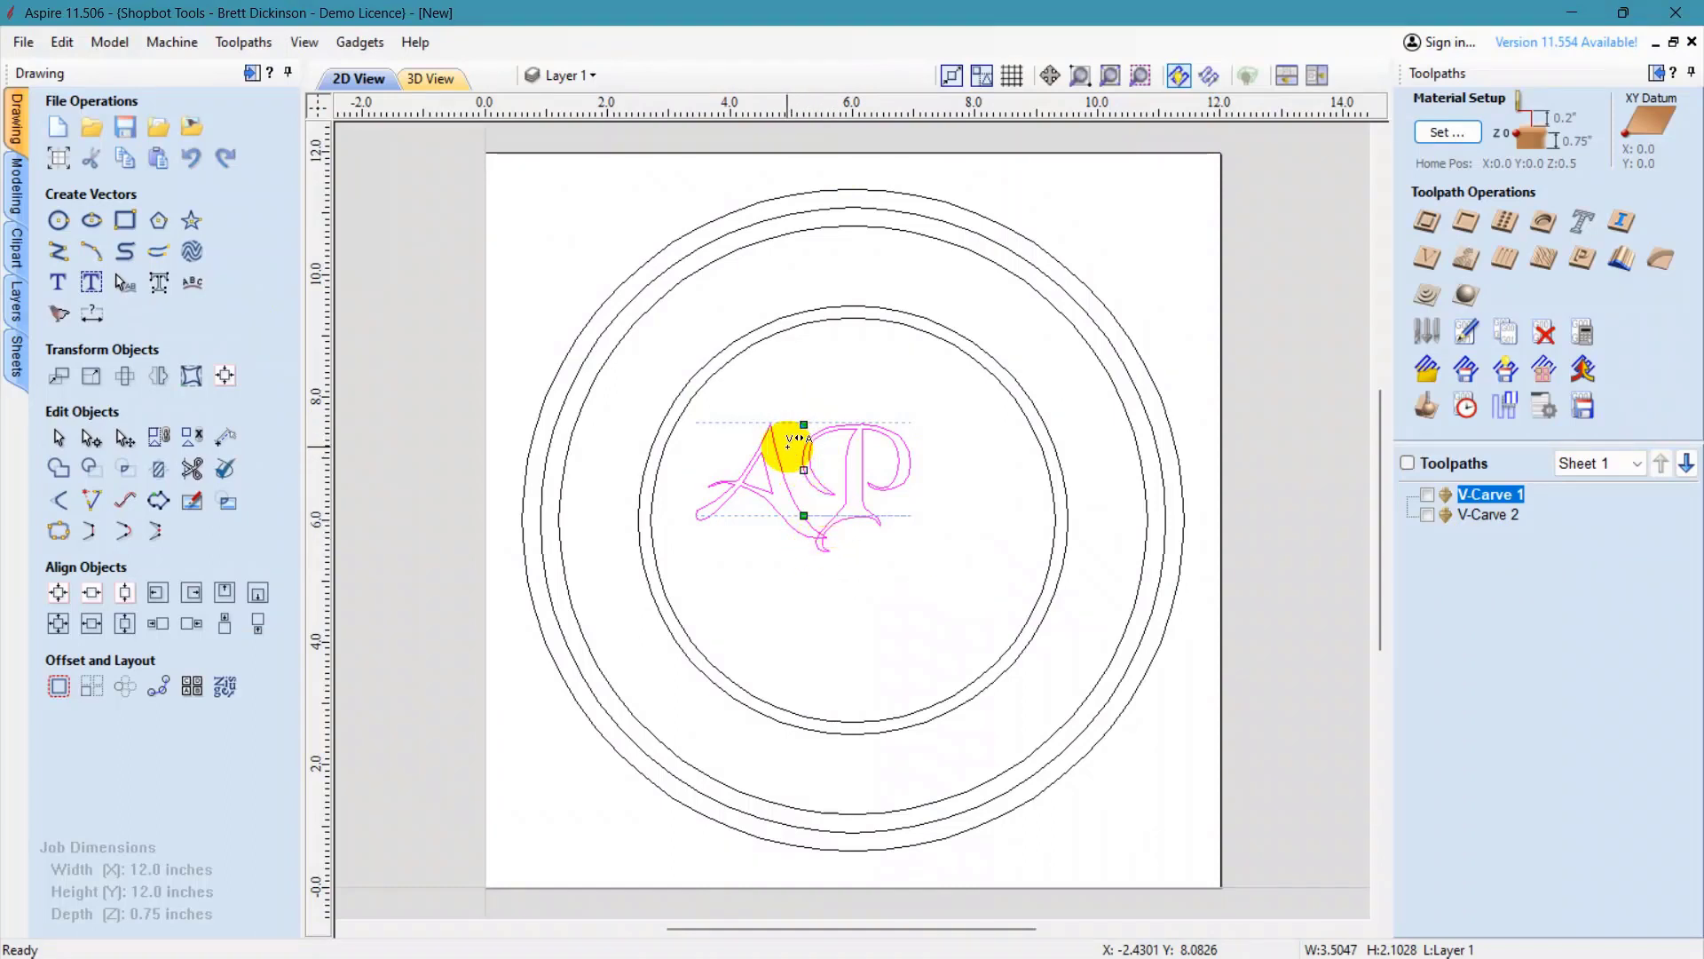
# - Widen the letter spacing of the AP lettering and arch it, and recalculate the V-Carve 1 toolpath
pyautogui.moveTo(799, 438)
pyautogui.mouseDown()
pyautogui.moveTo(799, 369)
pyautogui.moveTo(775, 535)
pyautogui.moveTo(799, 532)
pyautogui.moveTo(791, 514)
pyautogui.moveTo(799, 577)
pyautogui.moveTo(797, 468)
pyautogui.moveTo(831, 502)
pyautogui.moveTo(825, 435)
pyautogui.mouseUp()
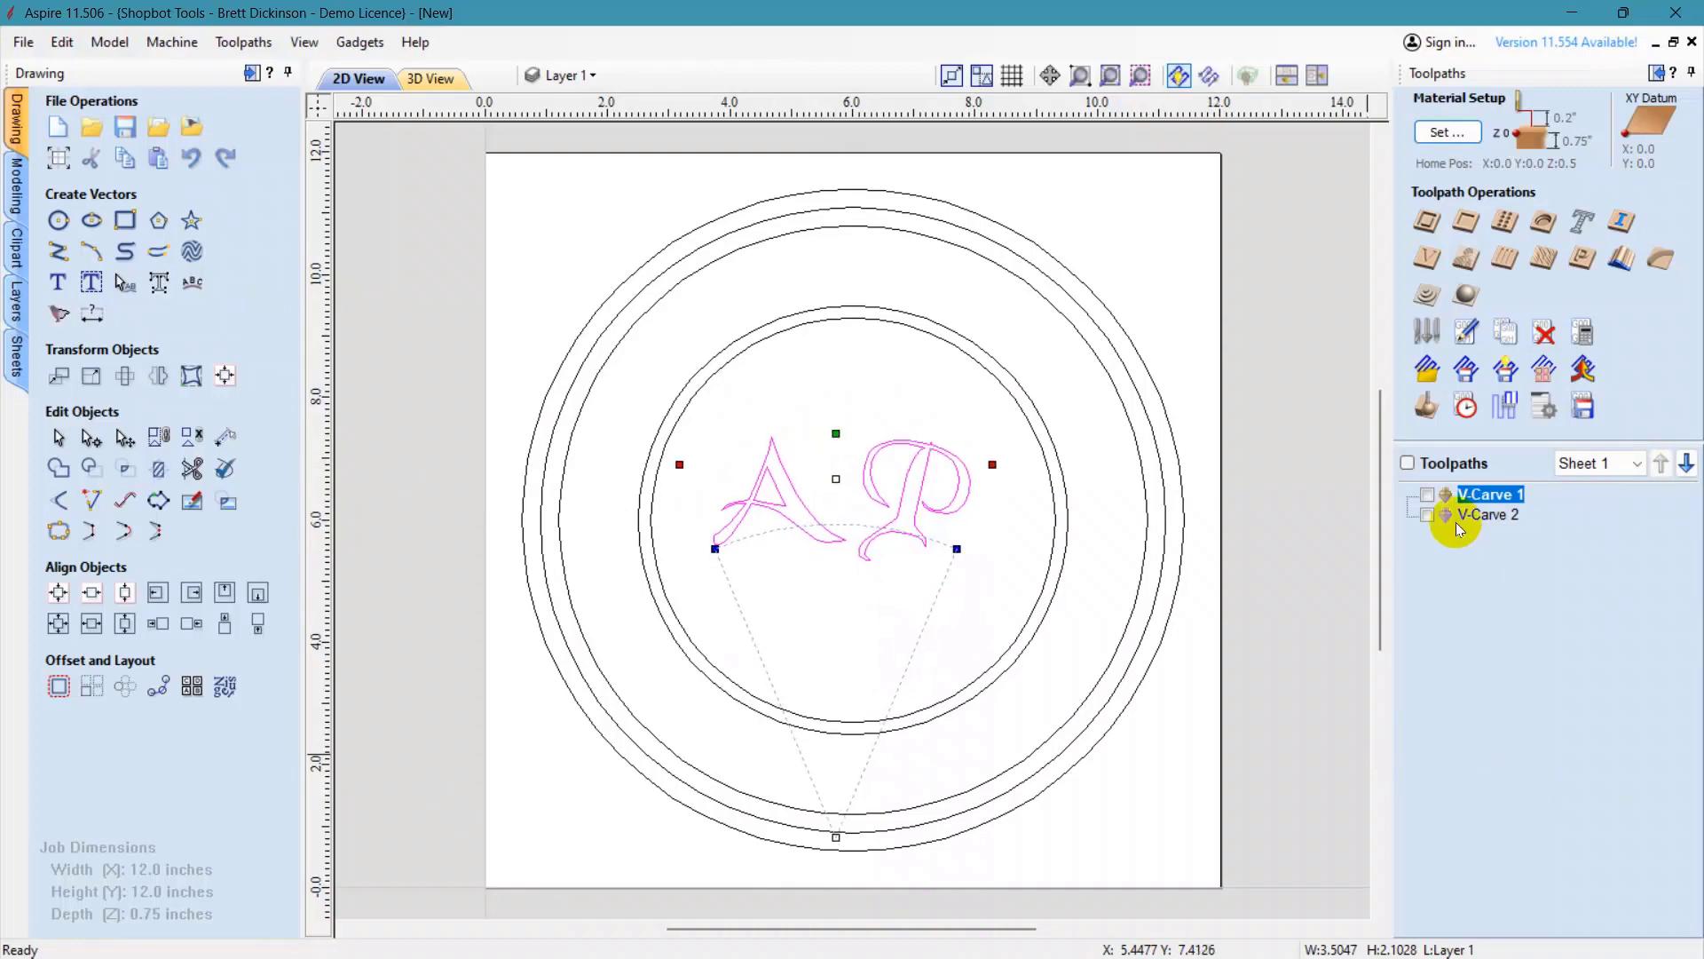
pyautogui.click(1429, 494)
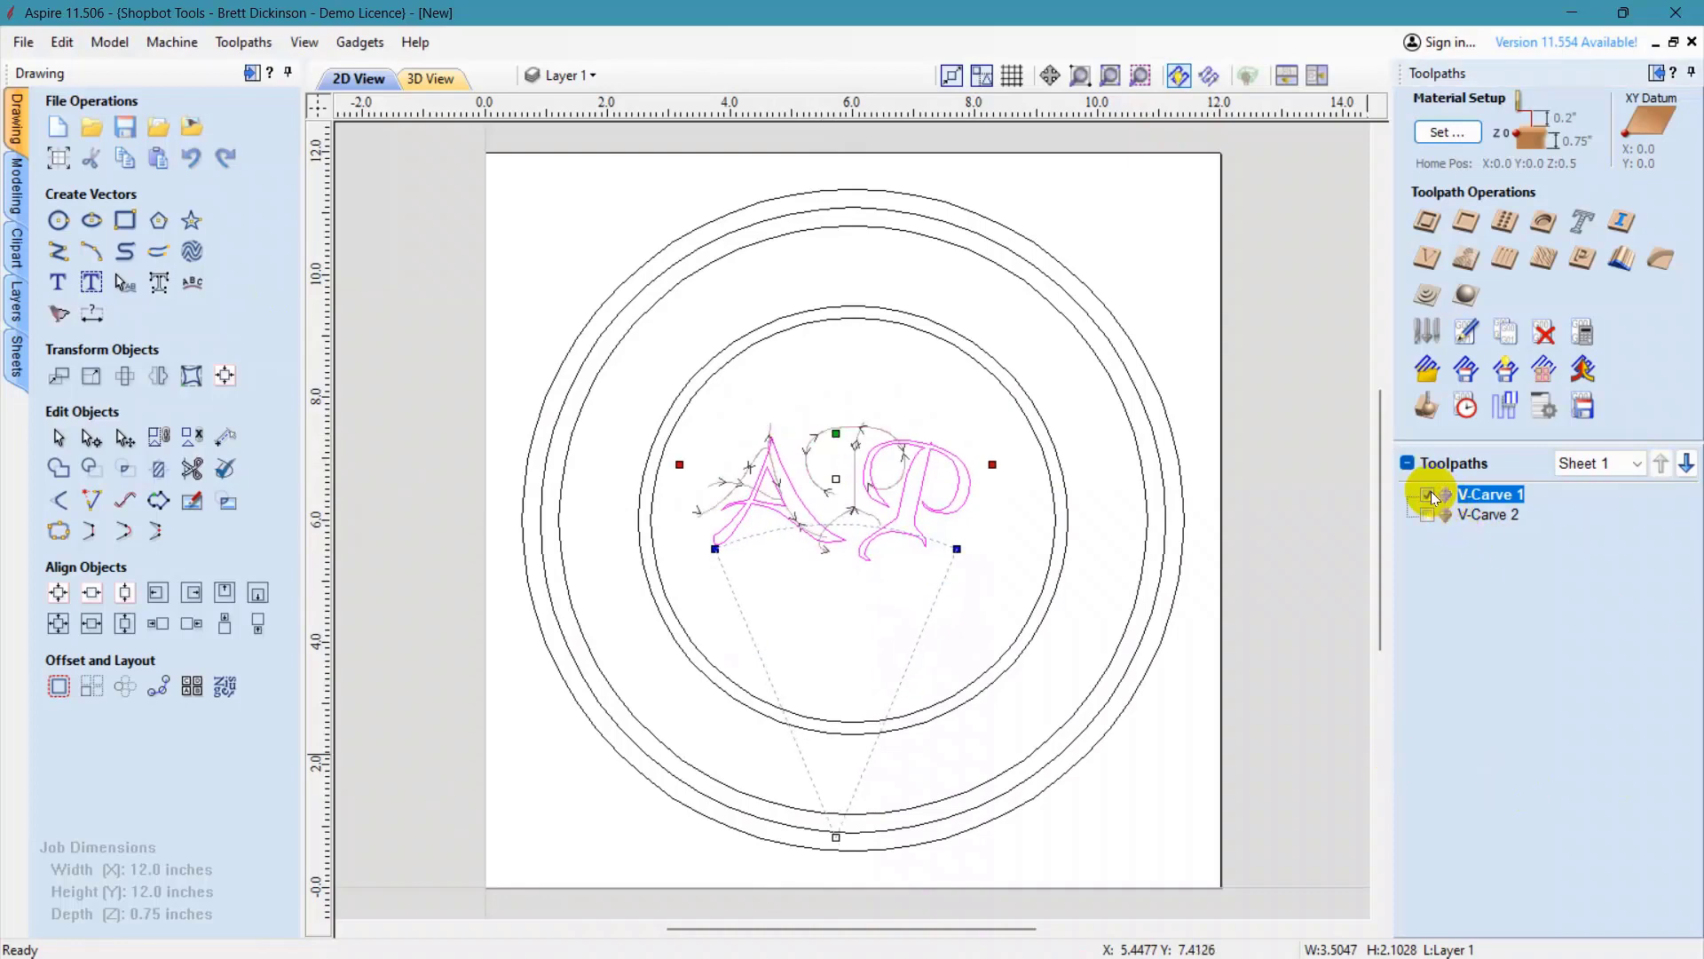
pyautogui.doubleClick(1487, 495)
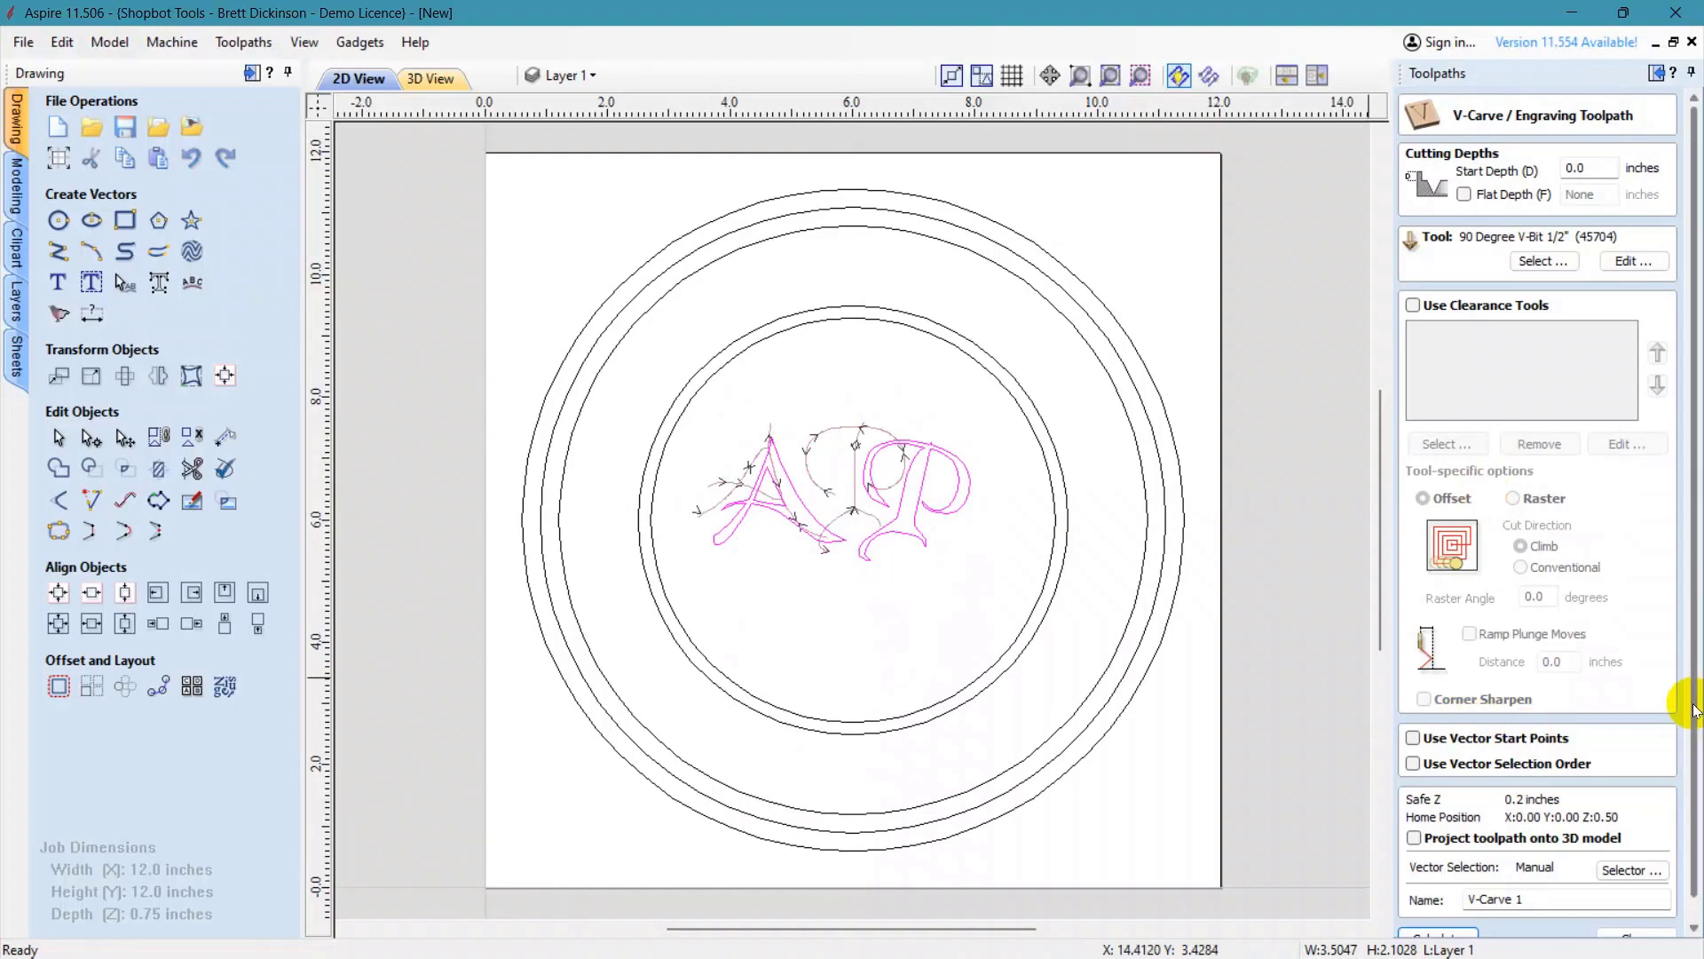
pyautogui.scroll(-1, 1682, 763)
pyautogui.click(1432, 916)
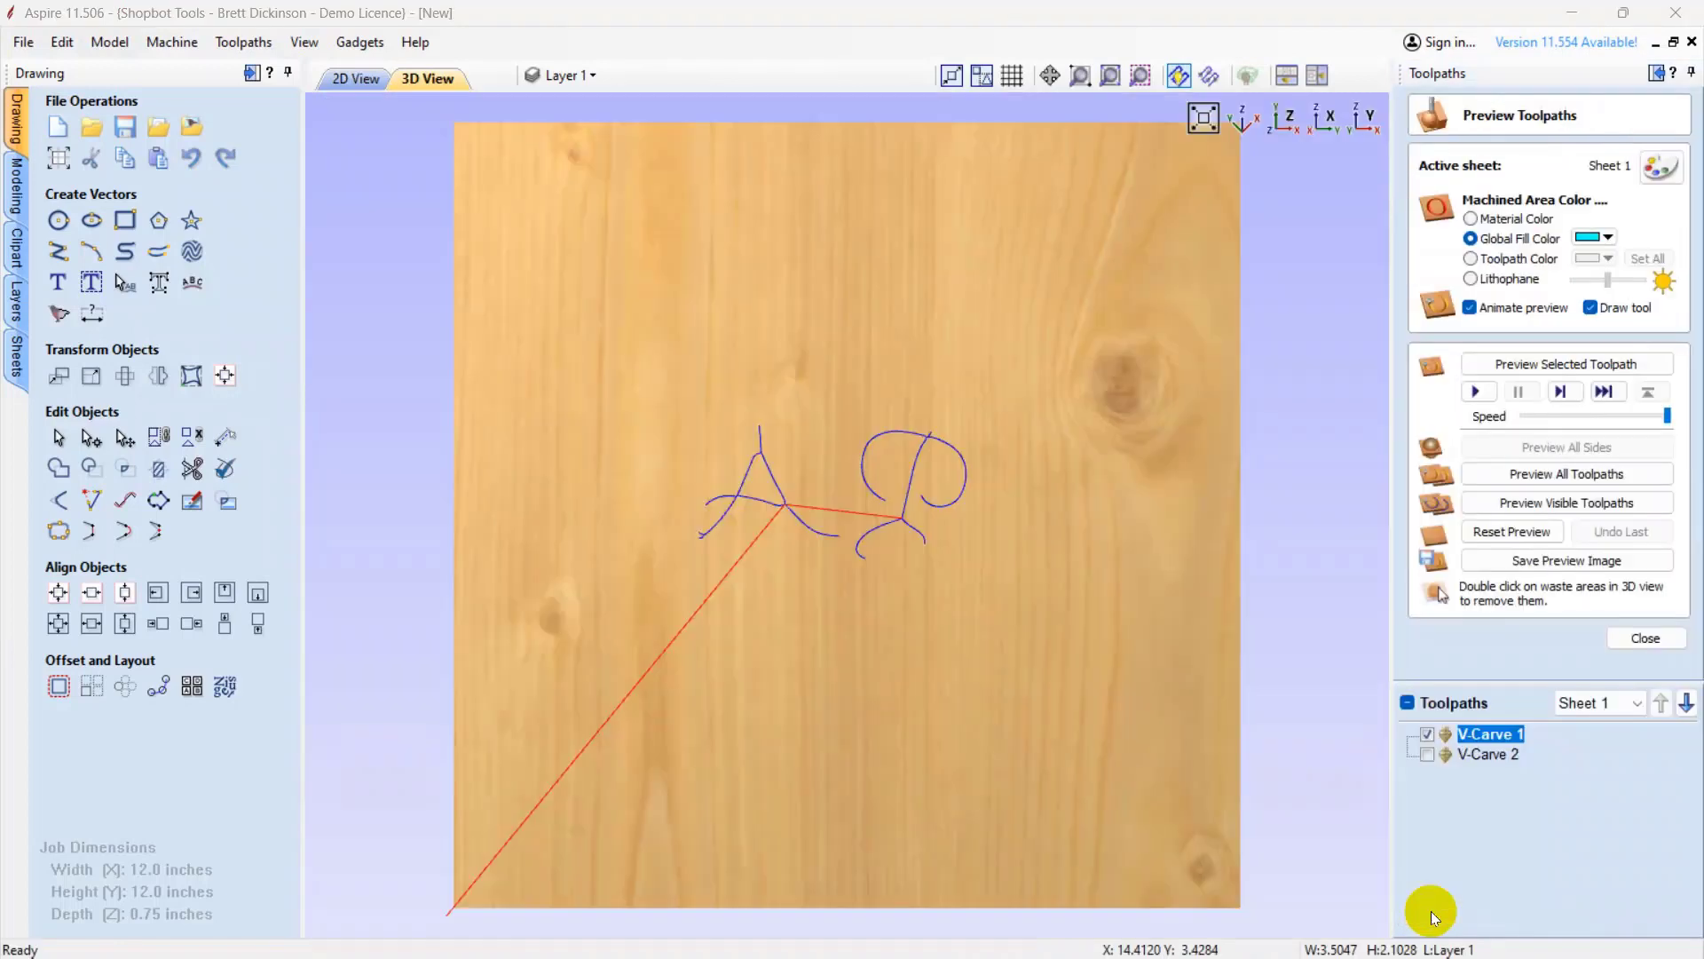
# - Preview the V-Carve 1 toolpath and all the toolpaths on the material, and return to the 2D view
pyautogui.click(1558, 362)
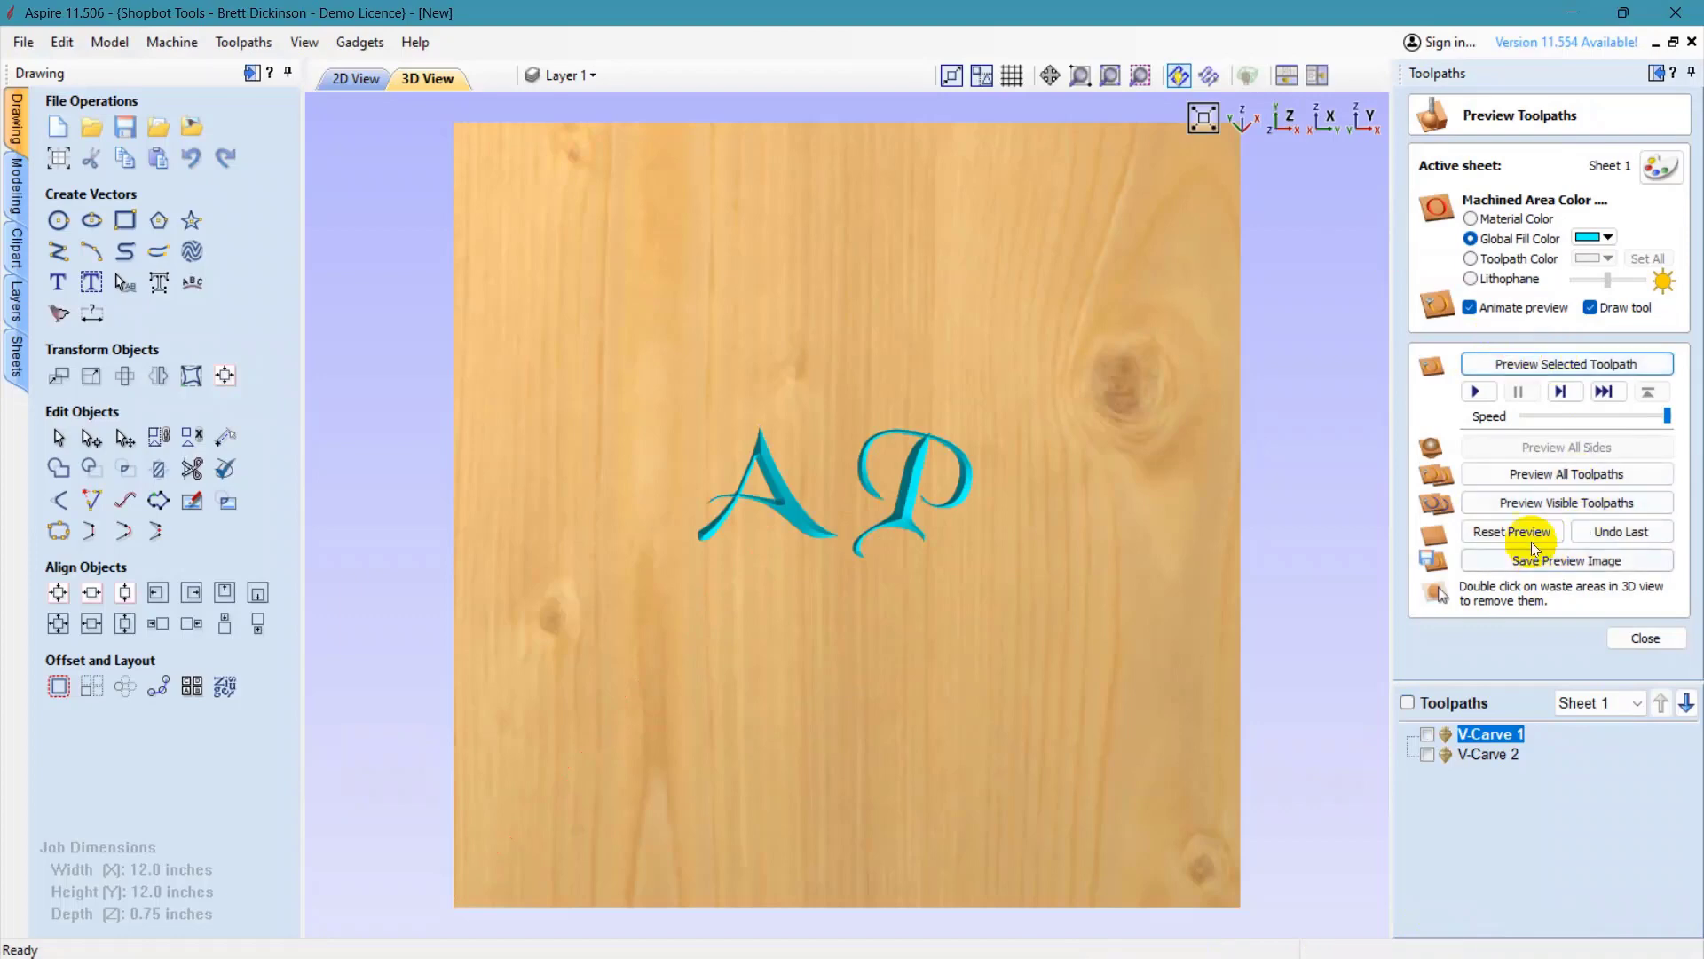
pyautogui.click(1525, 472)
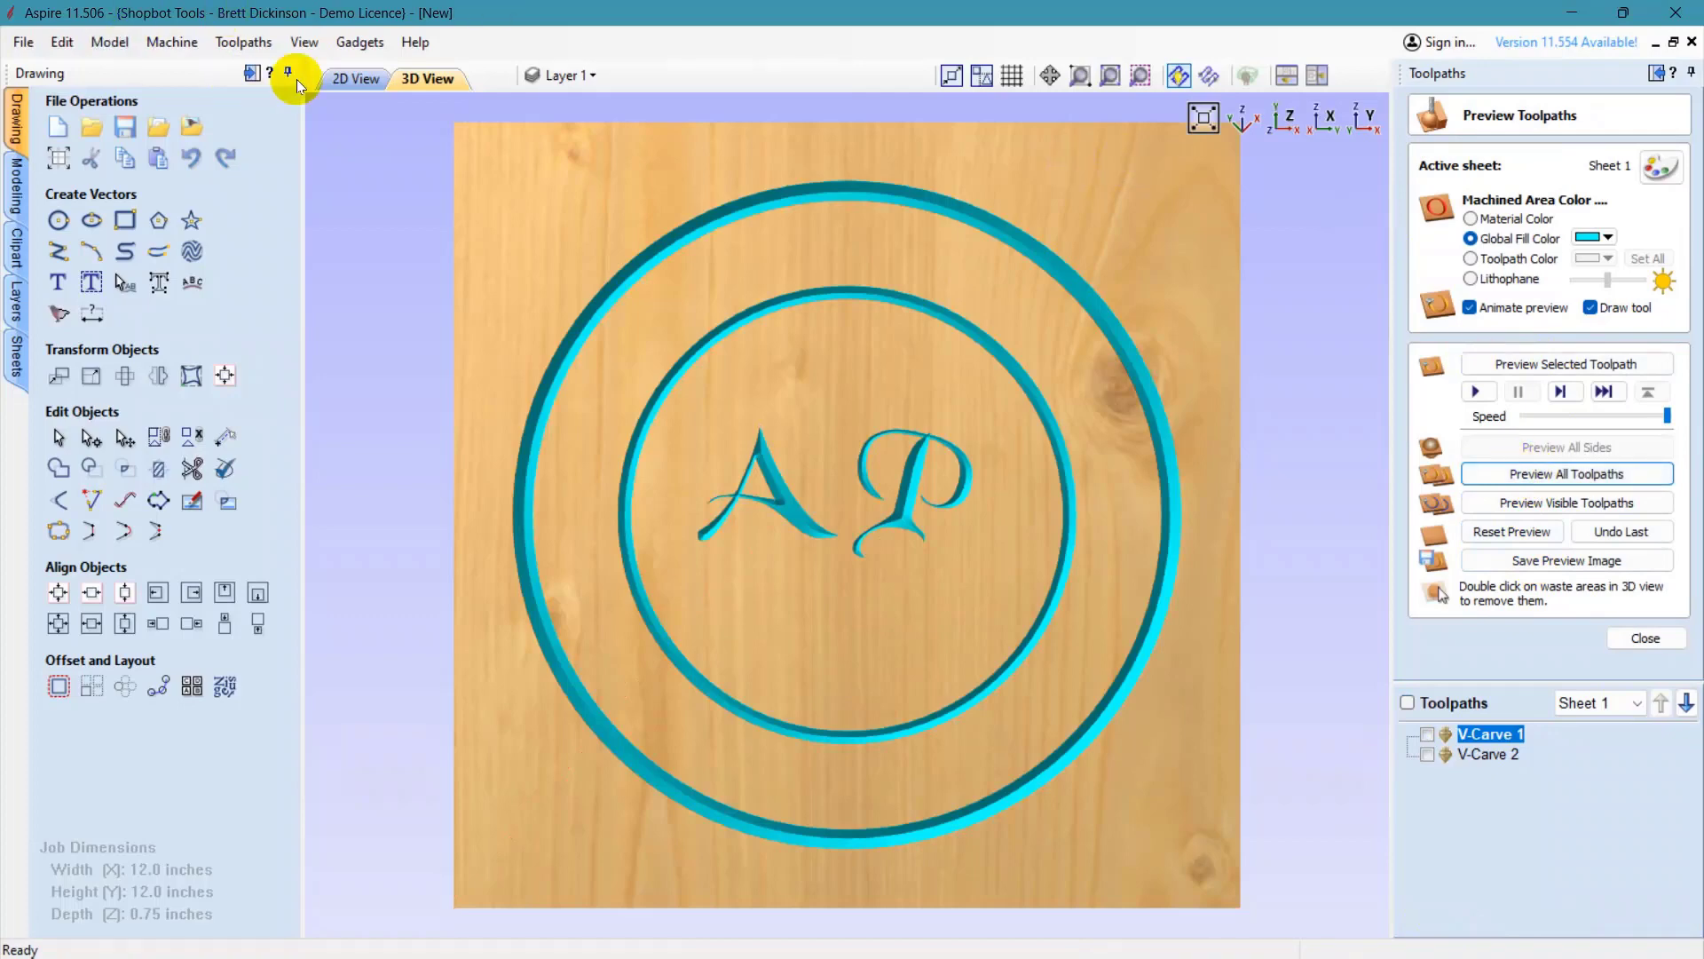
pyautogui.click(342, 78)
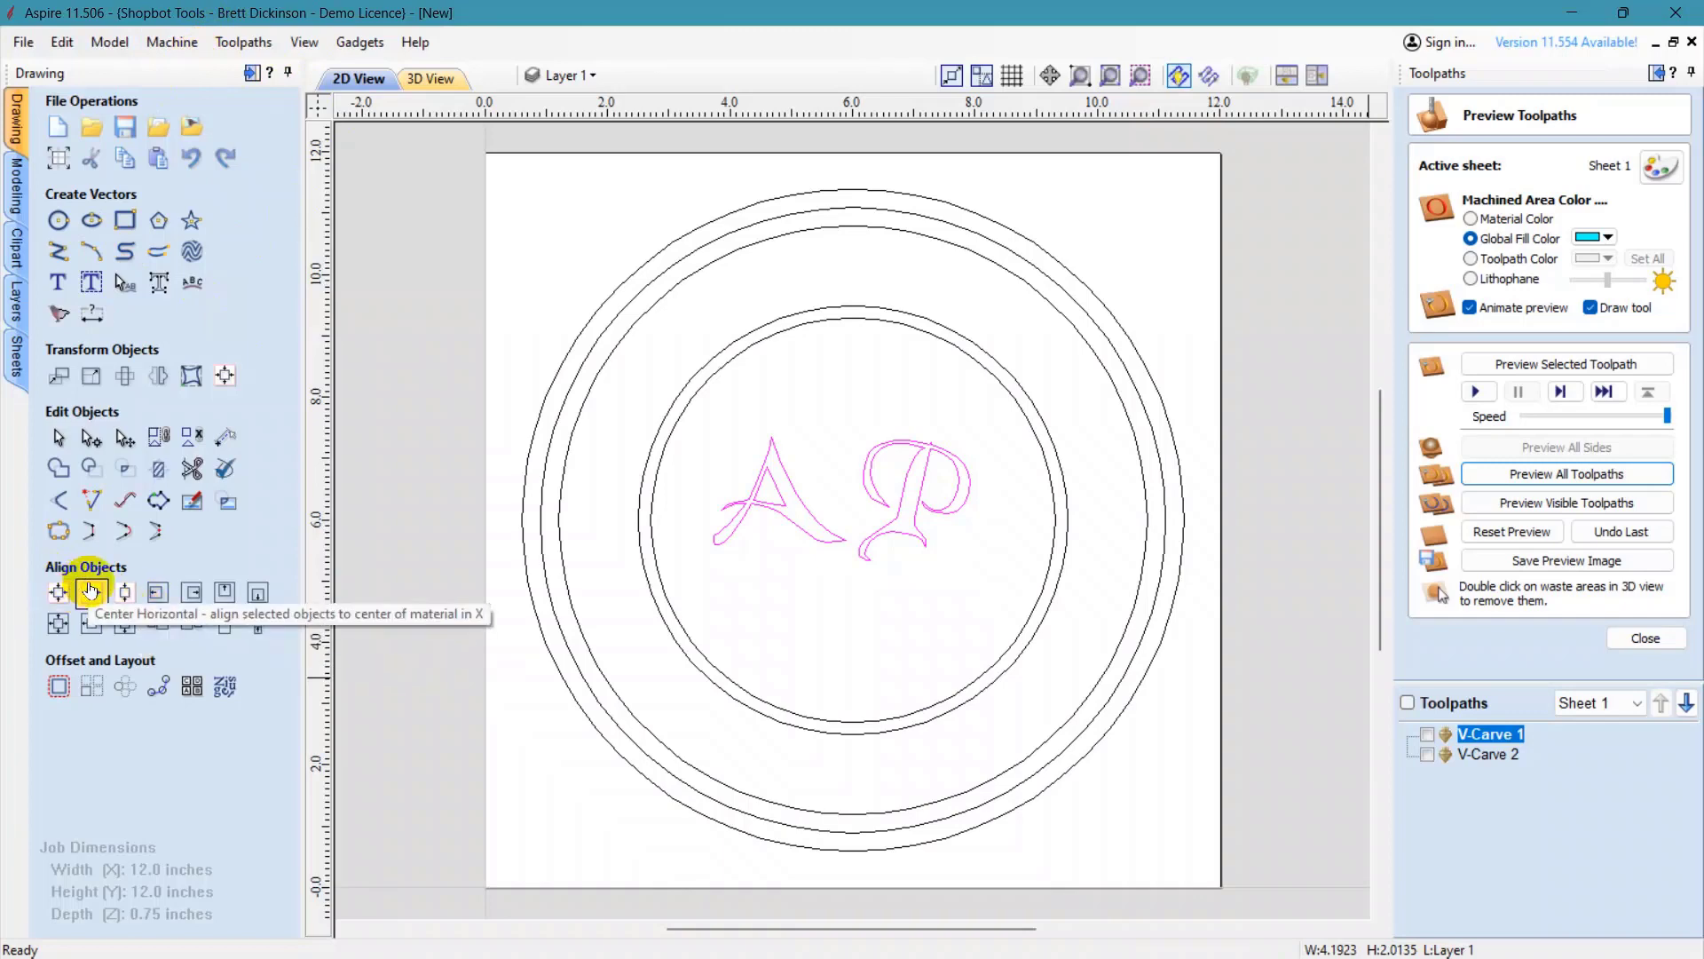
# - Switch to VCarve Pro and set the Alignment Tools to show the common tools with the drawing tools
pyautogui.moveTo(932, 950)
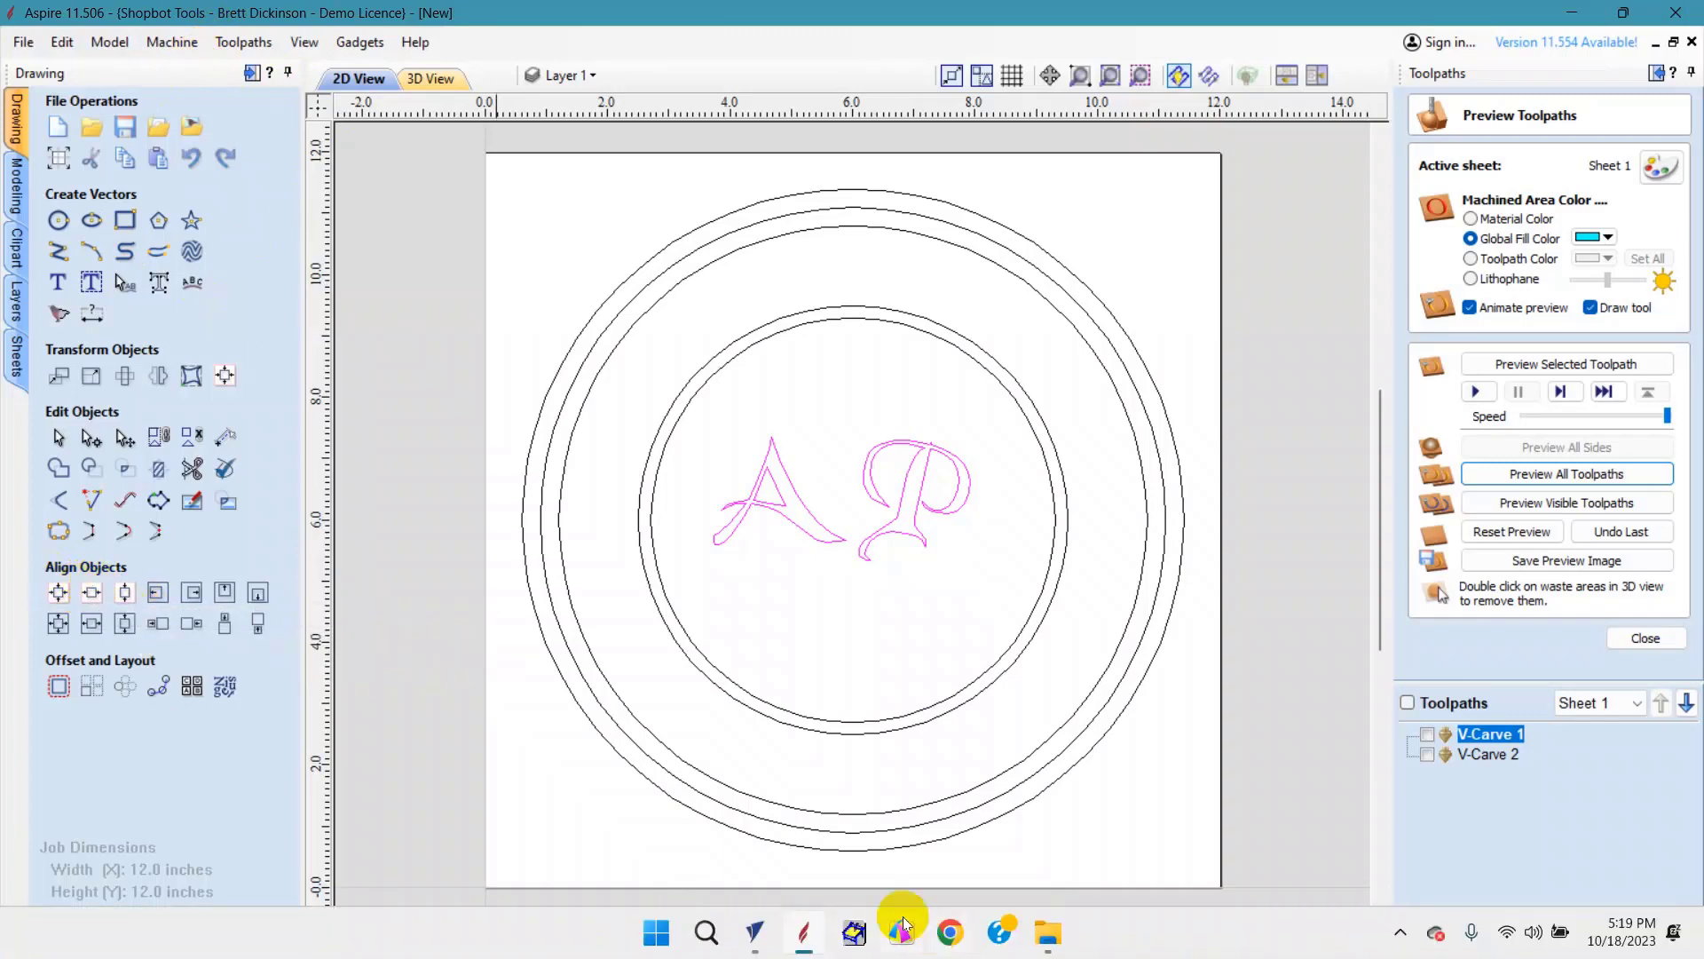
pyautogui.click(763, 932)
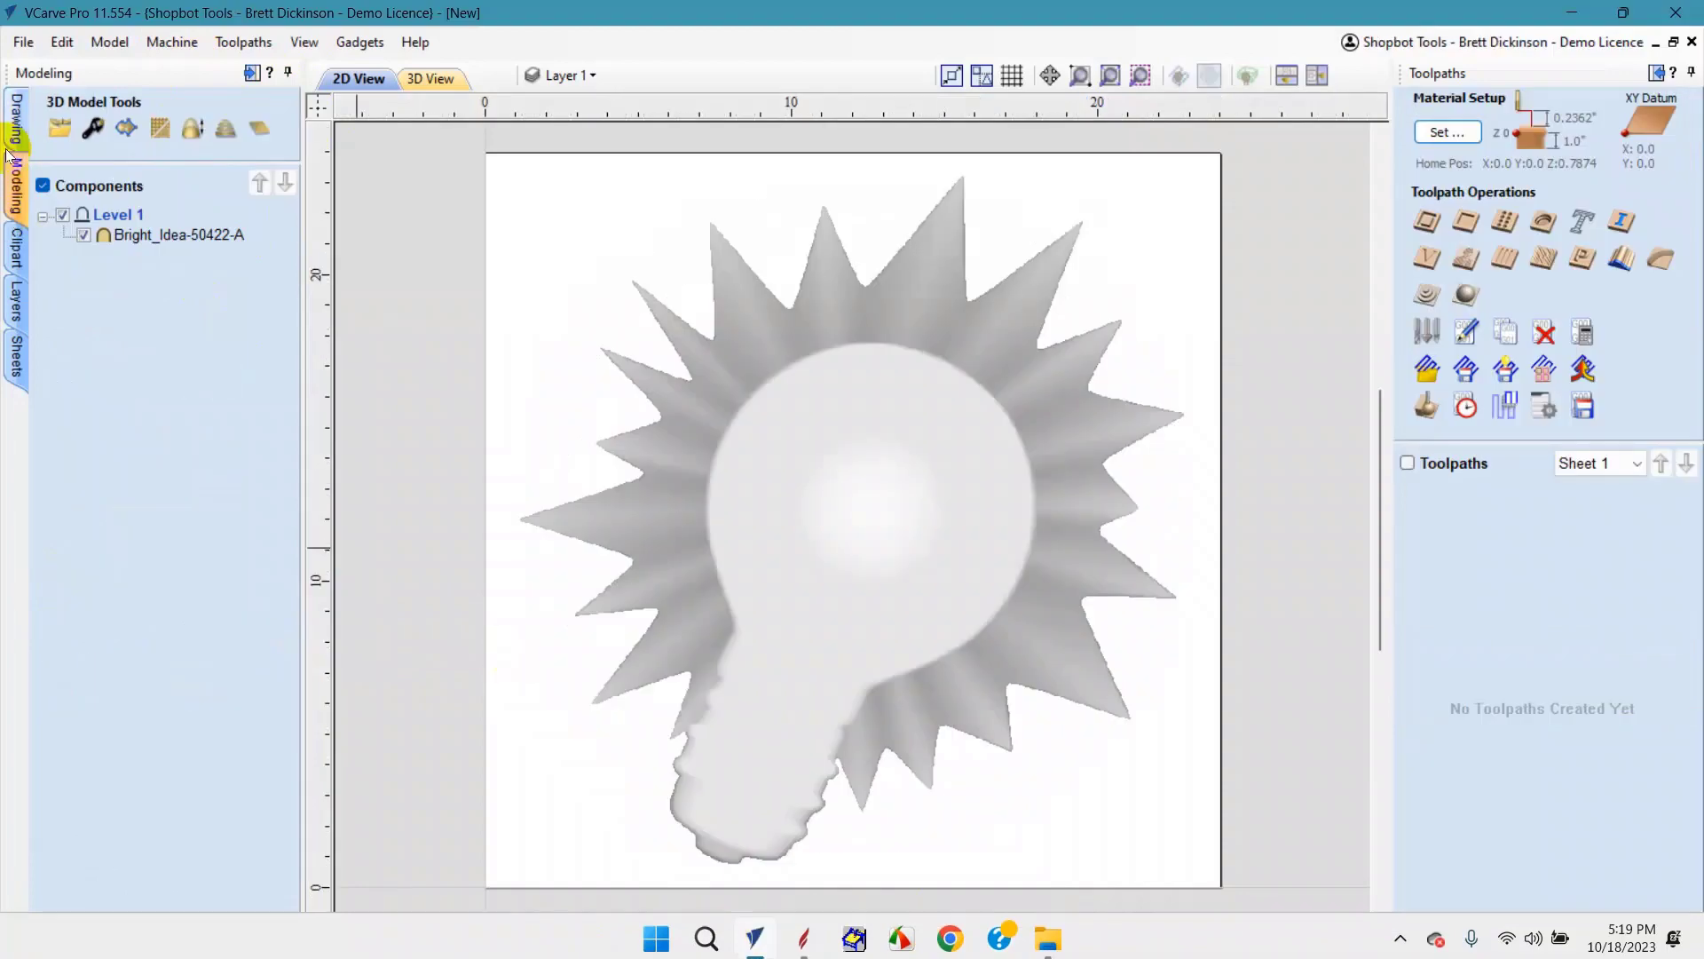
pyautogui.click(16, 120)
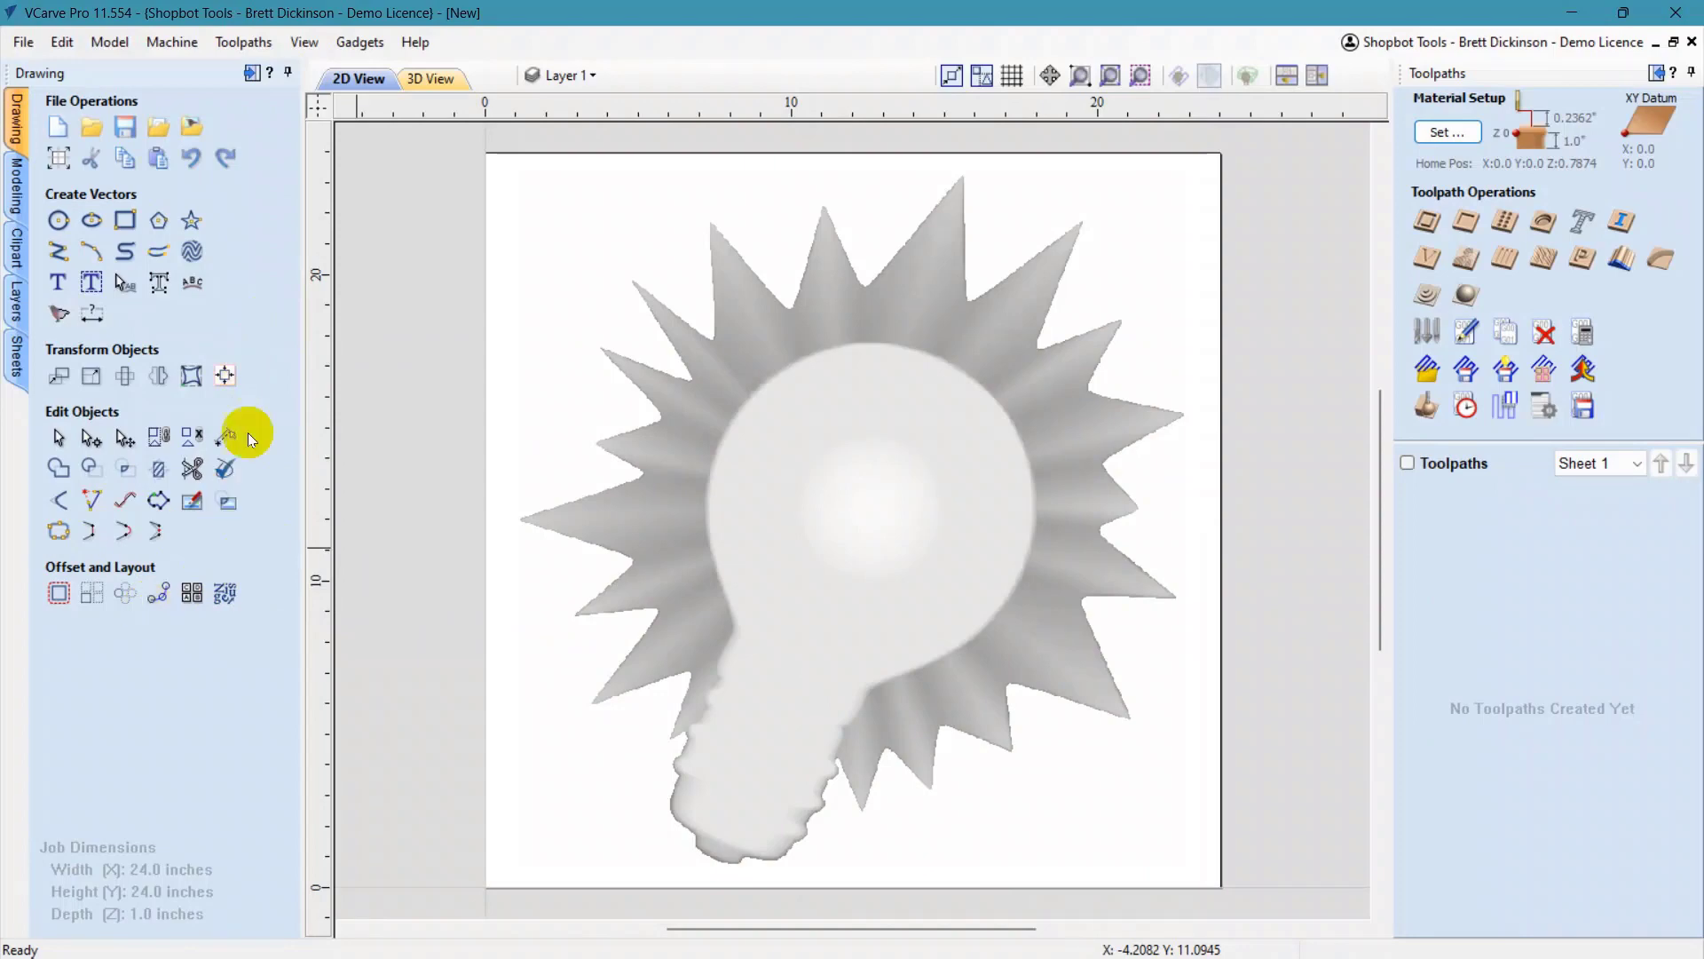
pyautogui.click(227, 378)
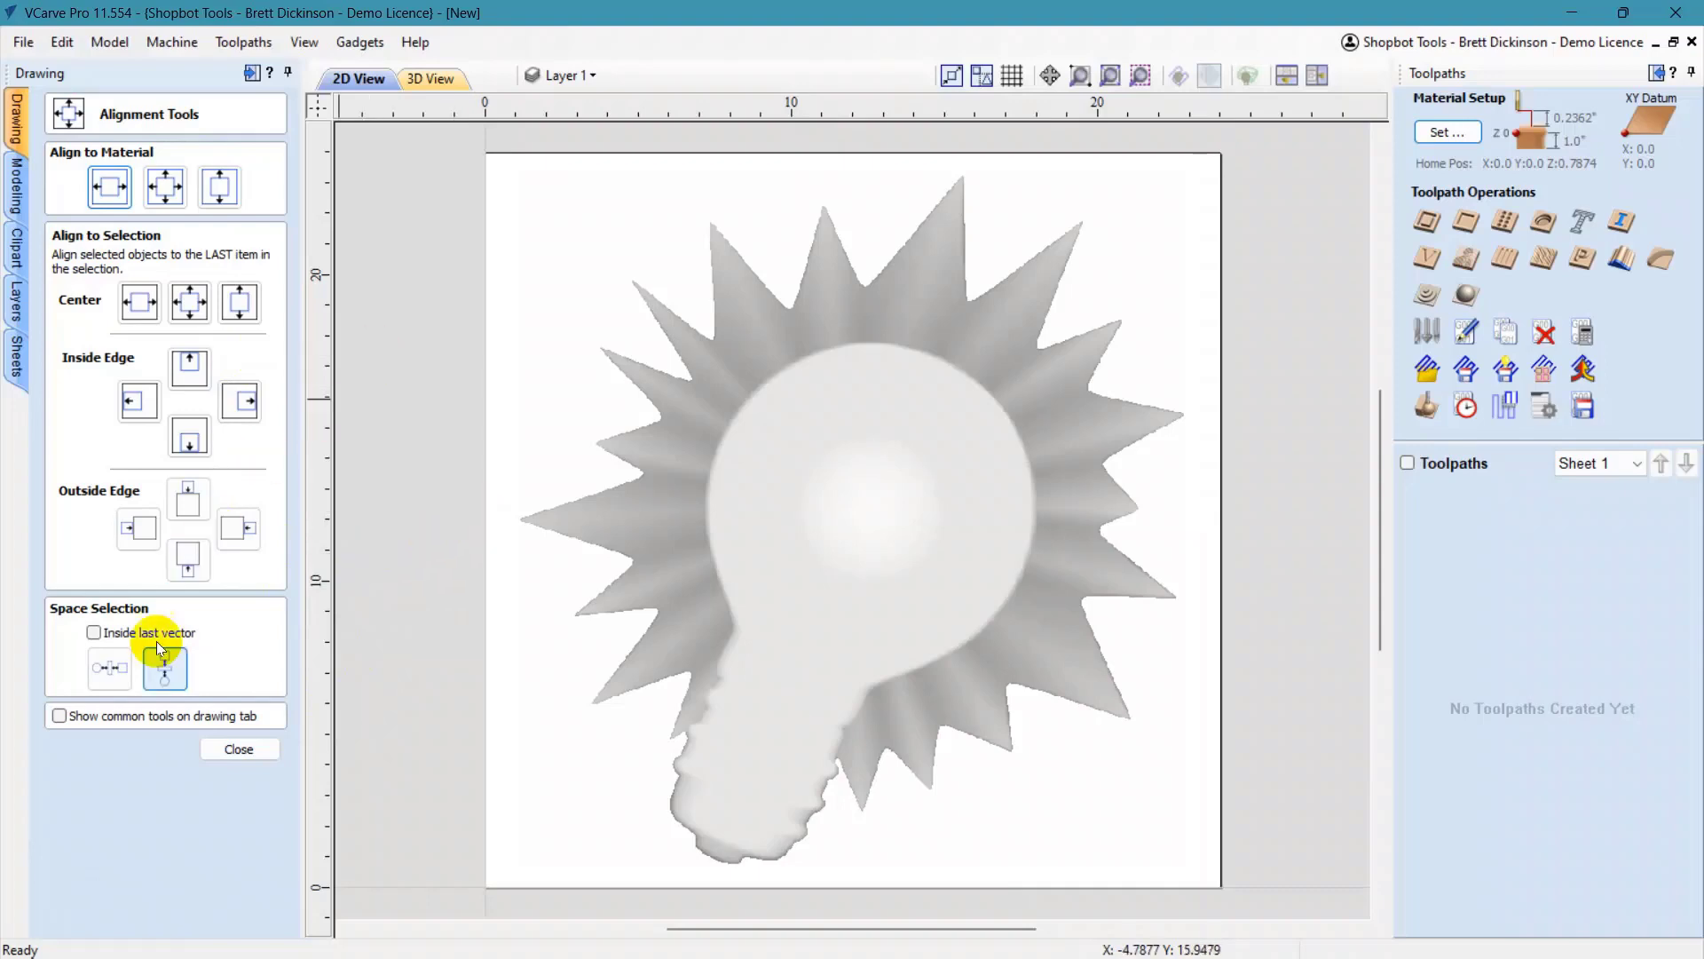
pyautogui.click(58, 716)
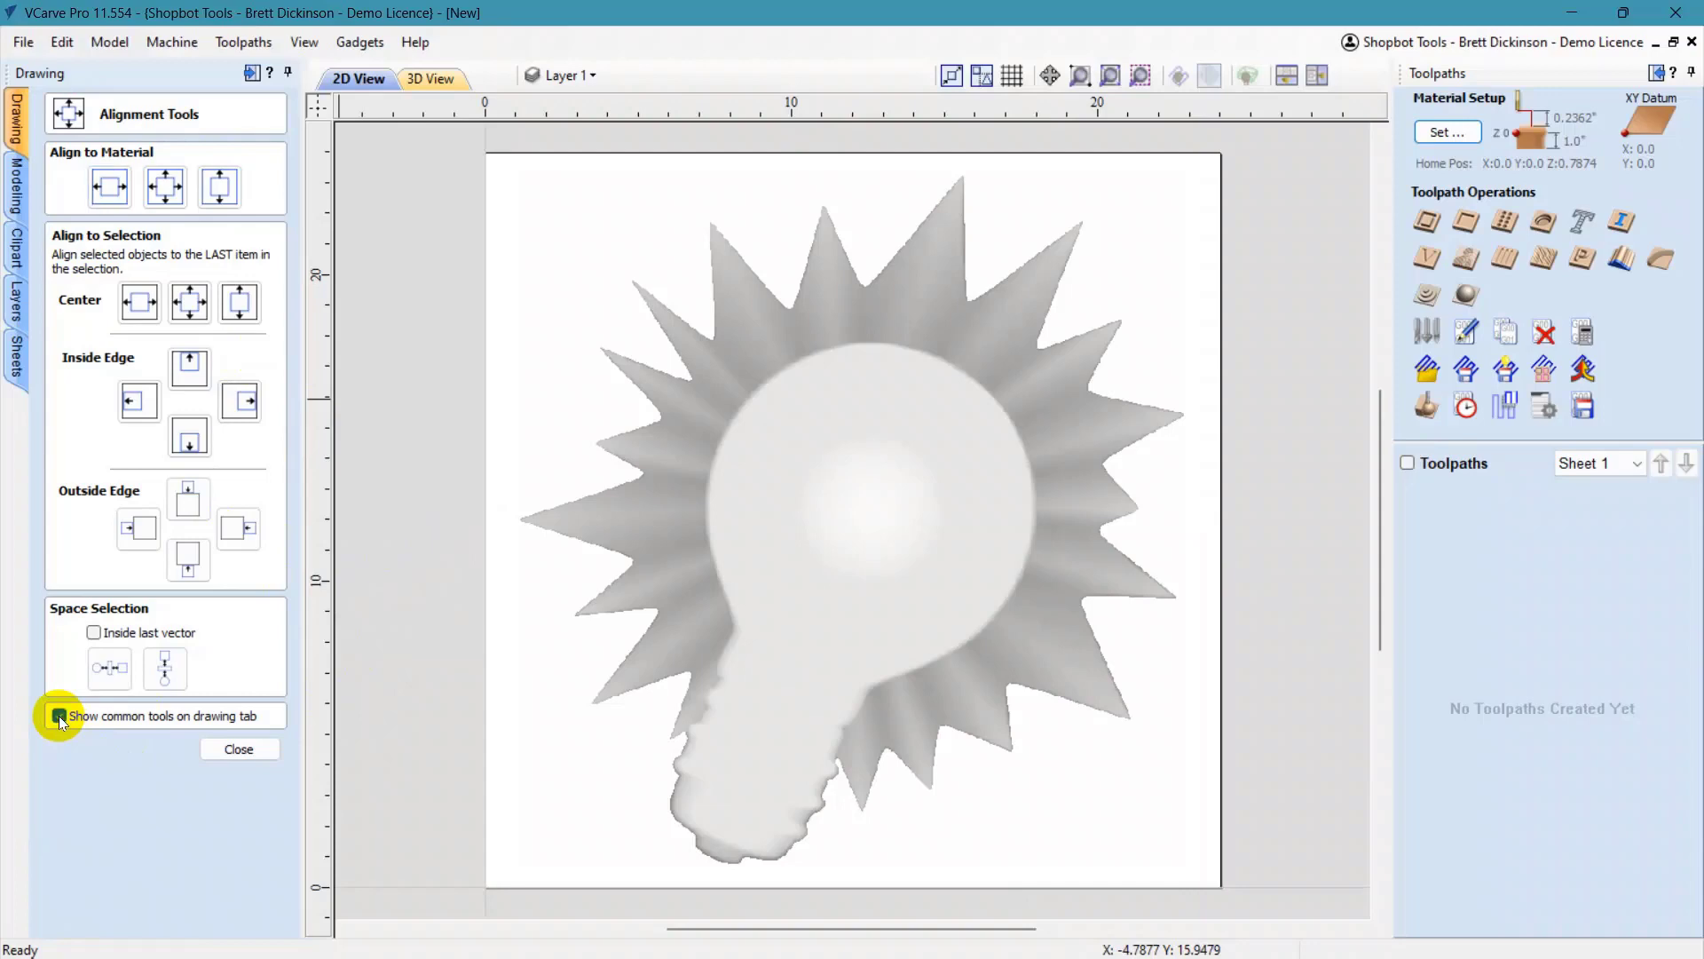
pyautogui.click(236, 749)
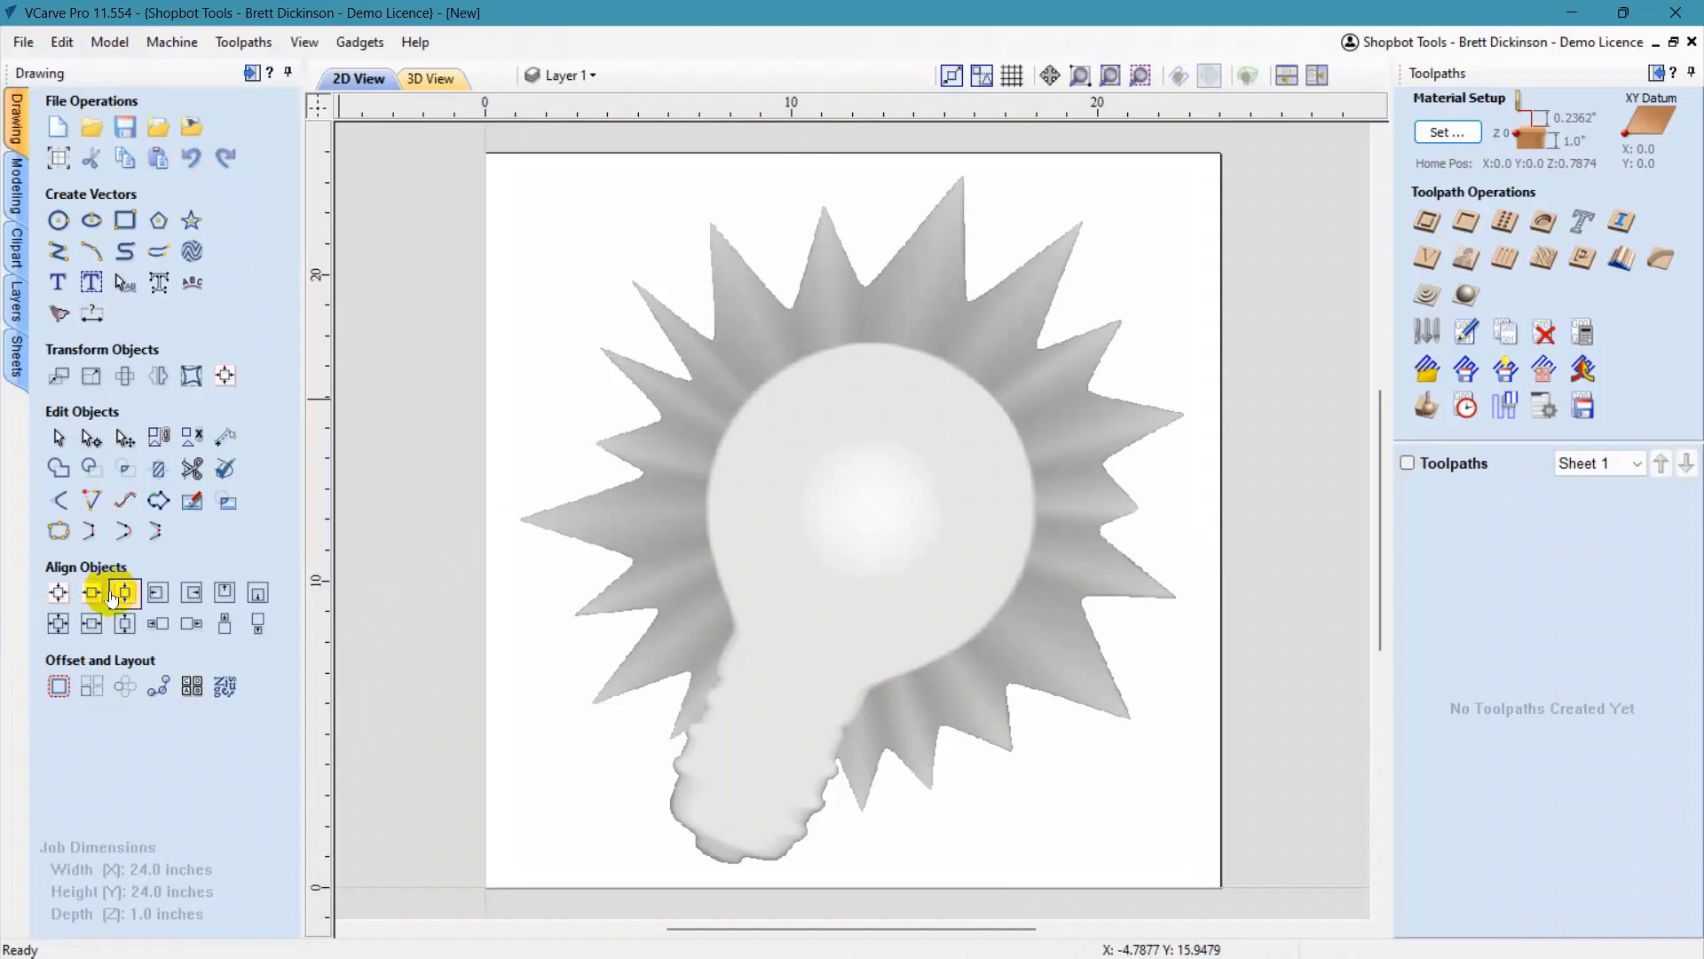
pyautogui.click(159, 594)
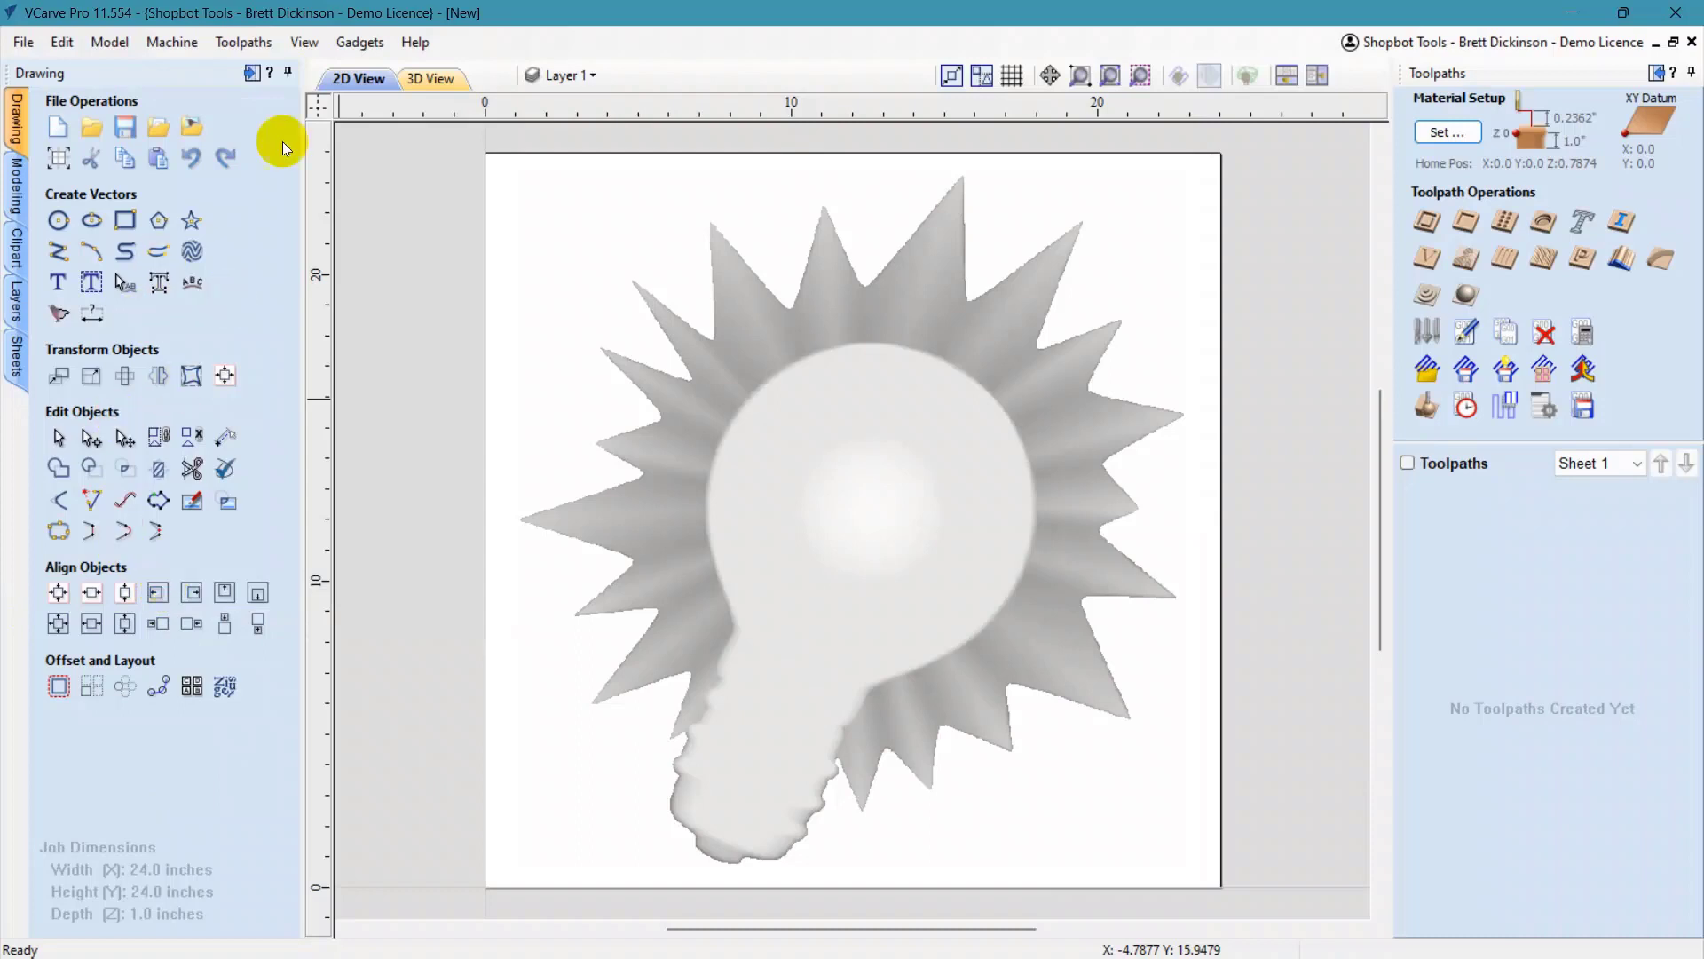
# - Open the Alignment Tools help from the Main Window icon overview, read through its alignment and spacing sections, and close it
pyautogui.click(270, 76)
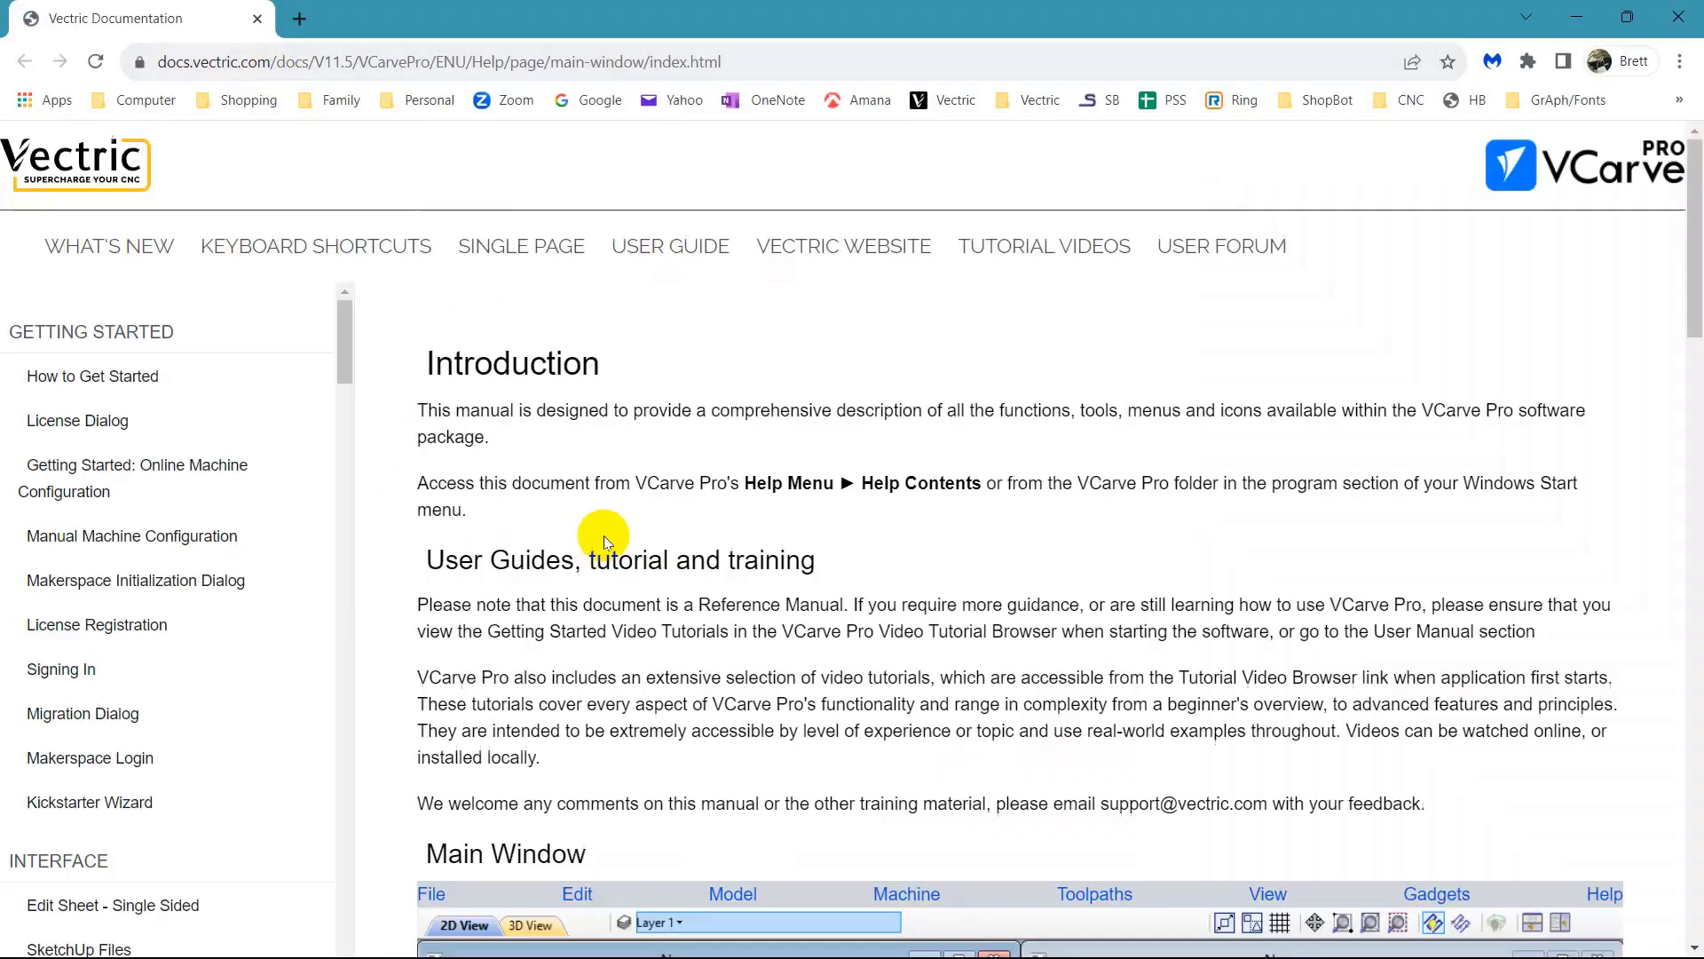
pyautogui.scroll(-10, 524, 723)
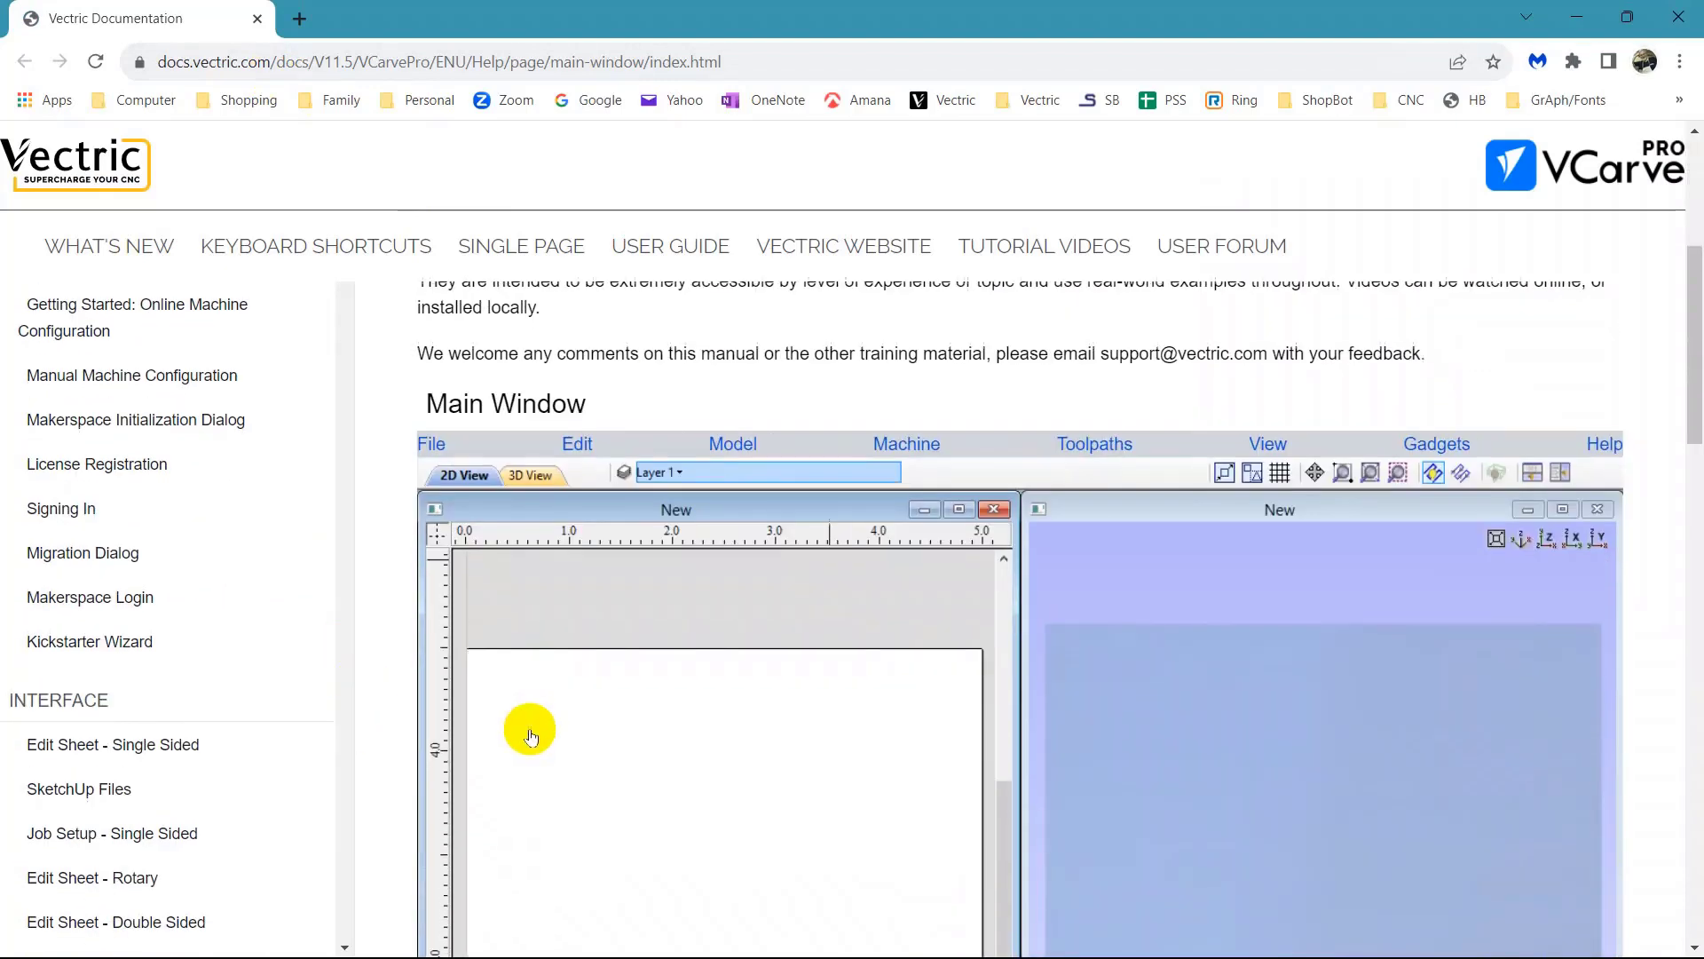
pyautogui.scroll(-5, 532, 730)
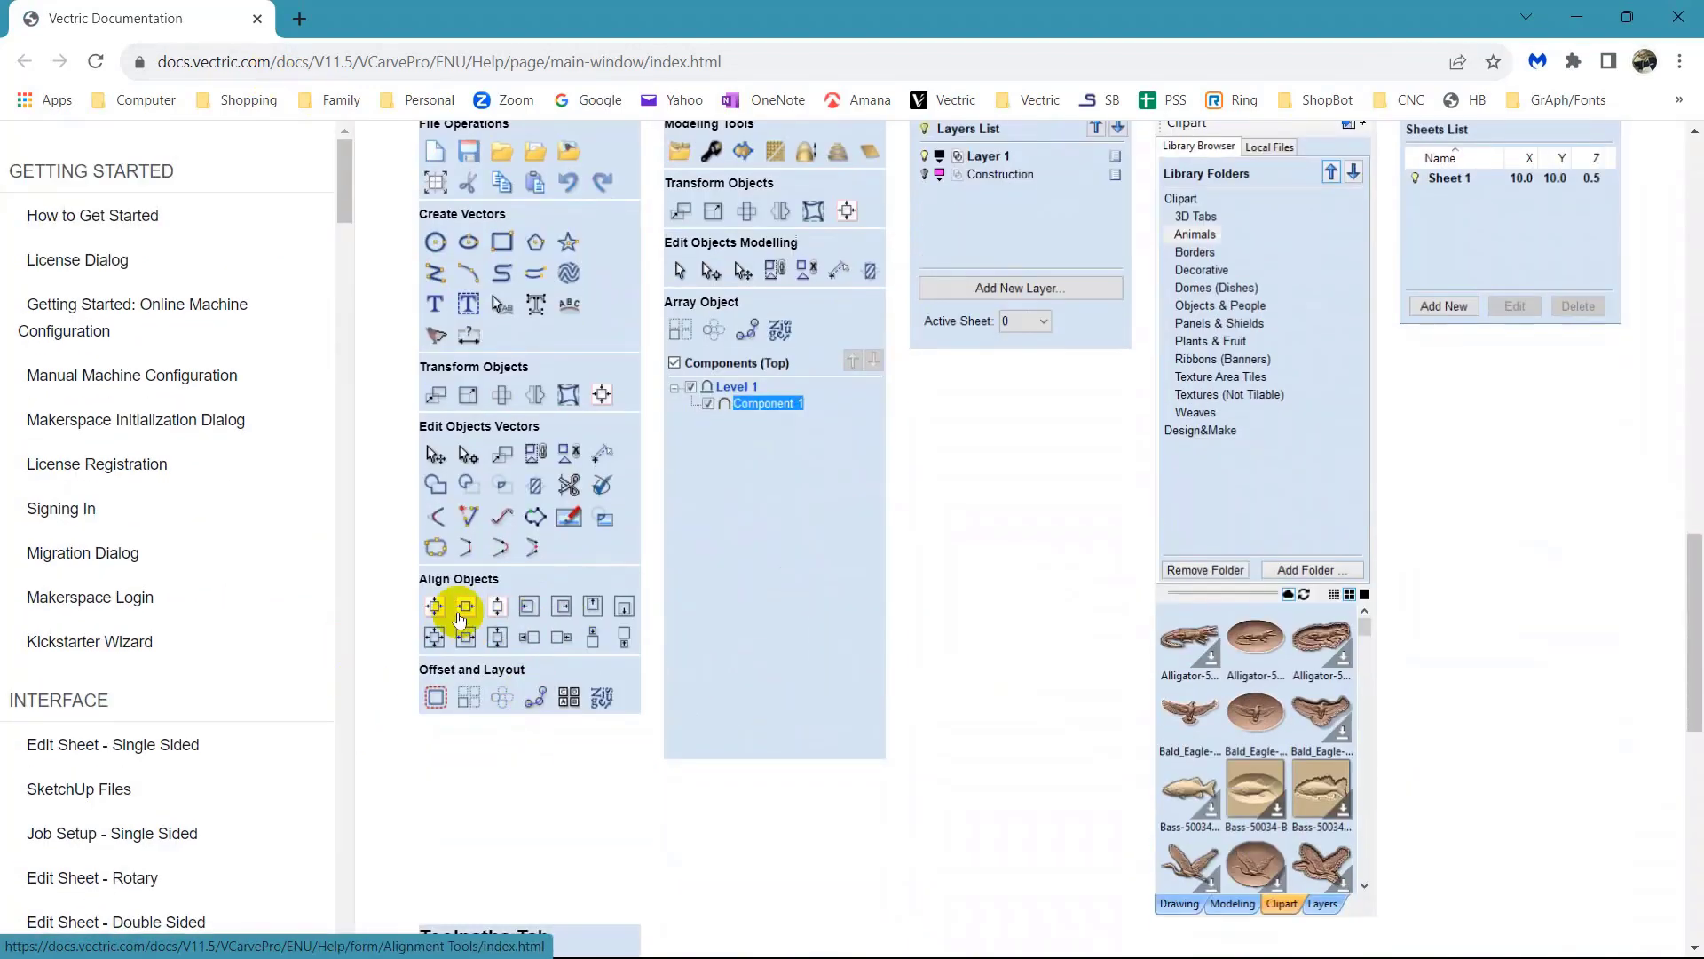
pyautogui.click(526, 609)
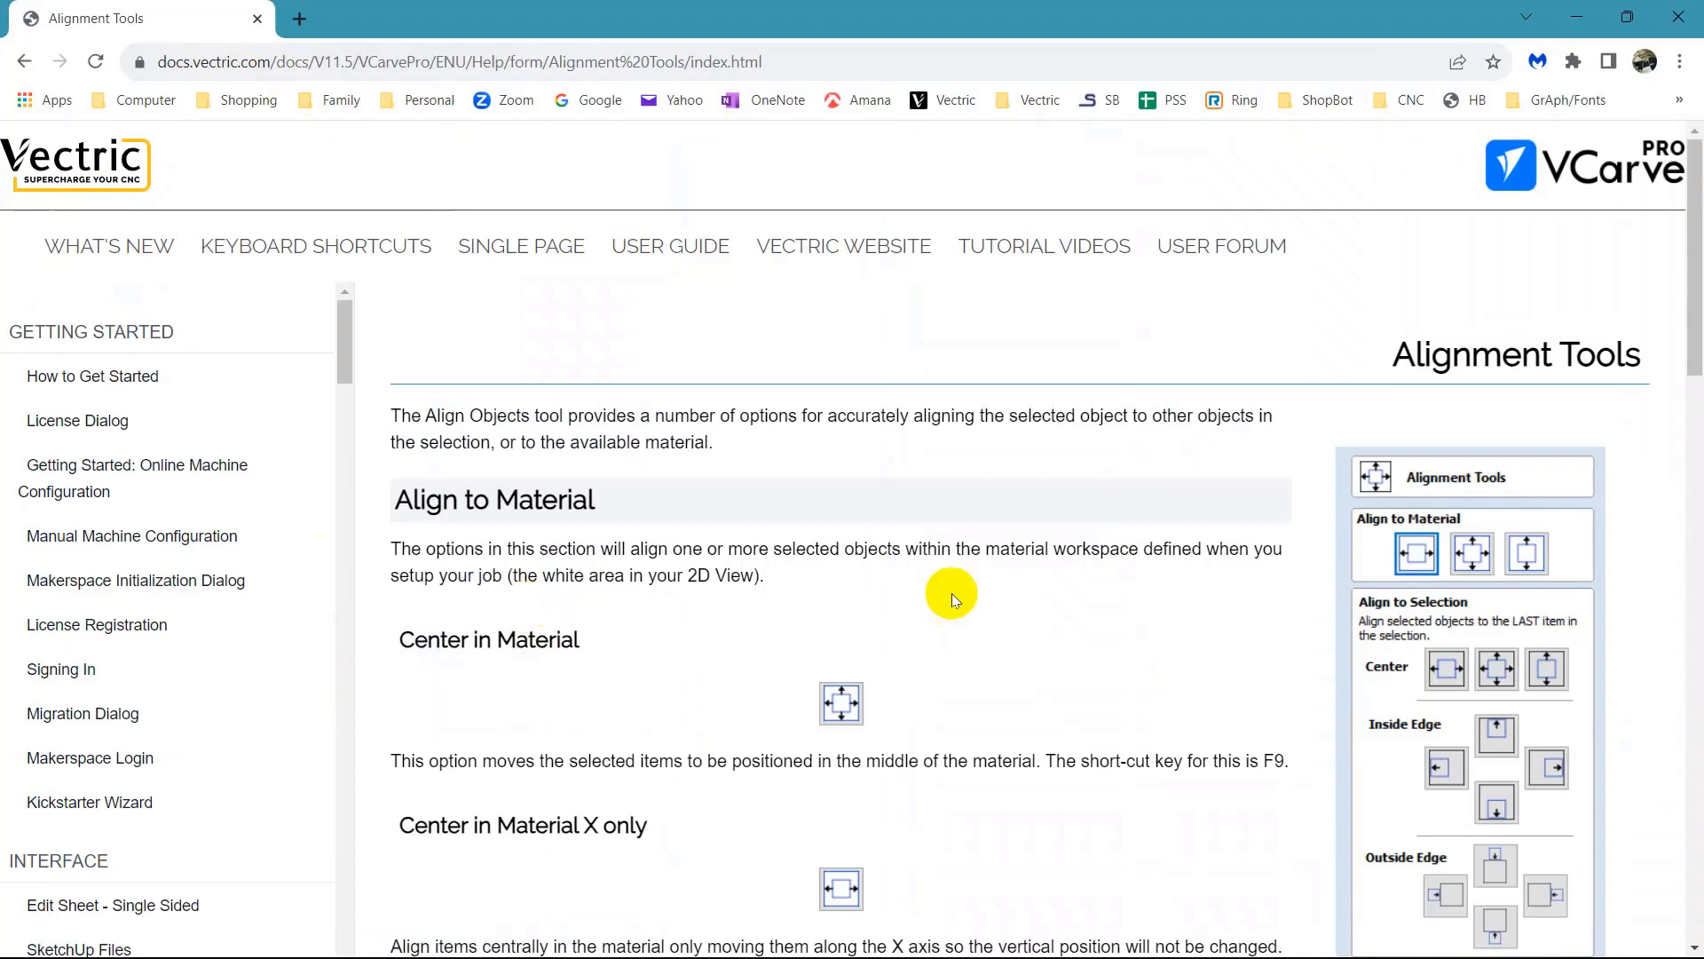
pyautogui.scroll(-13, 707, 551)
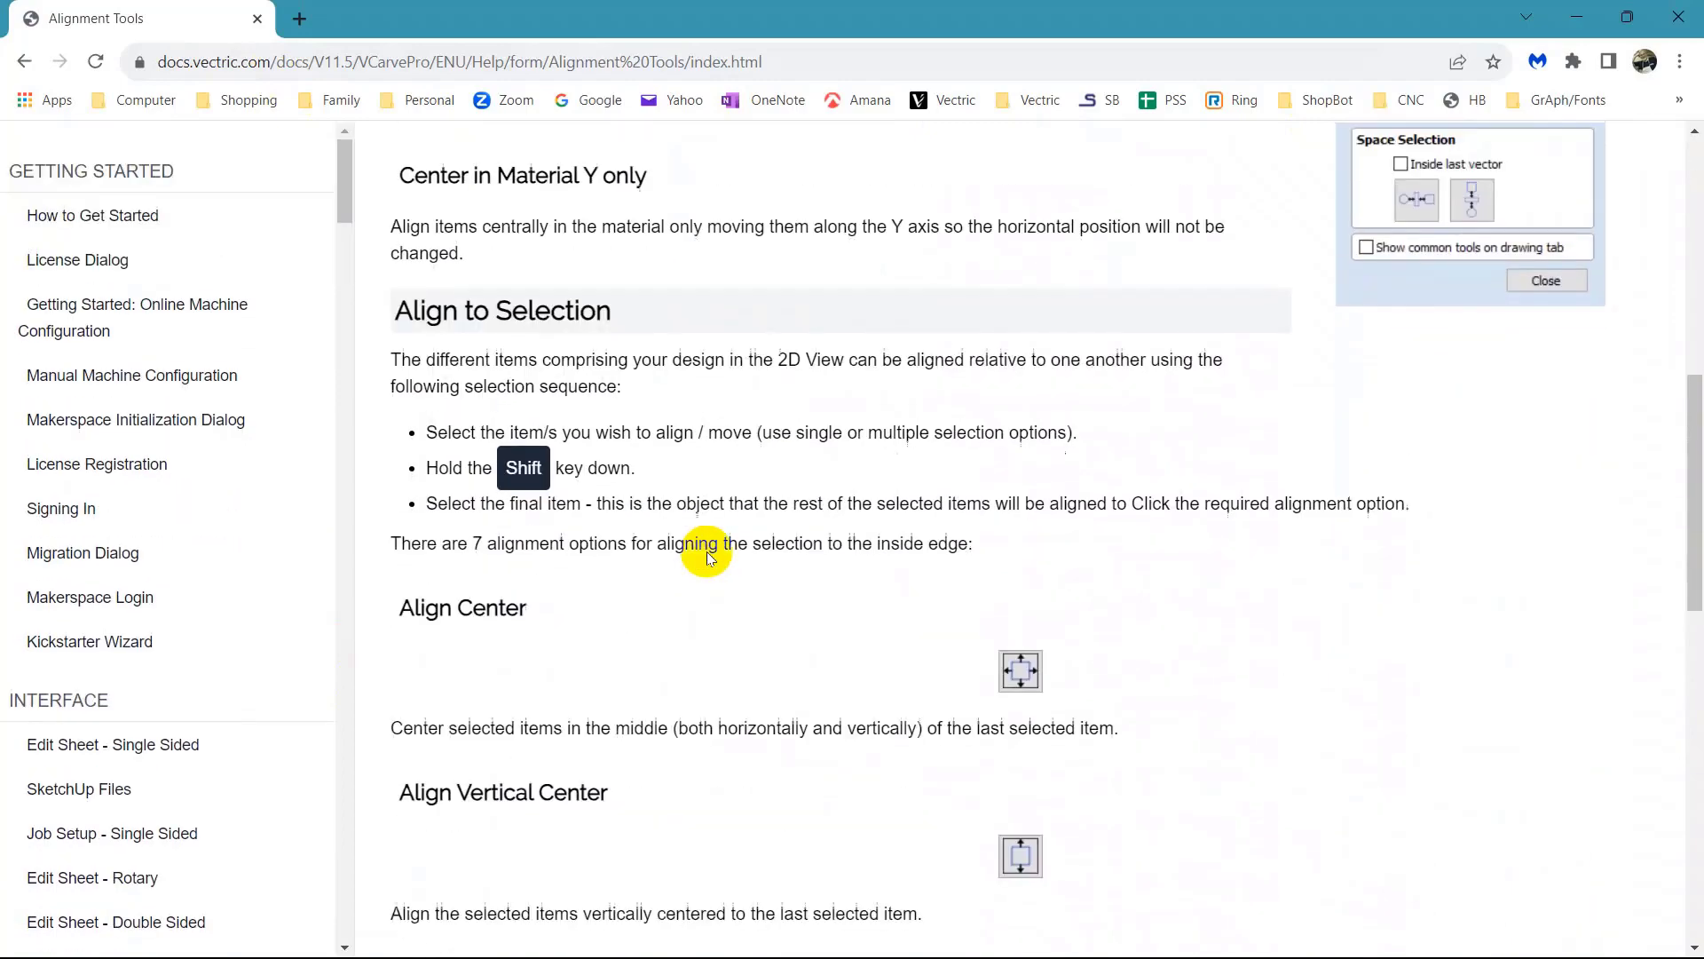
pyautogui.scroll(-10, 701, 557)
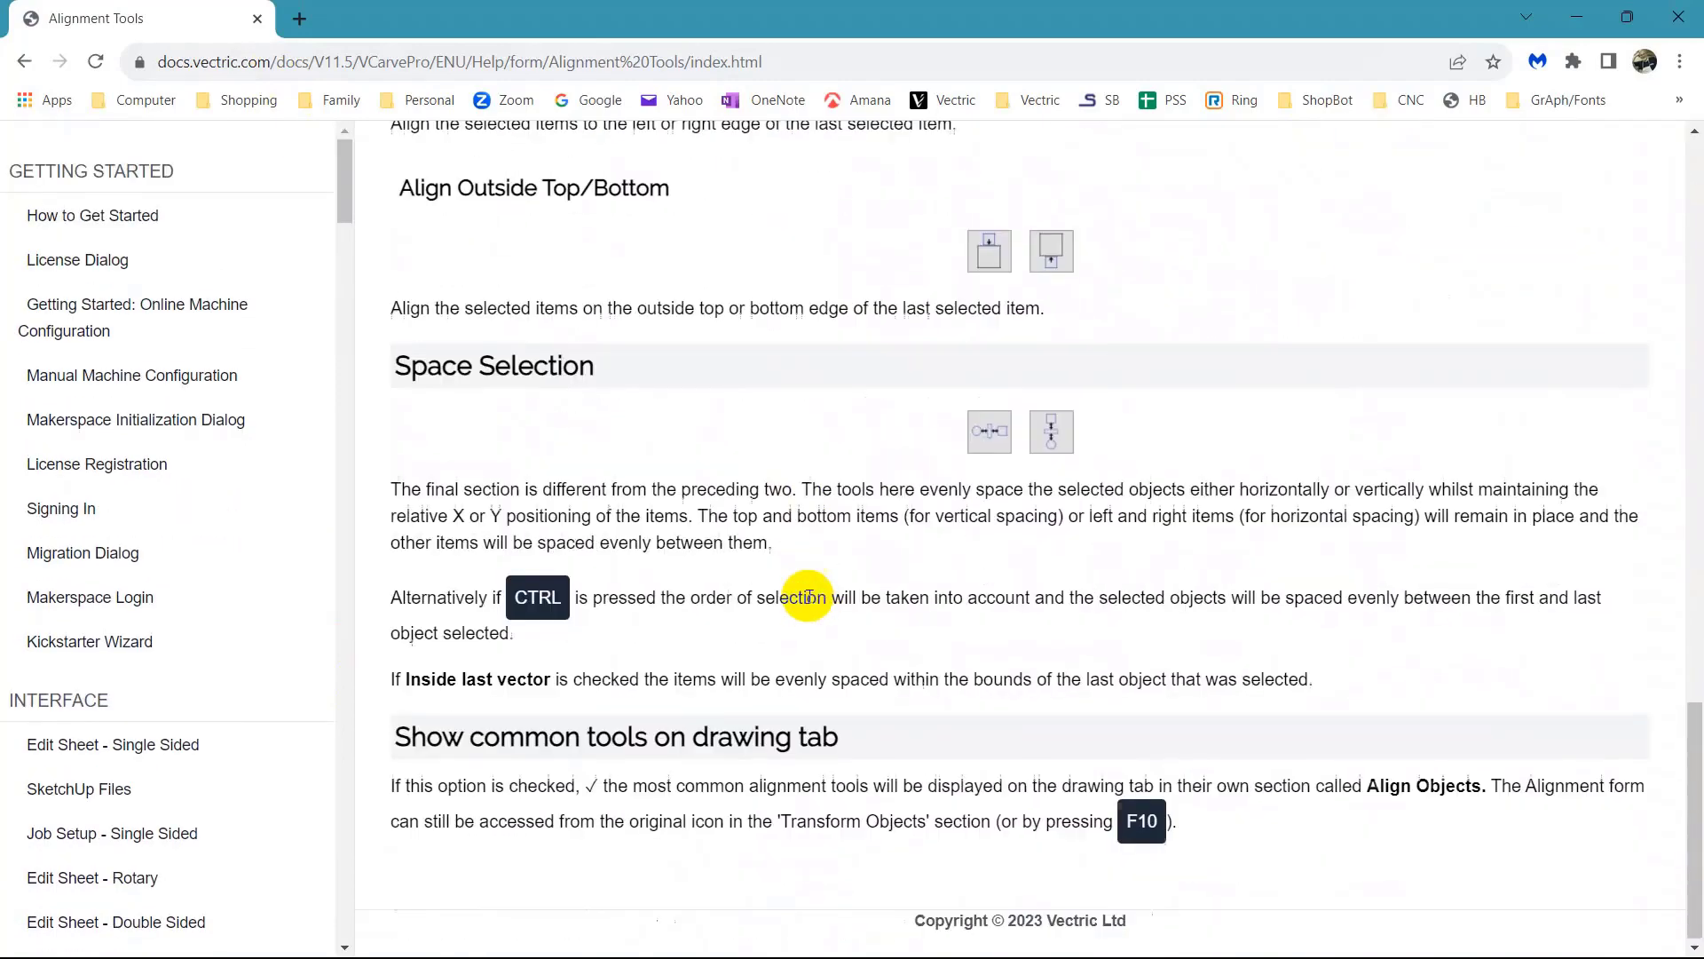
pyautogui.scroll(20, 818, 616)
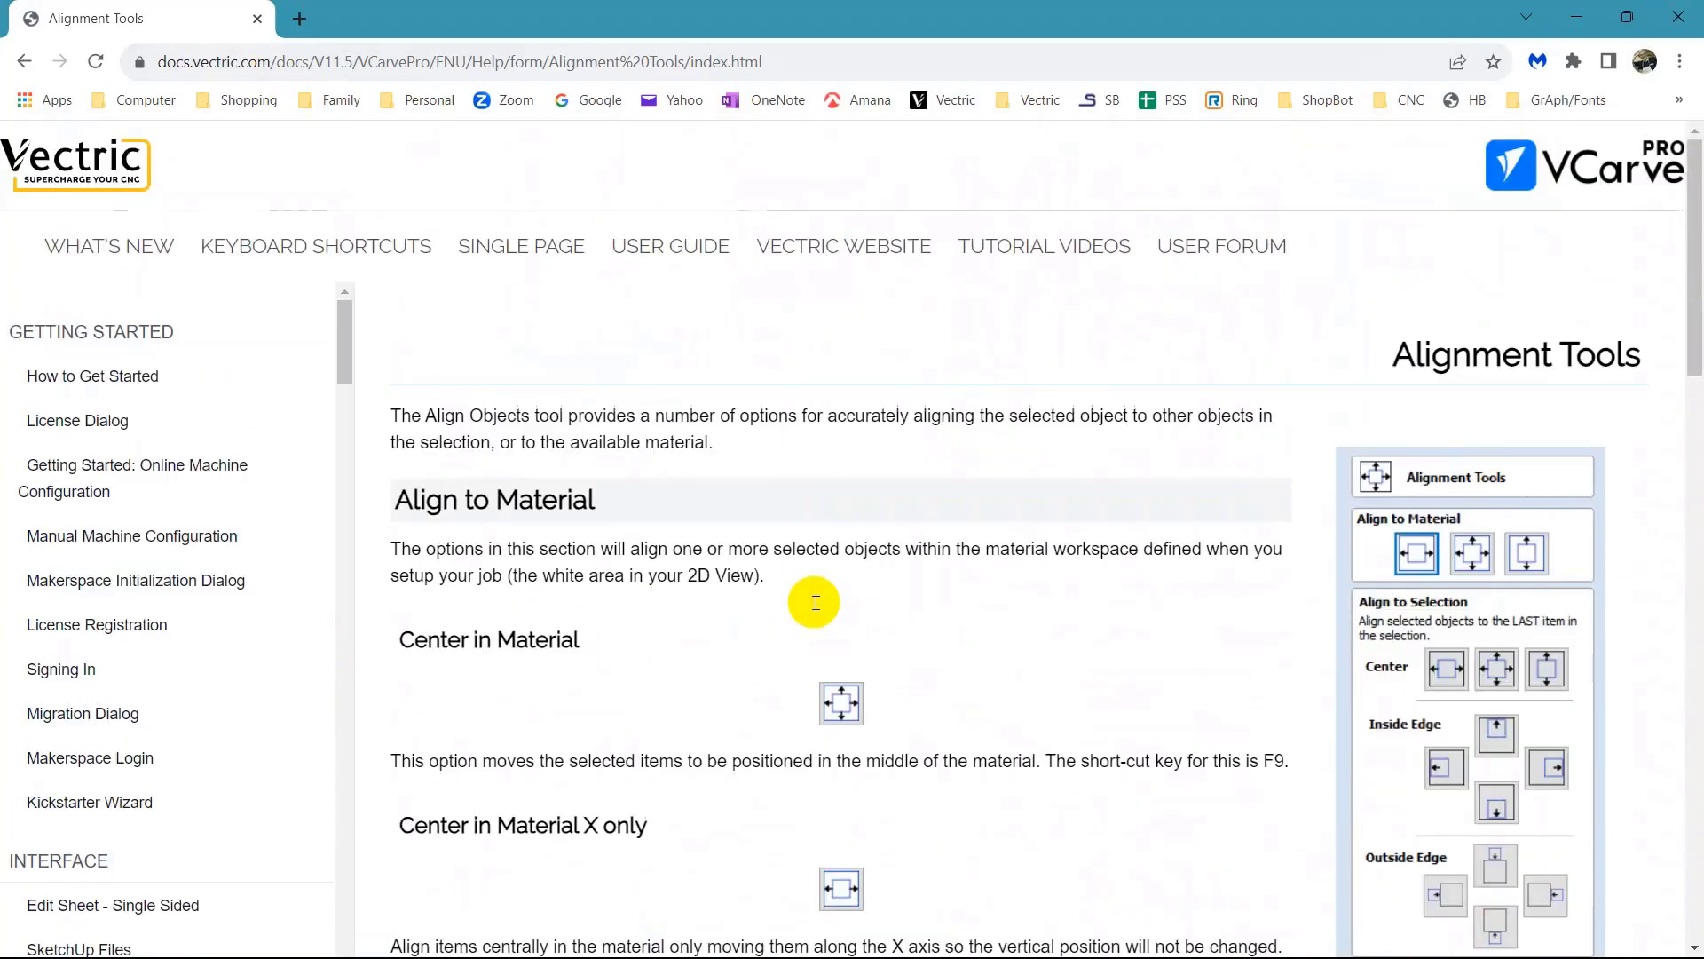
pyautogui.click(1679, 18)
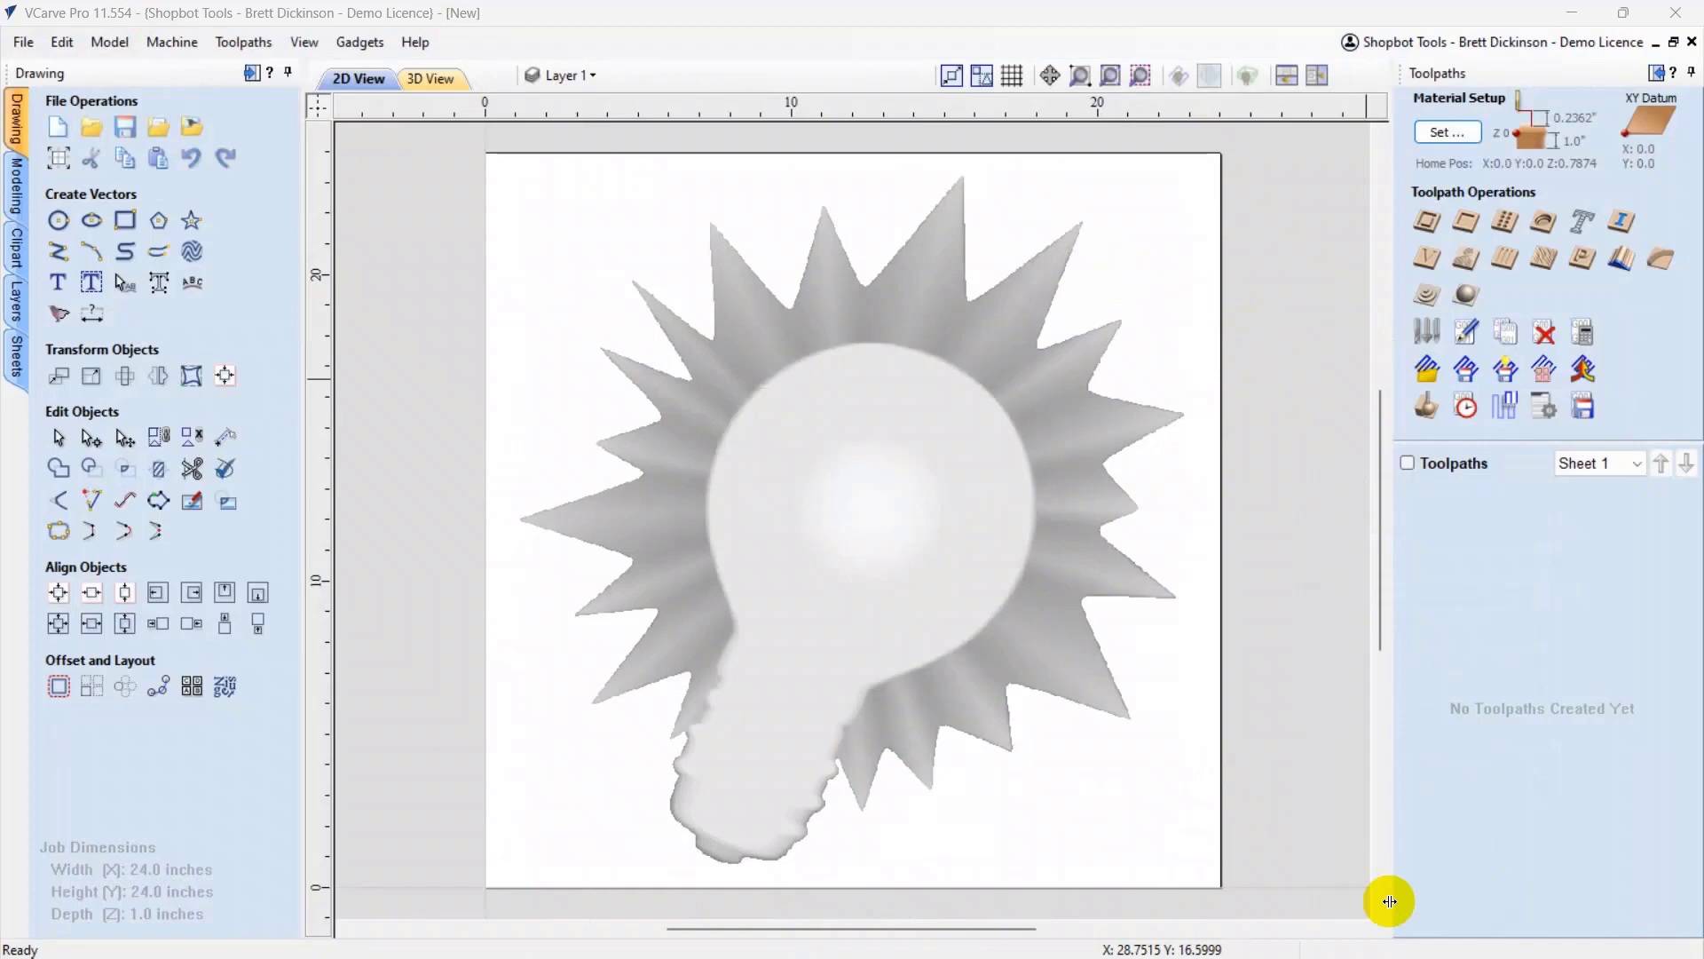
# - View the Tool Database and cancel it, and open its help page from the Toolpaths Tab overview in the Main Window help
pyautogui.click(1429, 332)
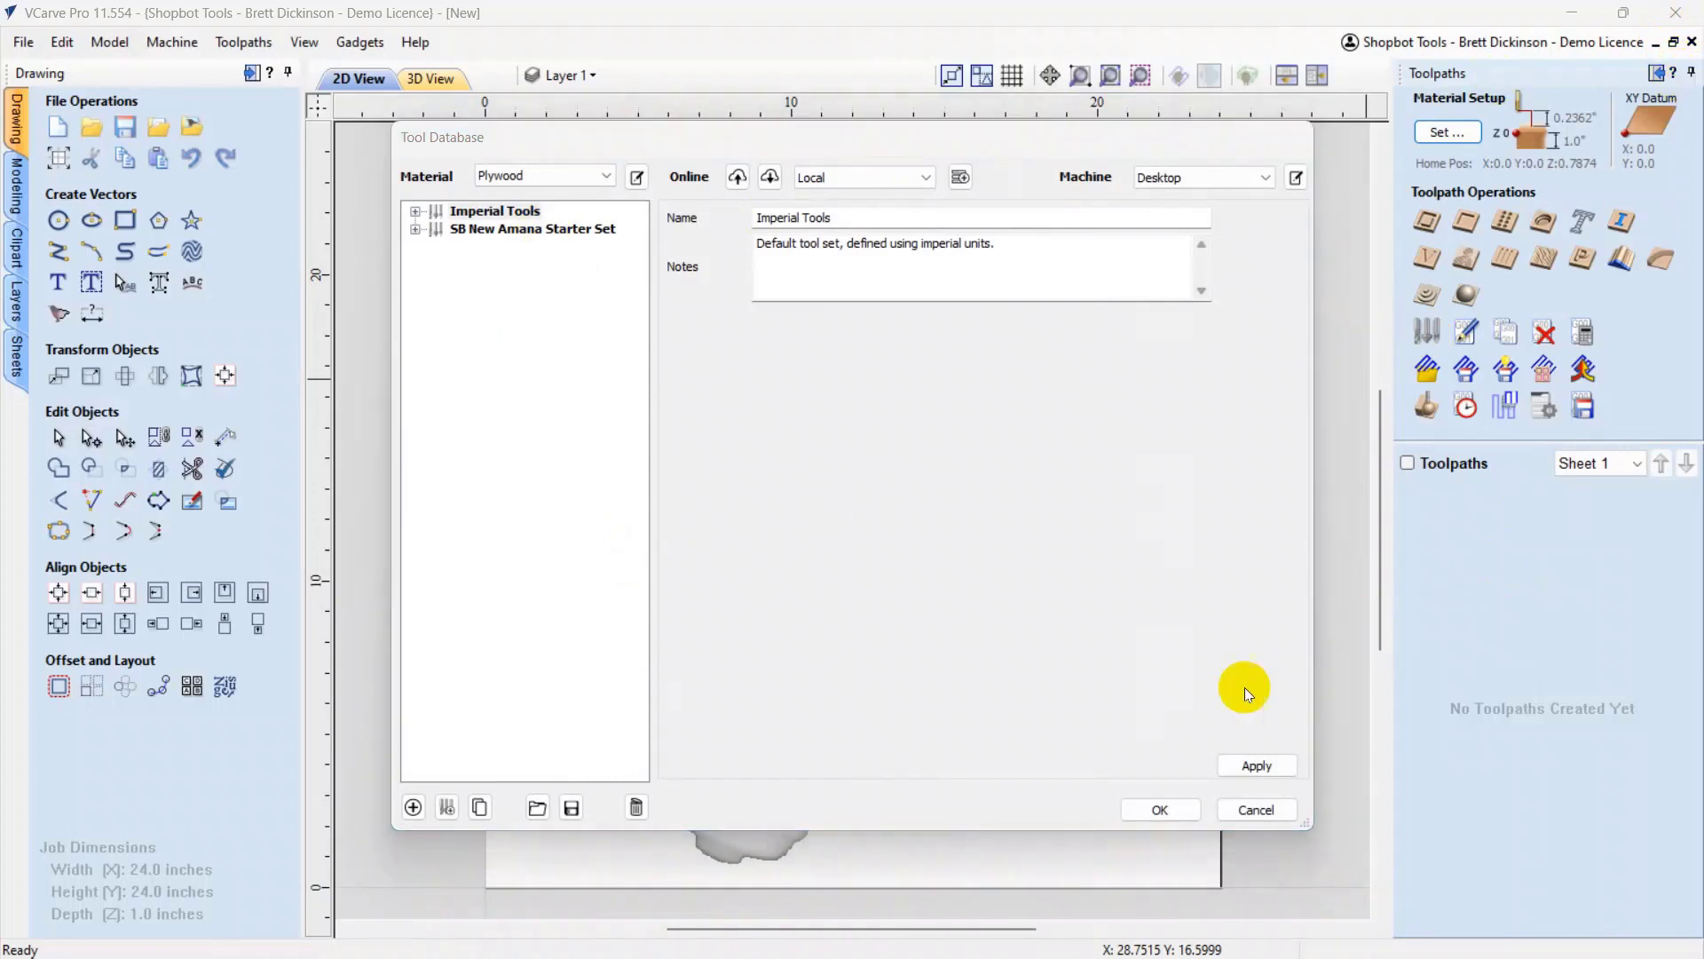
pyautogui.click(1265, 808)
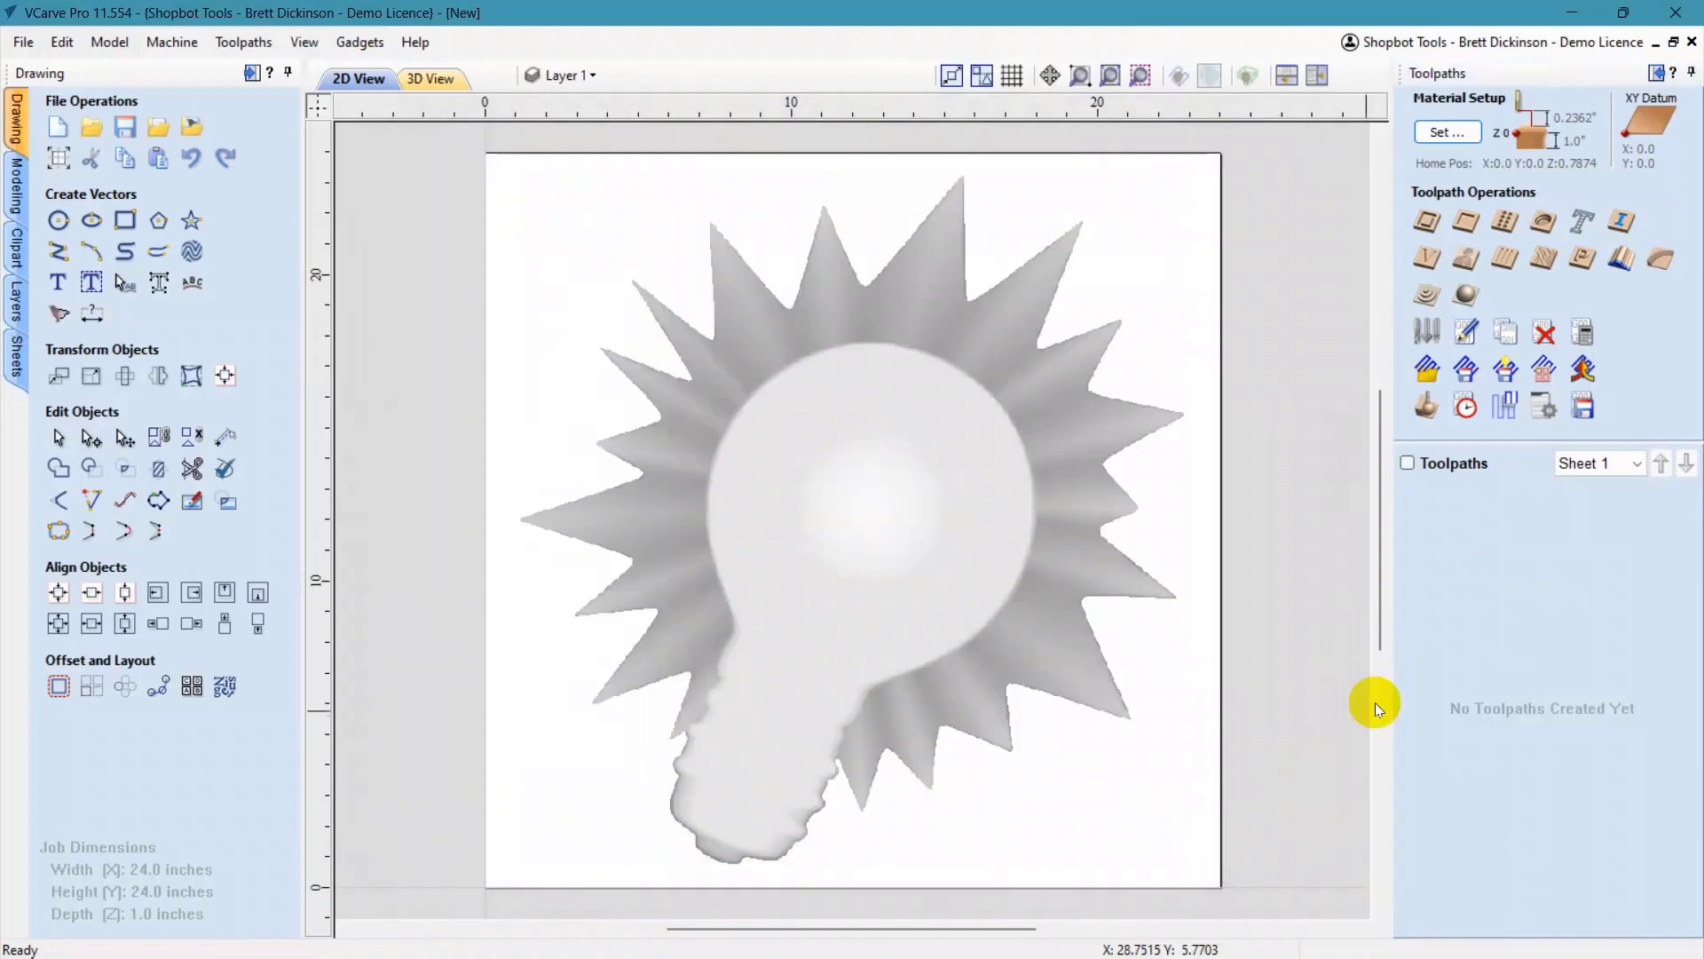
pyautogui.click(1675, 76)
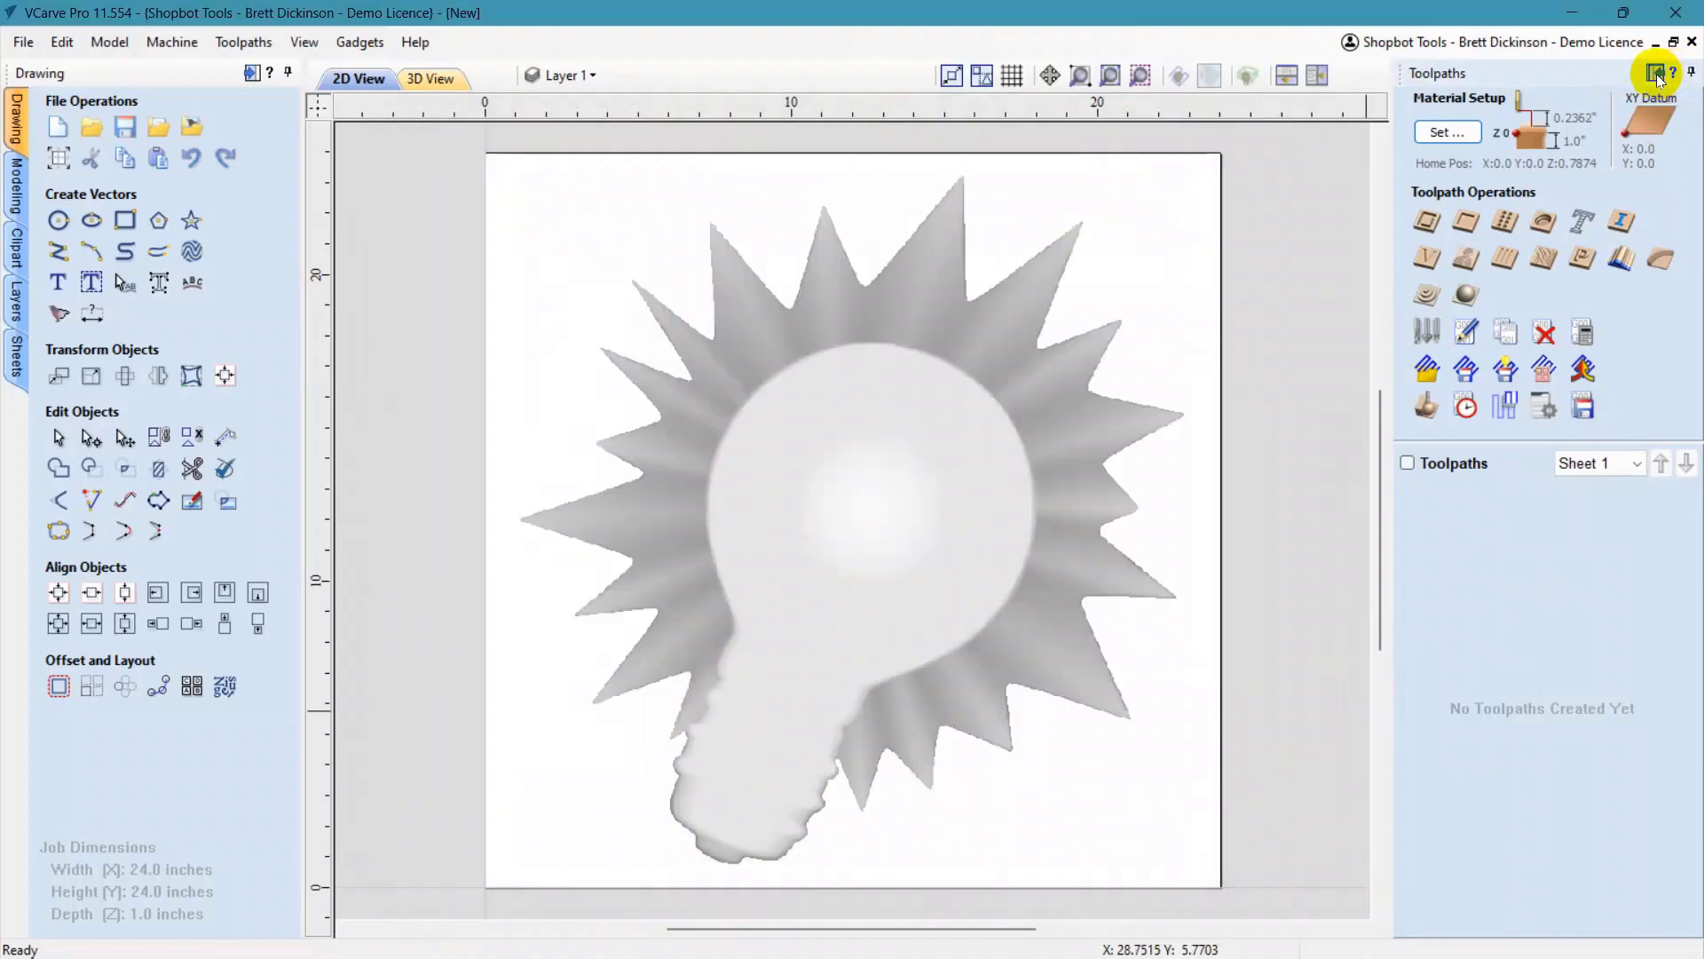
pyautogui.scroll(-15, 801, 451)
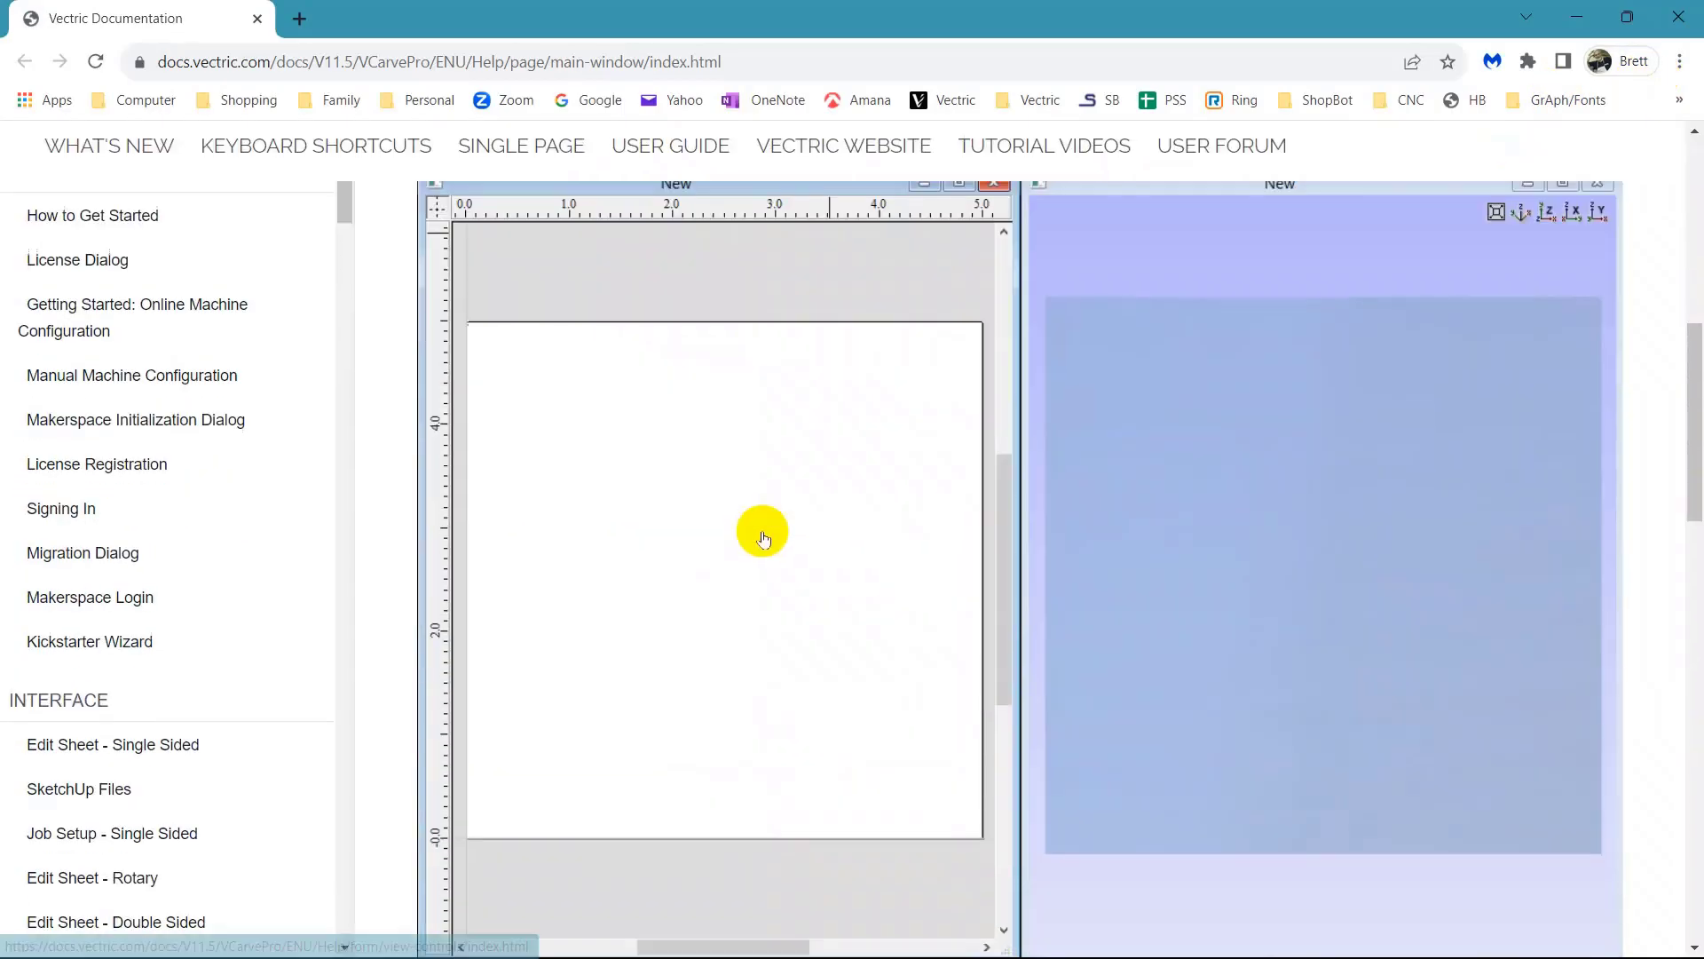
pyautogui.scroll(-5, 757, 537)
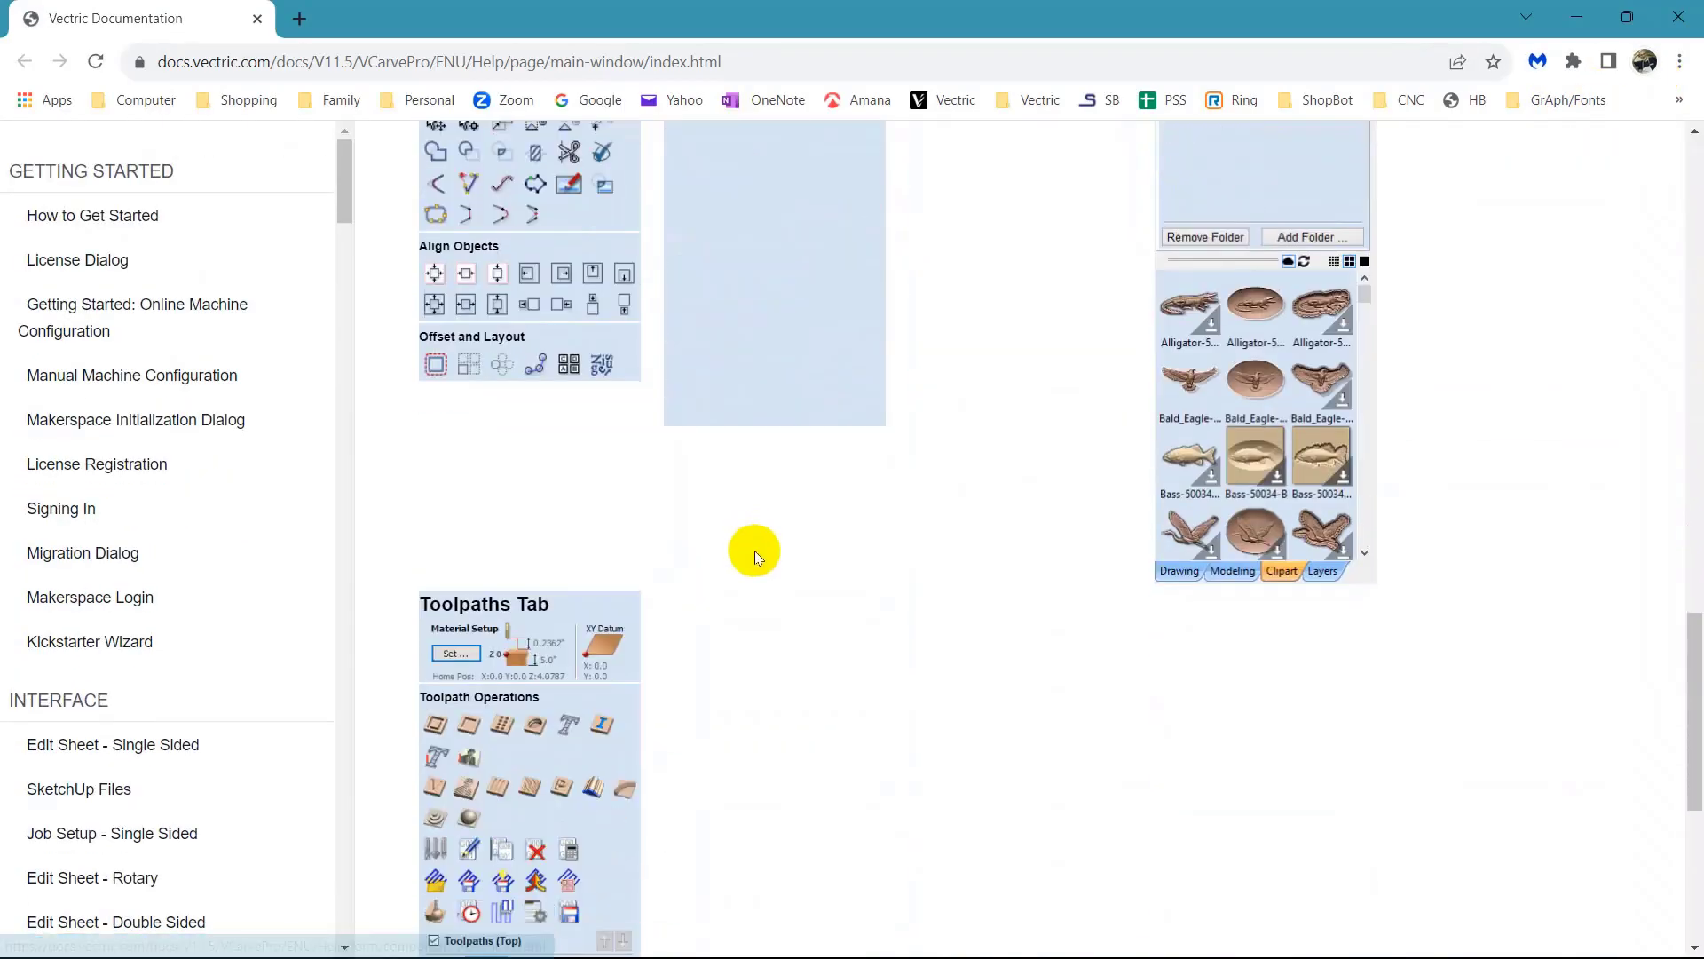
pyautogui.scroll(2, 773, 578)
pyautogui.scroll(1, 985, 575)
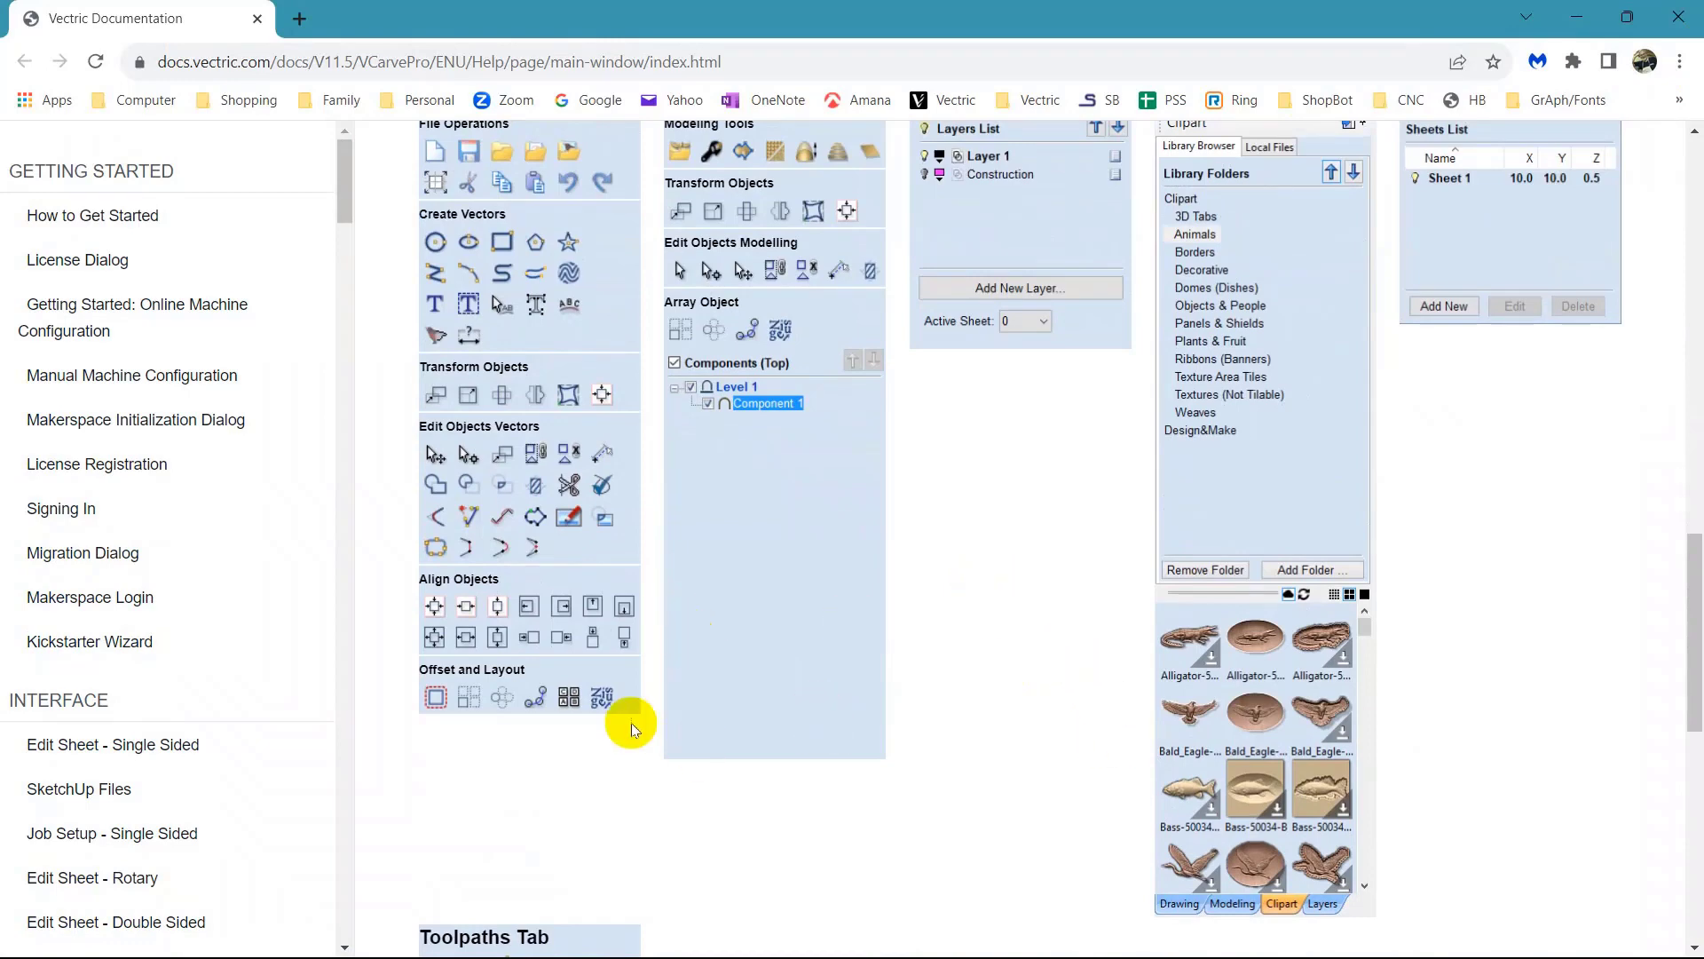
pyautogui.scroll(-6, 728, 807)
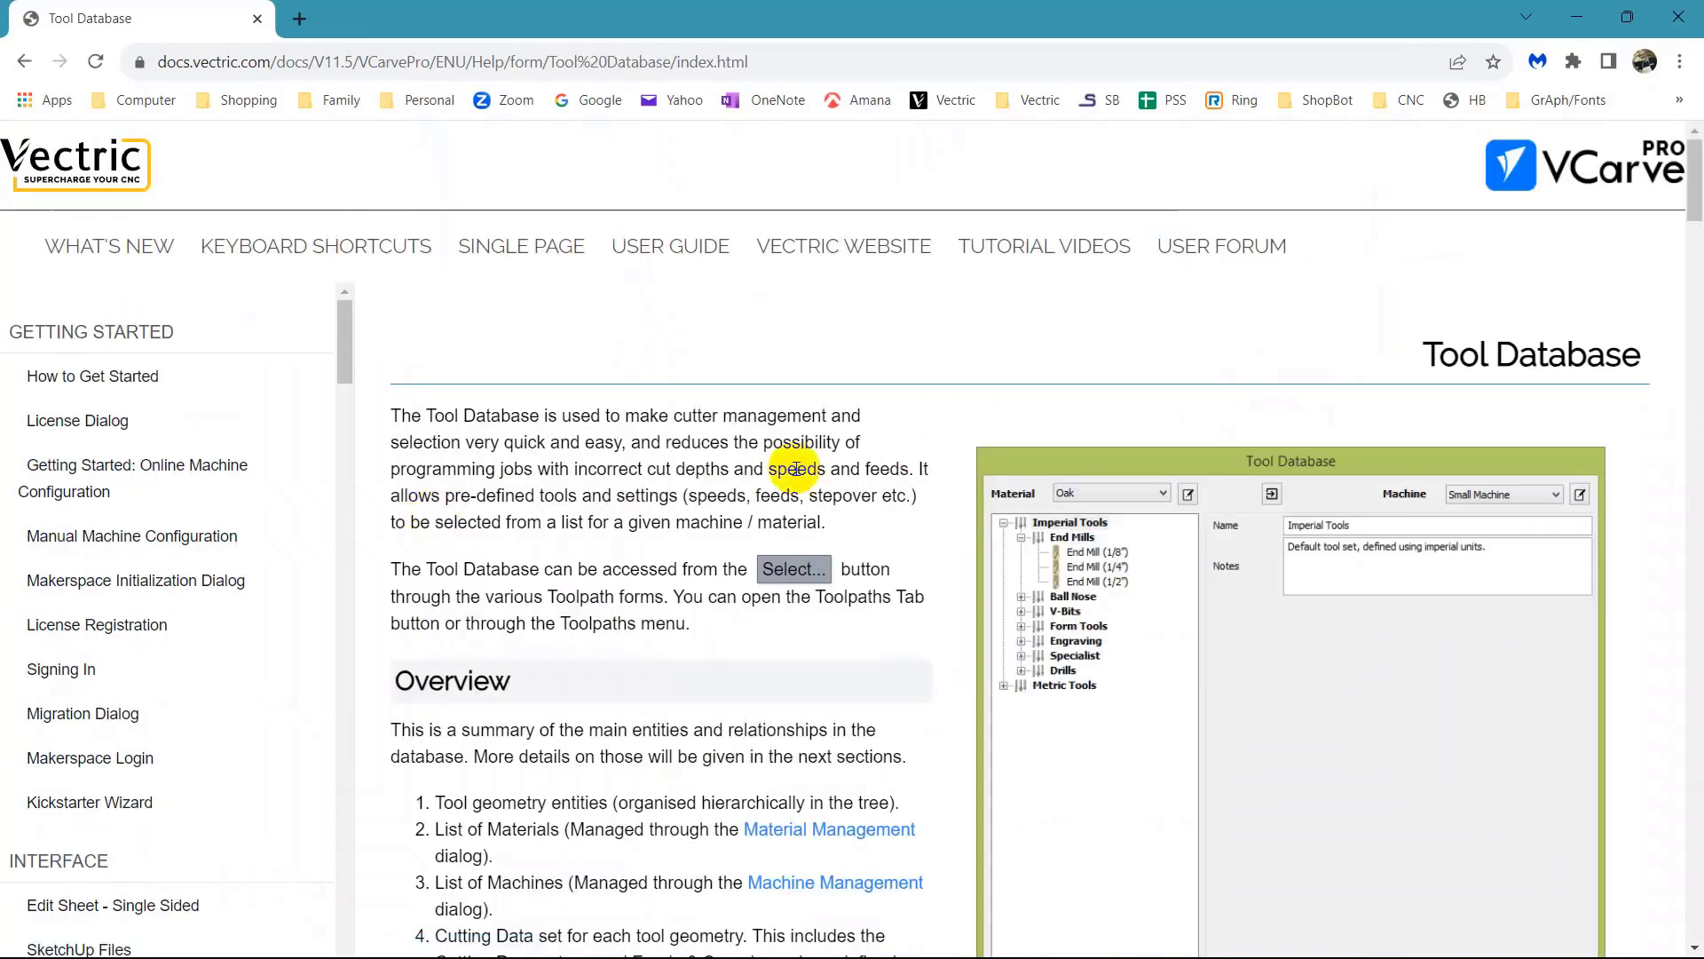
# - Read through the Tool Database help page, including the Tool Tree and Tool Type sections, and close it
pyautogui.scroll(-1, 787, 475)
pyautogui.scroll(-15, 787, 475)
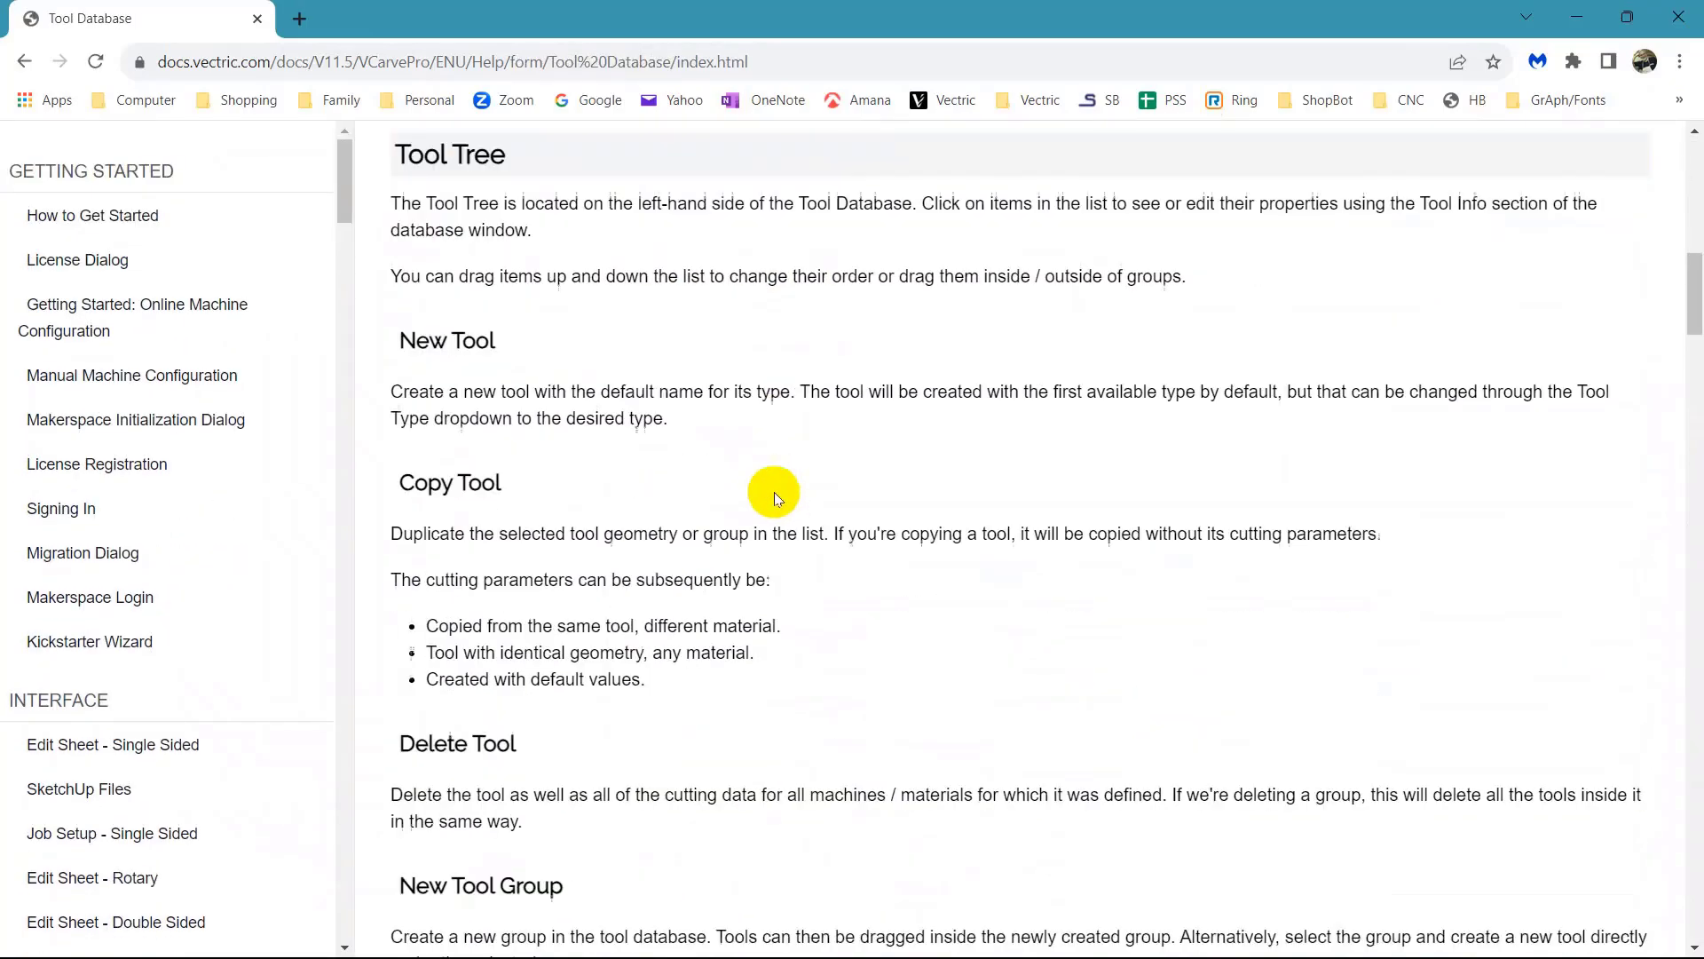
pyautogui.scroll(-10, 774, 498)
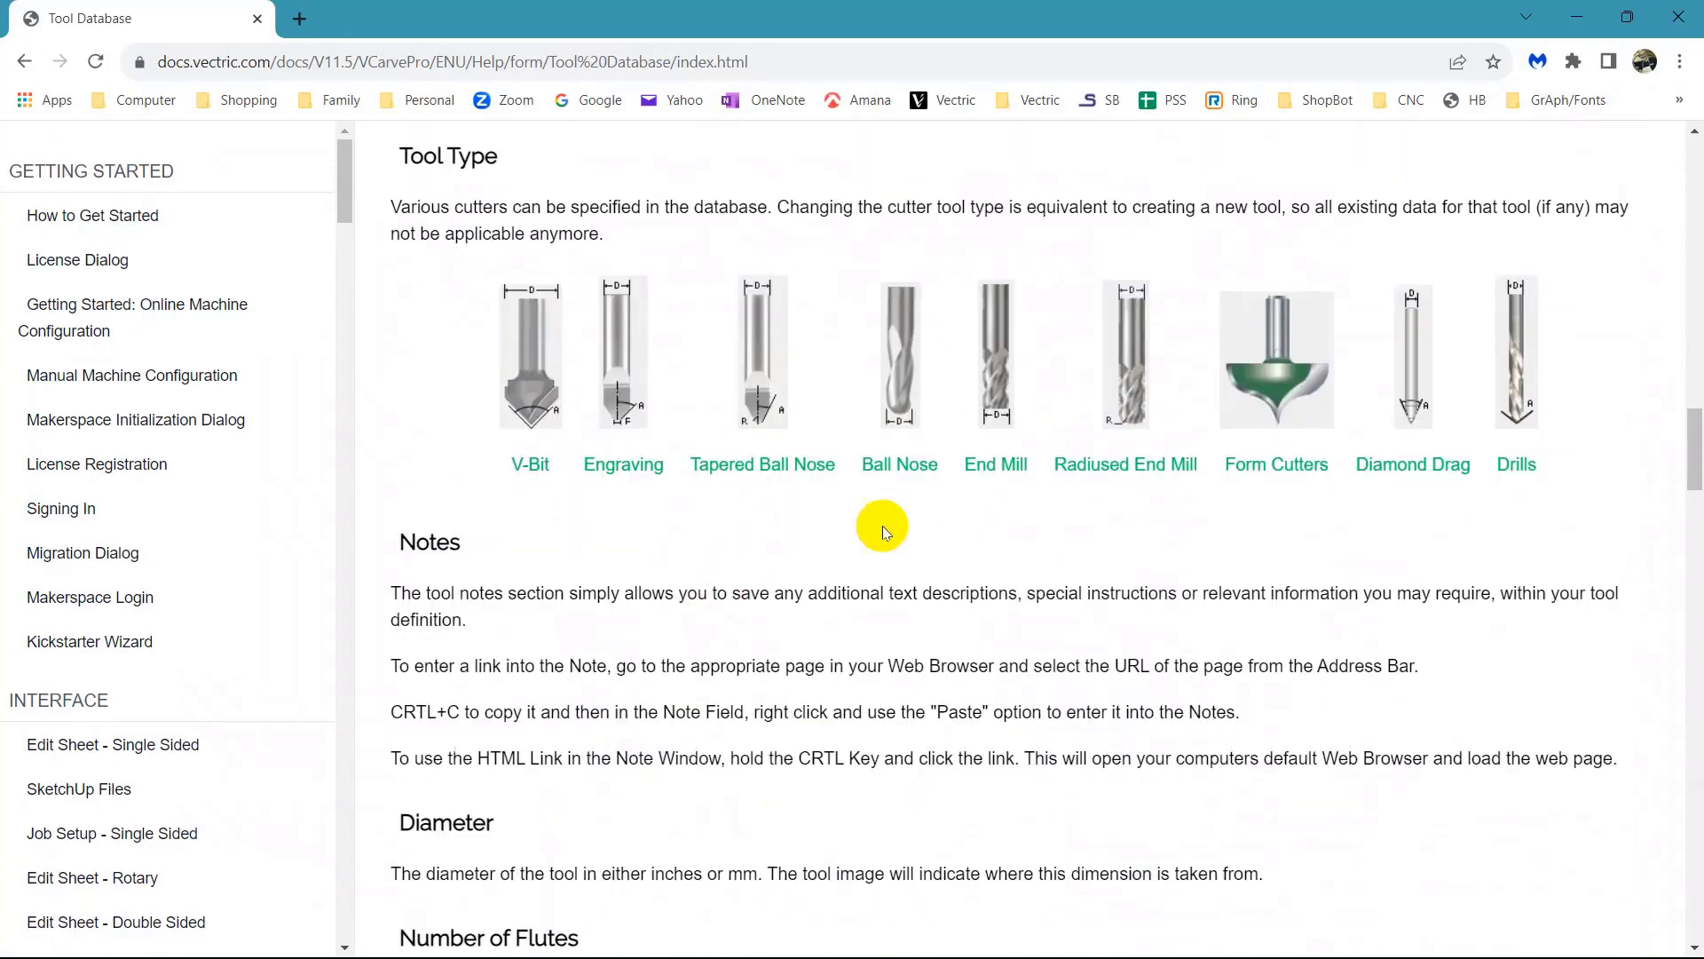
pyautogui.scroll(20, 845, 494)
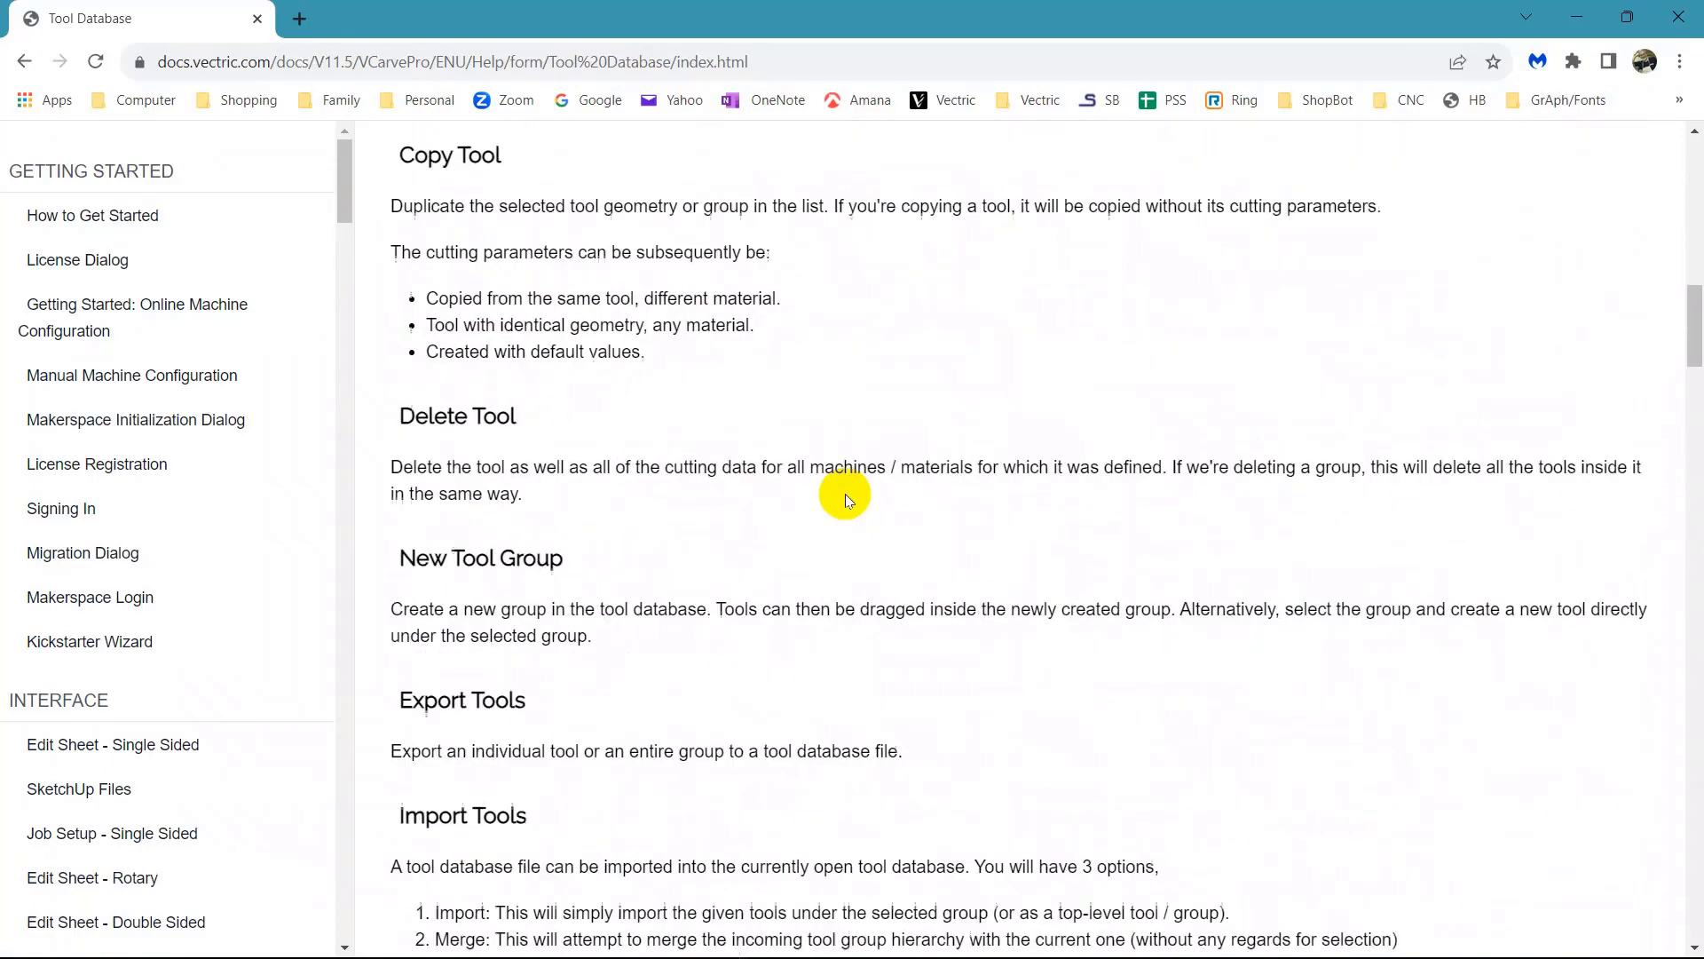
pyautogui.scroll(6, 845, 493)
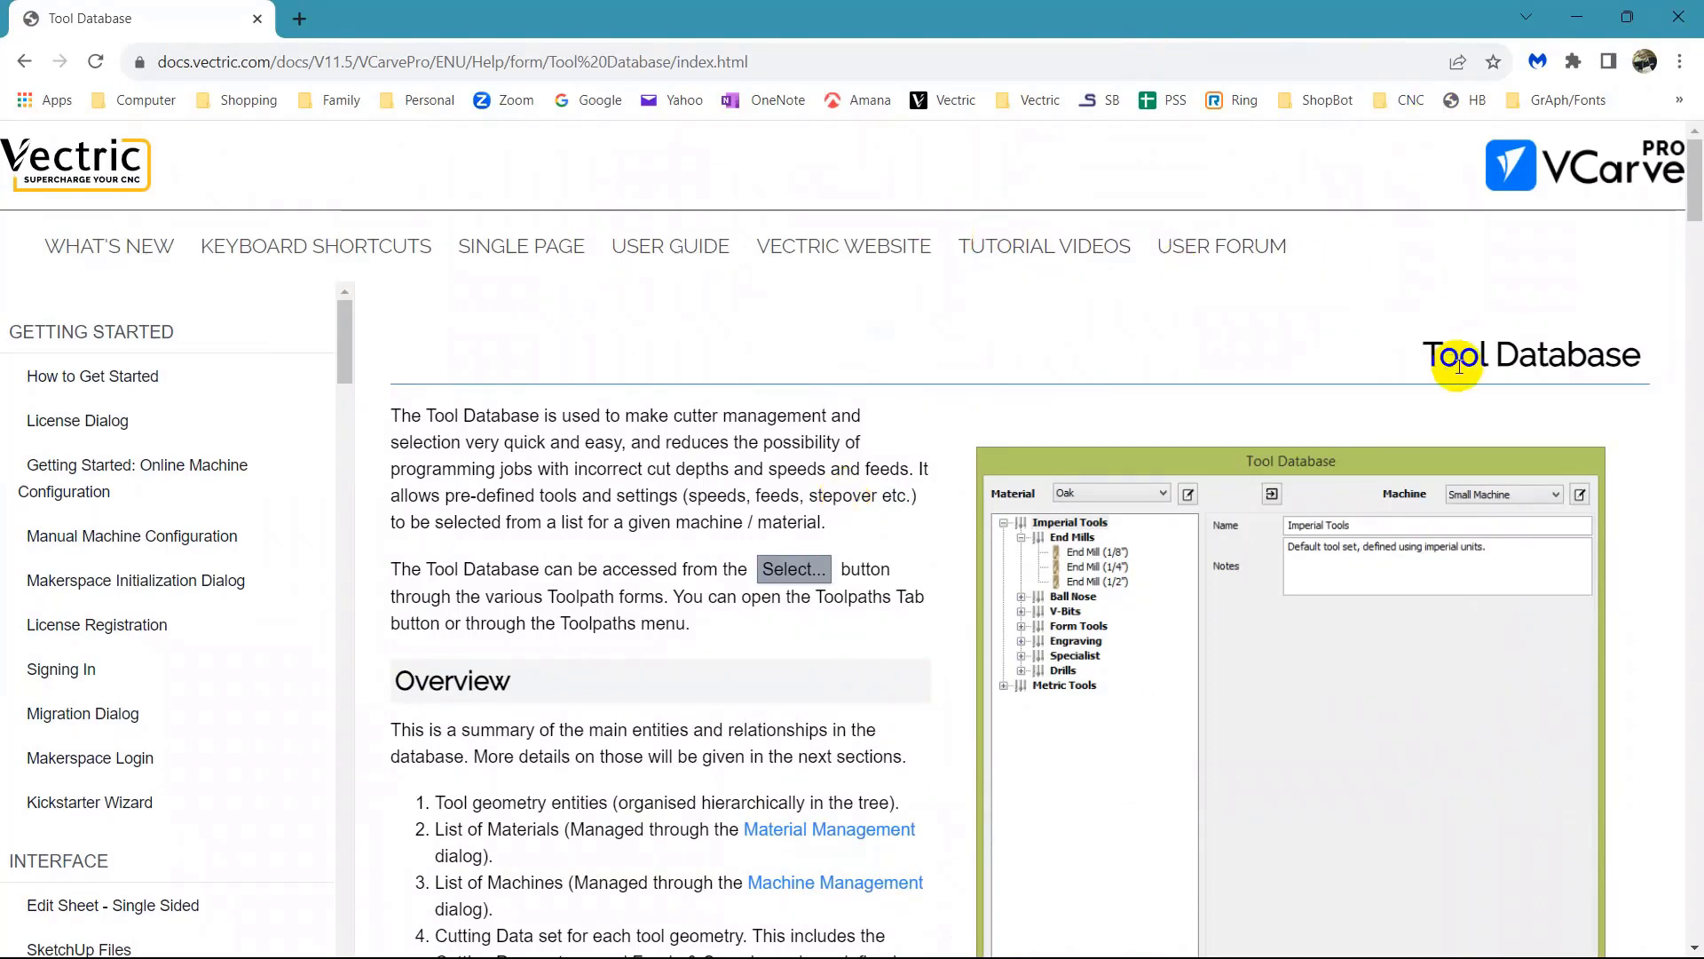
pyautogui.click(1677, 17)
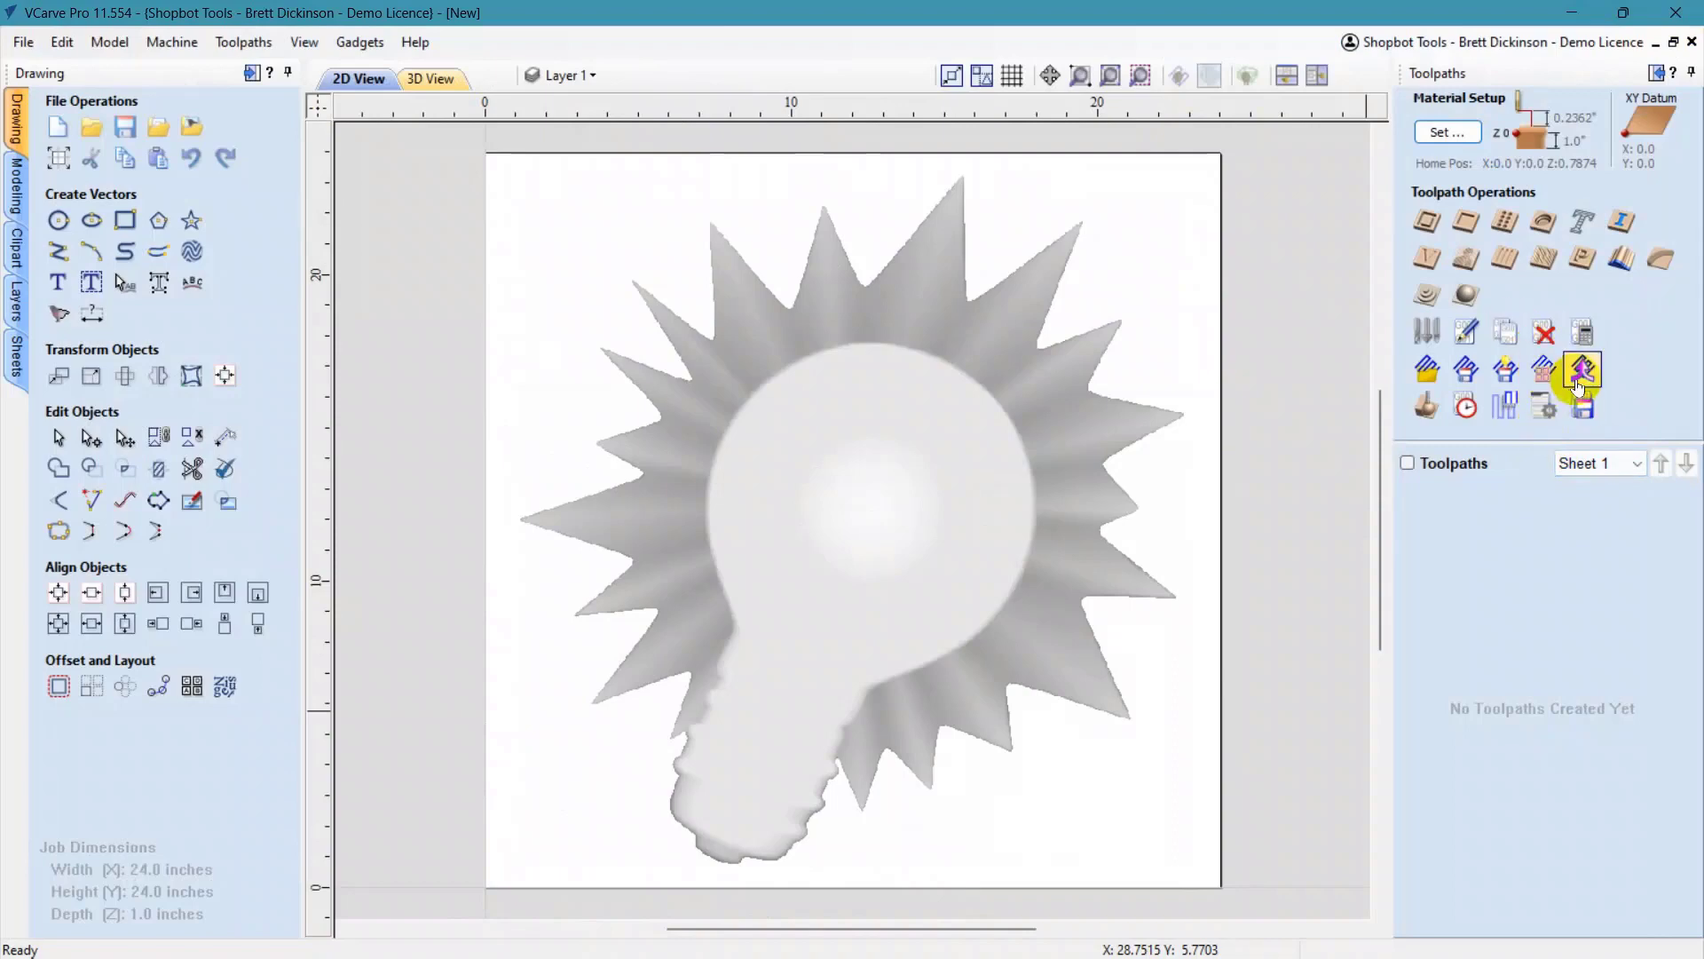
pyautogui.click(1520, 406)
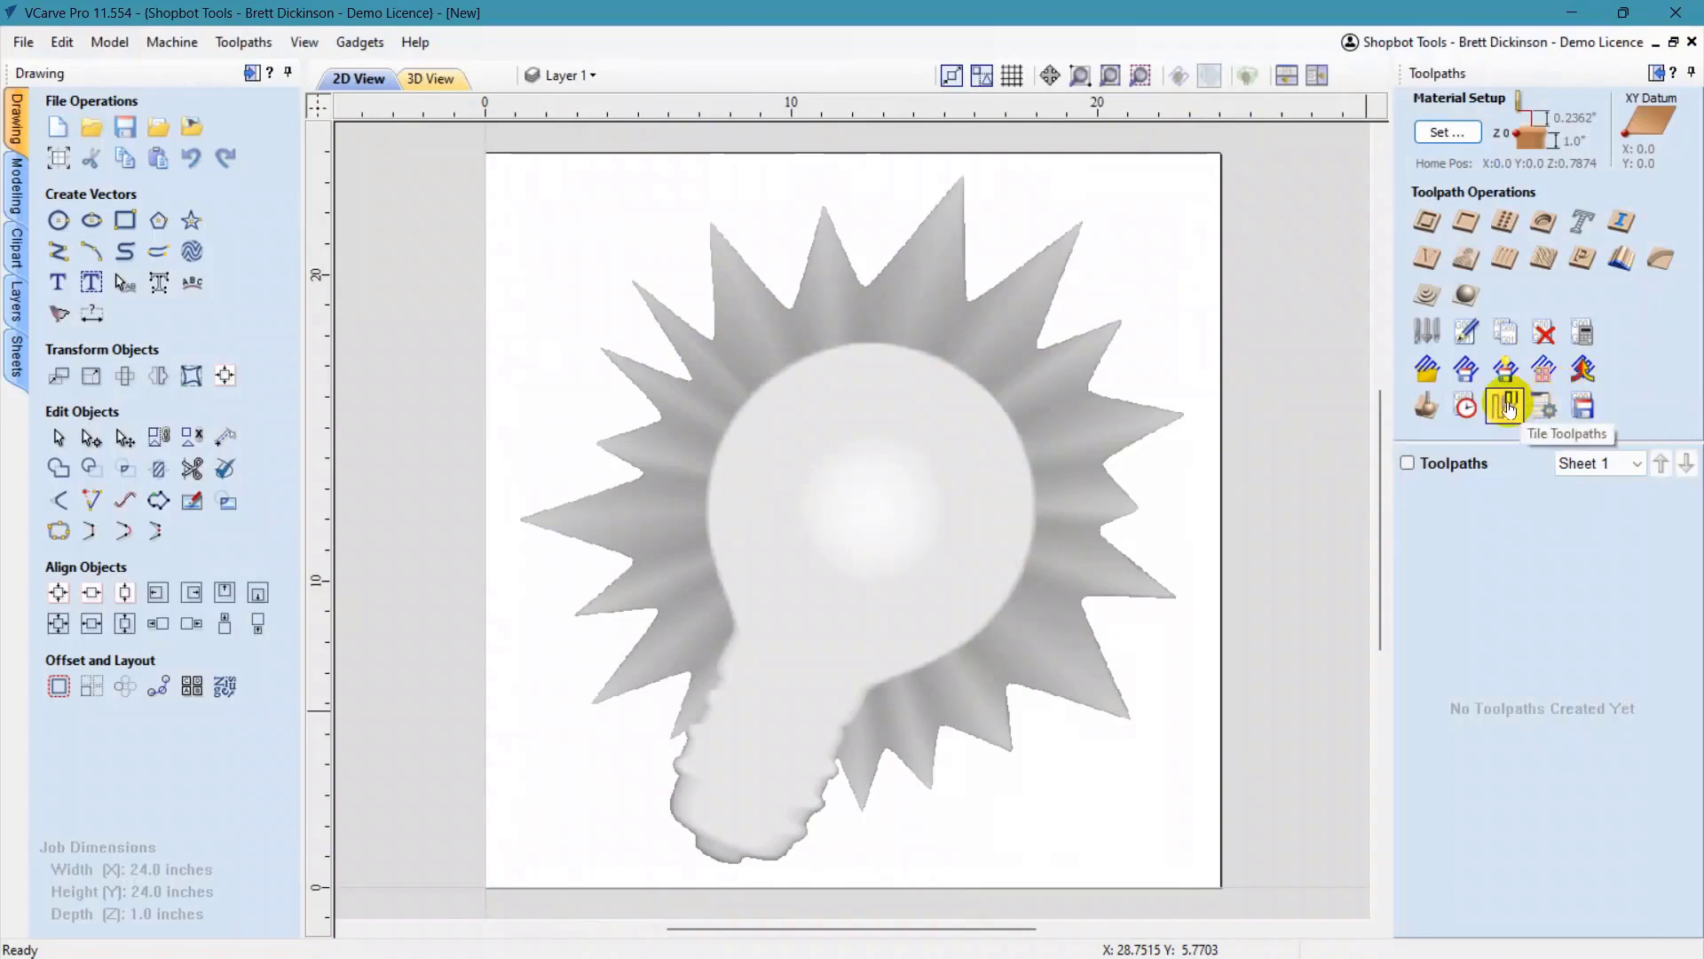
# - Enable Tile Toolpaths in the Toolpath Tiling Manager, and open its help page from the Toolpaths Tab overview in the Main Window help
pyautogui.moveTo(422, 33)
pyautogui.mouseDown()
pyautogui.moveTo(672, 52)
pyautogui.moveTo(1060, 163)
pyautogui.mouseUp()
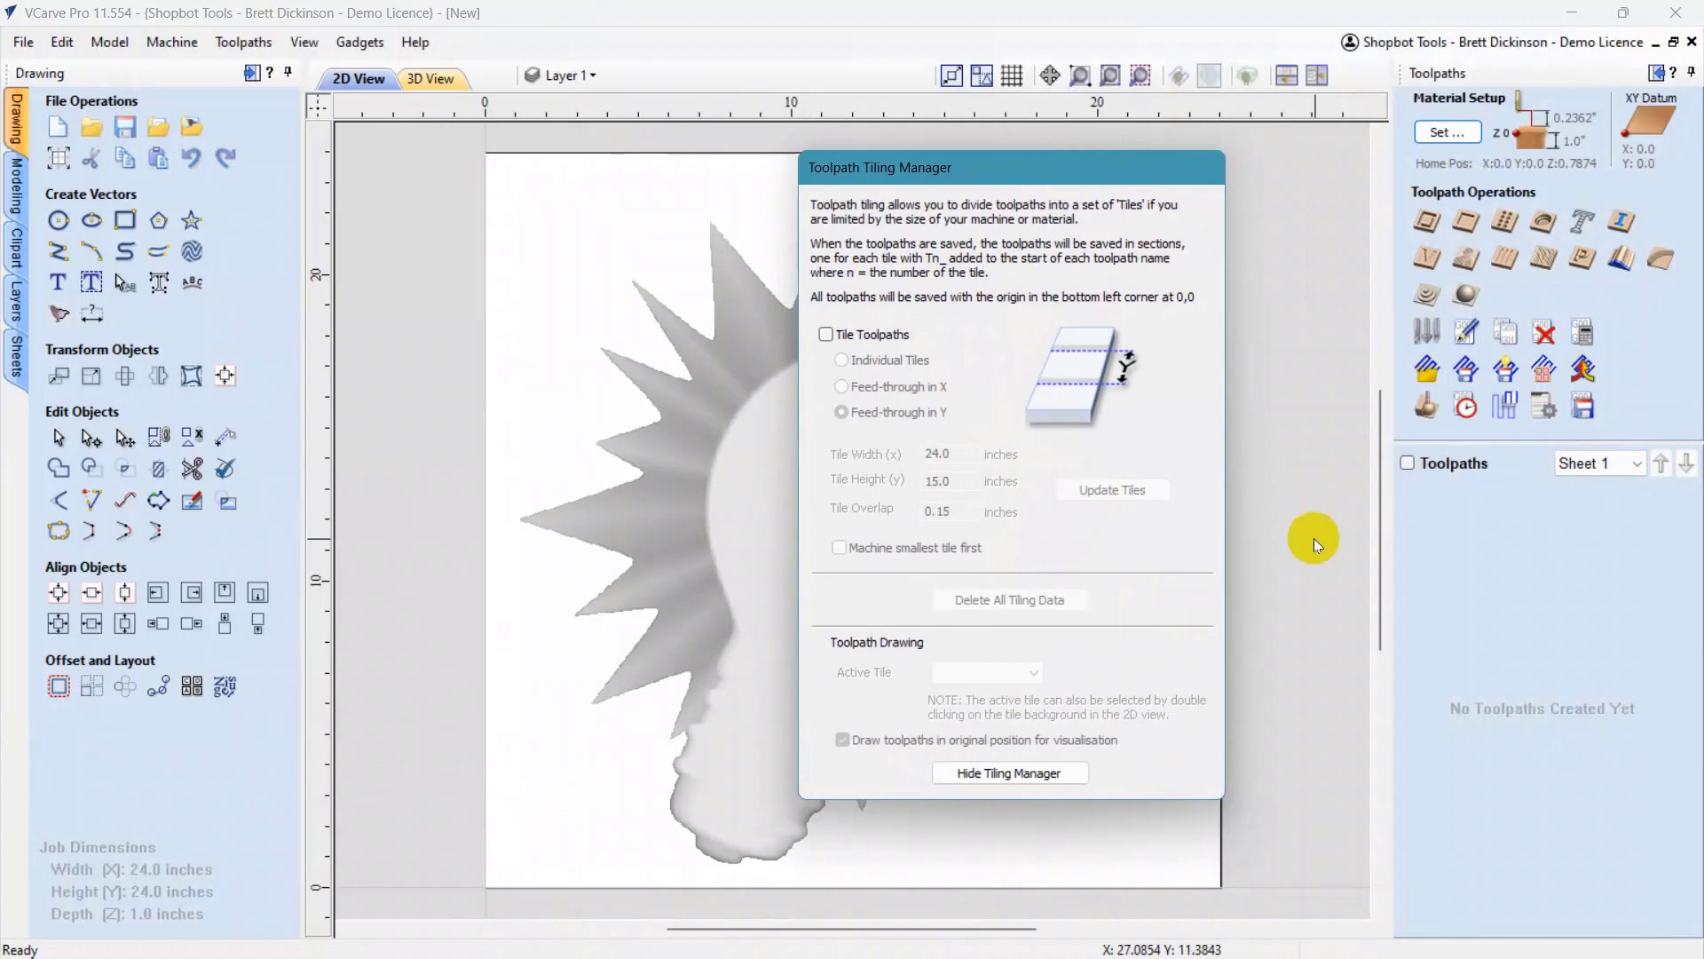
pyautogui.click(825, 334)
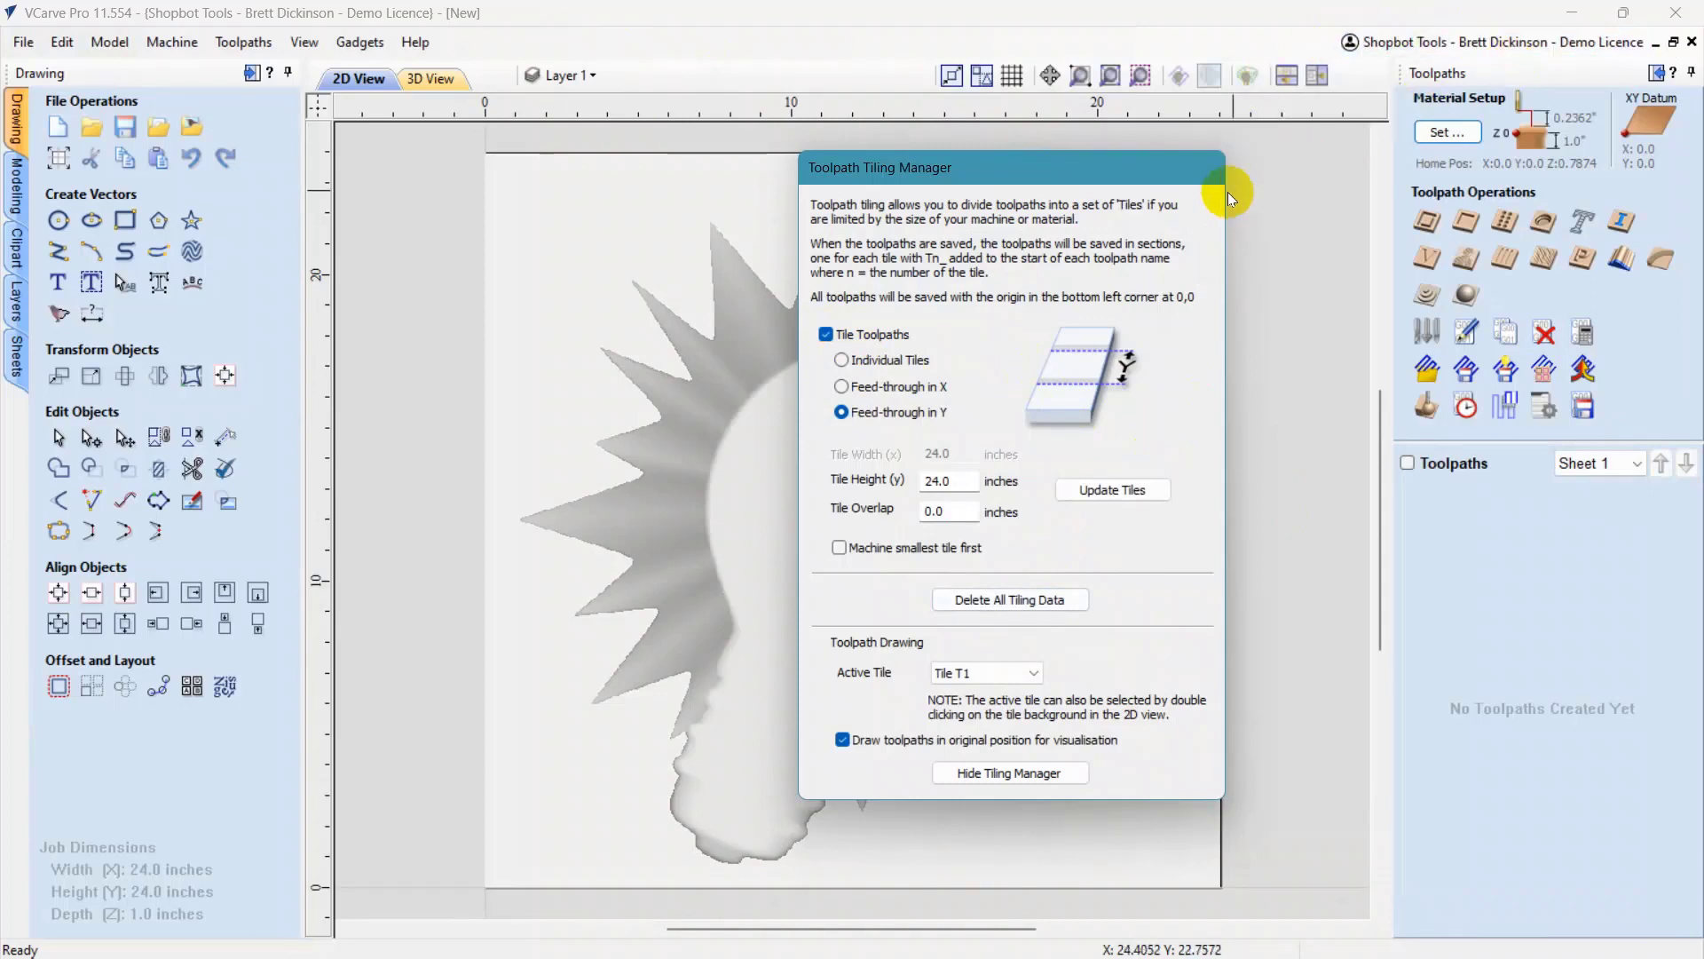
pyautogui.click(1674, 75)
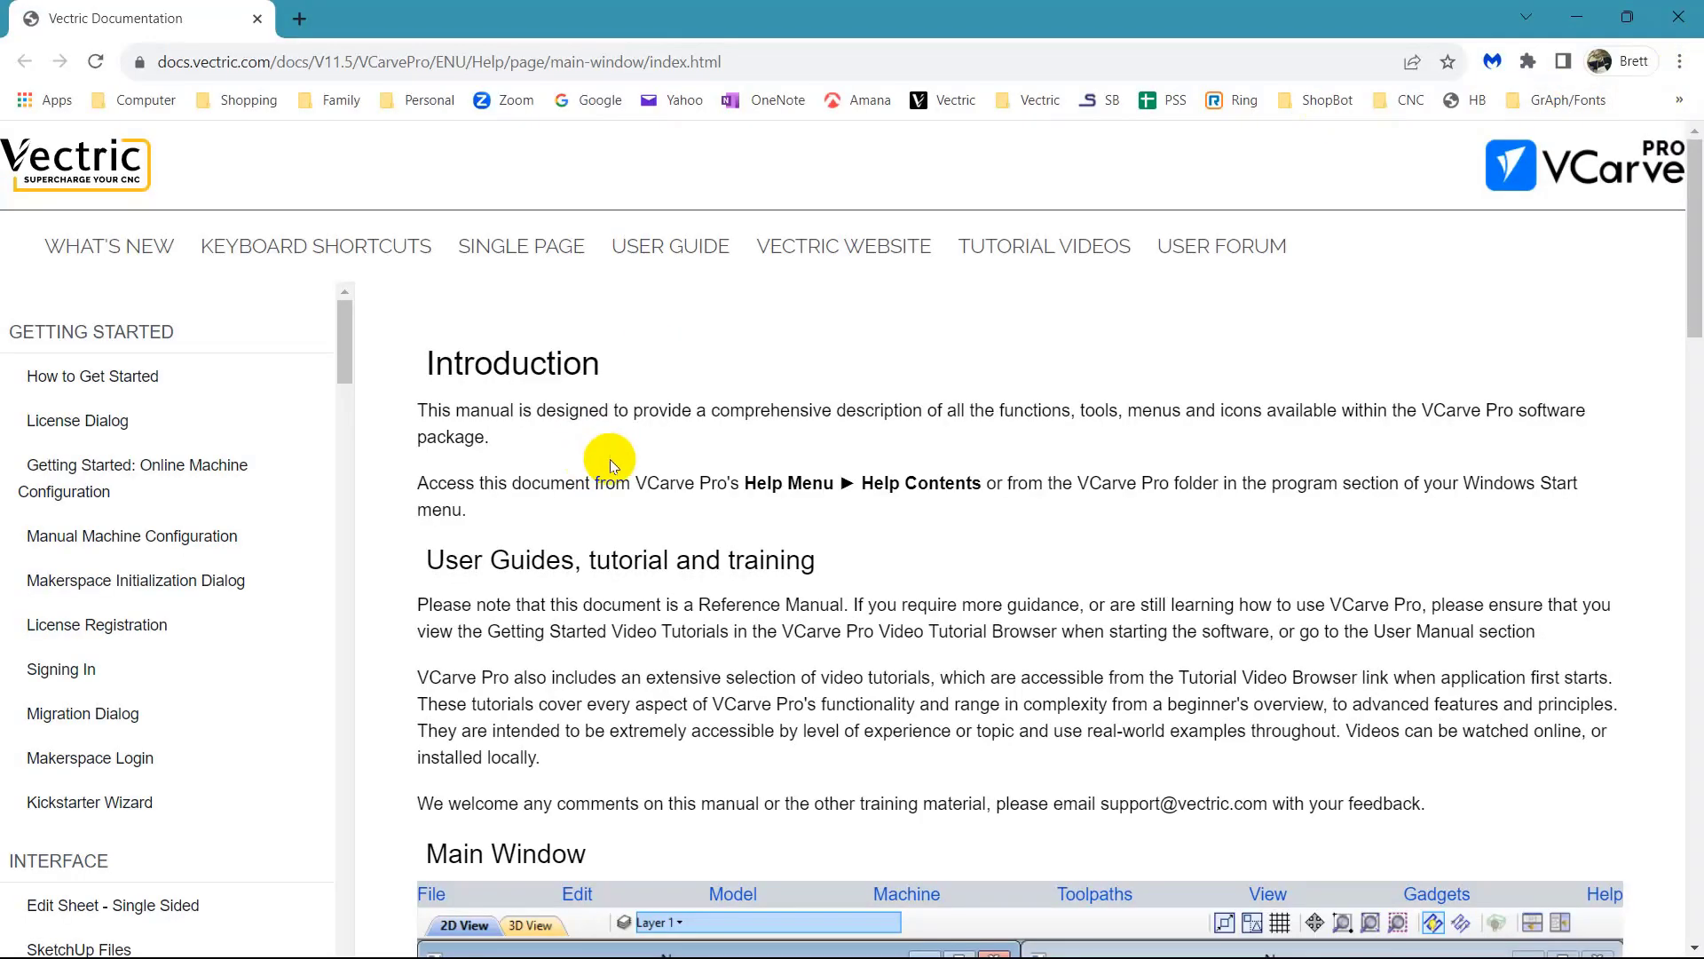
pyautogui.scroll(-5, 611, 457)
pyautogui.scroll(-6, 611, 456)
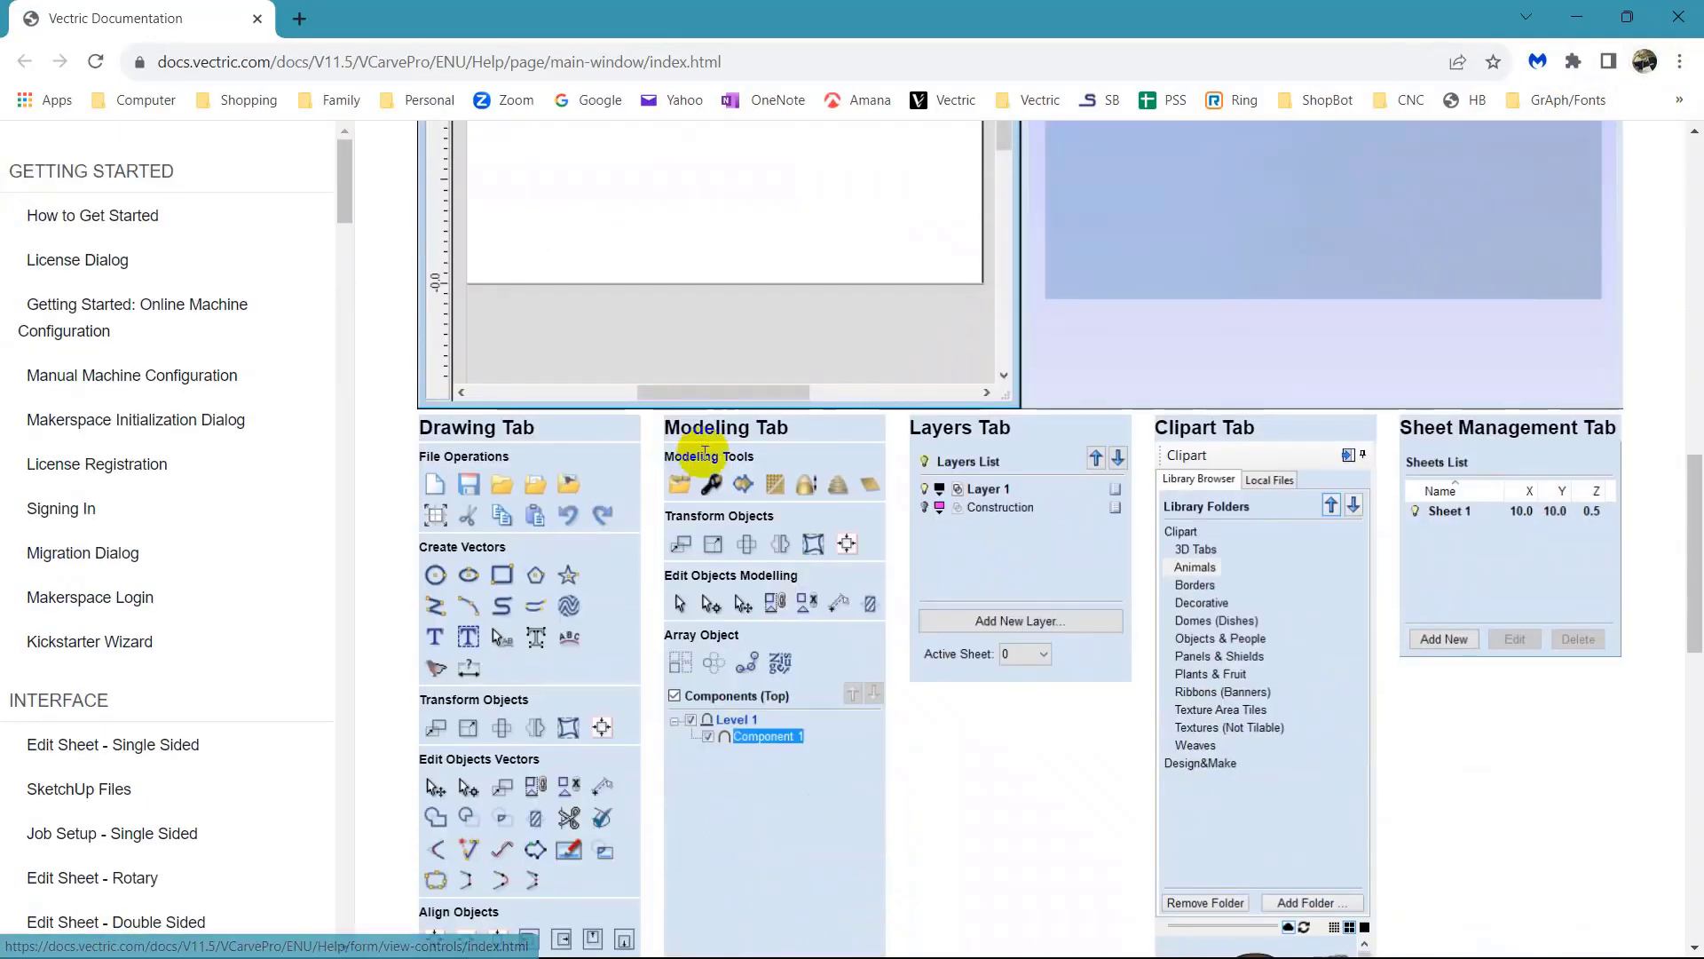
pyautogui.scroll(-10, 692, 457)
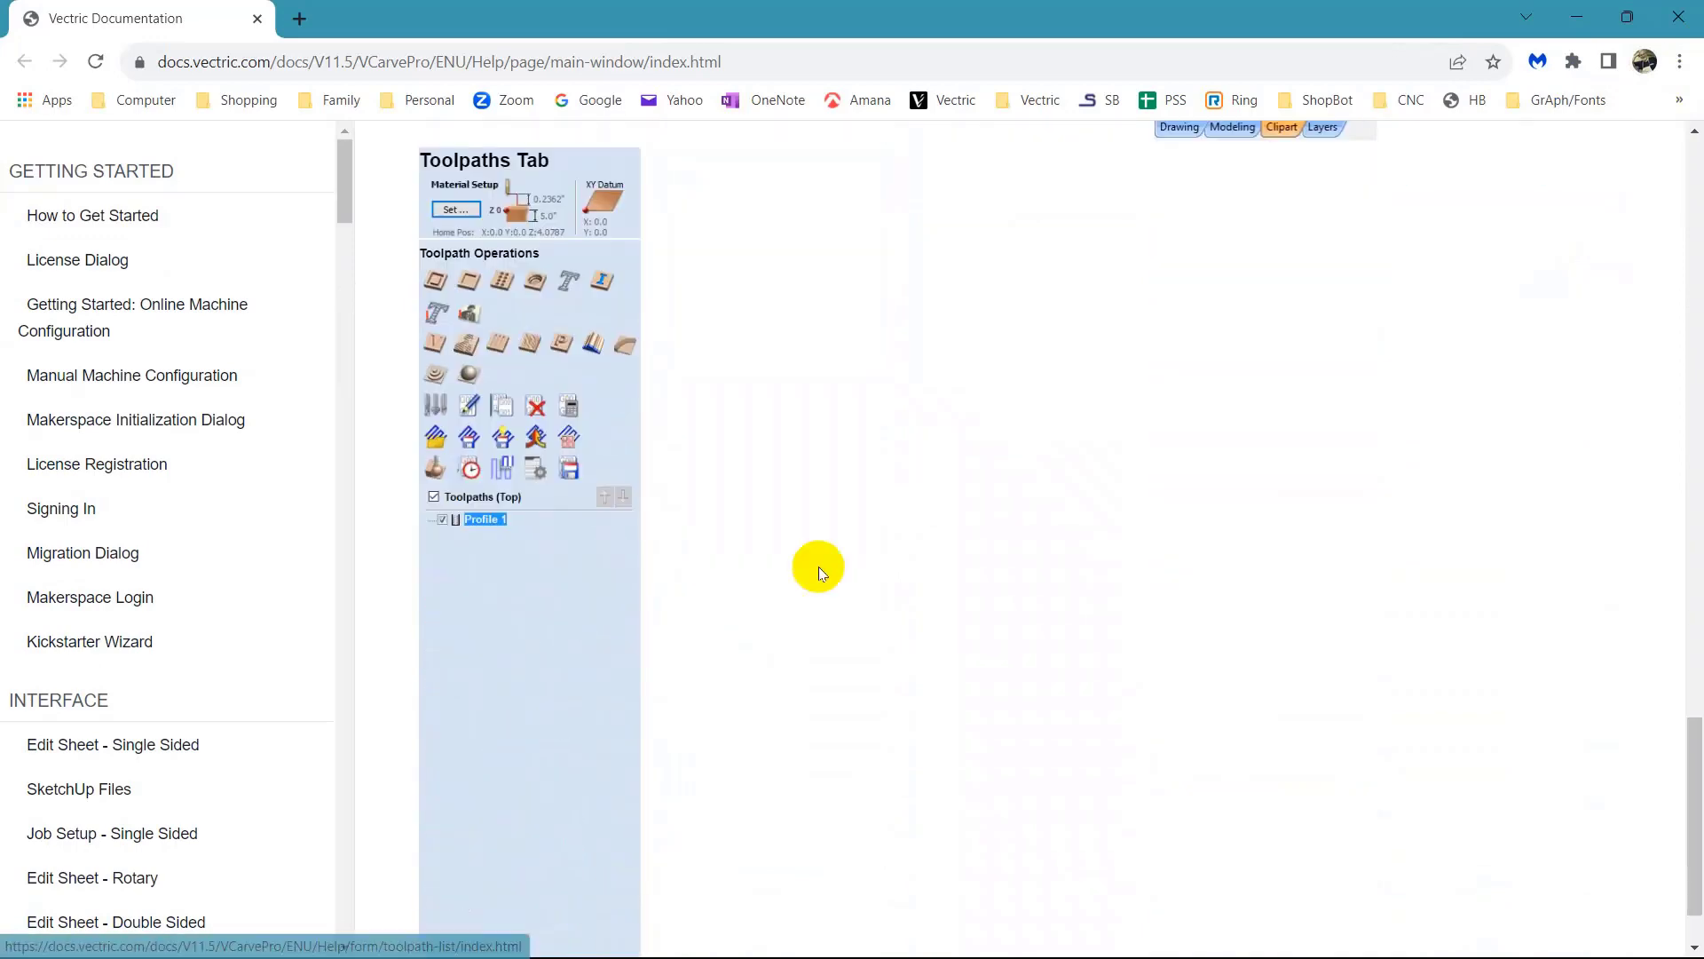
pyautogui.click(508, 471)
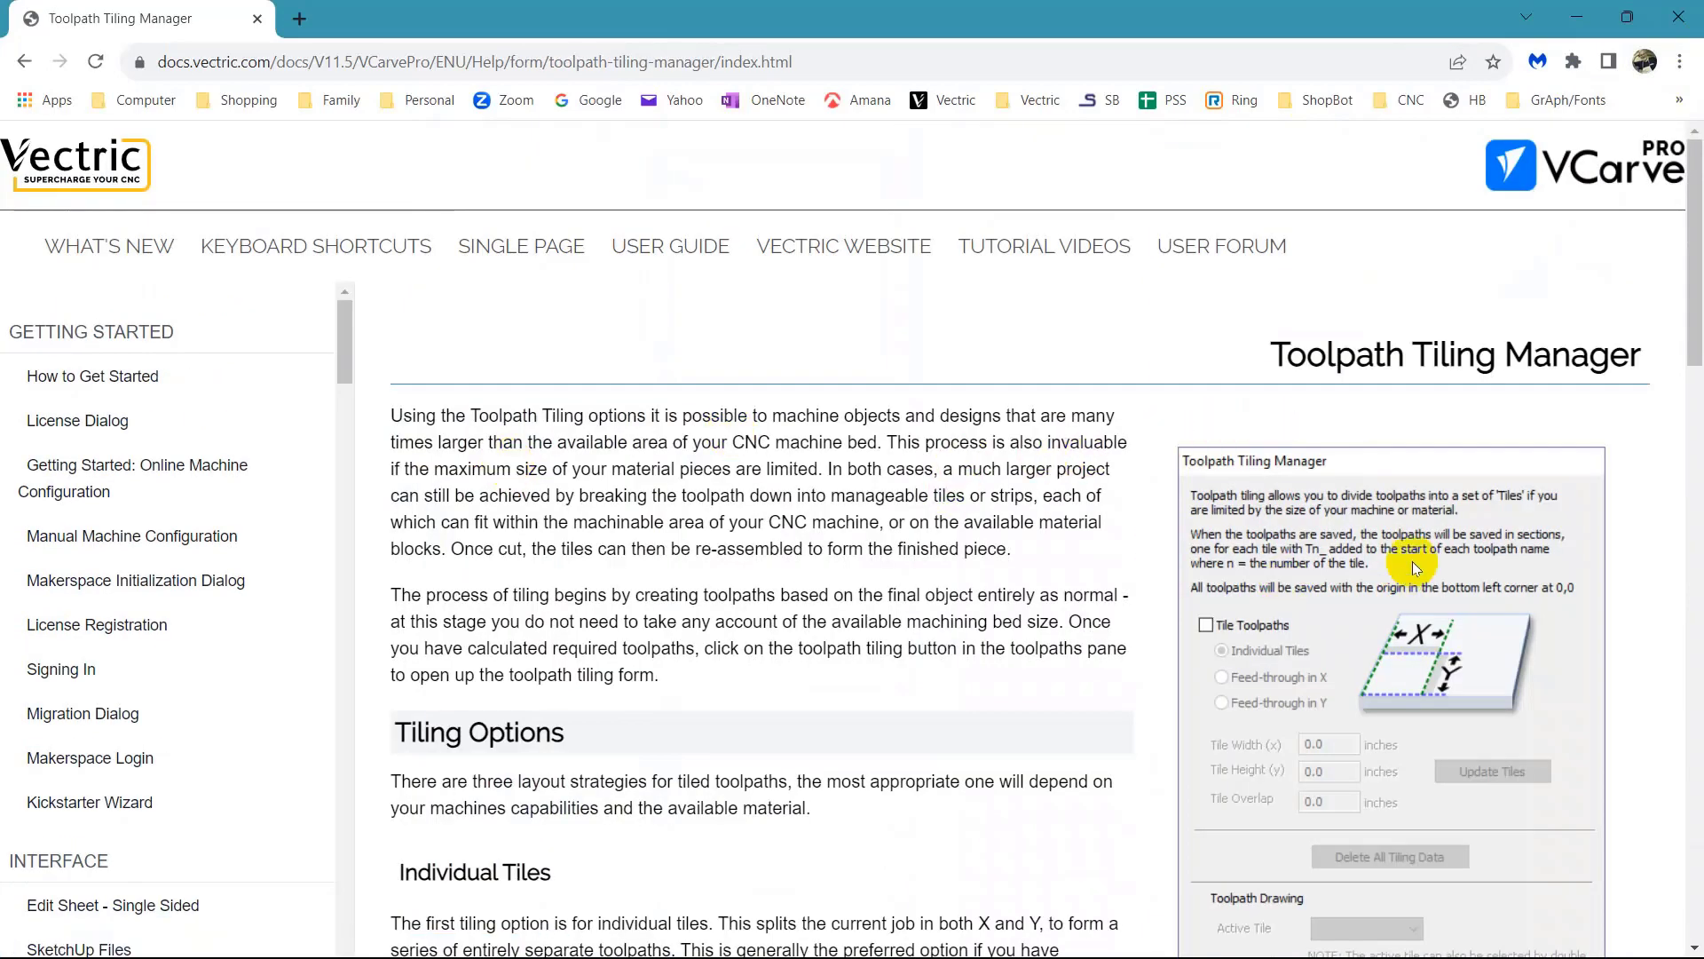
# - Read through the Toolpath Tiling Manager help, including tiling options and tile previews, close it, and hide the tiling manager
pyautogui.scroll(-3, 1413, 561)
pyautogui.scroll(3, 1395, 541)
pyautogui.scroll(-1, 874, 622)
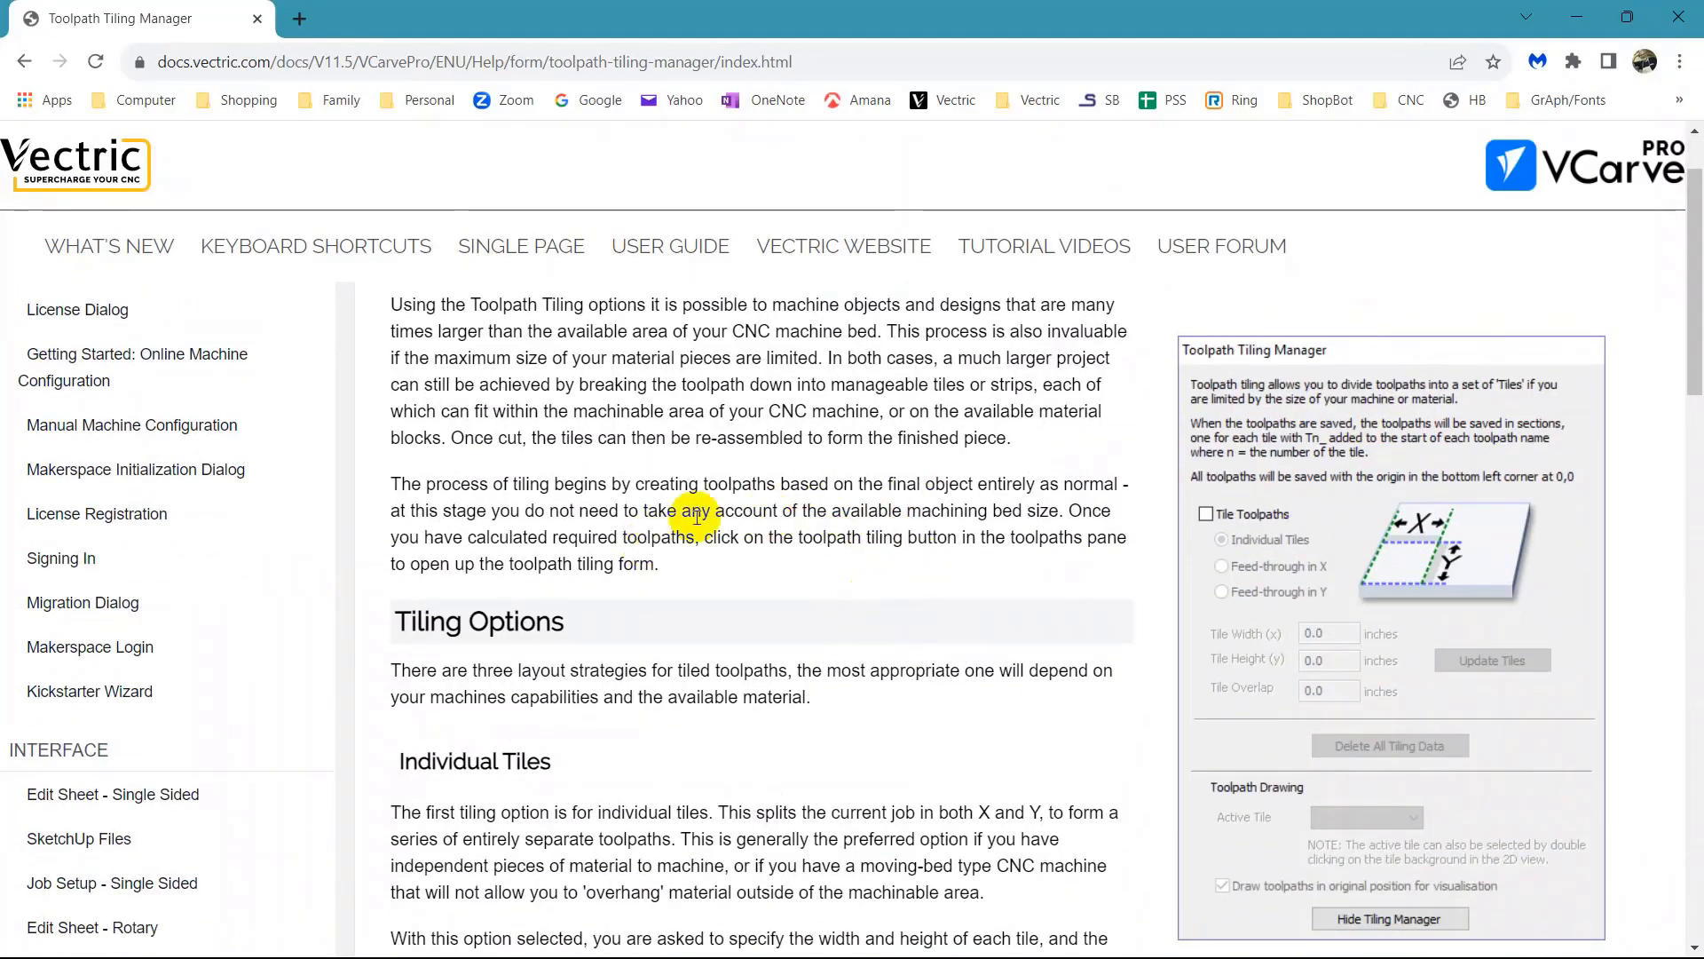
pyautogui.scroll(-1, 726, 516)
pyautogui.scroll(-14, 726, 516)
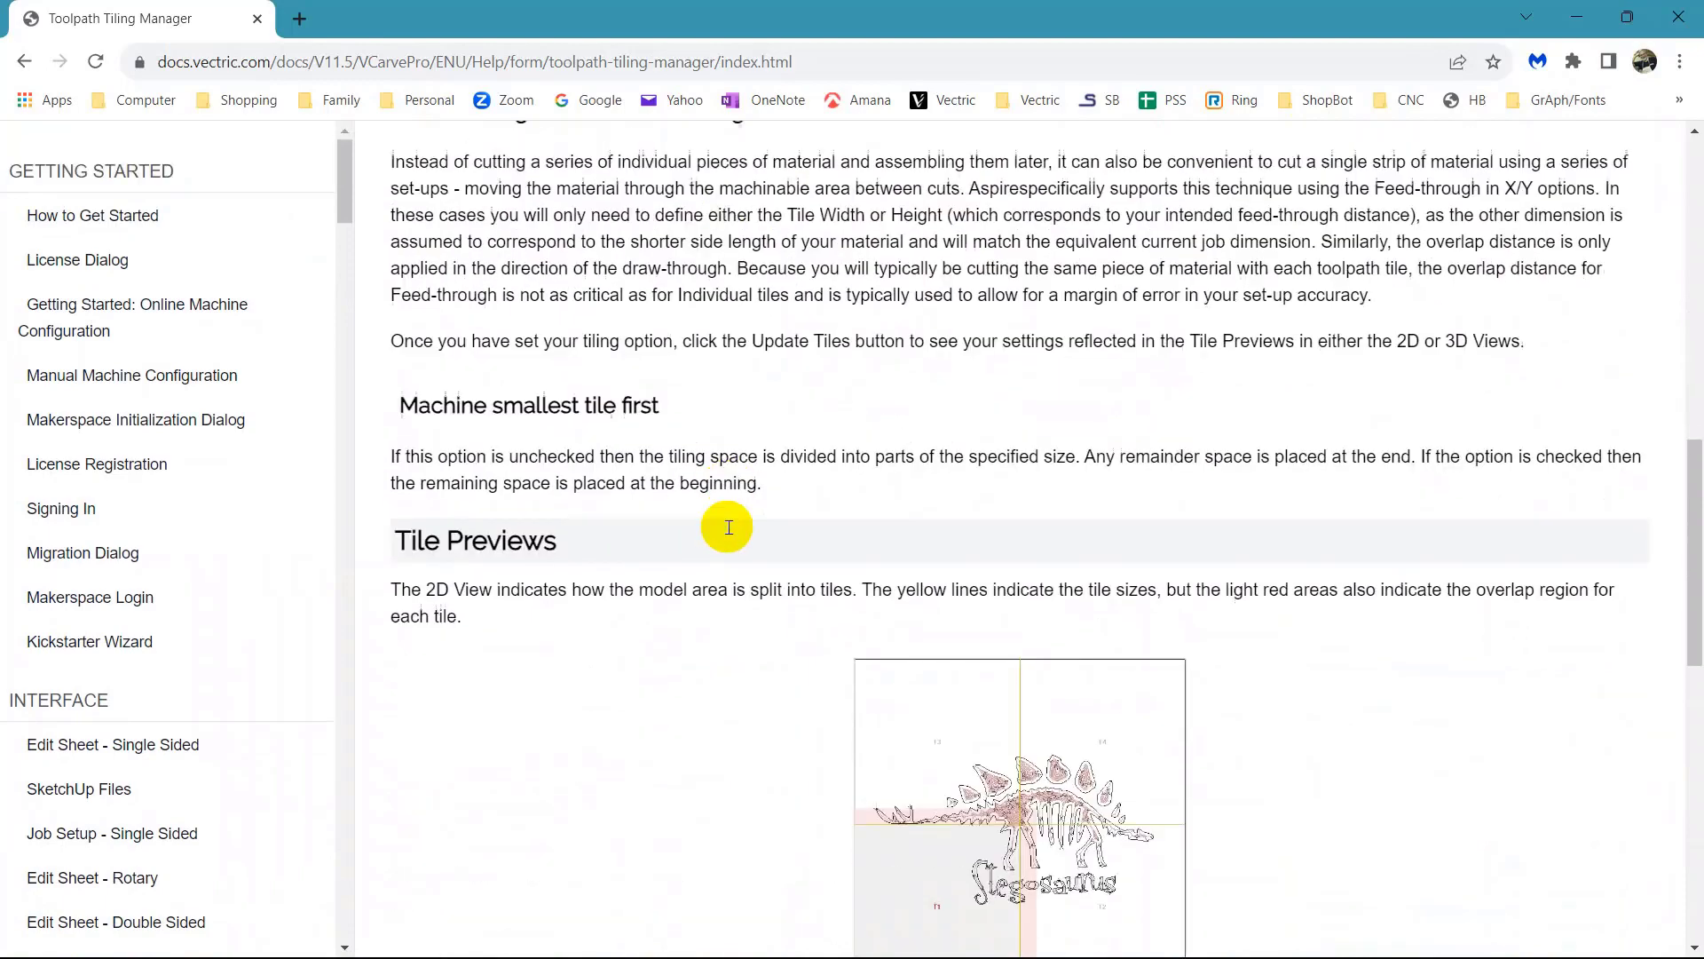
pyautogui.scroll(-7, 727, 530)
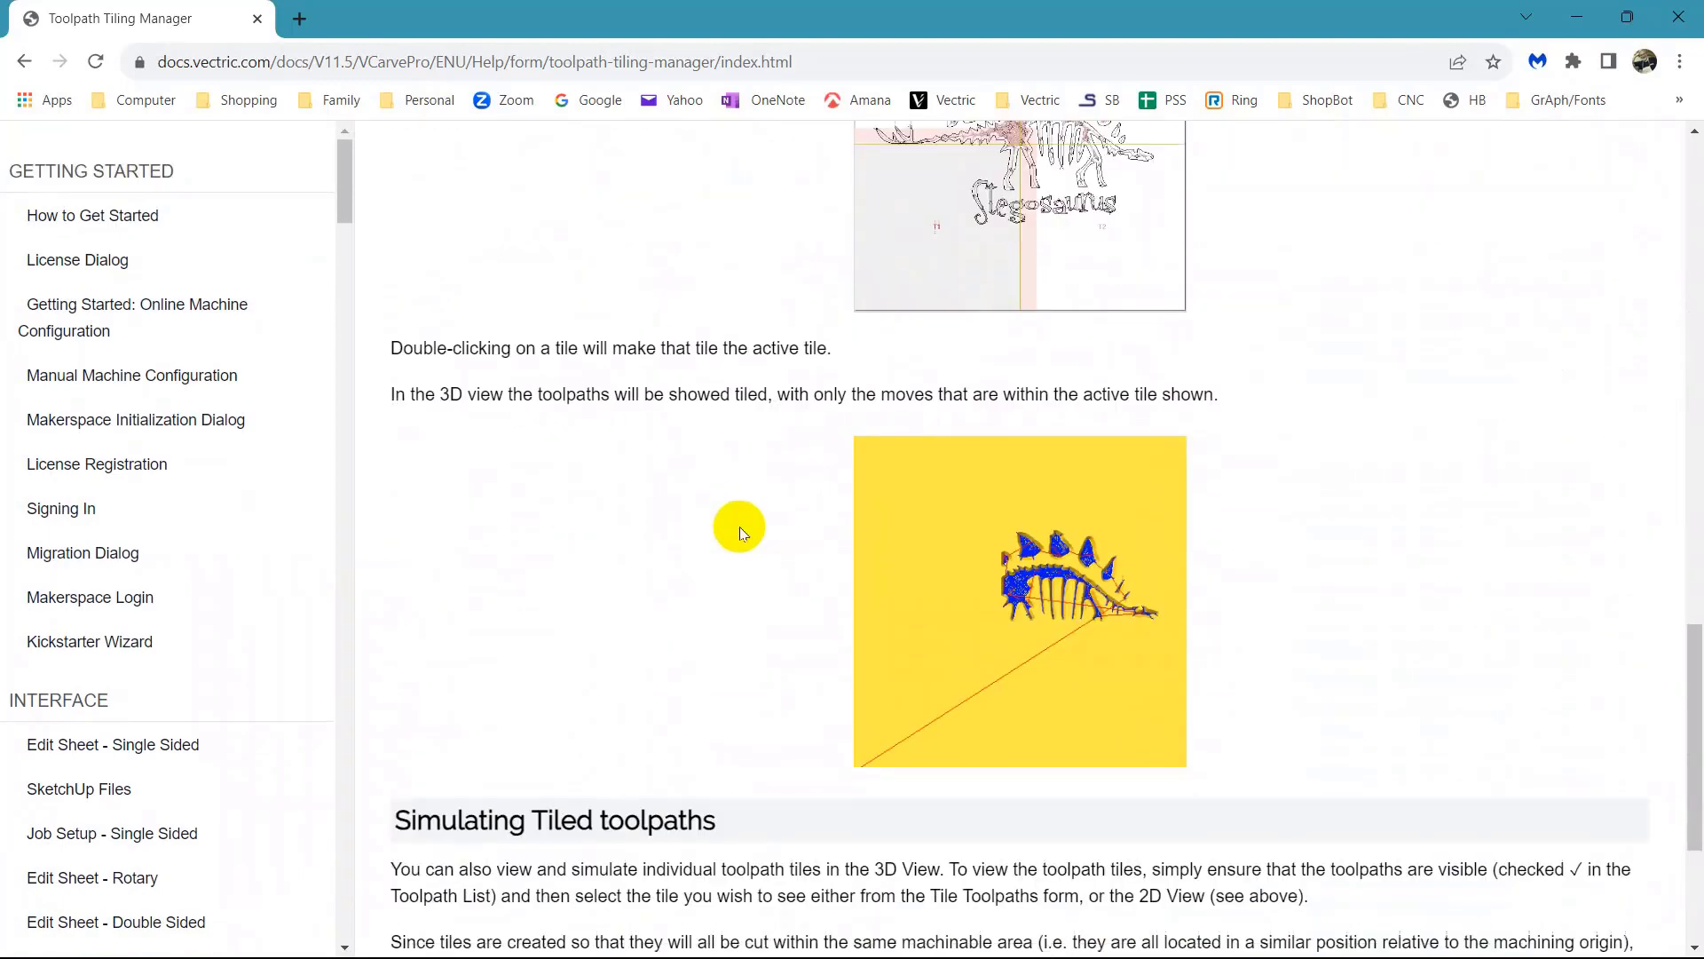
pyautogui.scroll(10, 740, 537)
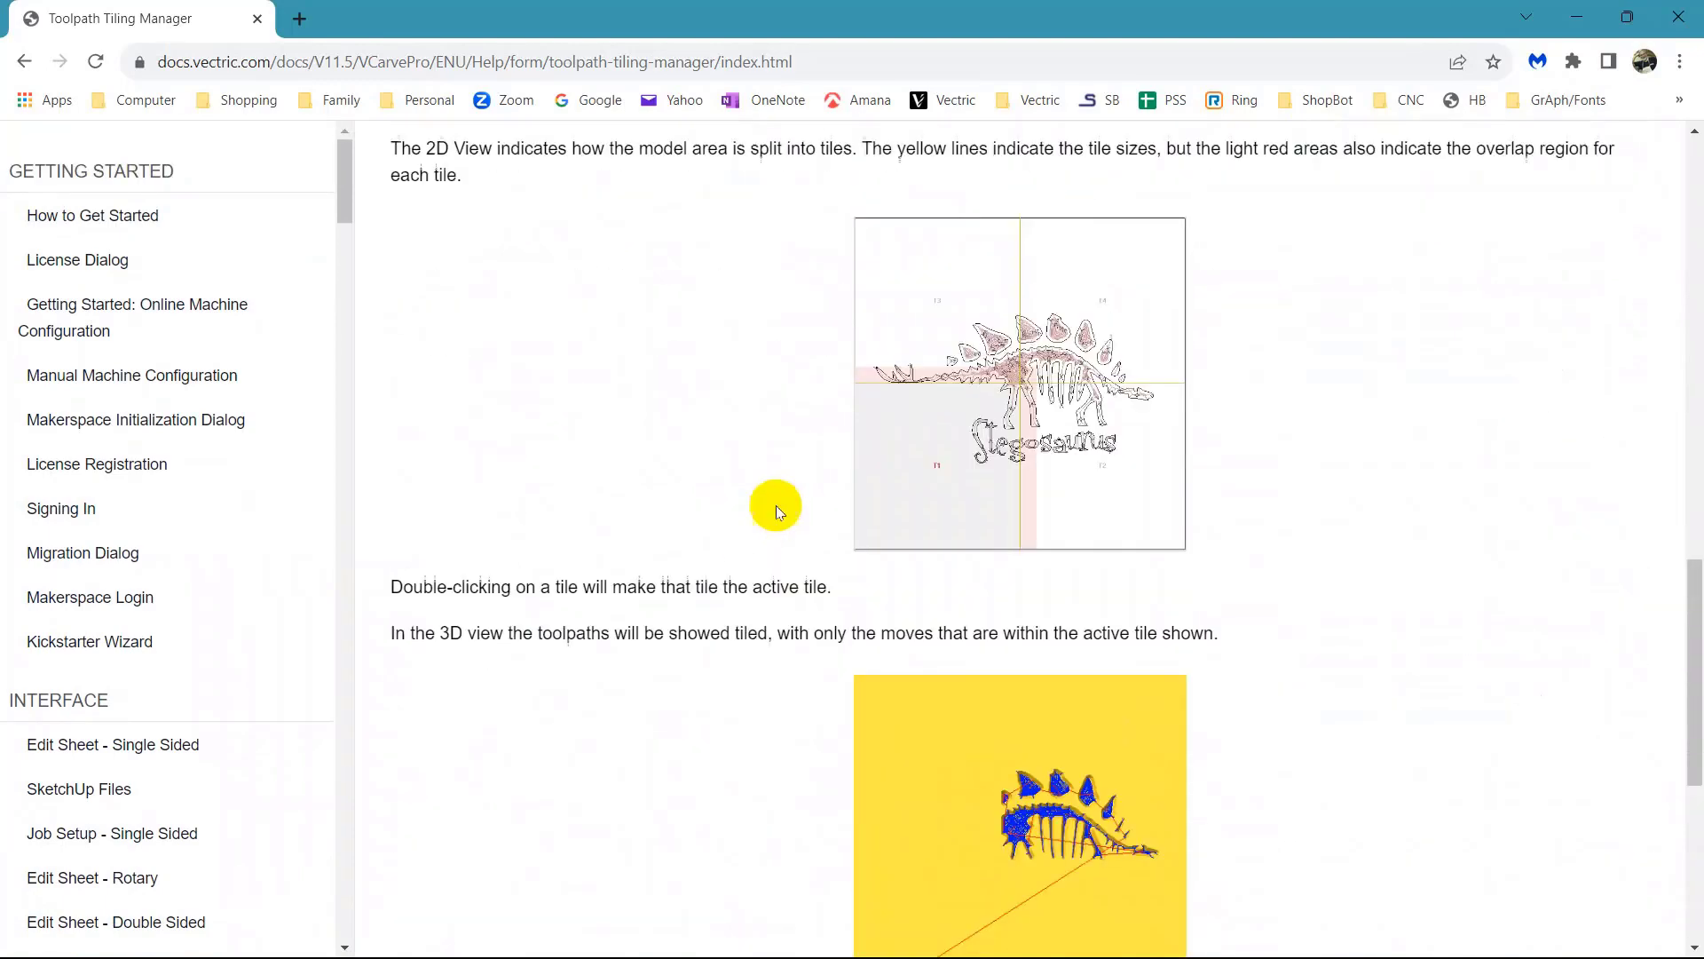
pyautogui.scroll(10, 780, 504)
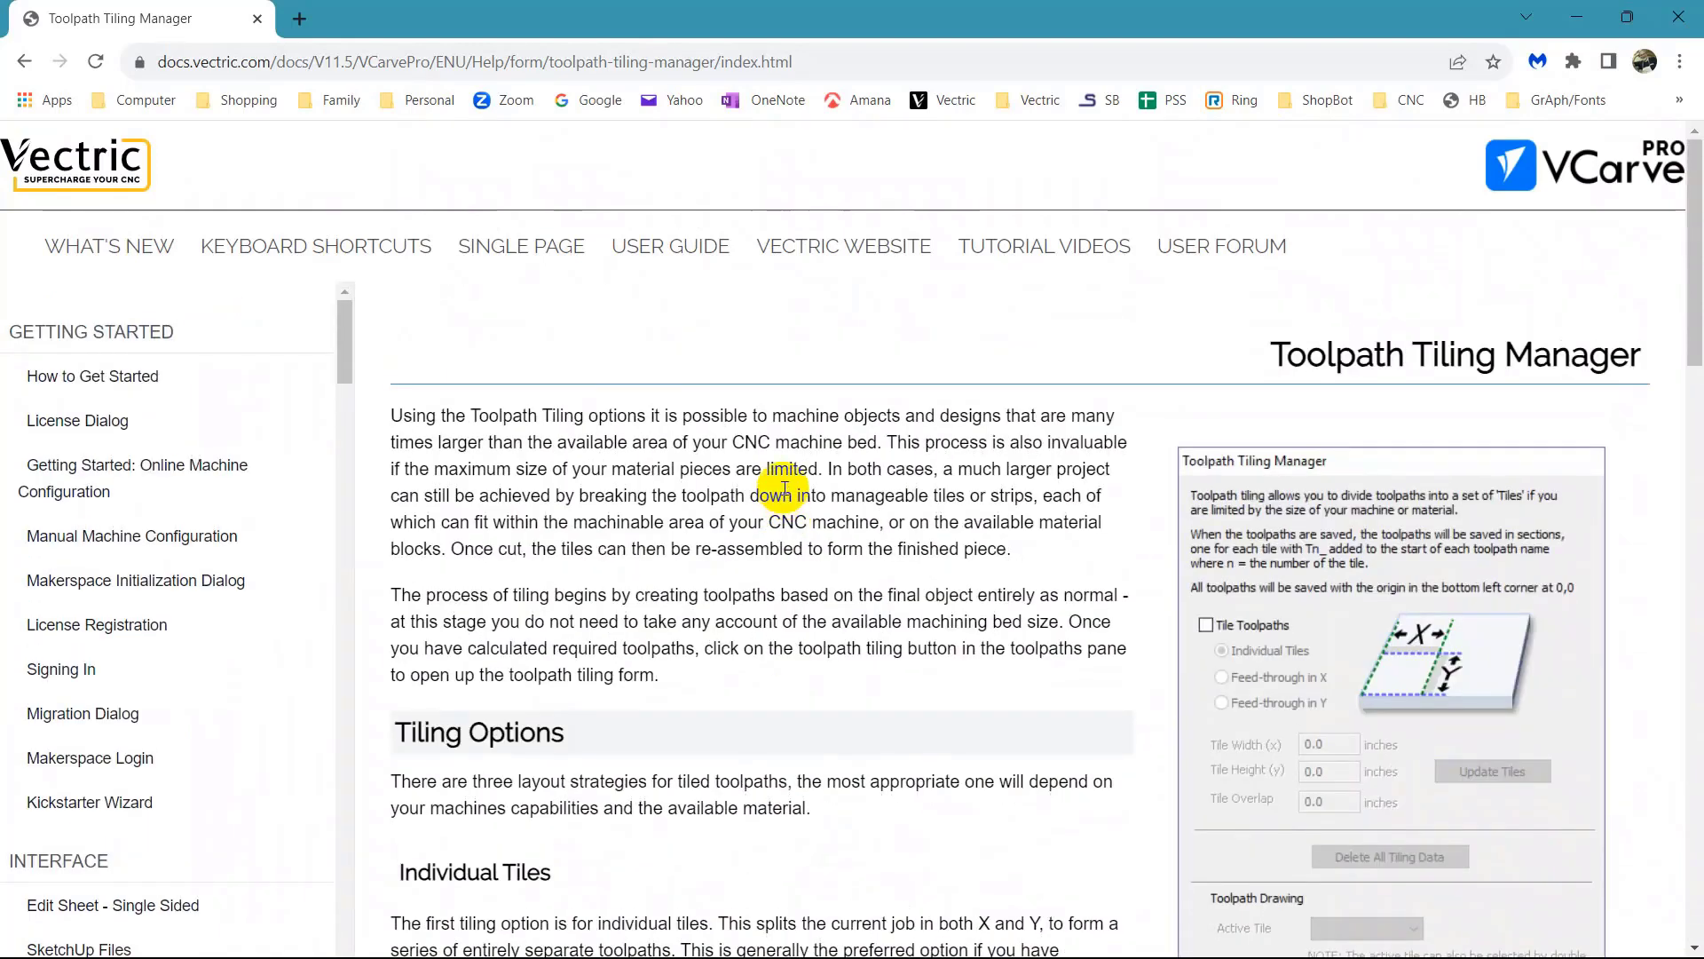
pyautogui.click(1676, 18)
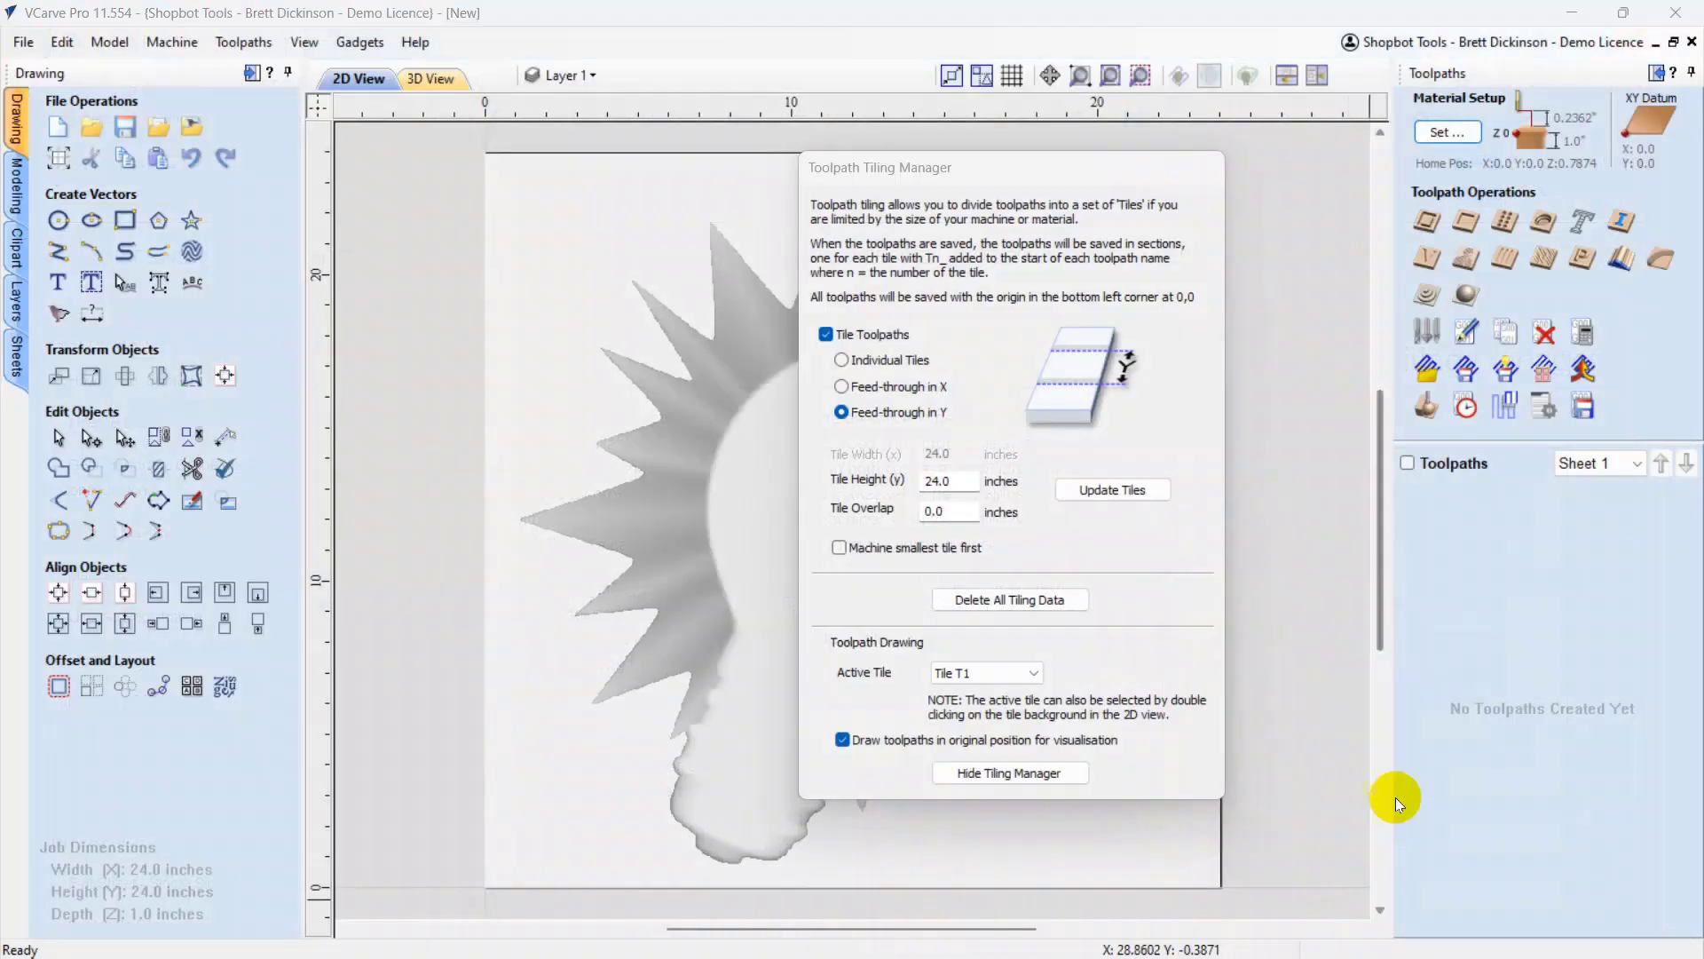
pyautogui.click(1050, 772)
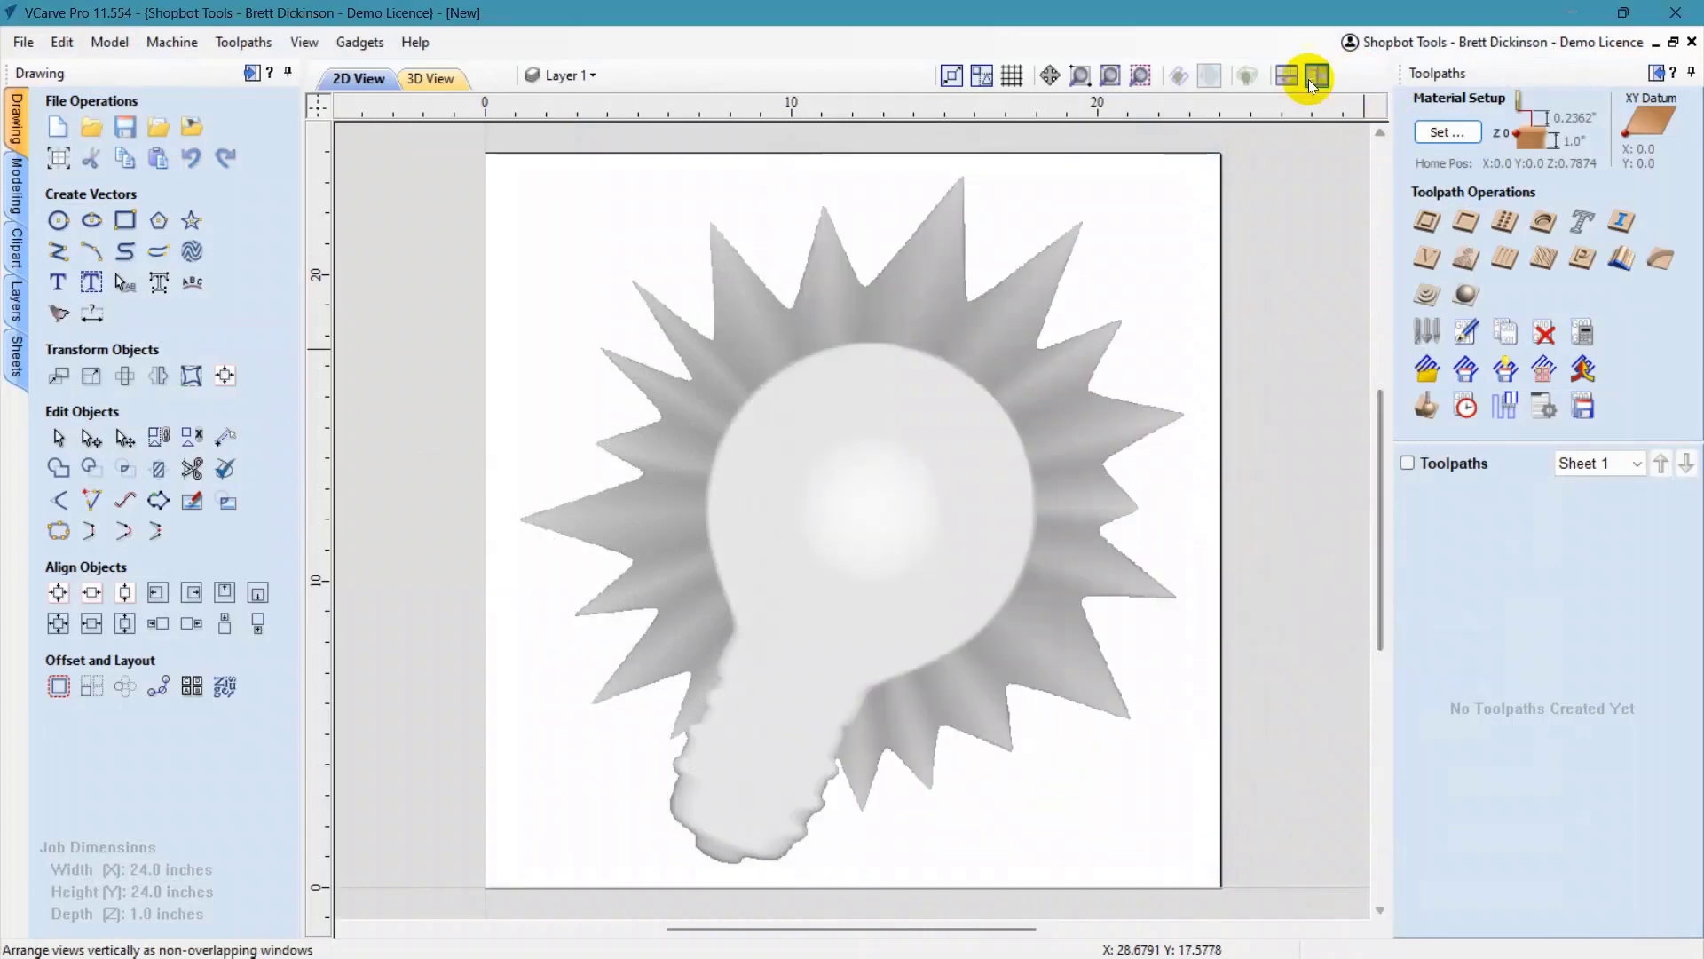
pyautogui.scroll(3, 1233, 190)
pyautogui.scroll(-3, 1234, 190)
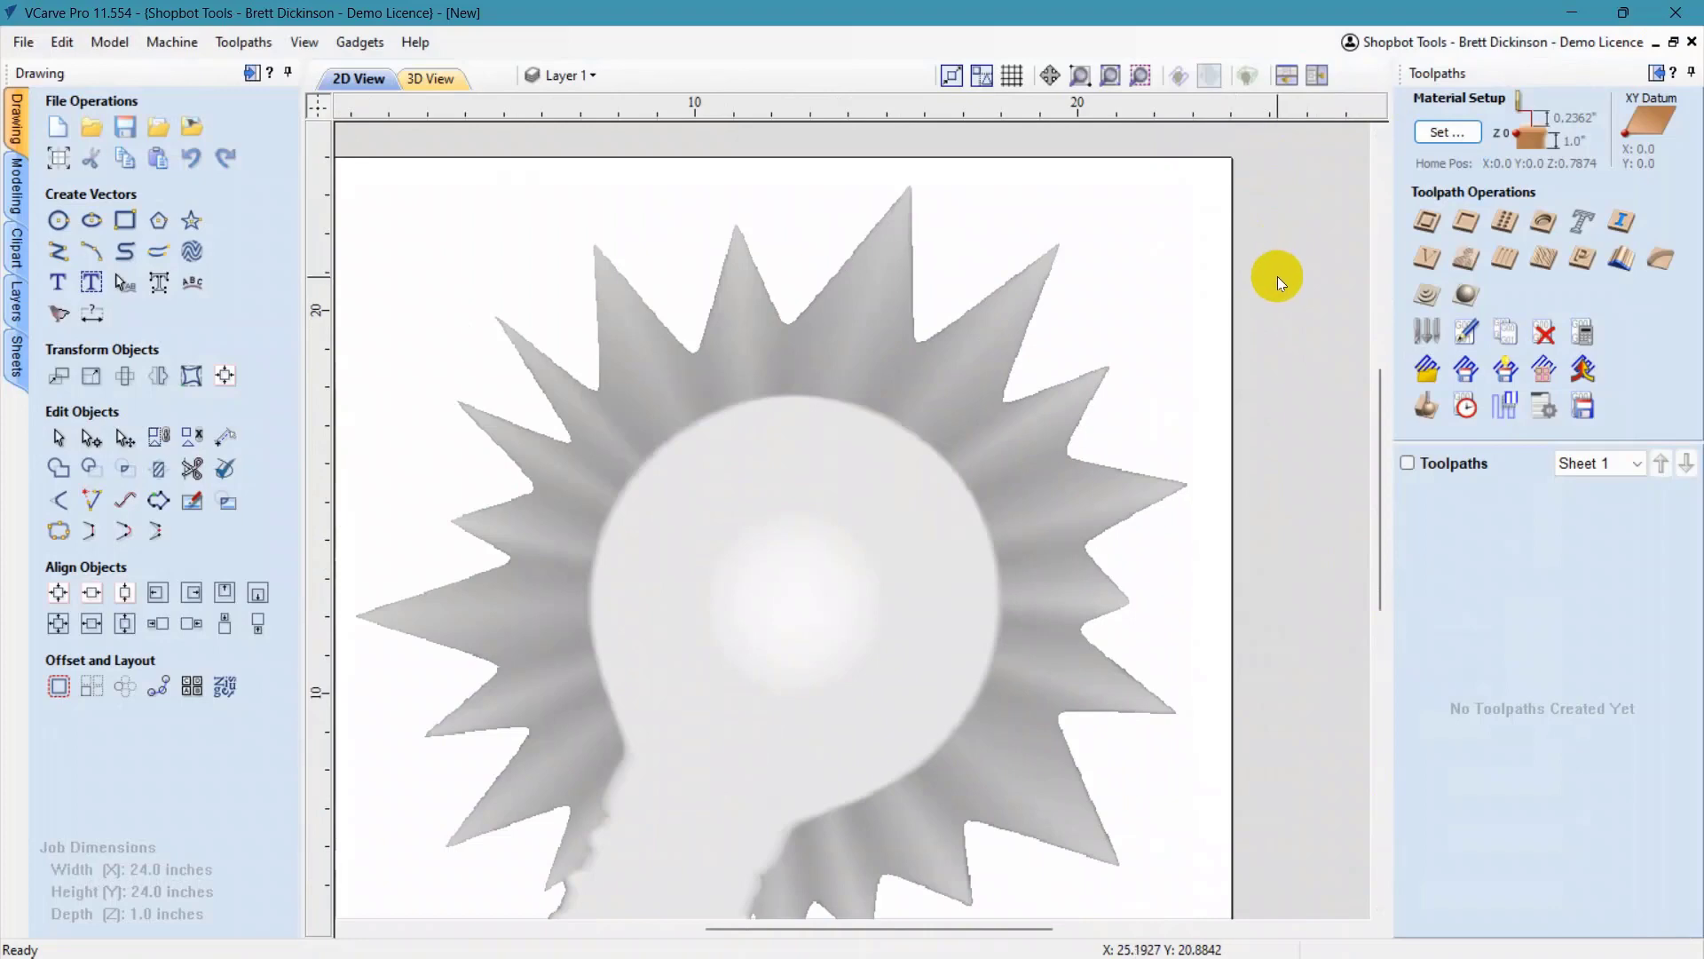
pyautogui.scroll(-1, 1277, 276)
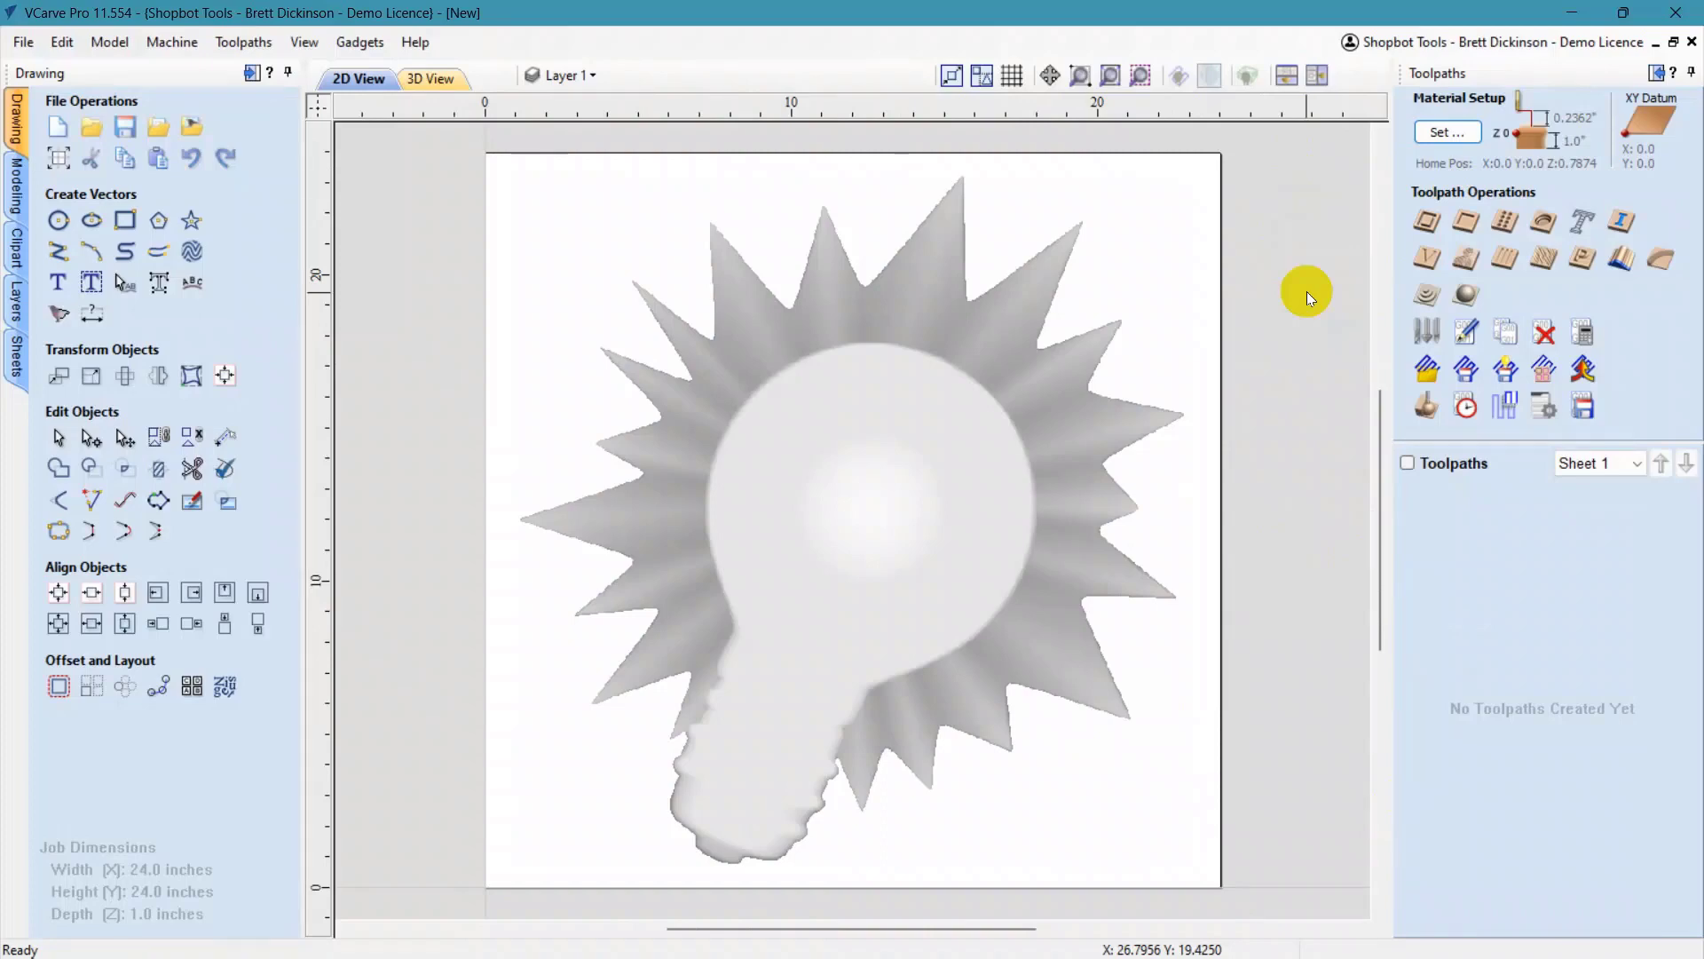
# - Open the View Controls help from the Main Window overview's view icons and follow its link to the View Toolbar page
pyautogui.click(1674, 74)
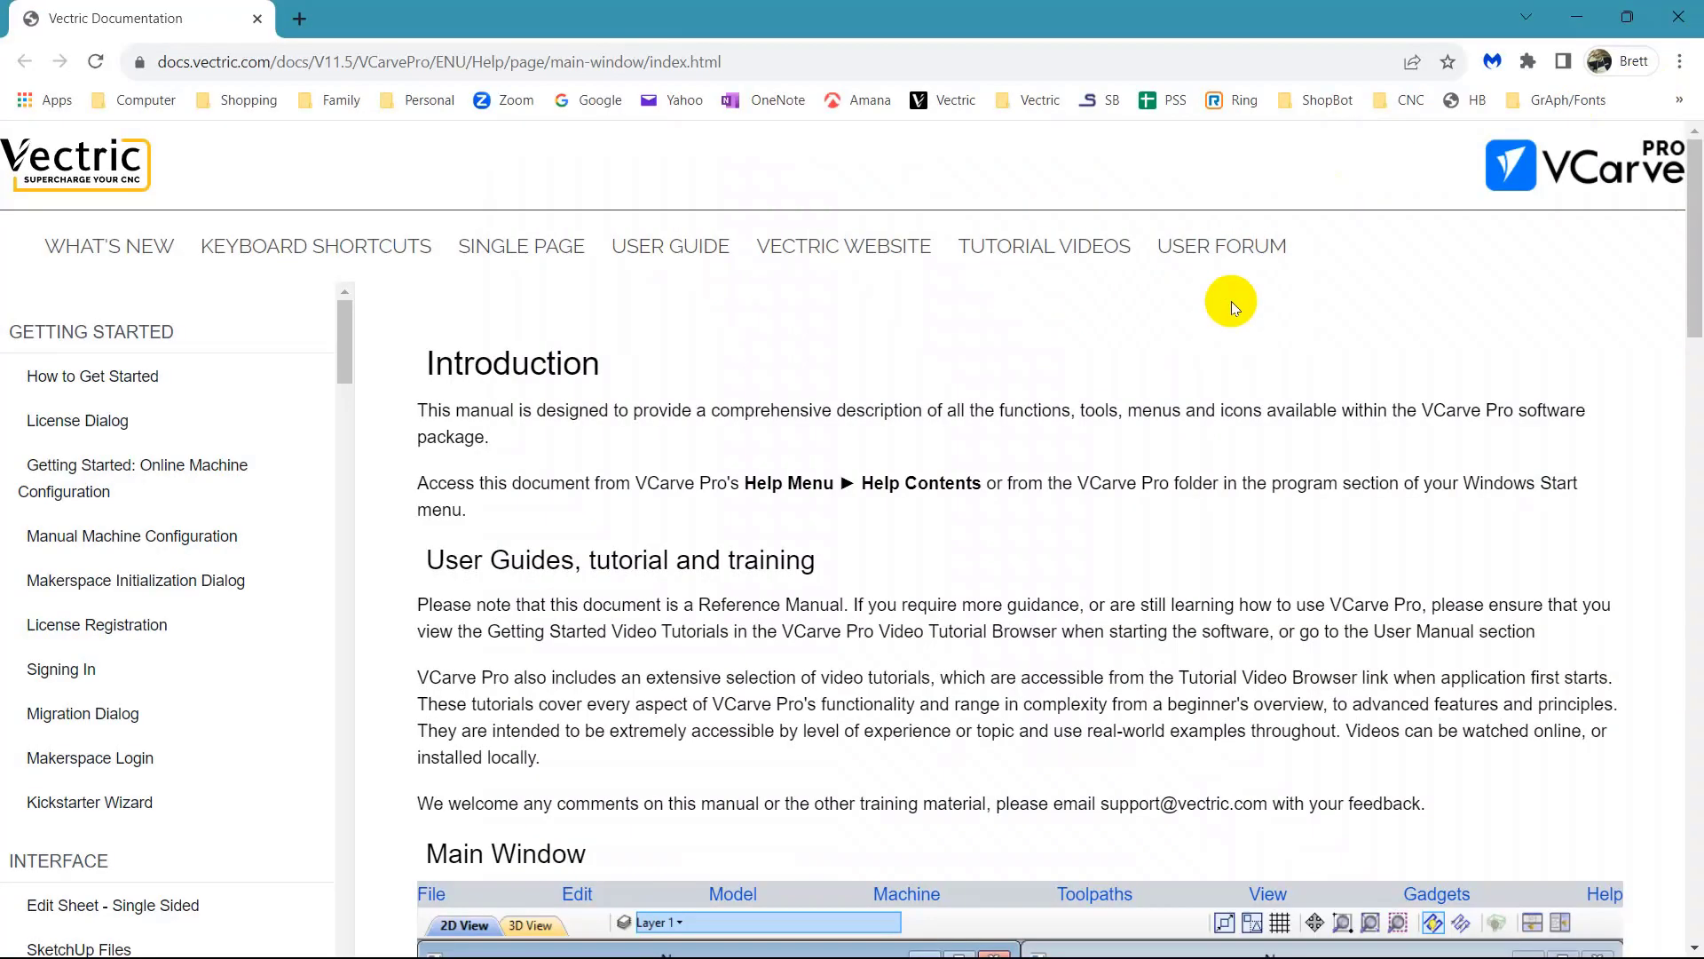
pyautogui.scroll(-6, 851, 410)
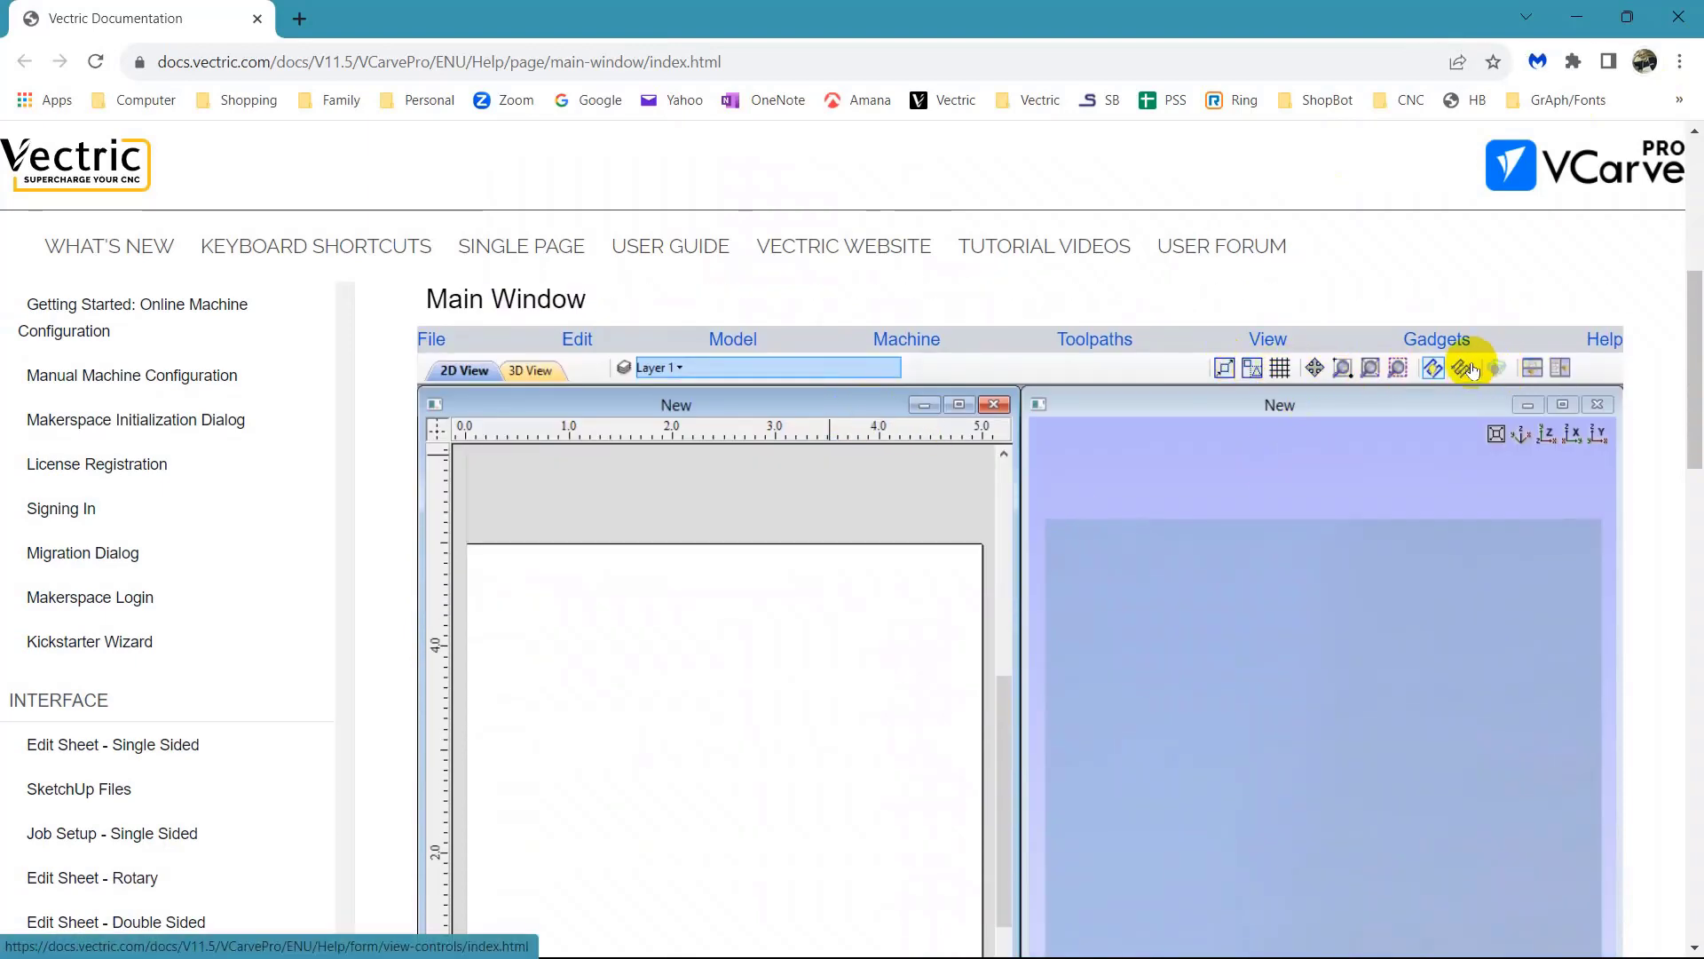
pyautogui.click(1532, 366)
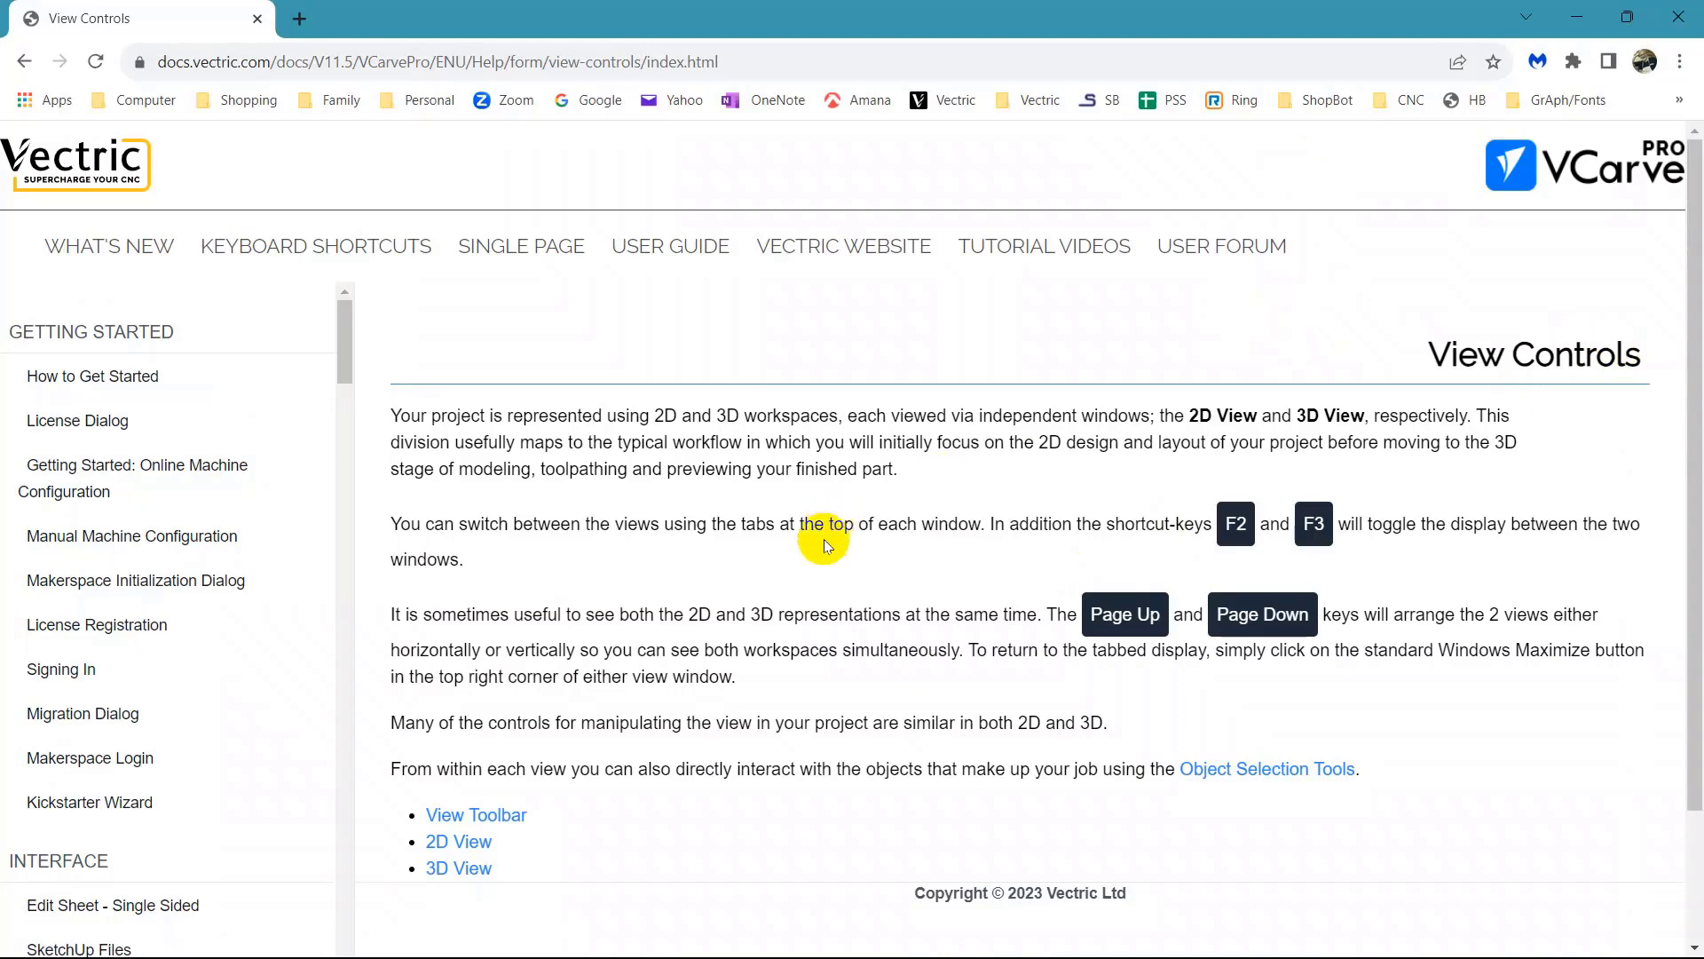
pyautogui.scroll(-2, 557, 805)
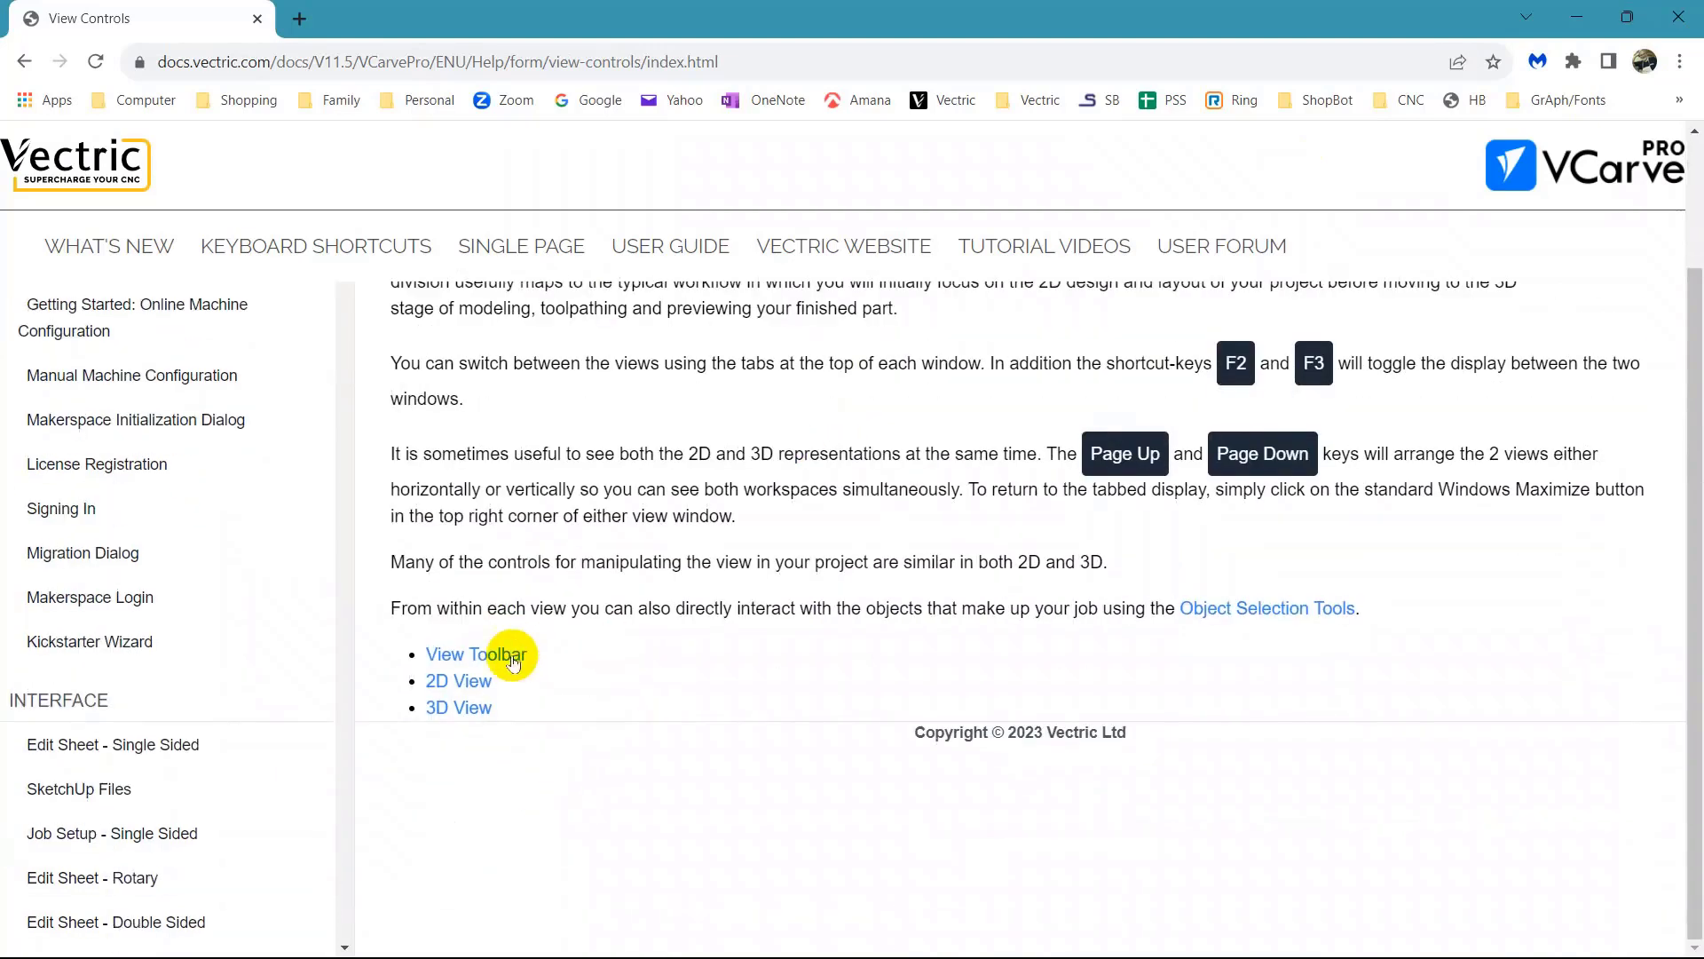
pyautogui.click(506, 652)
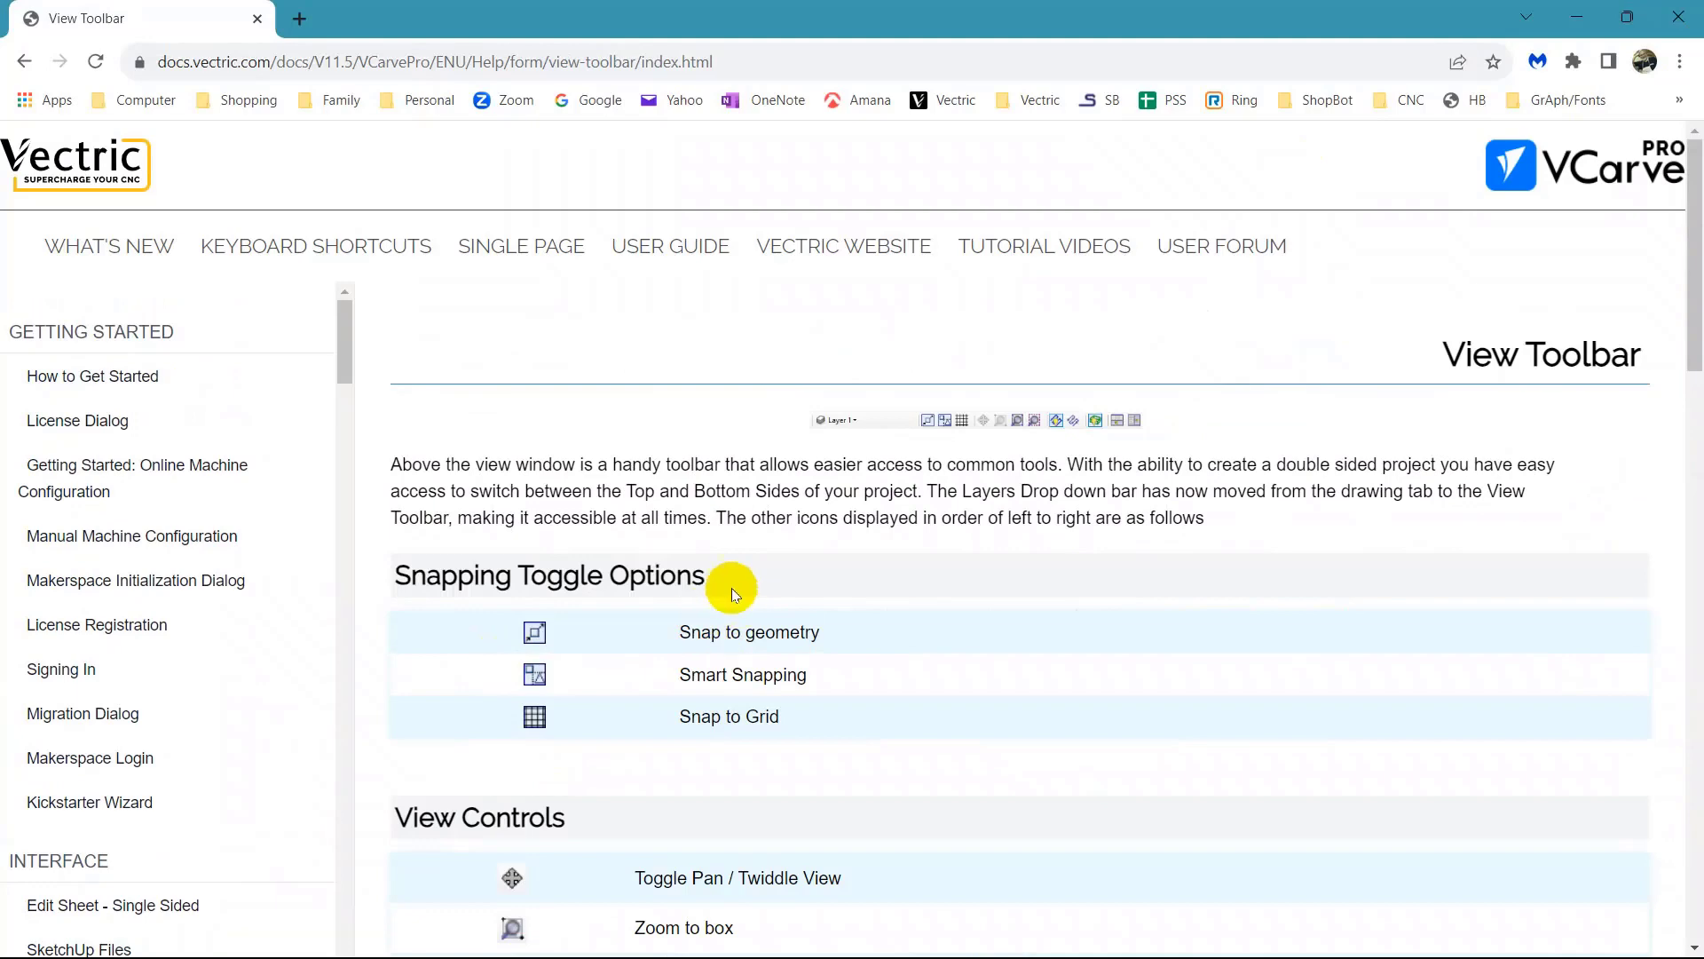
# - Read the View Toolbar help page, including Snapping Toggle Options and View Controls, and close it
pyautogui.scroll(-4, 732, 588)
pyautogui.scroll(-4, 711, 609)
pyautogui.scroll(5, 647, 578)
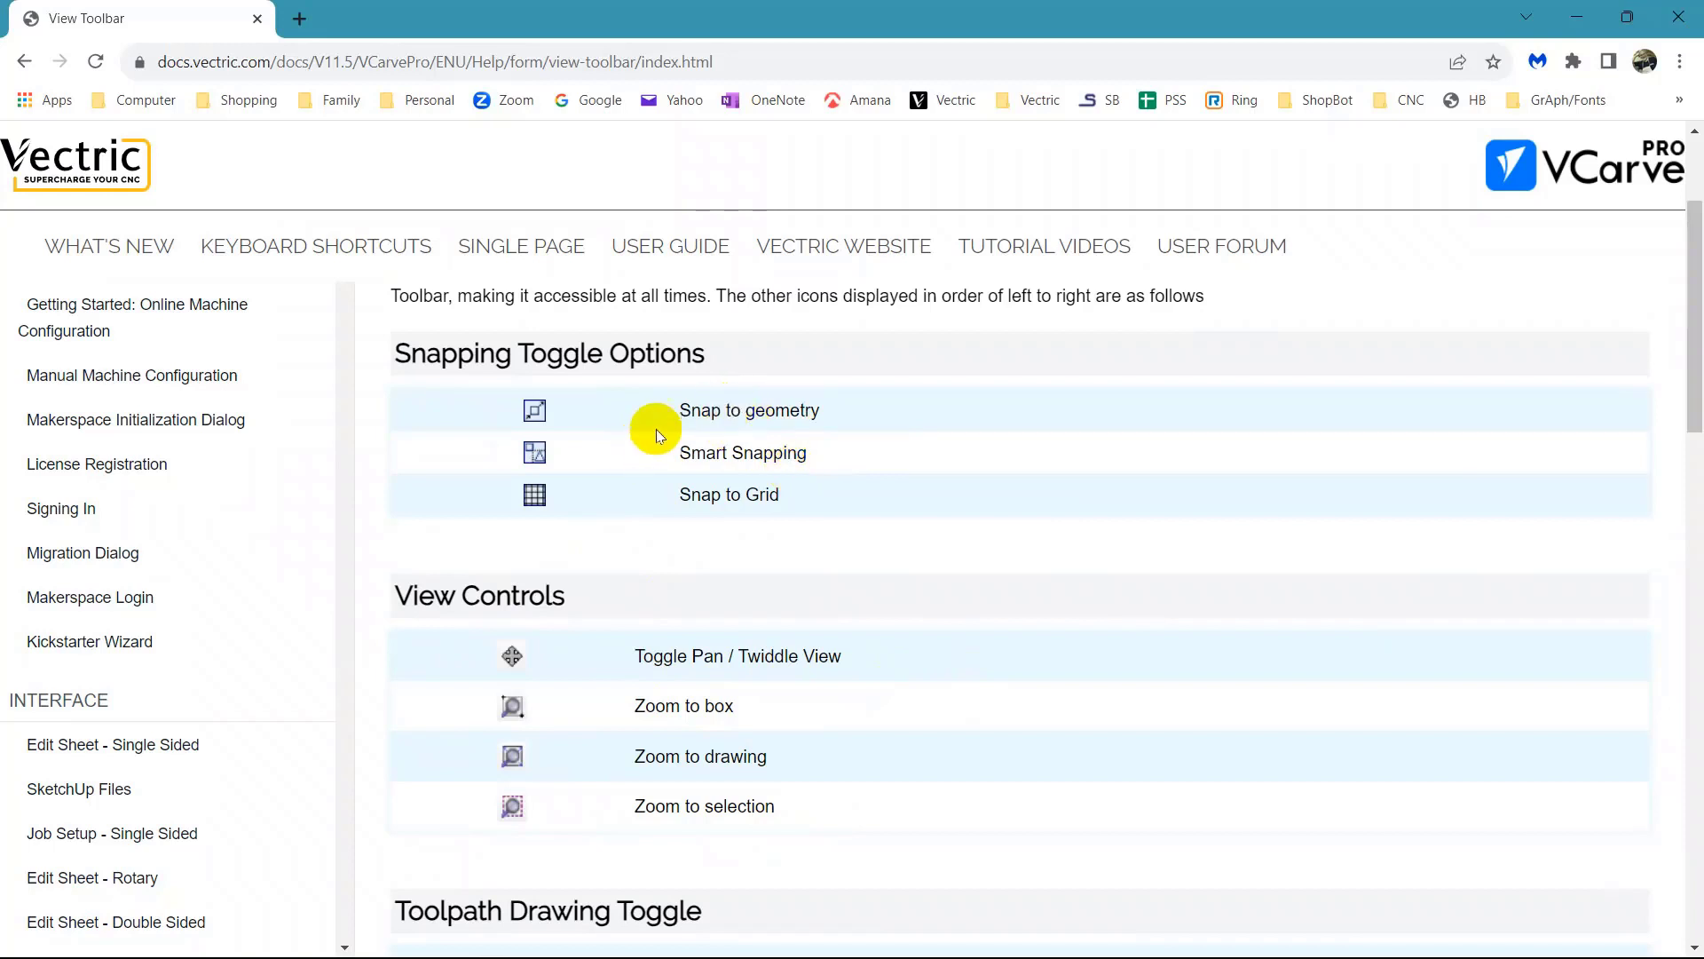
pyautogui.moveTo(705, 452); pyautogui.dragTo(553, 449)
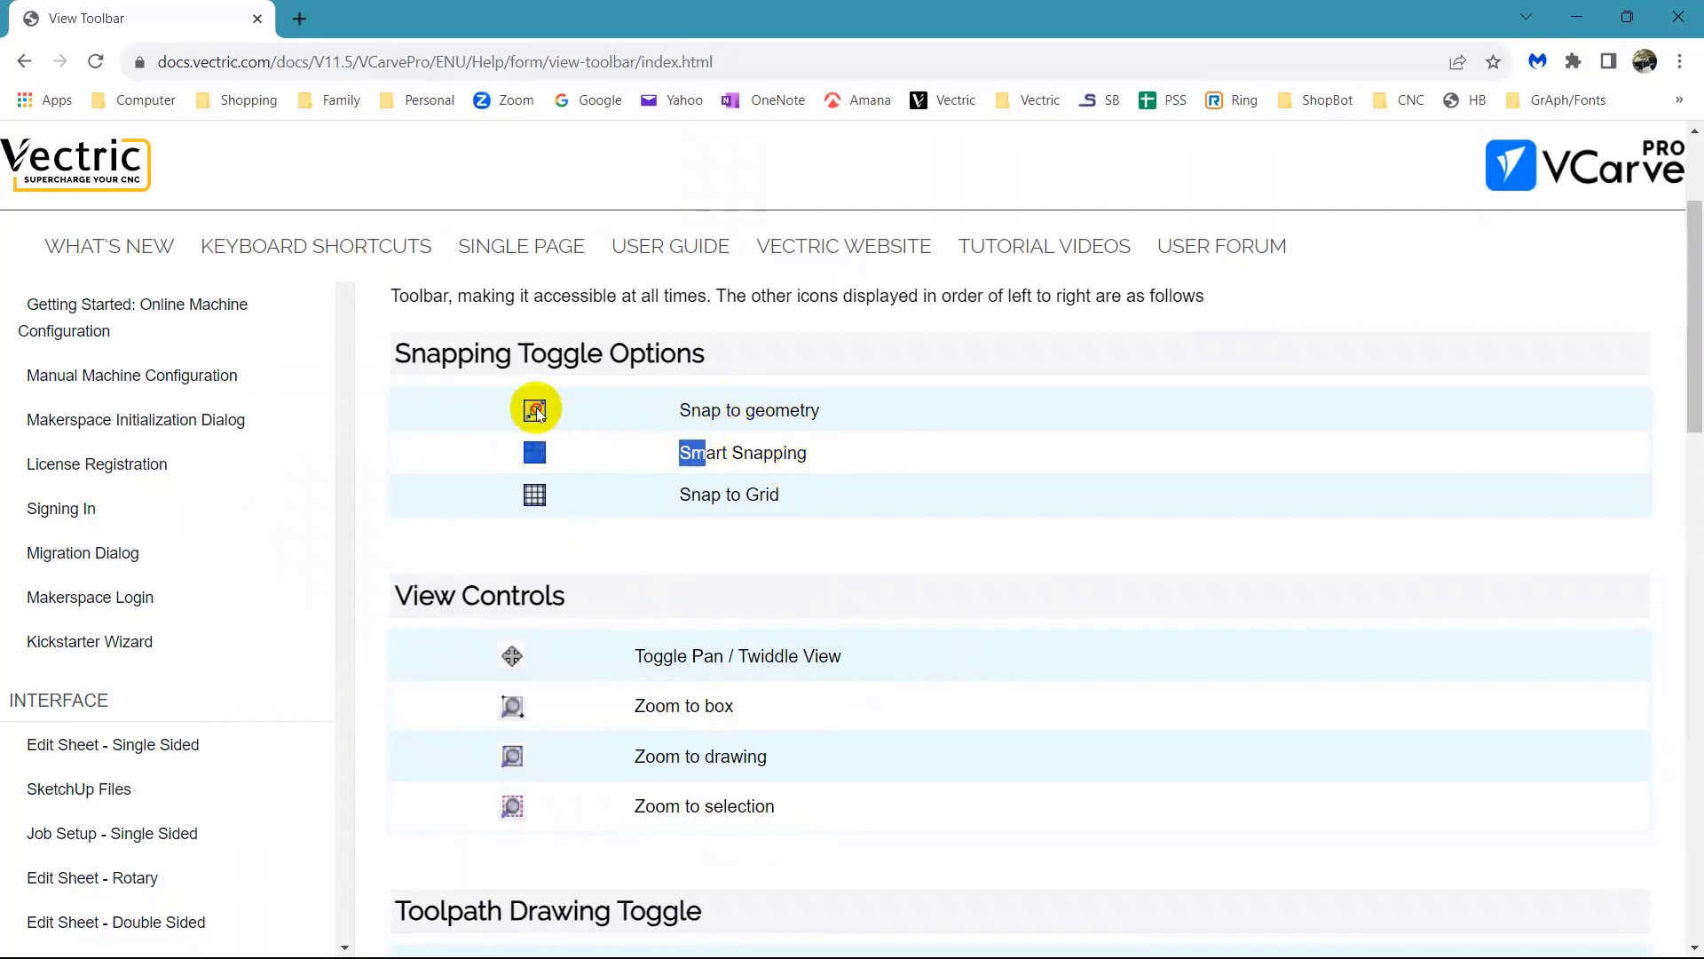
pyautogui.click(741, 451)
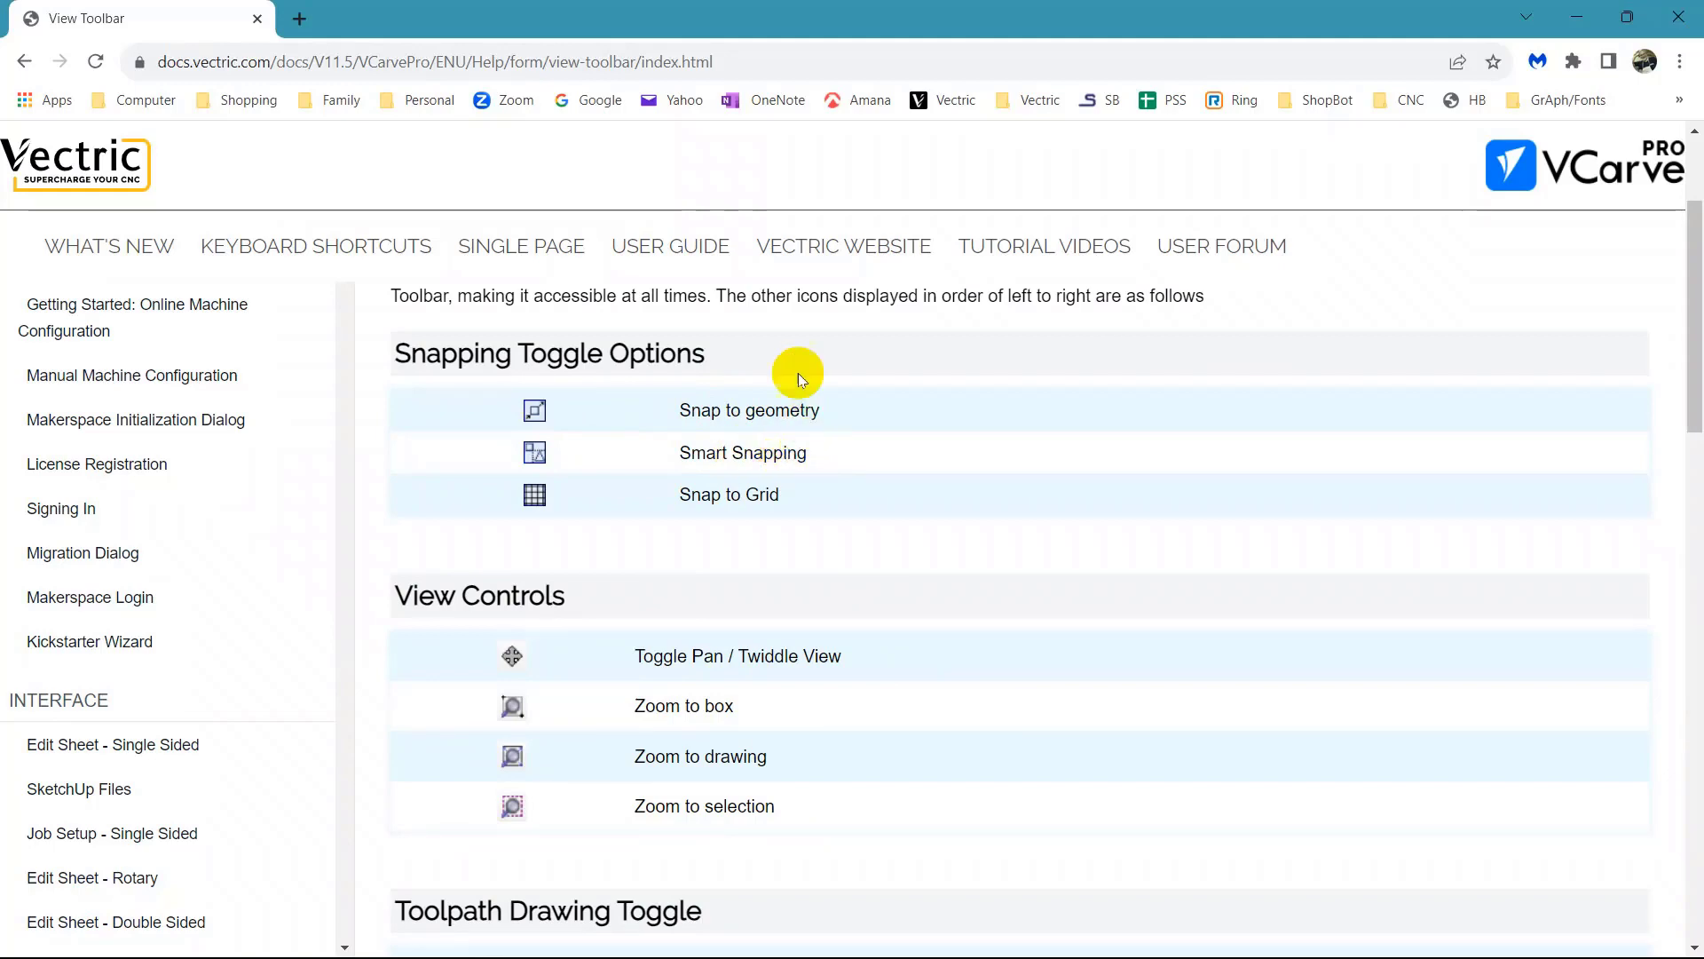
pyautogui.click(1680, 16)
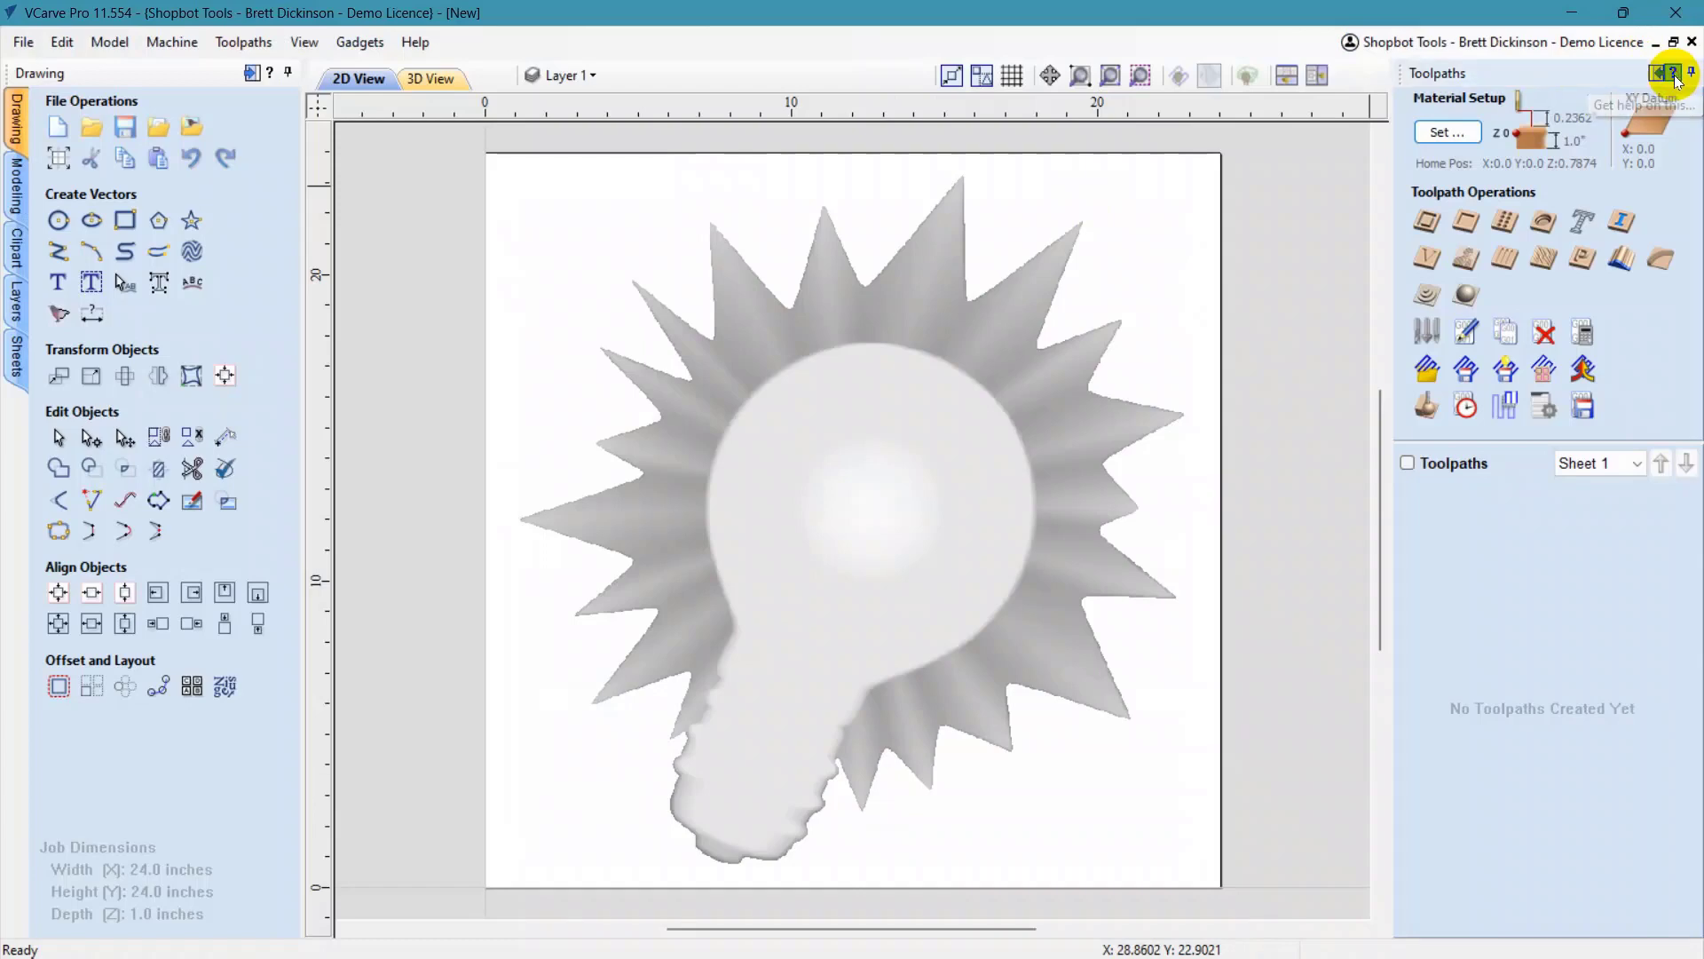
# - Reopen the Main Window help and open the Edit menu's help page from the overview
pyautogui.click(1675, 76)
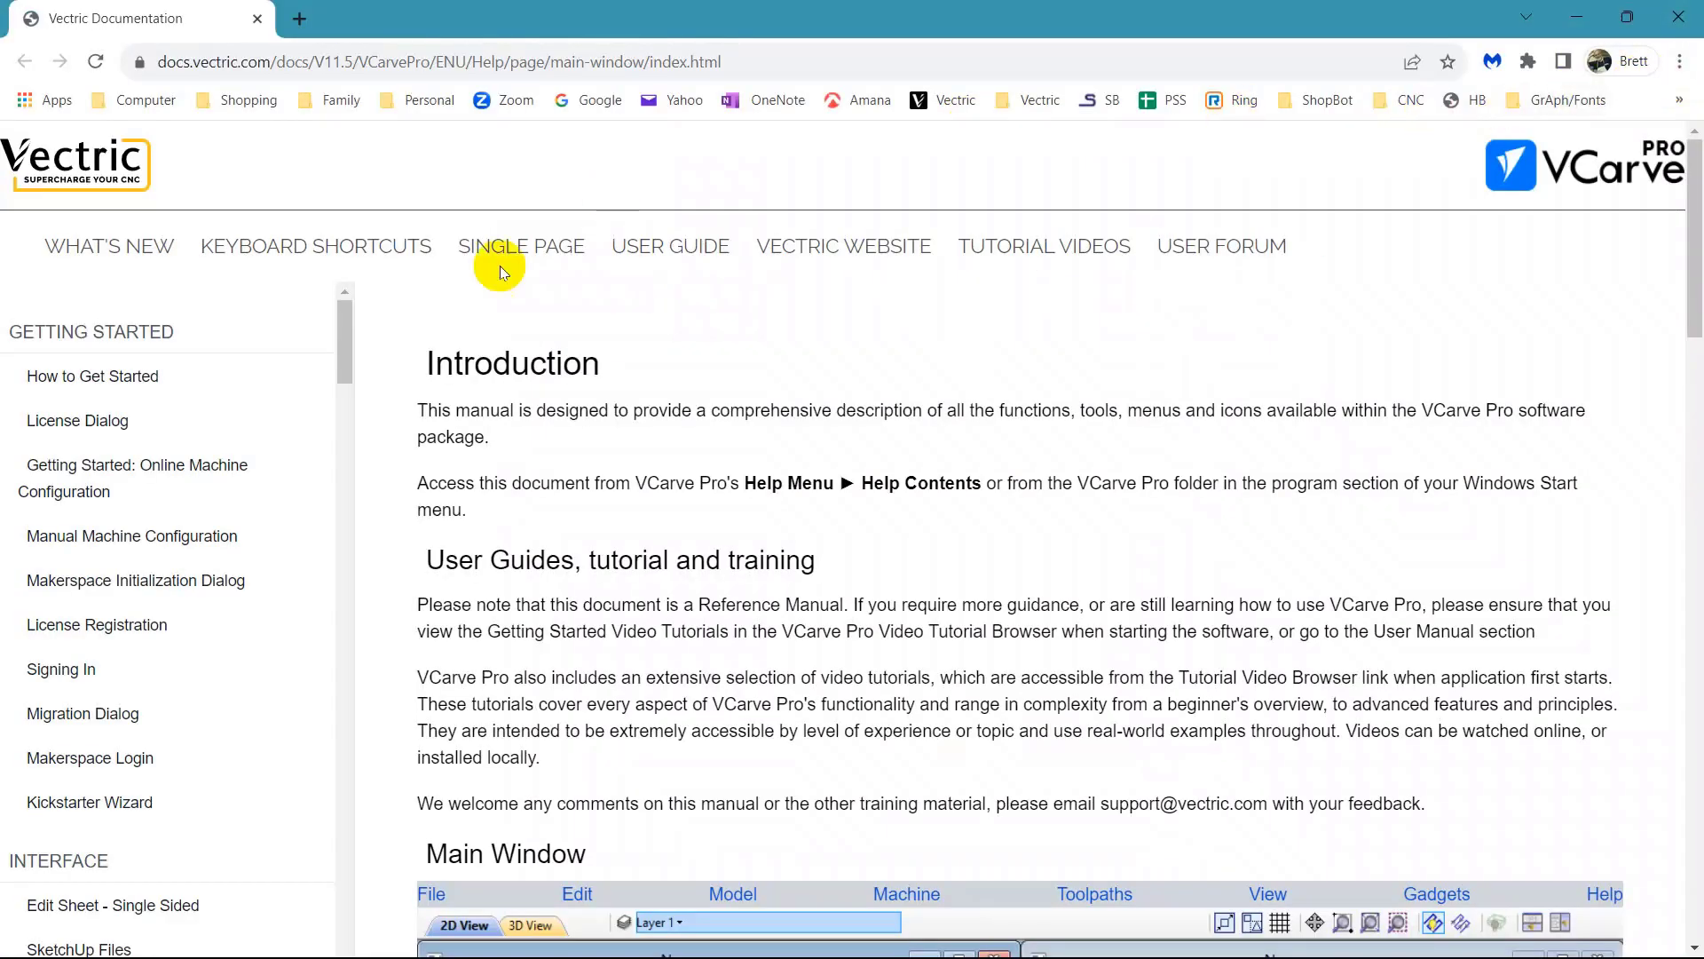
pyautogui.scroll(-7, 523, 461)
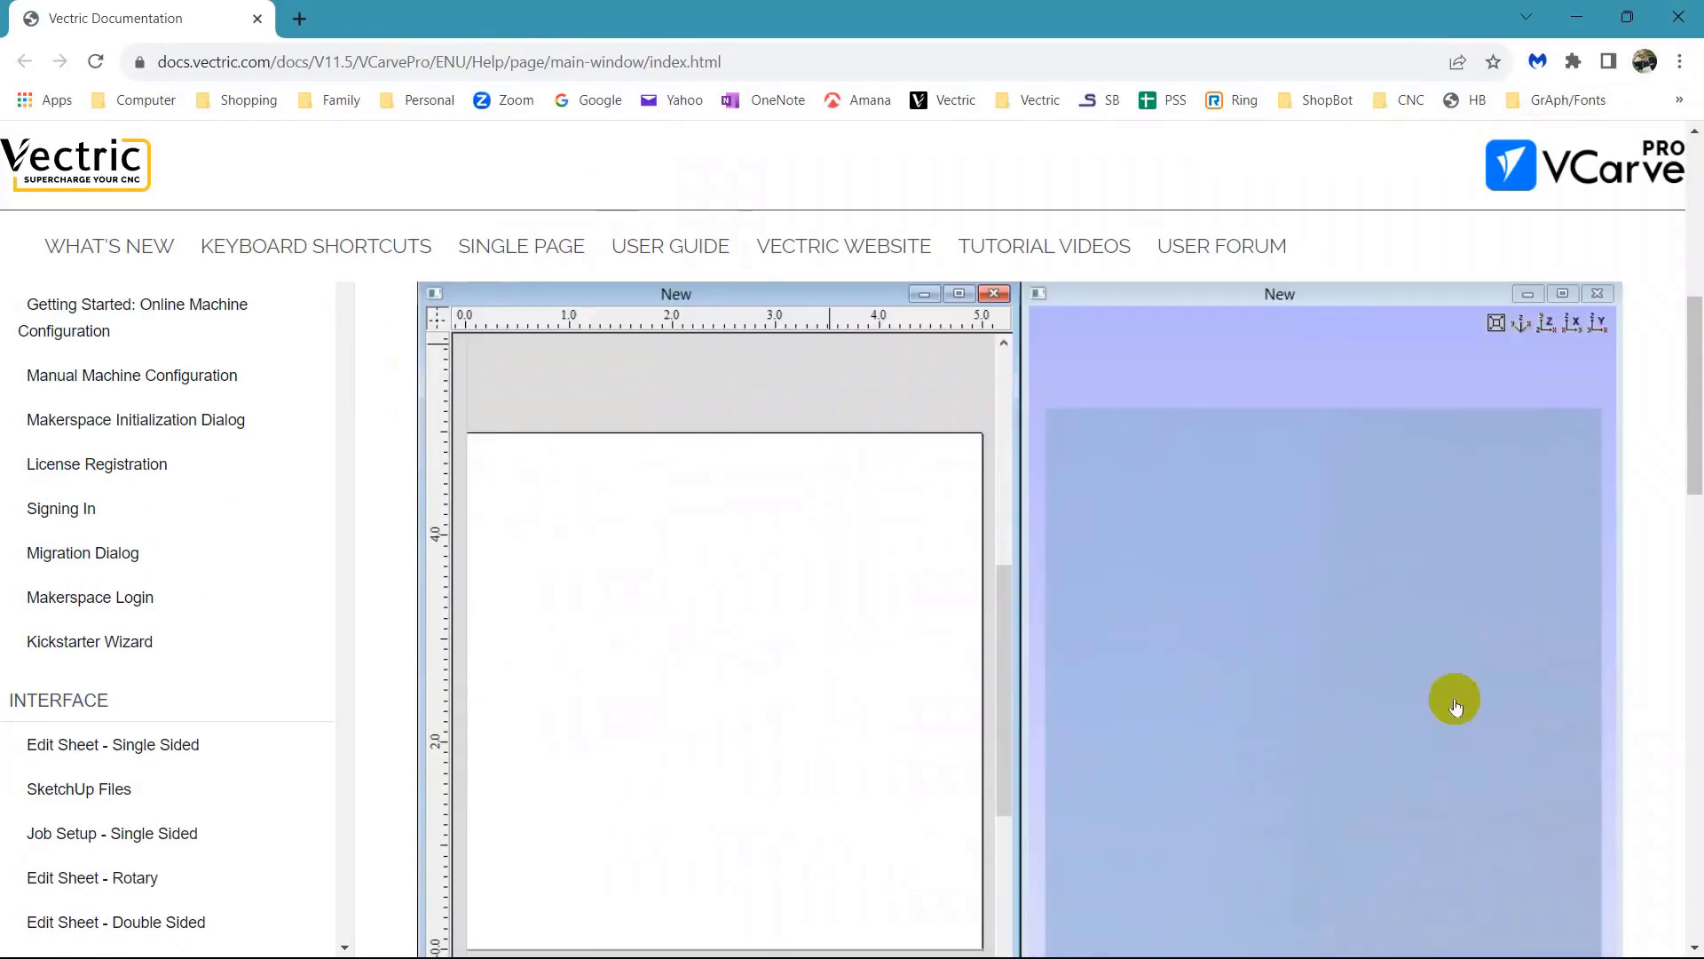
pyautogui.scroll(-5, 791, 791)
pyautogui.scroll(5, 1209, 411)
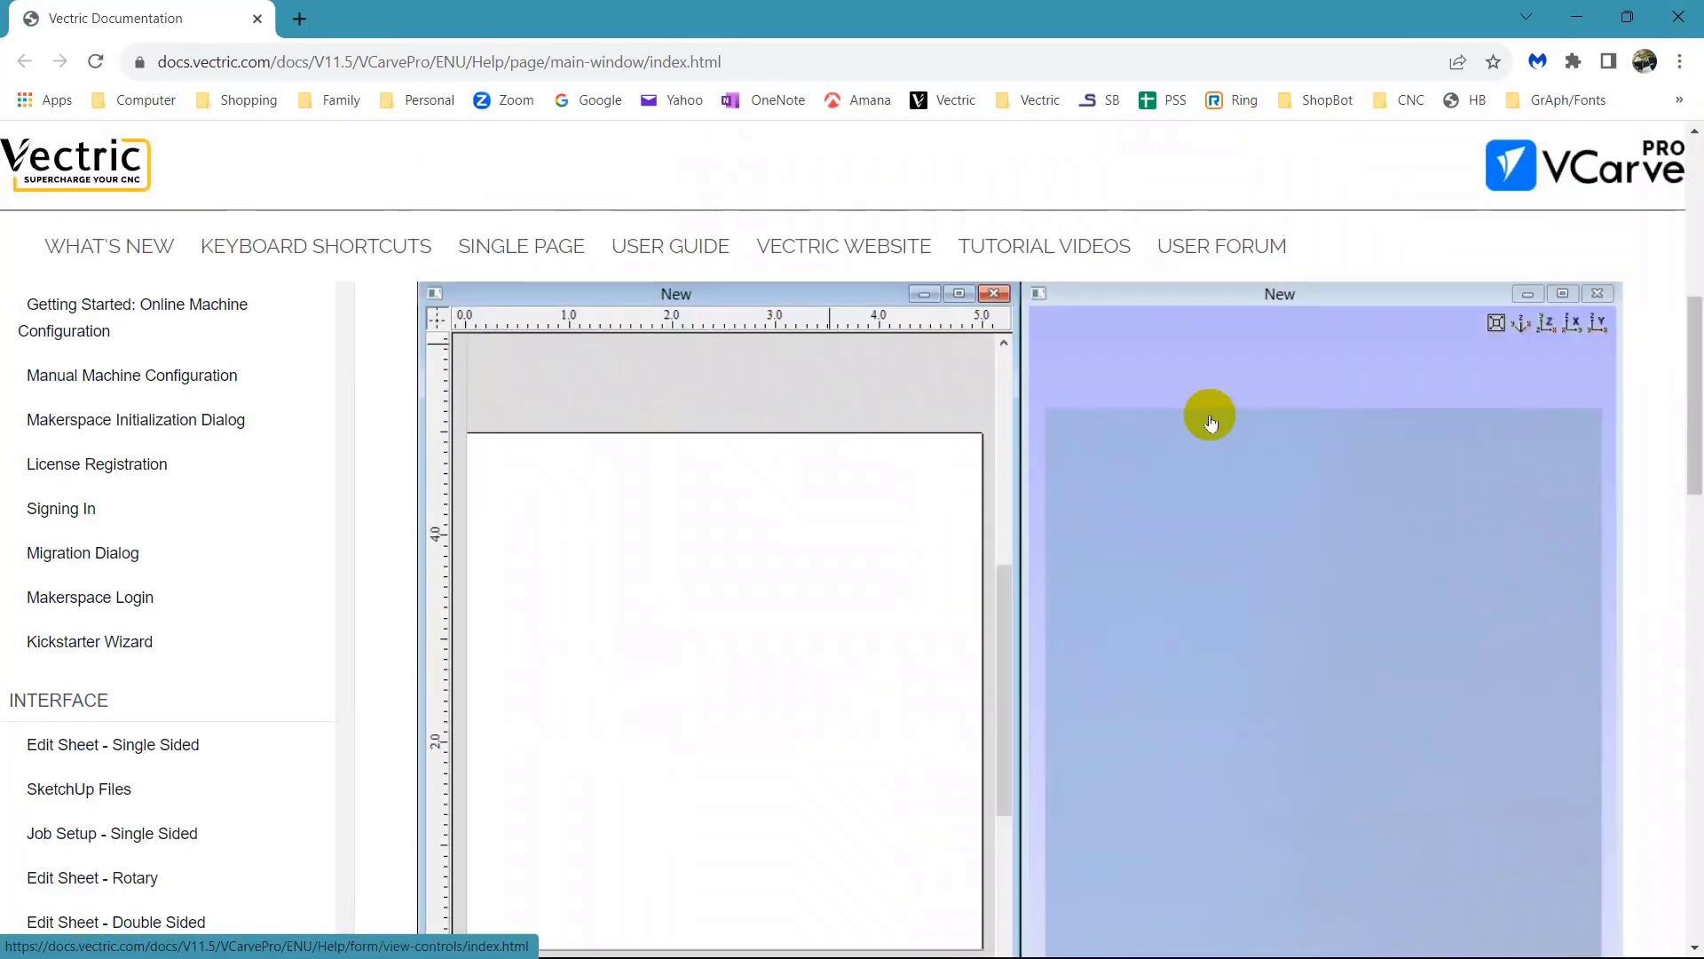
pyautogui.scroll(4, 1182, 355)
pyautogui.scroll(-1, 1210, 240)
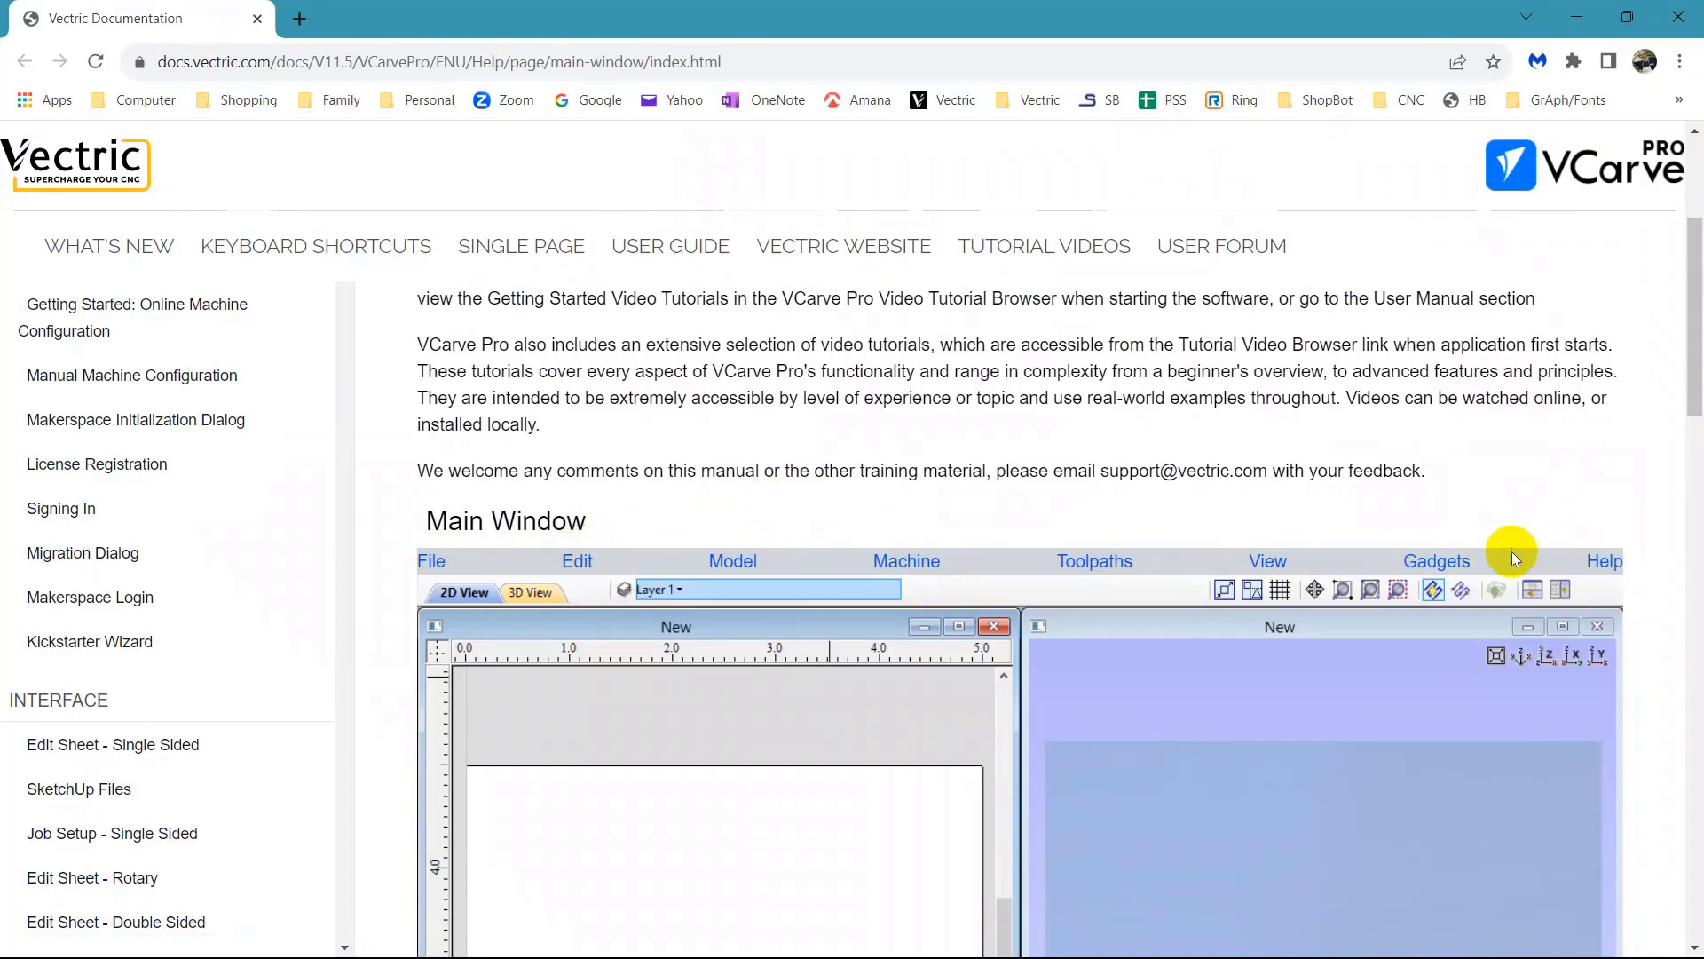
pyautogui.click(577, 572)
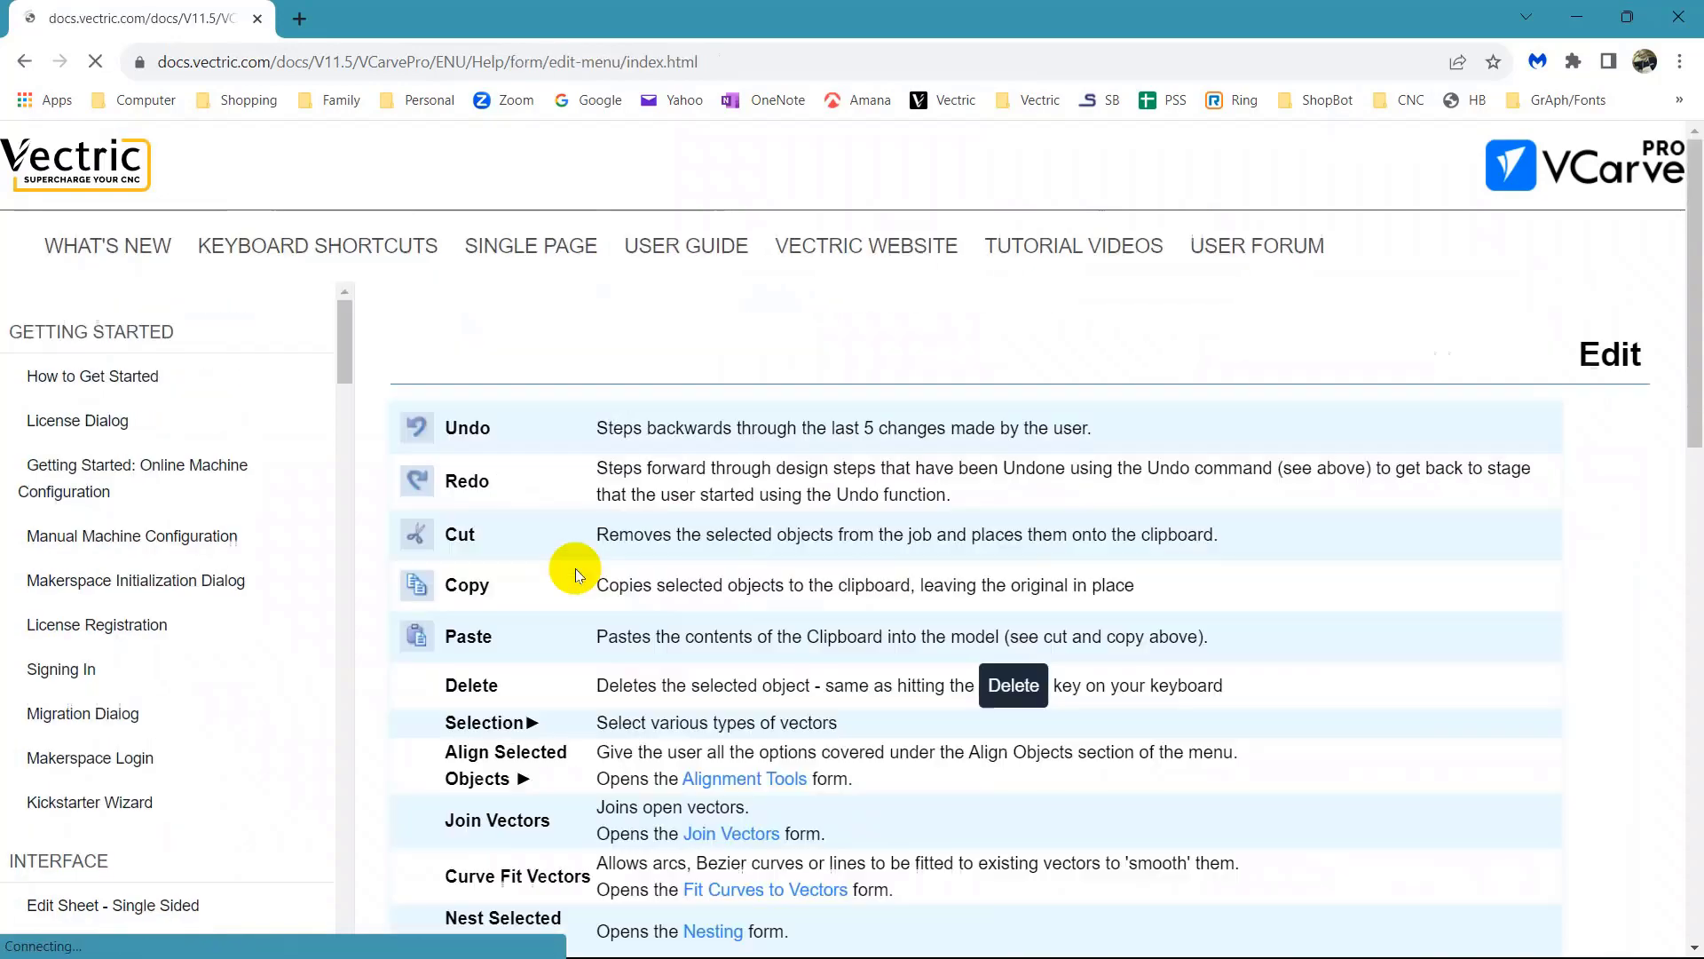
# - Look through the Edit menu help entries and open the linked Snapping Options Dialog page
pyautogui.scroll(-3, 586, 603)
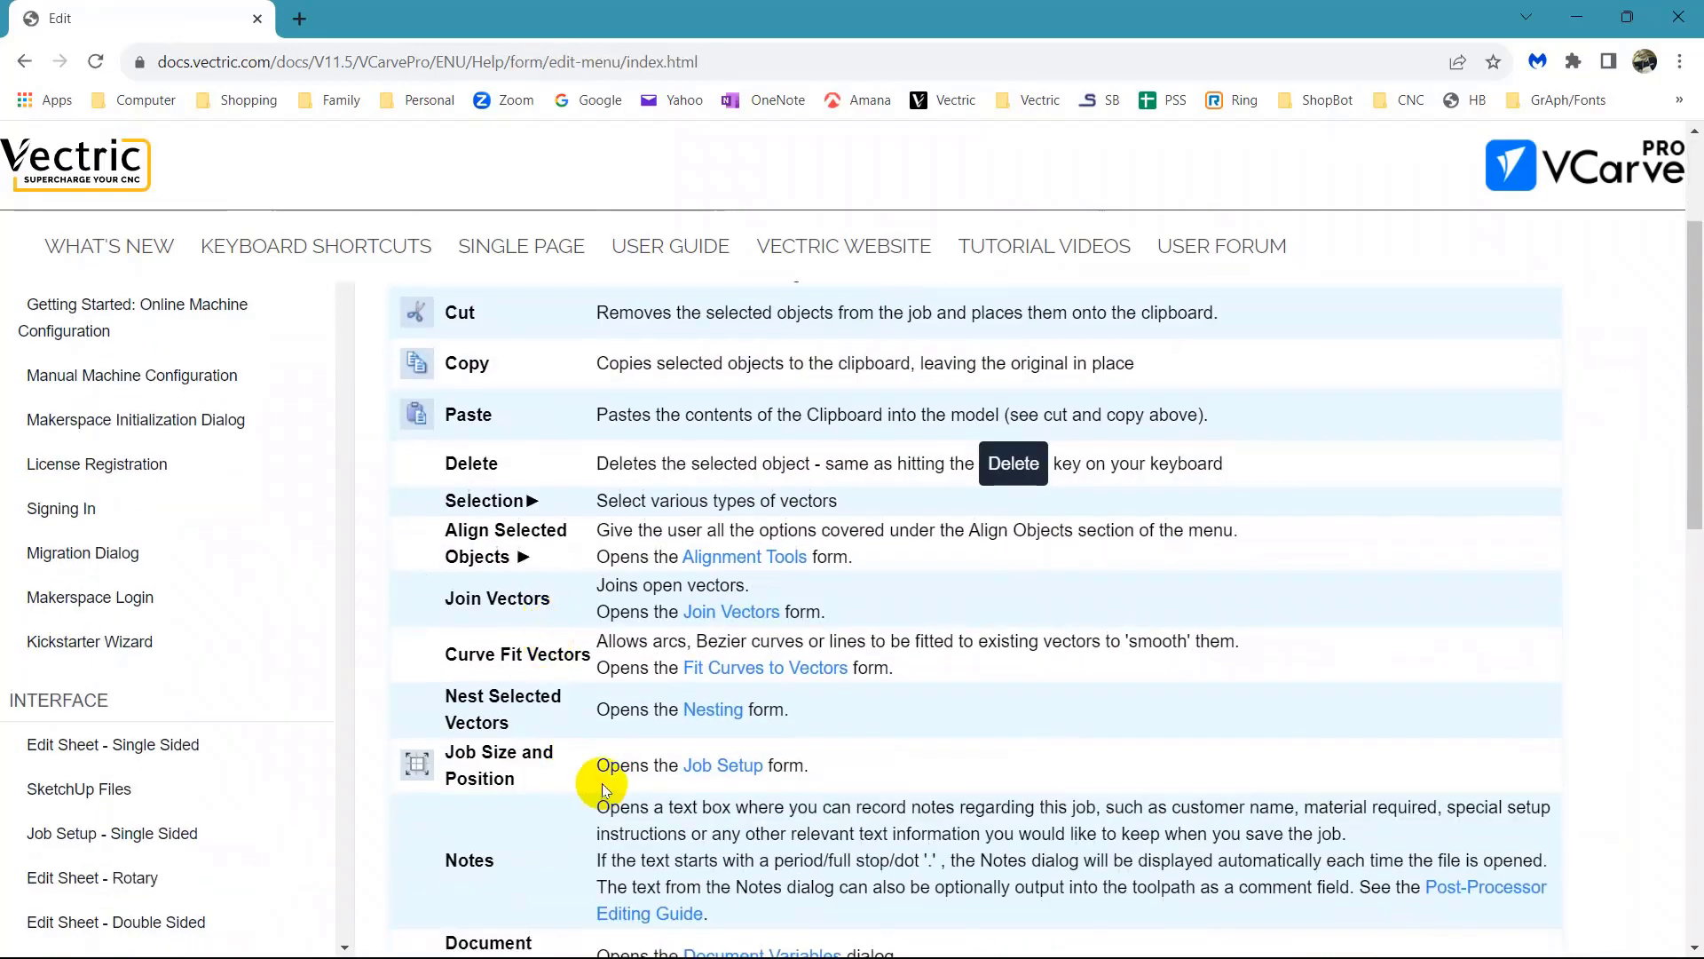
pyautogui.scroll(-3, 601, 783)
pyautogui.scroll(-1, 586, 774)
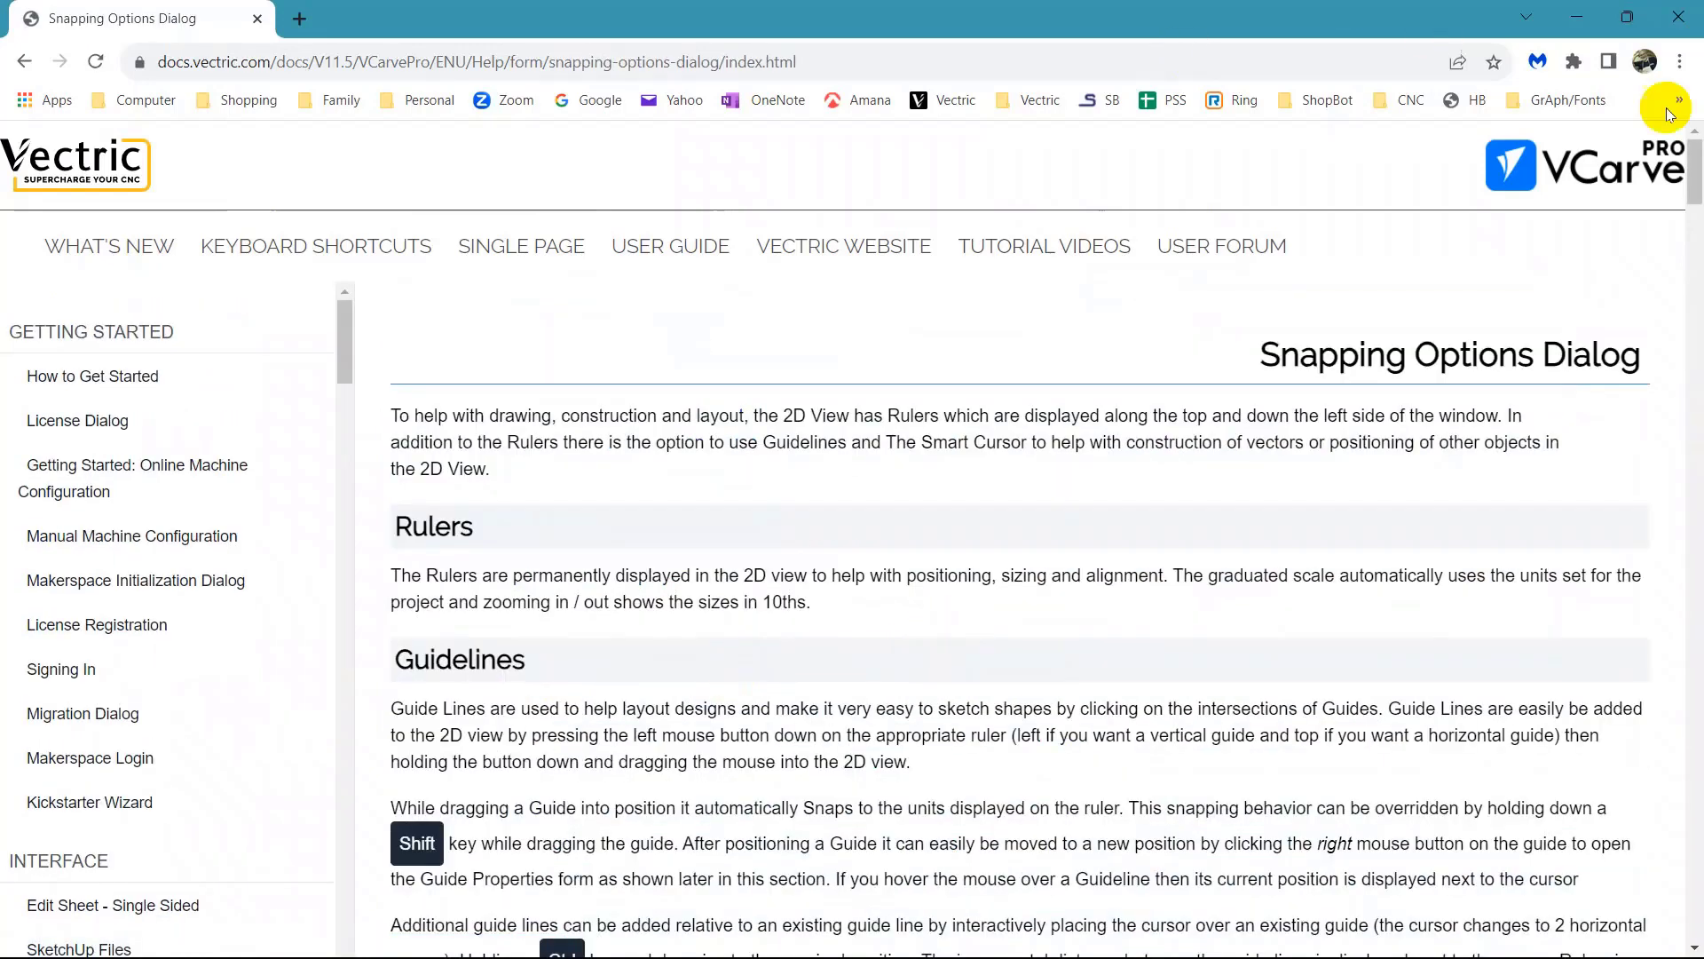
# - Read the Rulers and Guidelines sections of the Snapping Options Dialog help page, including the Guide Properties form
pyautogui.scroll(-4, 634, 578)
pyautogui.scroll(-6, 710, 524)
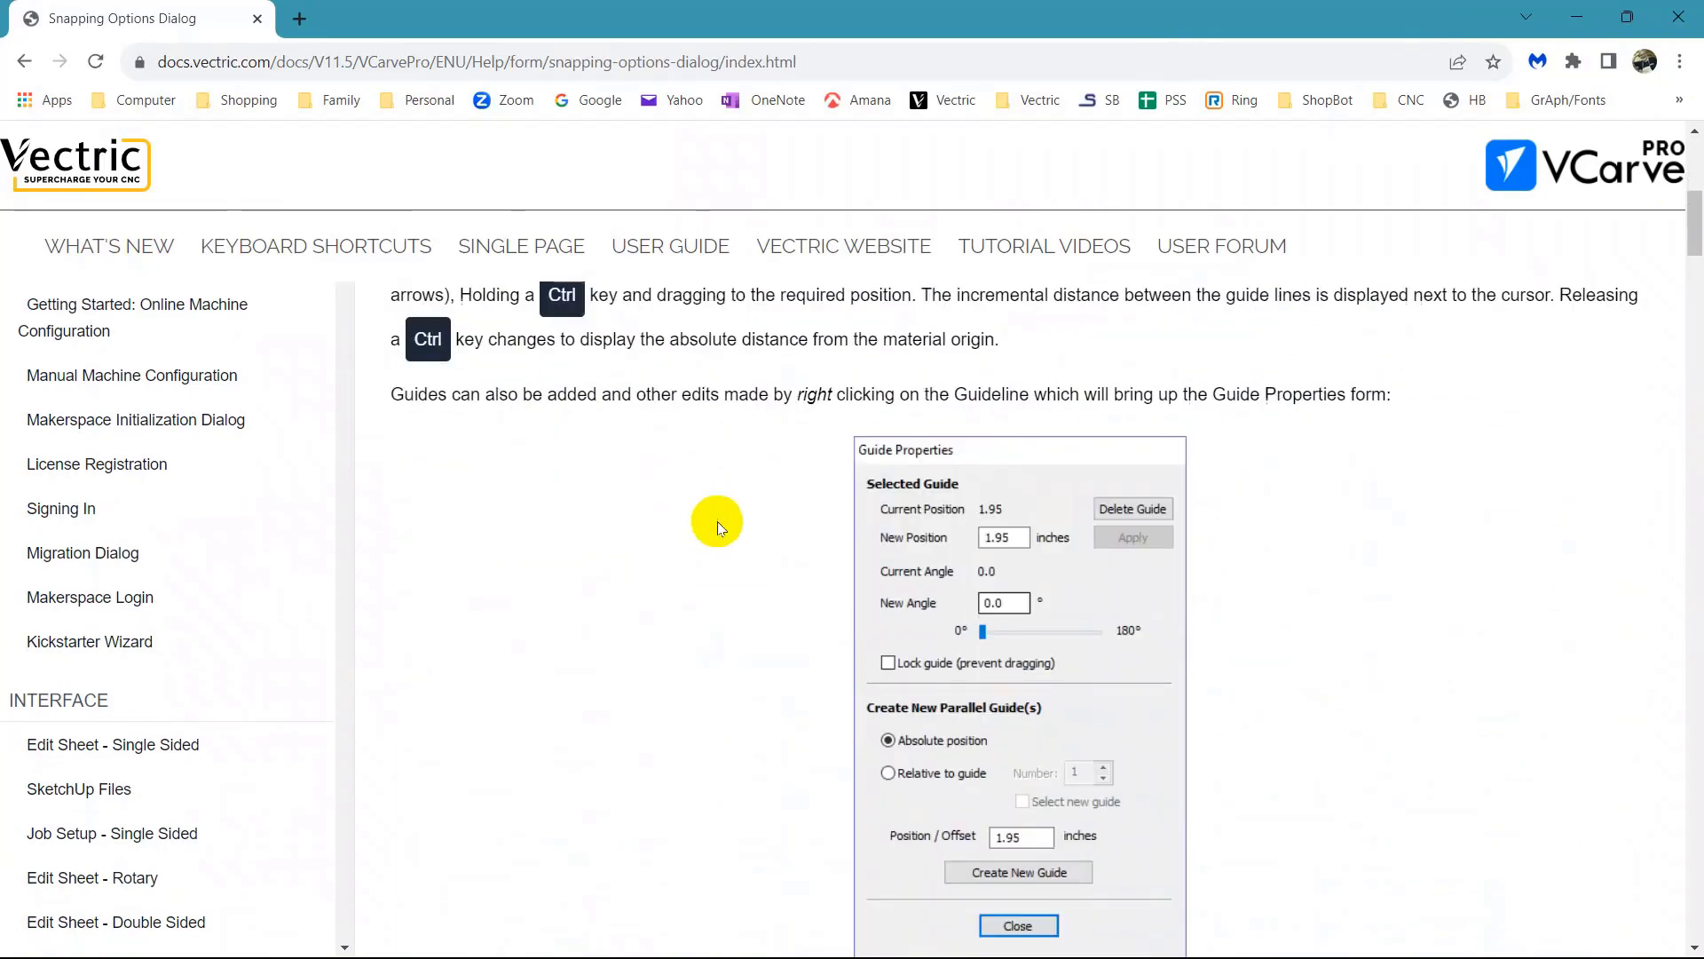
pyautogui.scroll(-2, 650, 660)
pyautogui.scroll(-9, 653, 664)
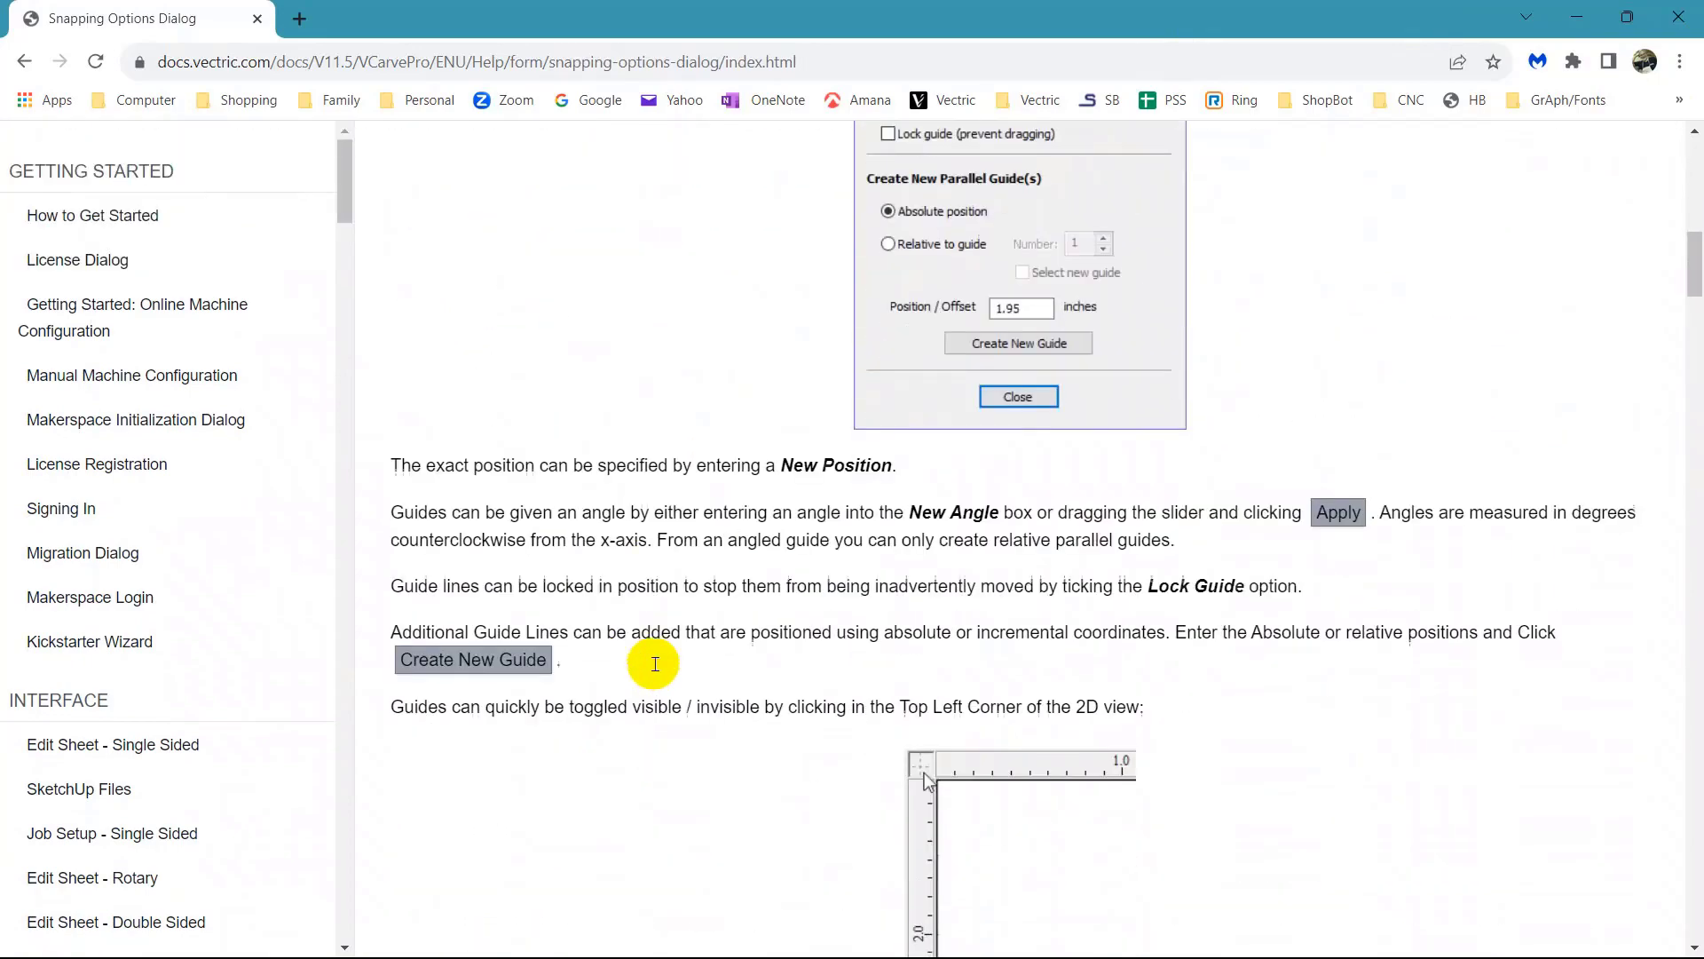
pyautogui.scroll(-3, 673, 675)
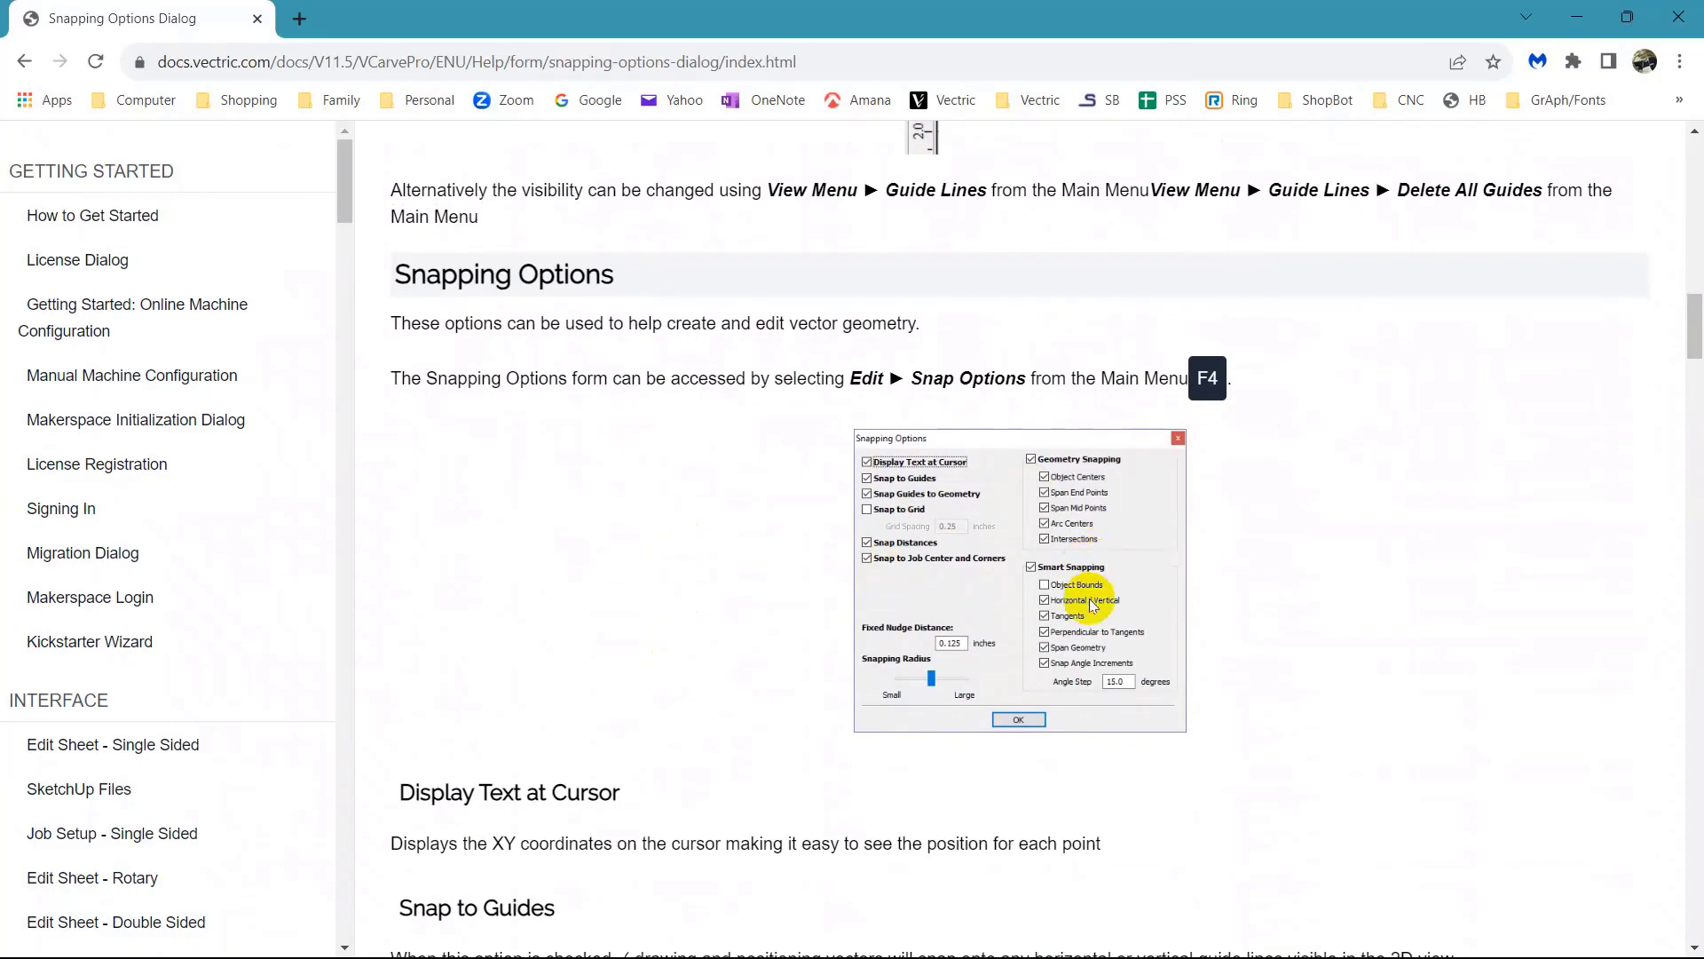
# - Read the Snapping Options, Geometry Snapping and Smart Snapping sections through the cursor type table, and return to the page's beginning
pyautogui.scroll(-12, 742, 659)
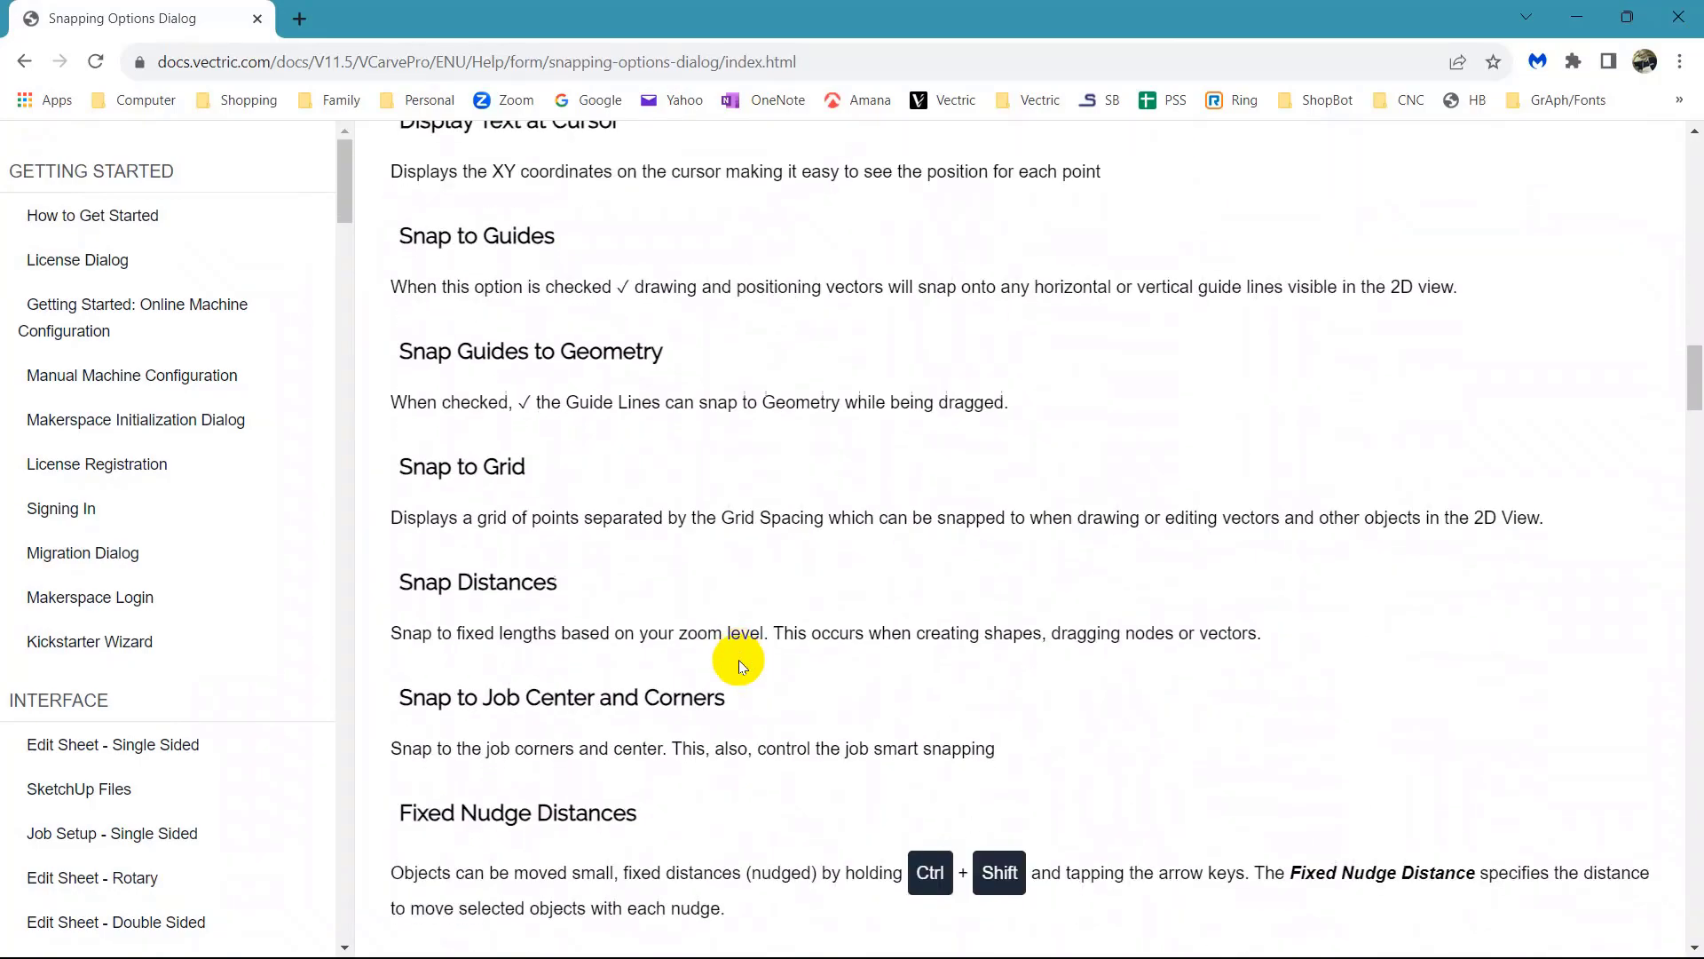
pyautogui.scroll(-7, 740, 665)
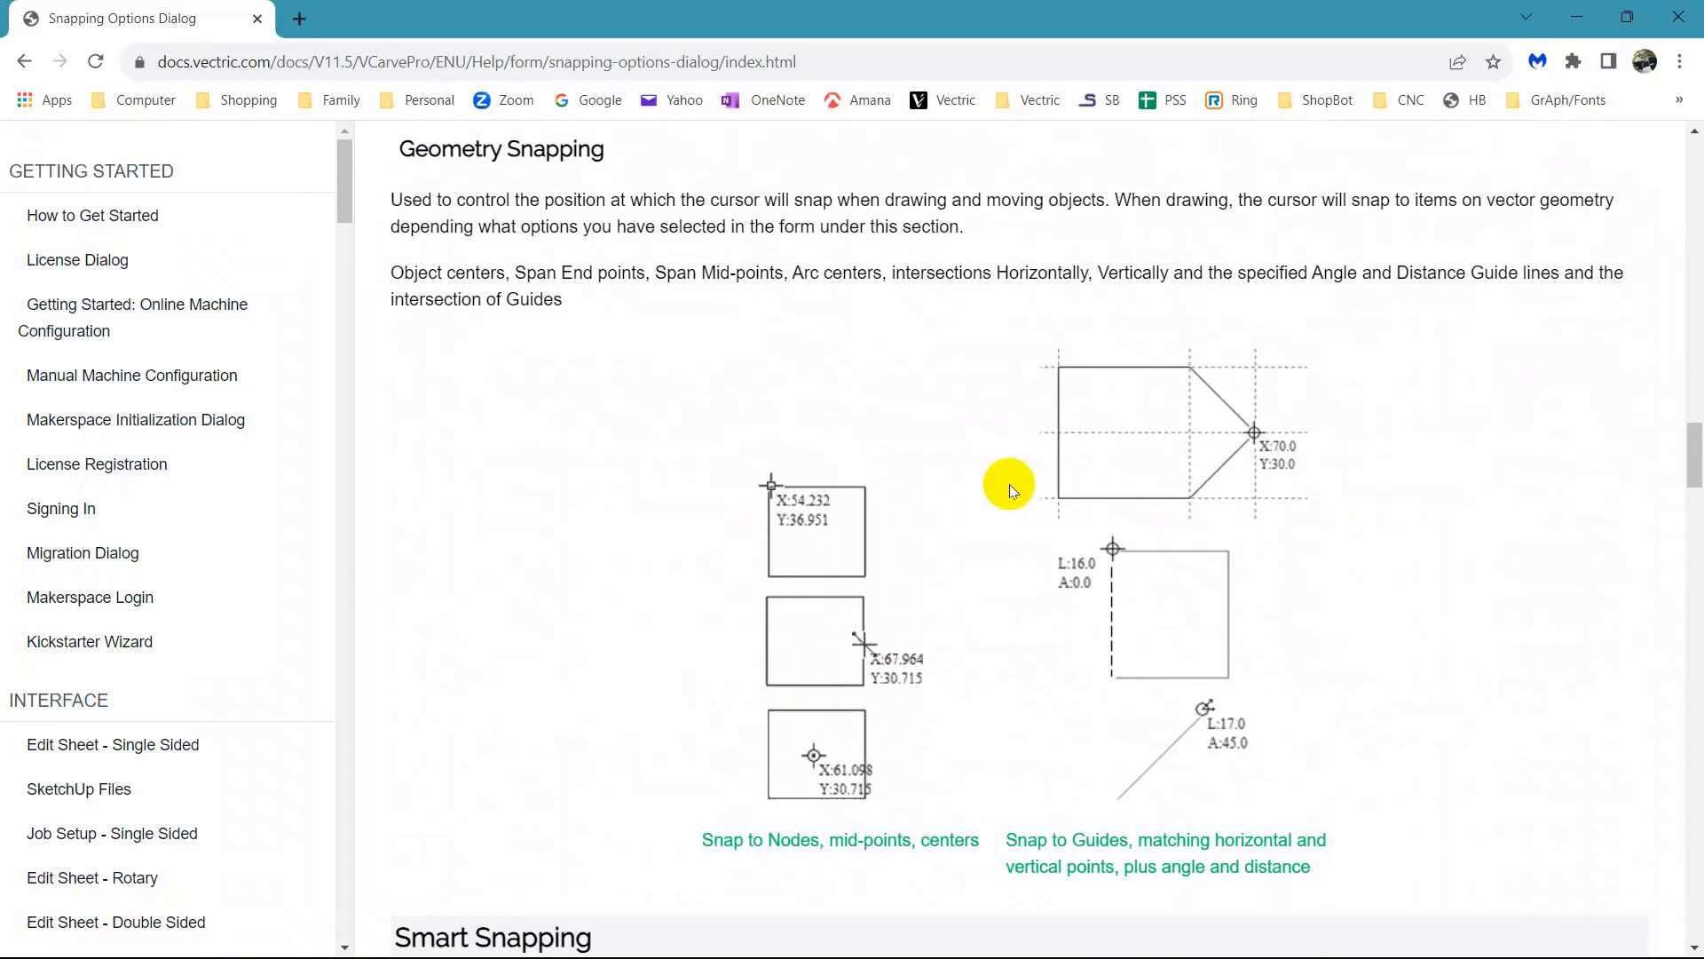
pyautogui.scroll(-6, 875, 654)
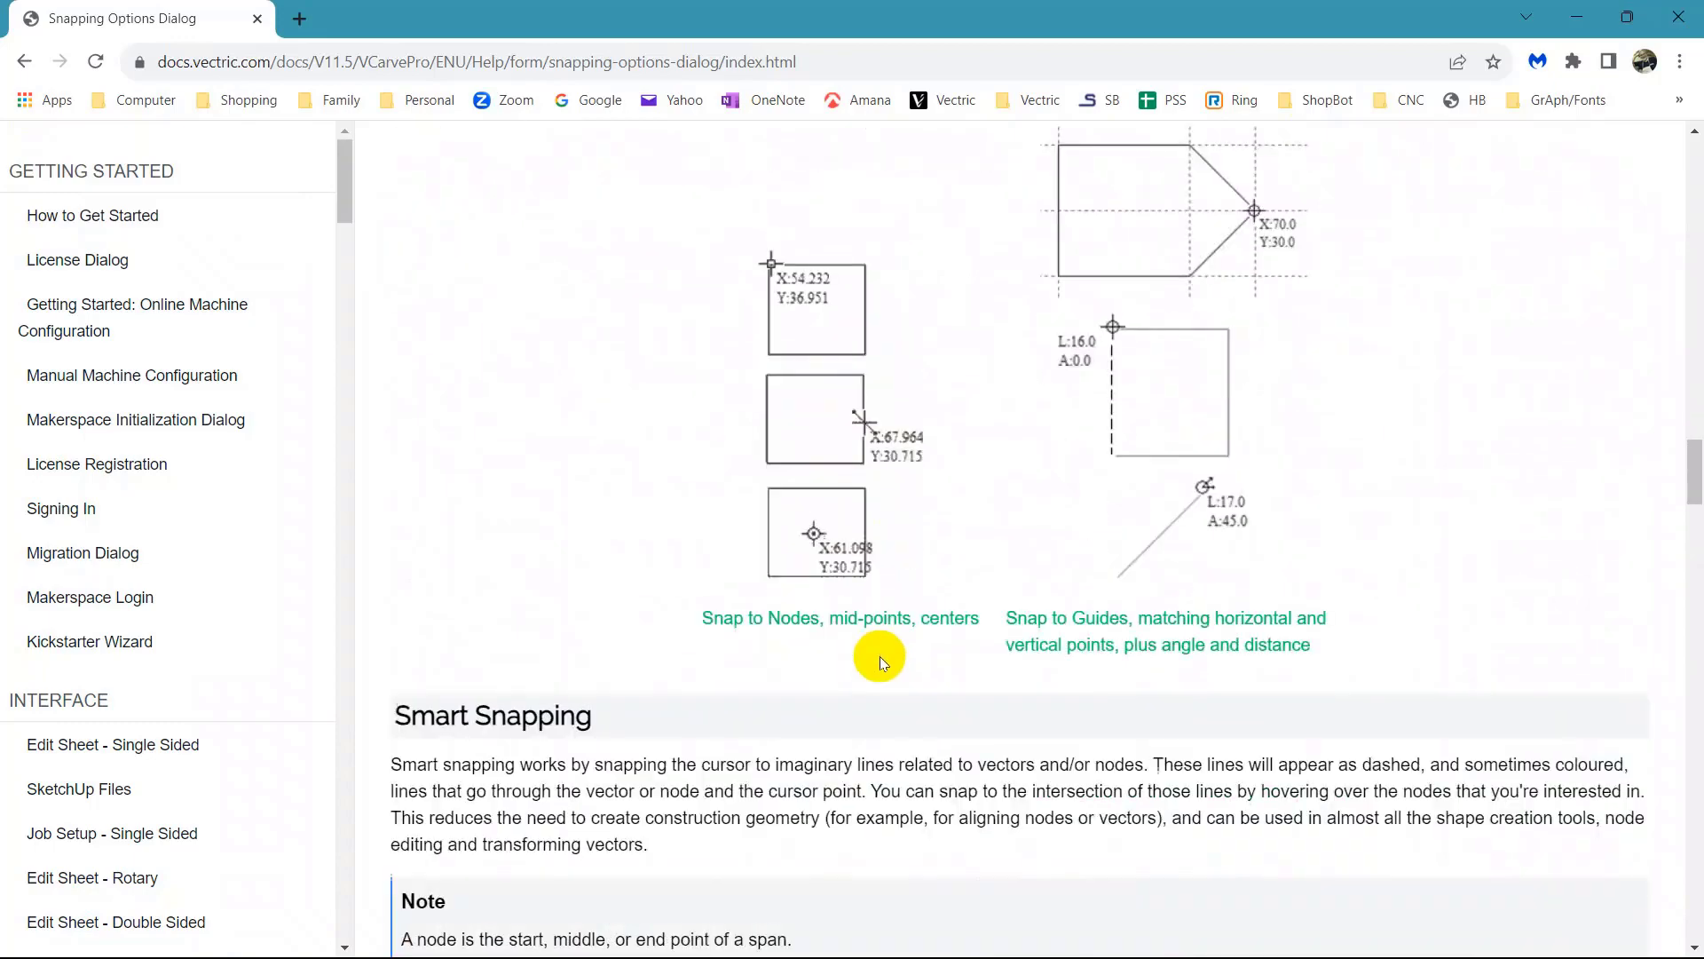
pyautogui.scroll(-6, 775, 680)
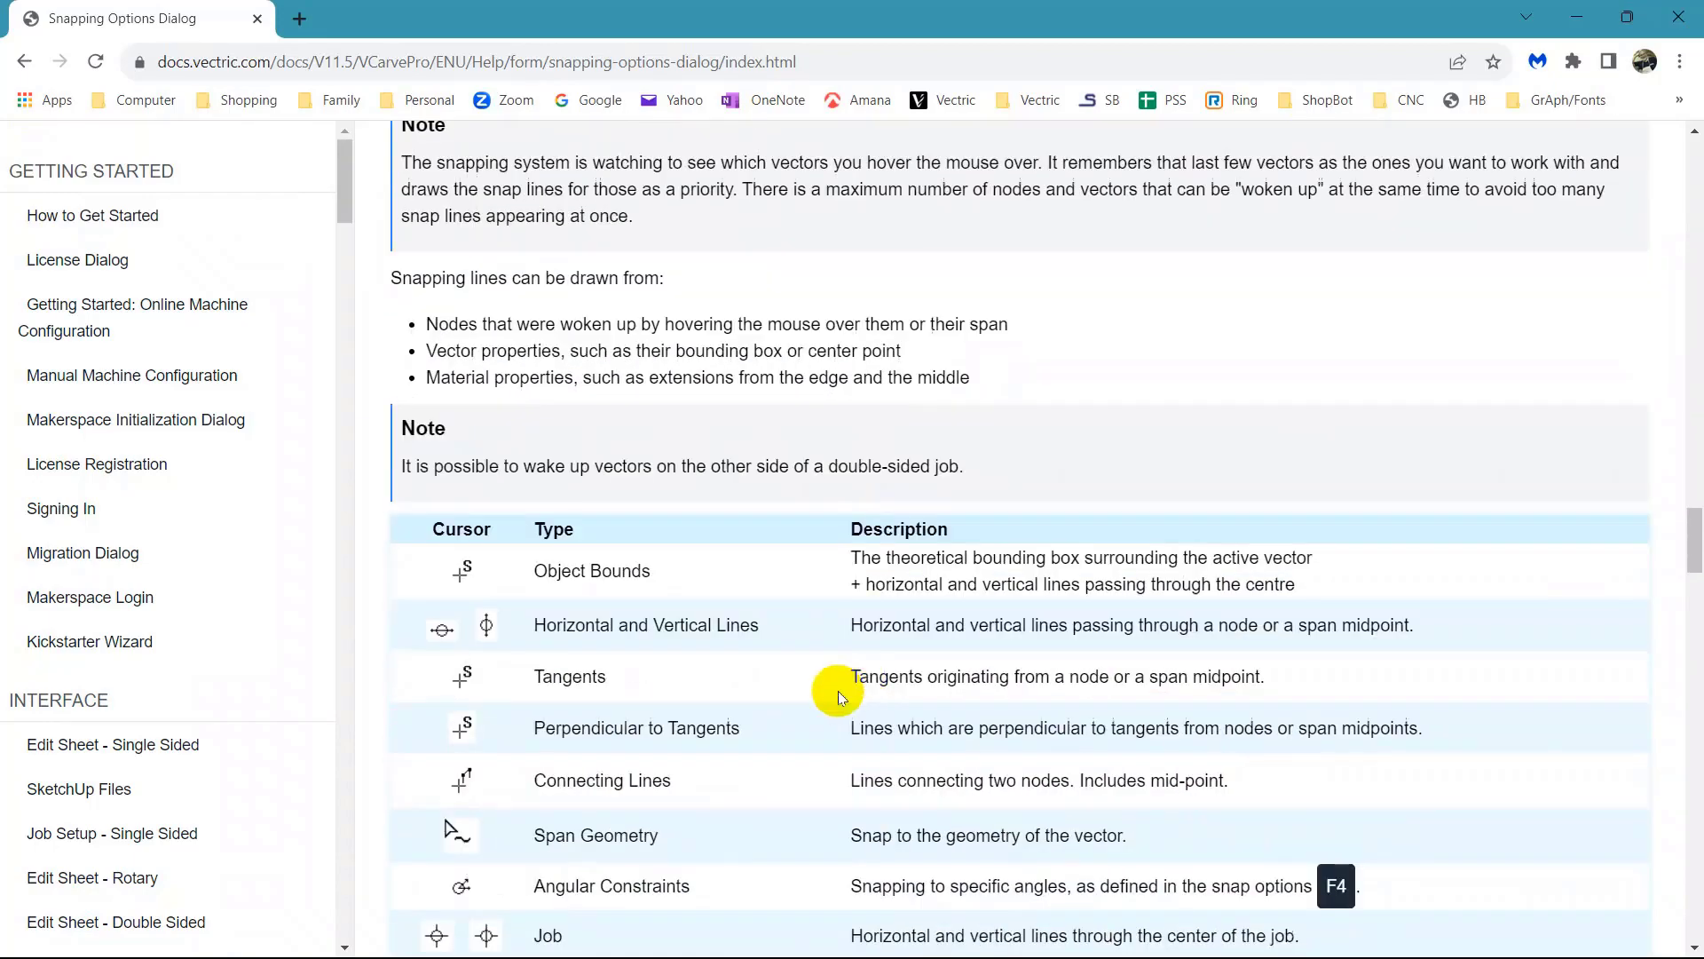
pyautogui.scroll(-3, 760, 729)
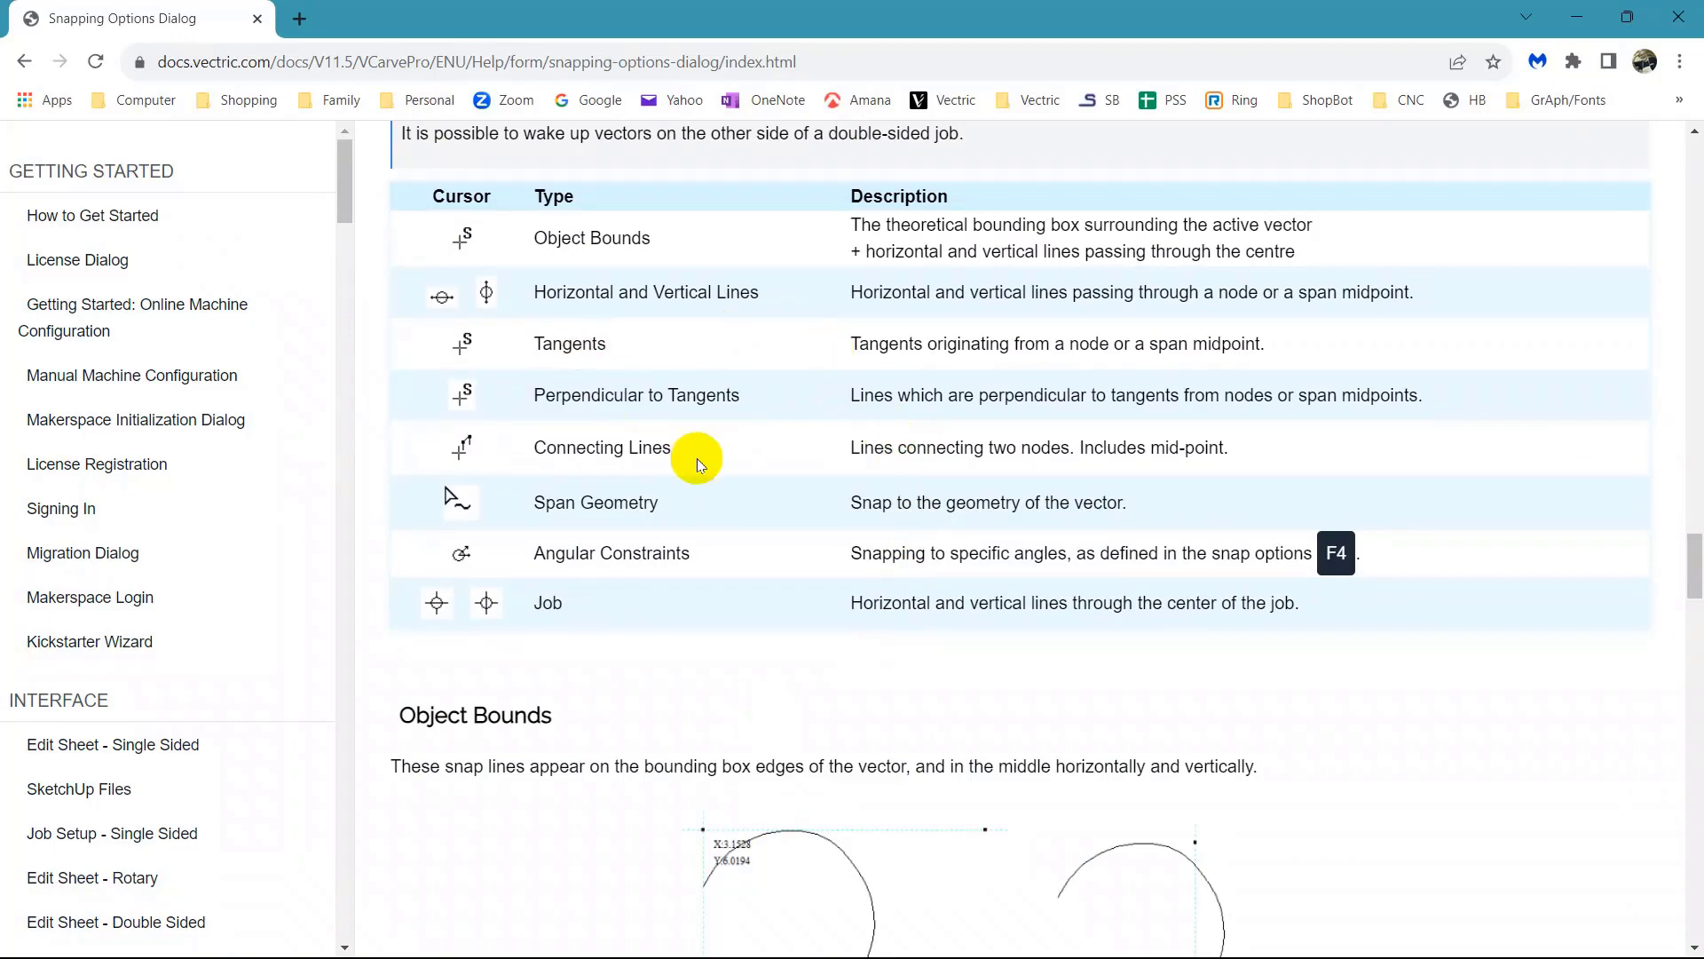
pyautogui.scroll(20, 813, 476)
pyautogui.scroll(15, 815, 472)
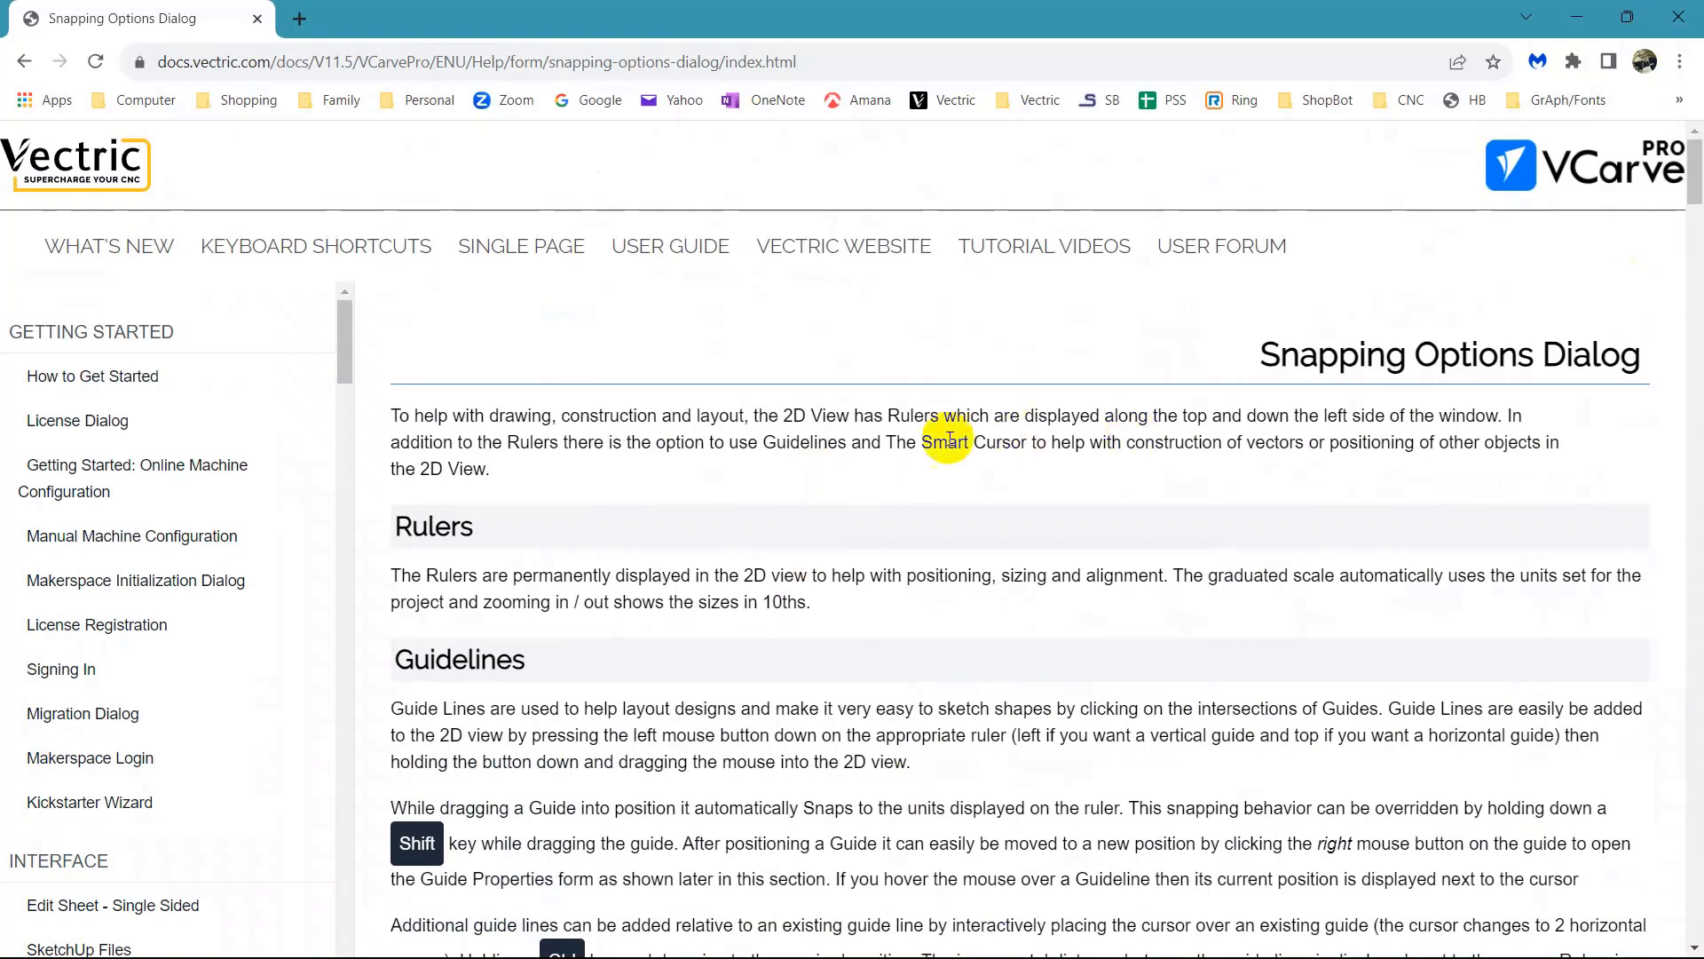
# - Go back to the Main Window overview, open the Machine menu help and follow its Machine Configuration link
pyautogui.hotkey('alt', 'Left')
pyautogui.hotkey('alt', 'Left')
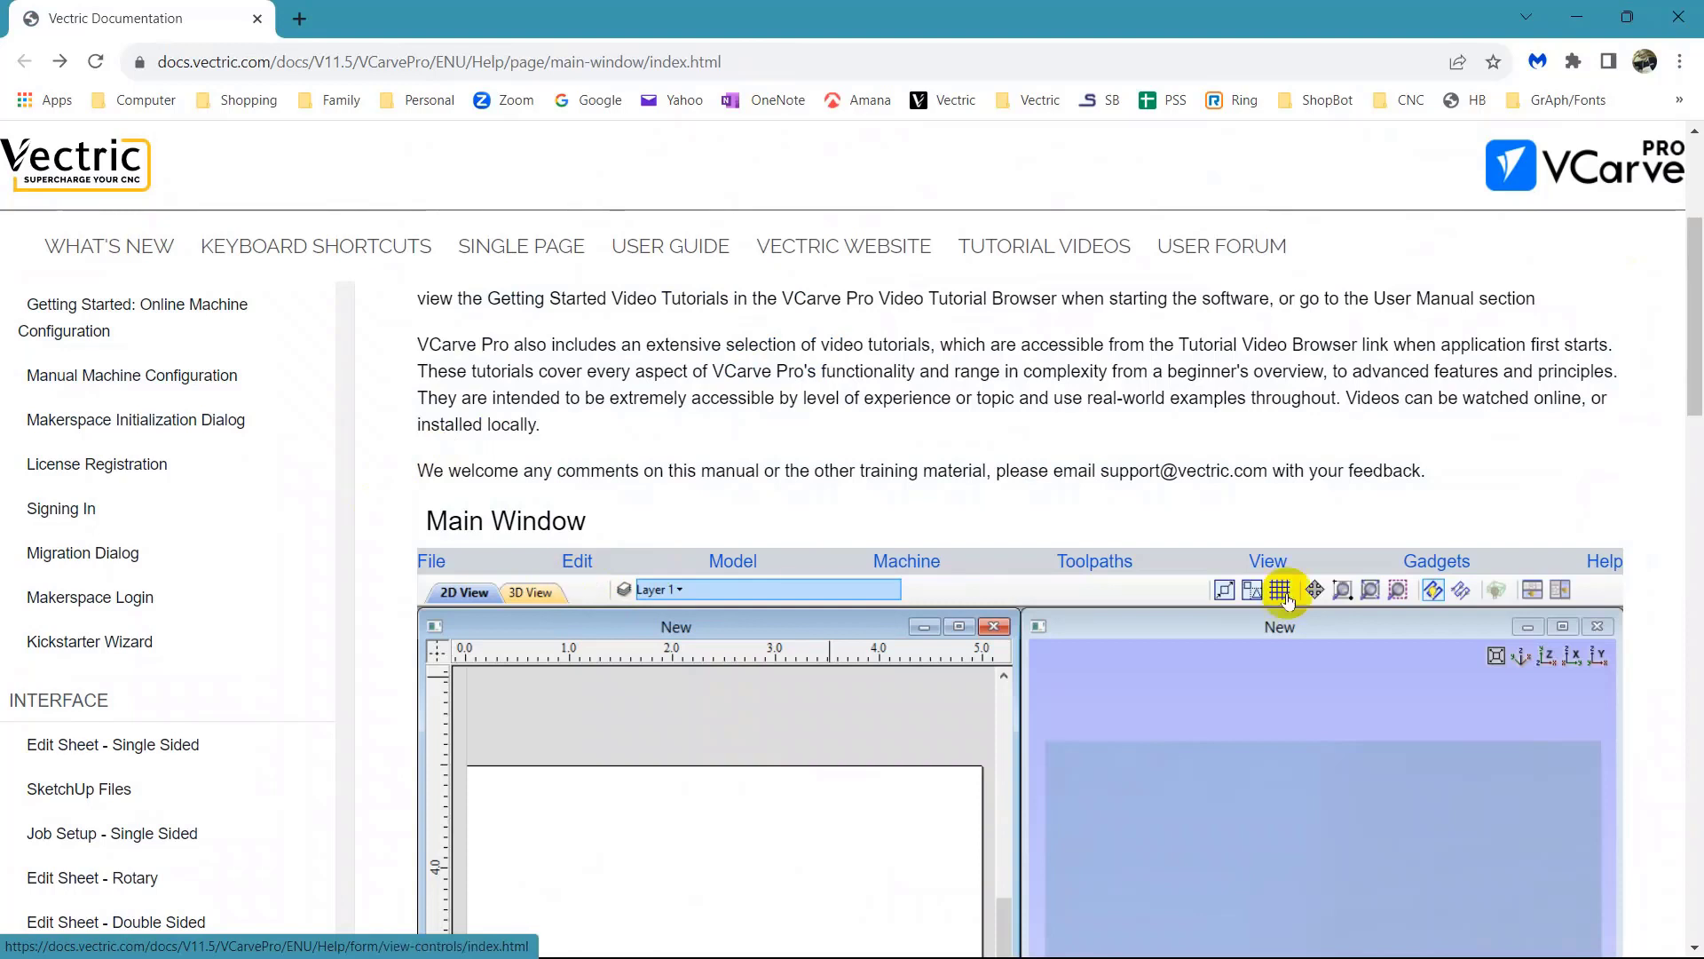
pyautogui.click(904, 570)
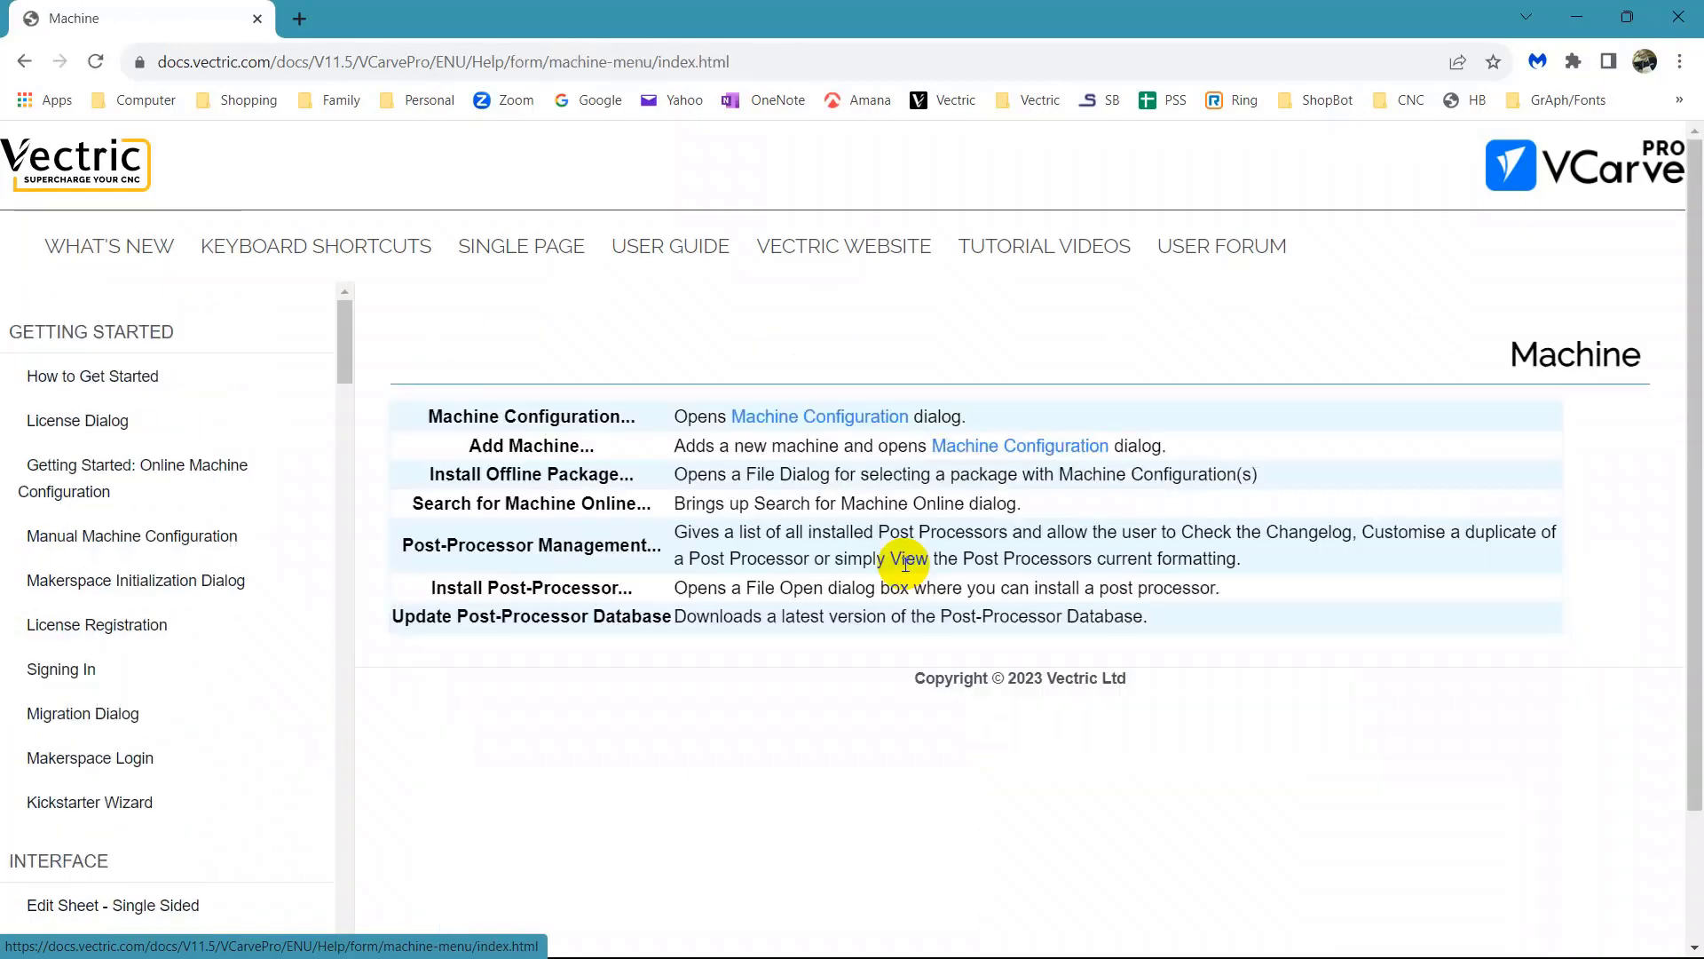
pyautogui.click(820, 414)
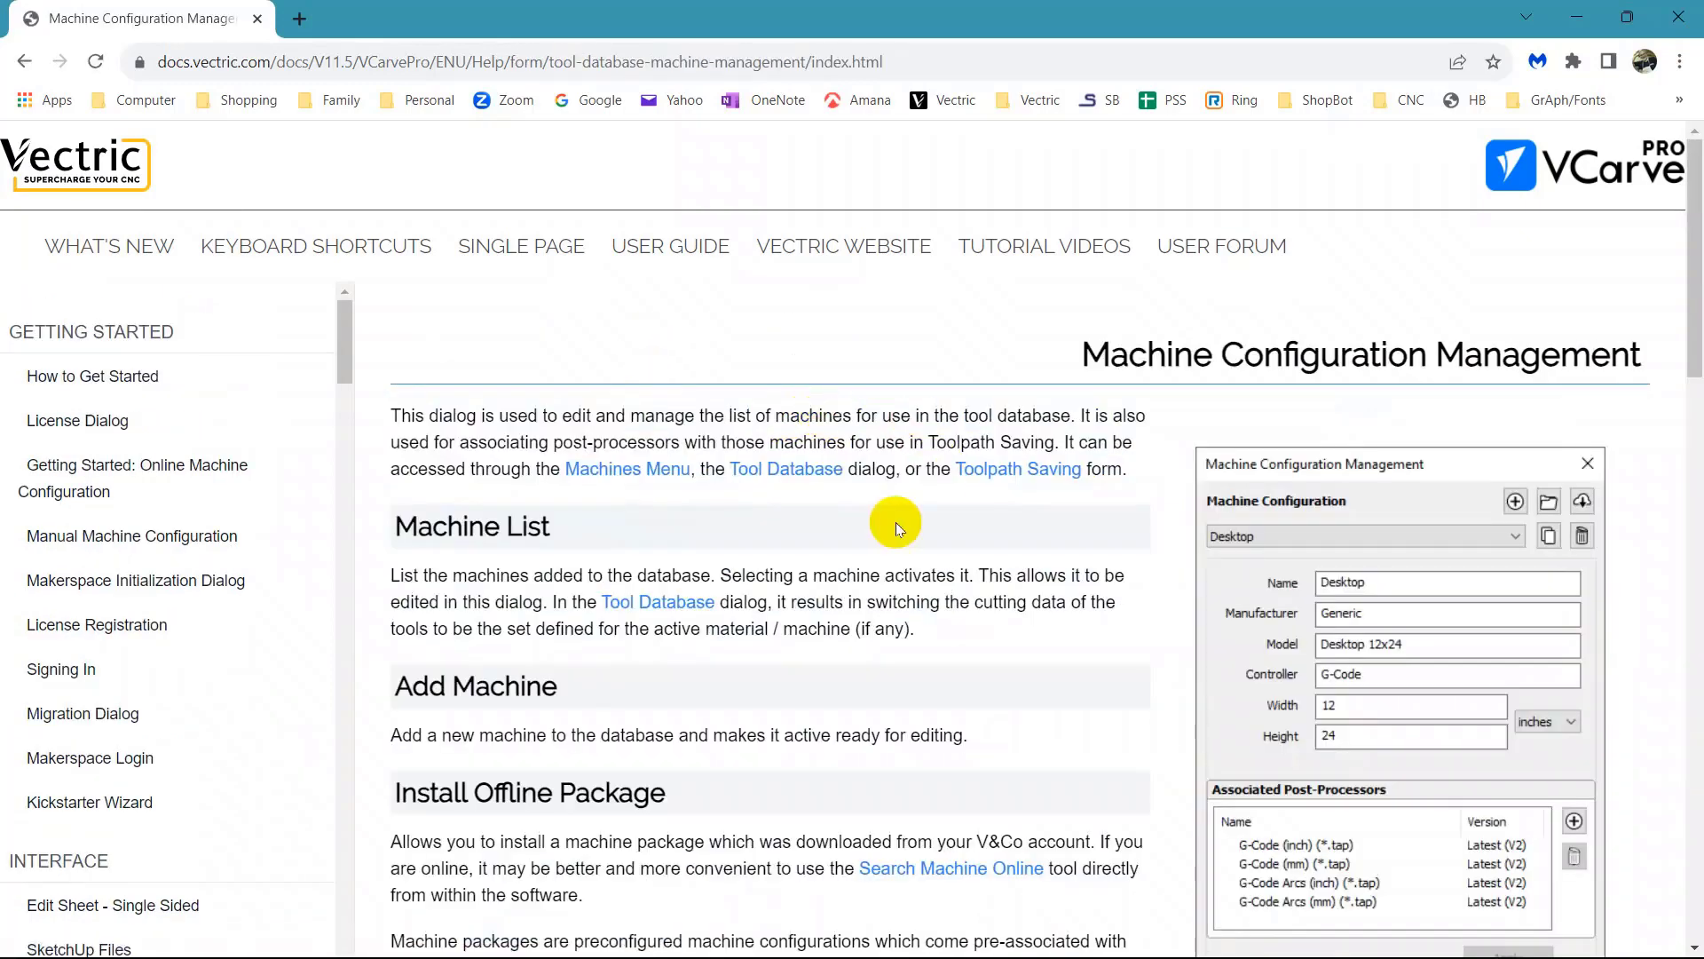
# - Read the Machine Configuration Management page, including Associated Post-Processors, and go back to the Main Window overview
pyautogui.scroll(-3, 750, 577)
pyautogui.scroll(-9, 746, 593)
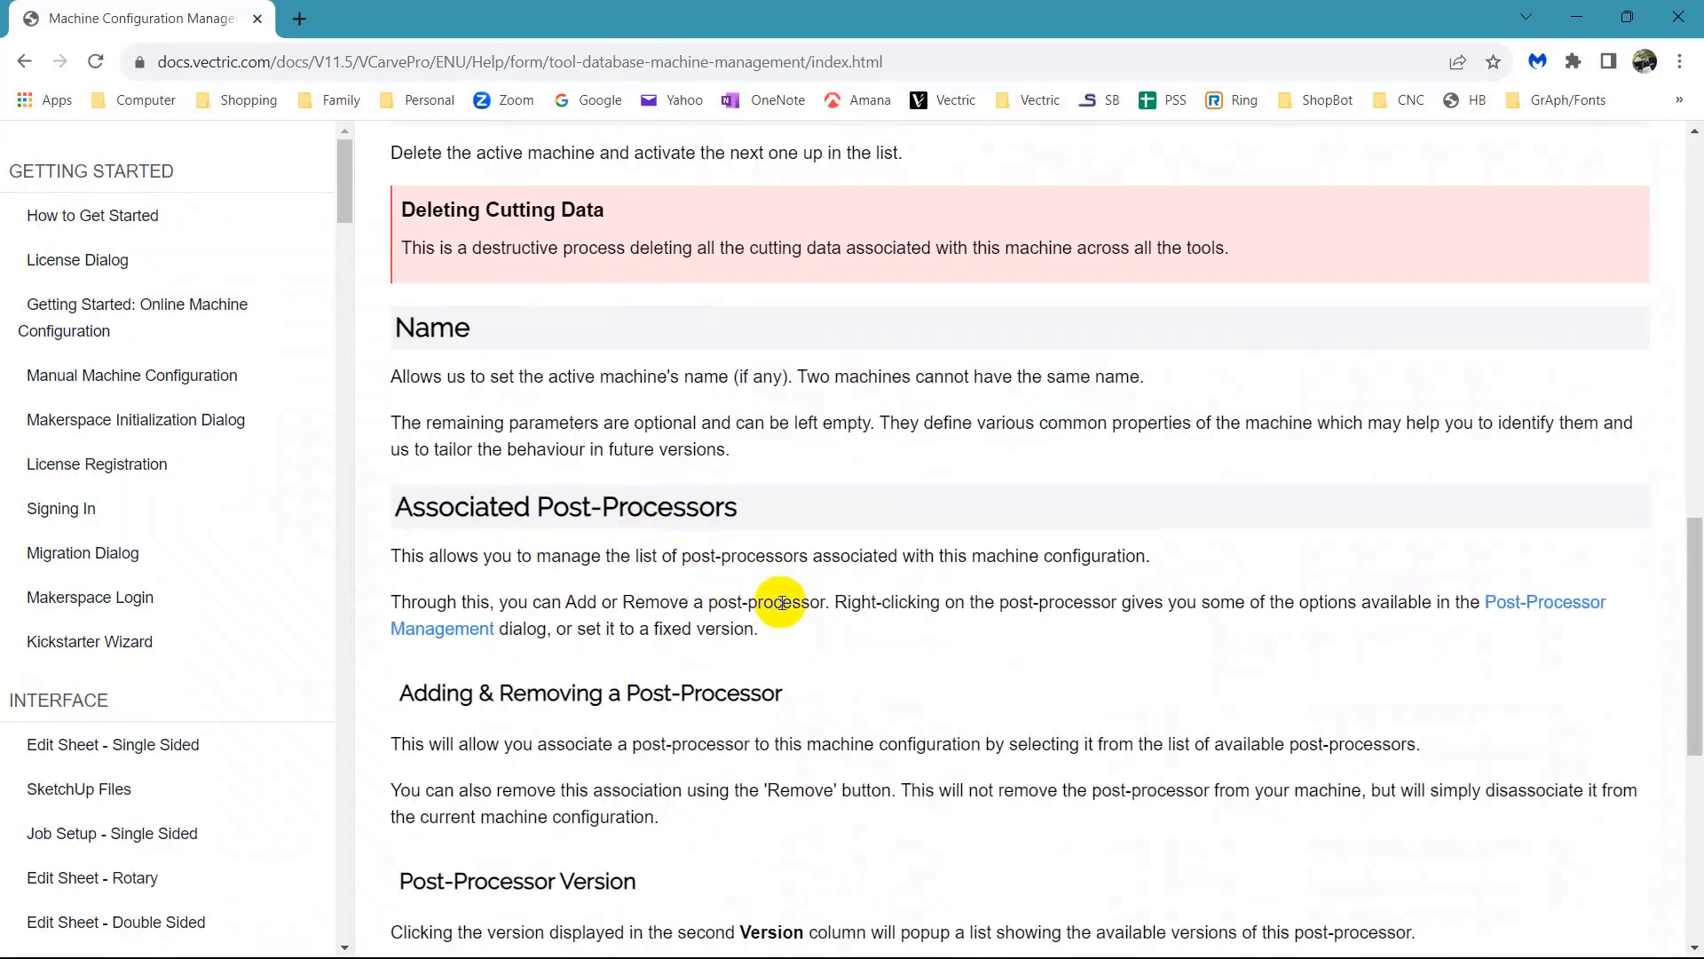
pyautogui.scroll(-3, 790, 586)
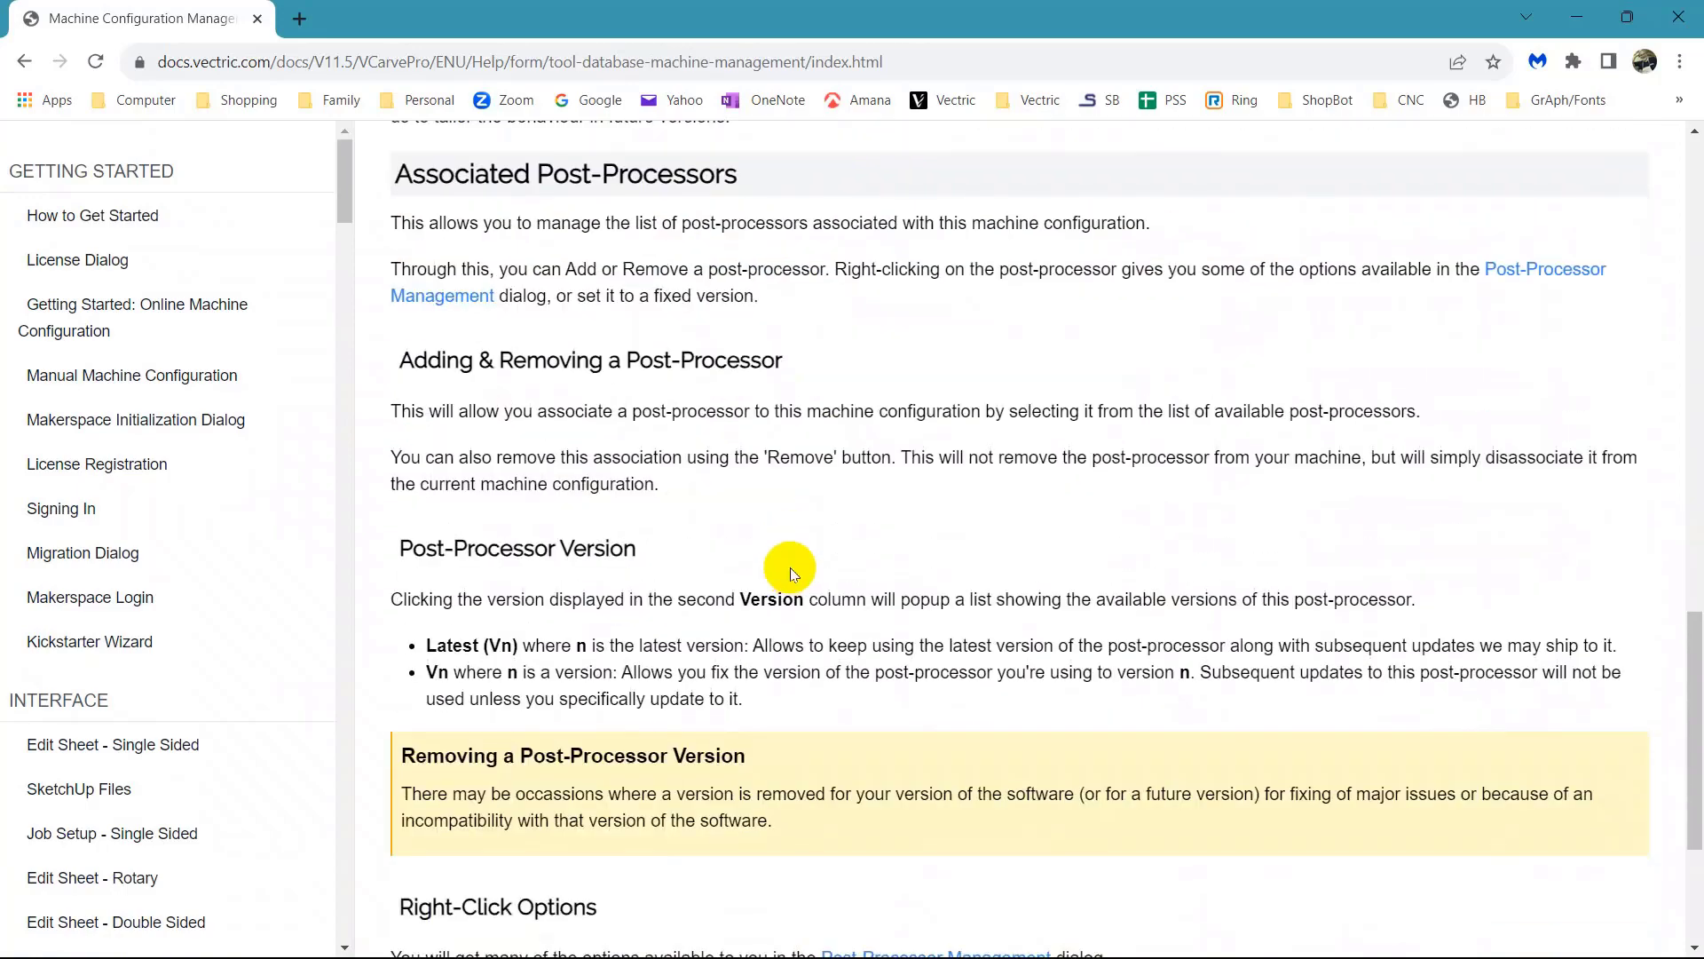
pyautogui.scroll(13, 790, 567)
pyautogui.scroll(2, 789, 565)
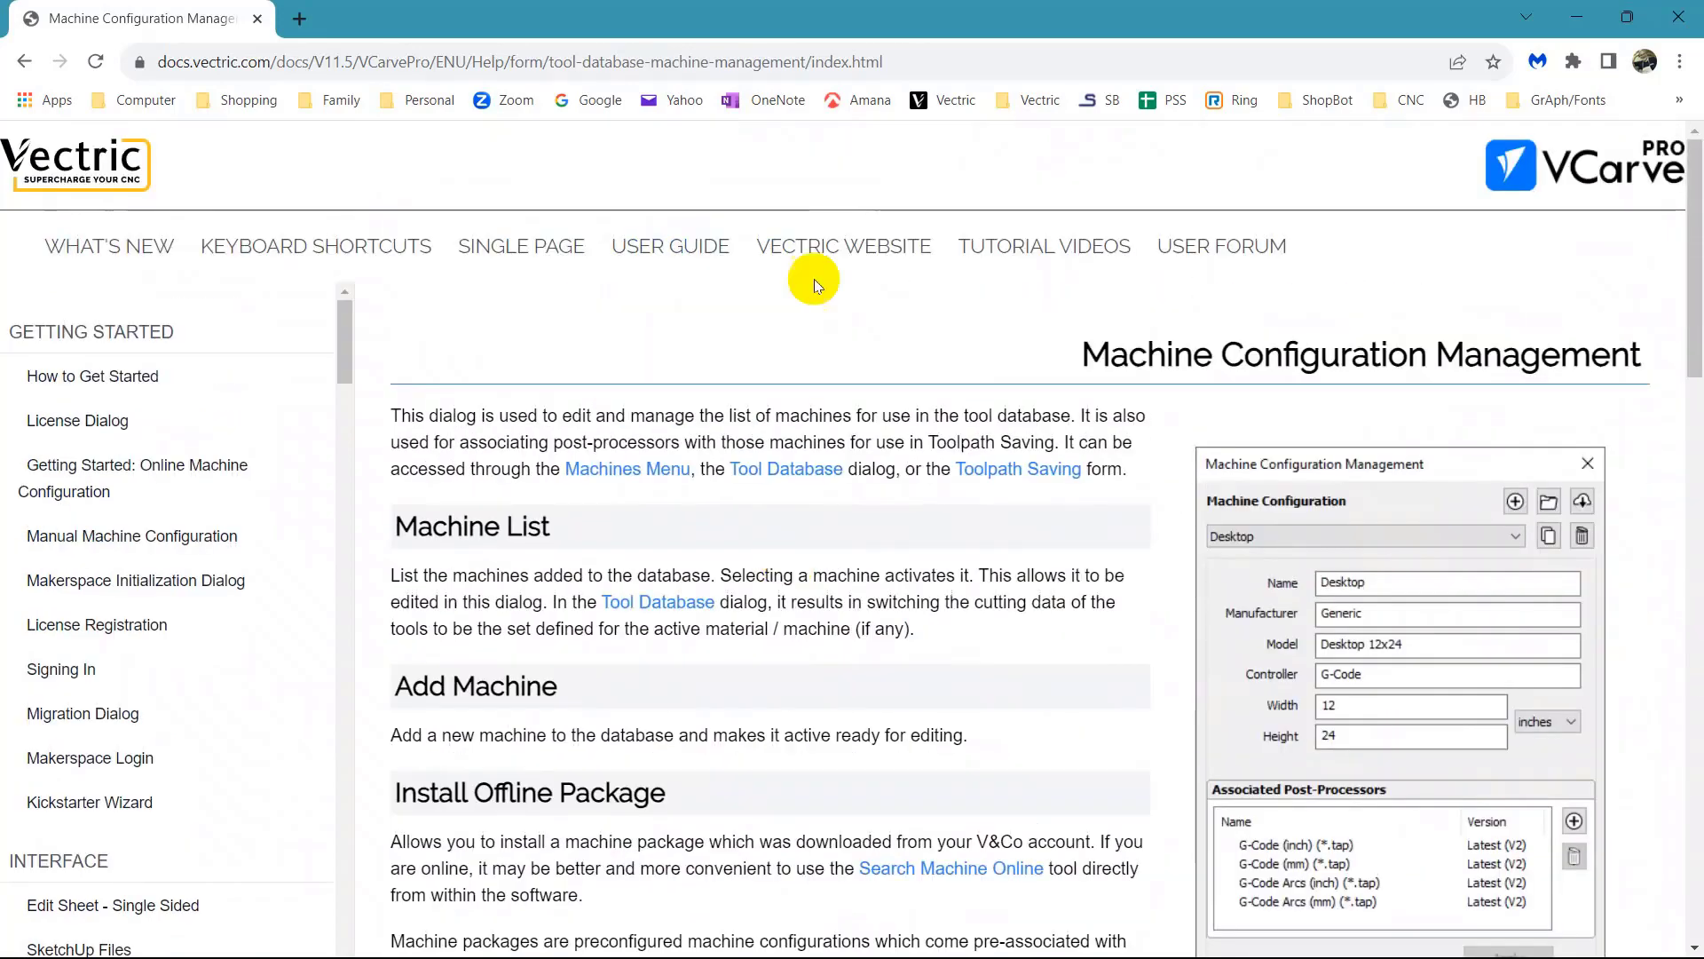
pyautogui.hotkey('alt', 'Left')
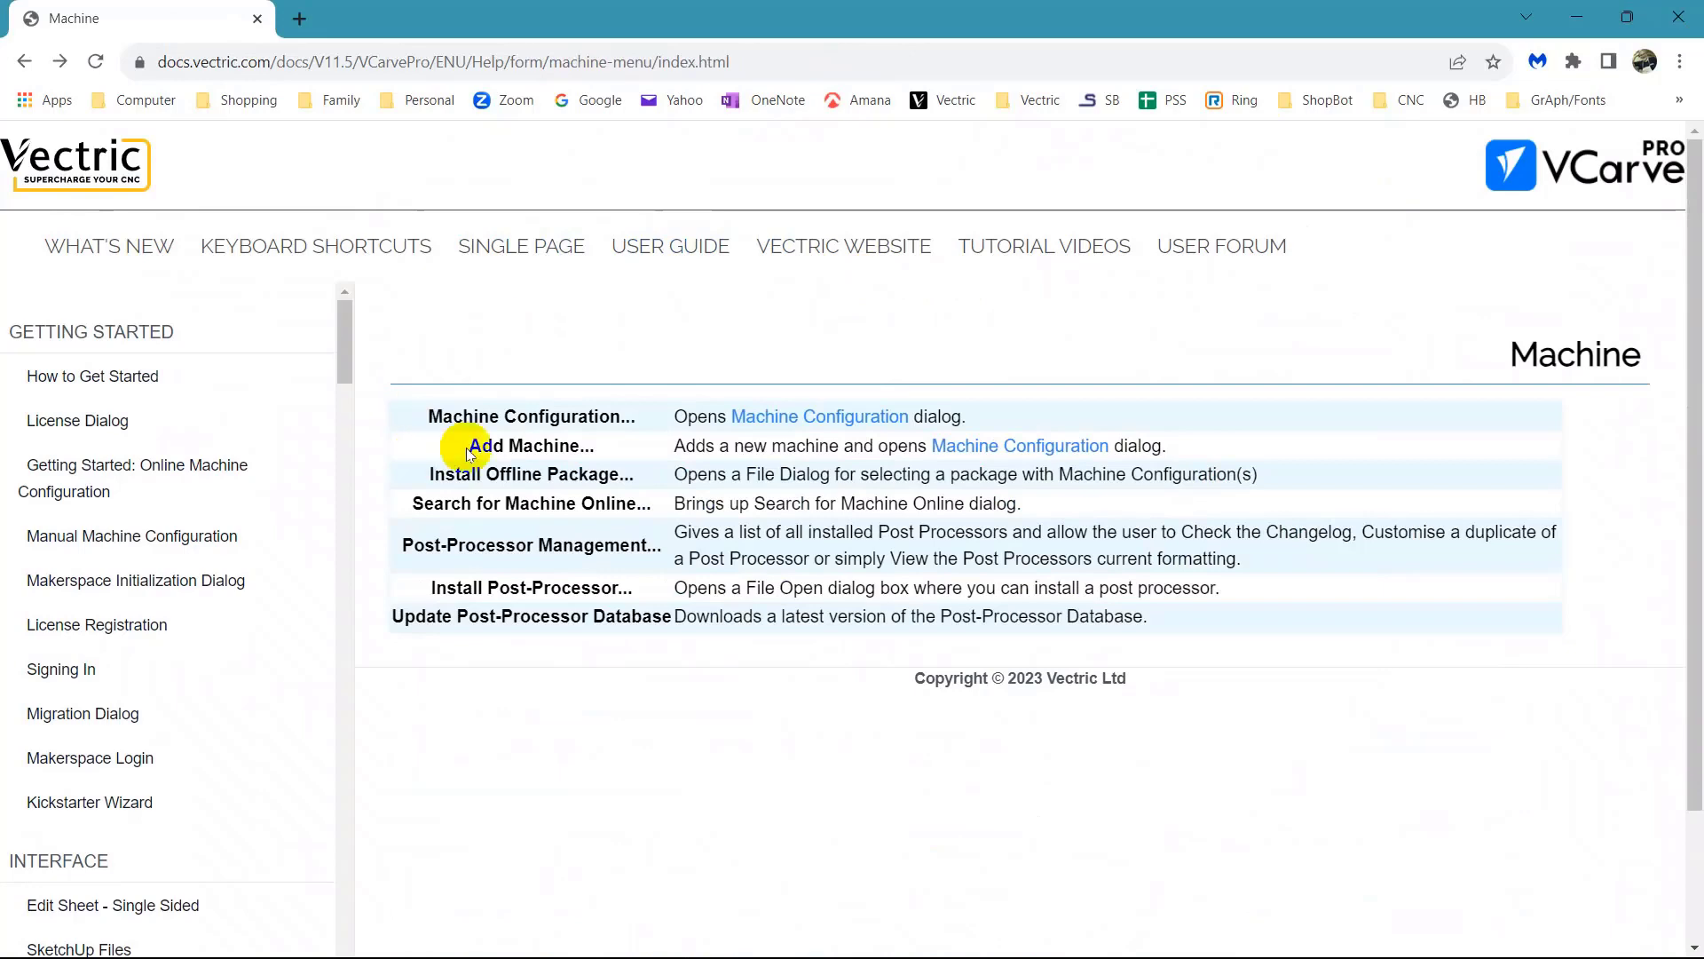
pyautogui.hotkey('alt', 'Left')
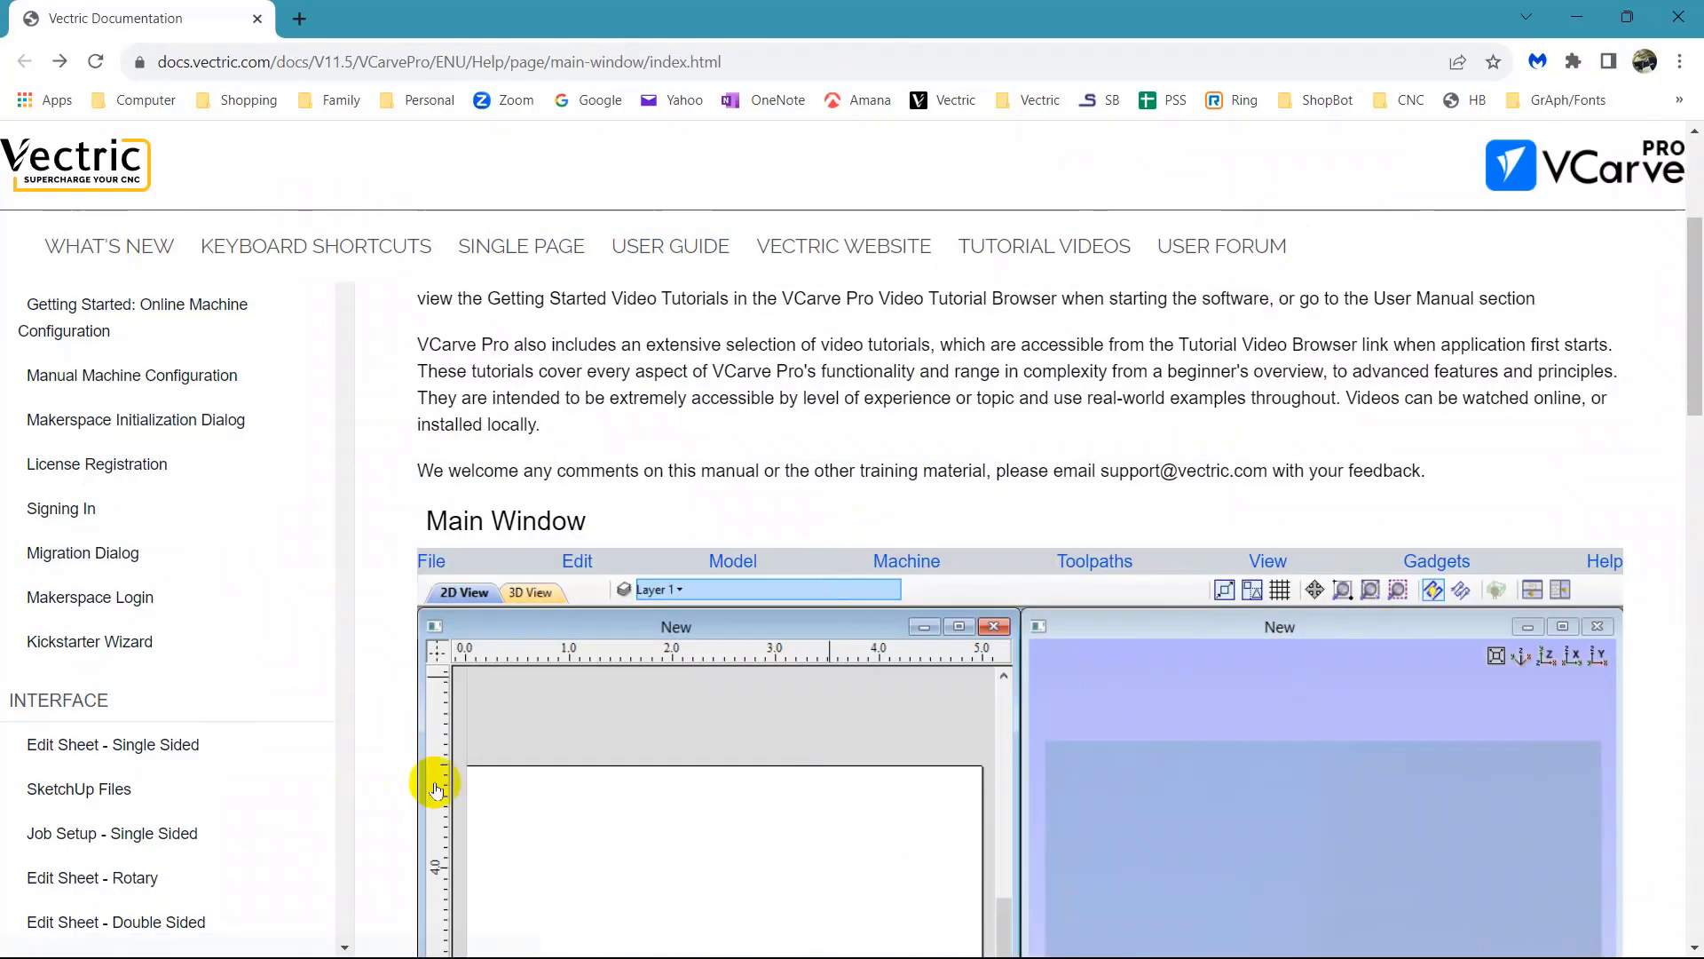
# - Look over the Main Window overview's Drawing, Modeling, Layers, Clipart and Sheet Management tabs and its menu bar
pyautogui.scroll(-8, 529, 802)
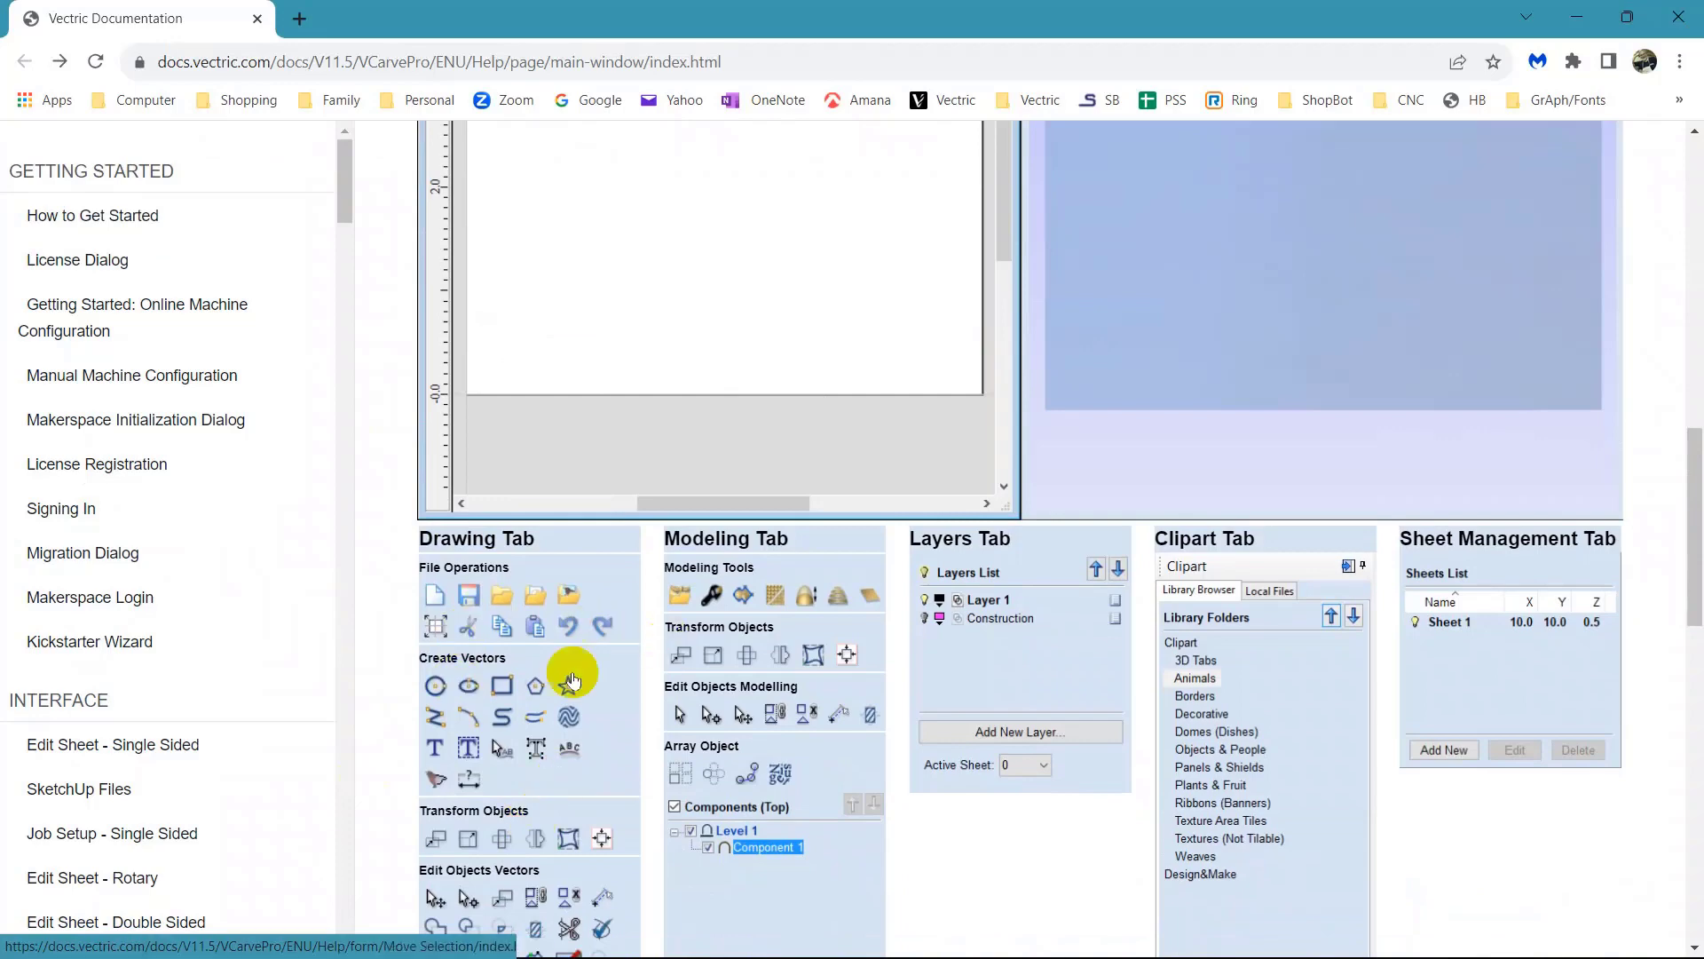
pyautogui.scroll(7, 1021, 559)
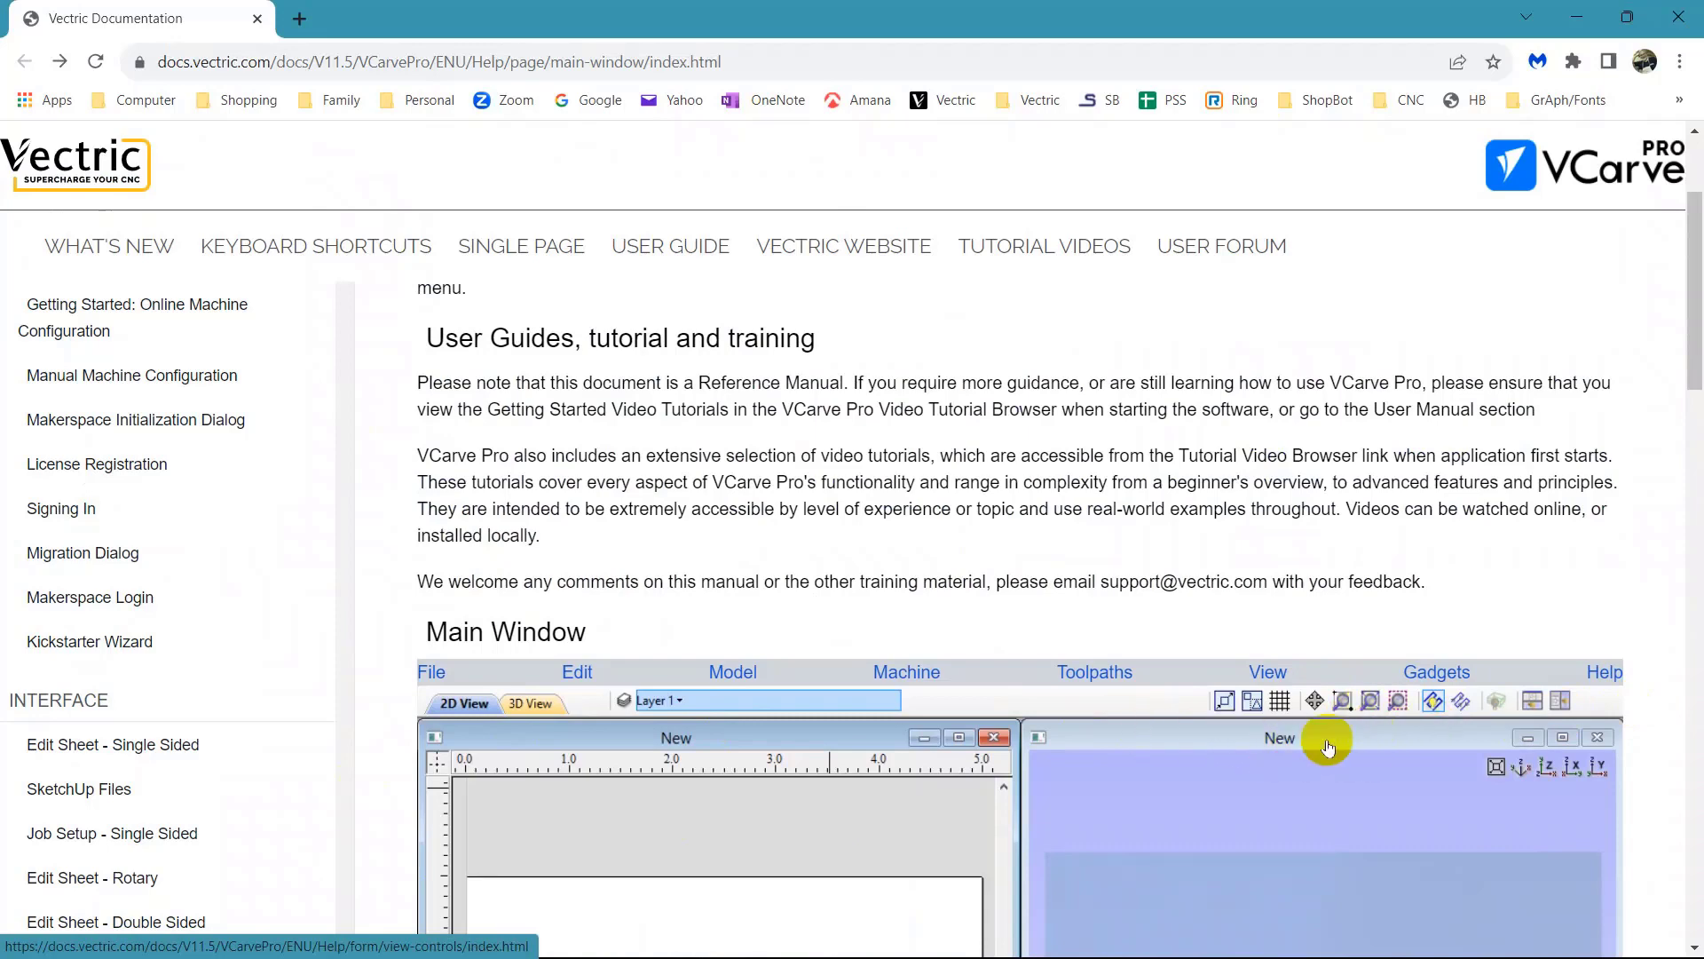
pyautogui.scroll(-3, 976, 773)
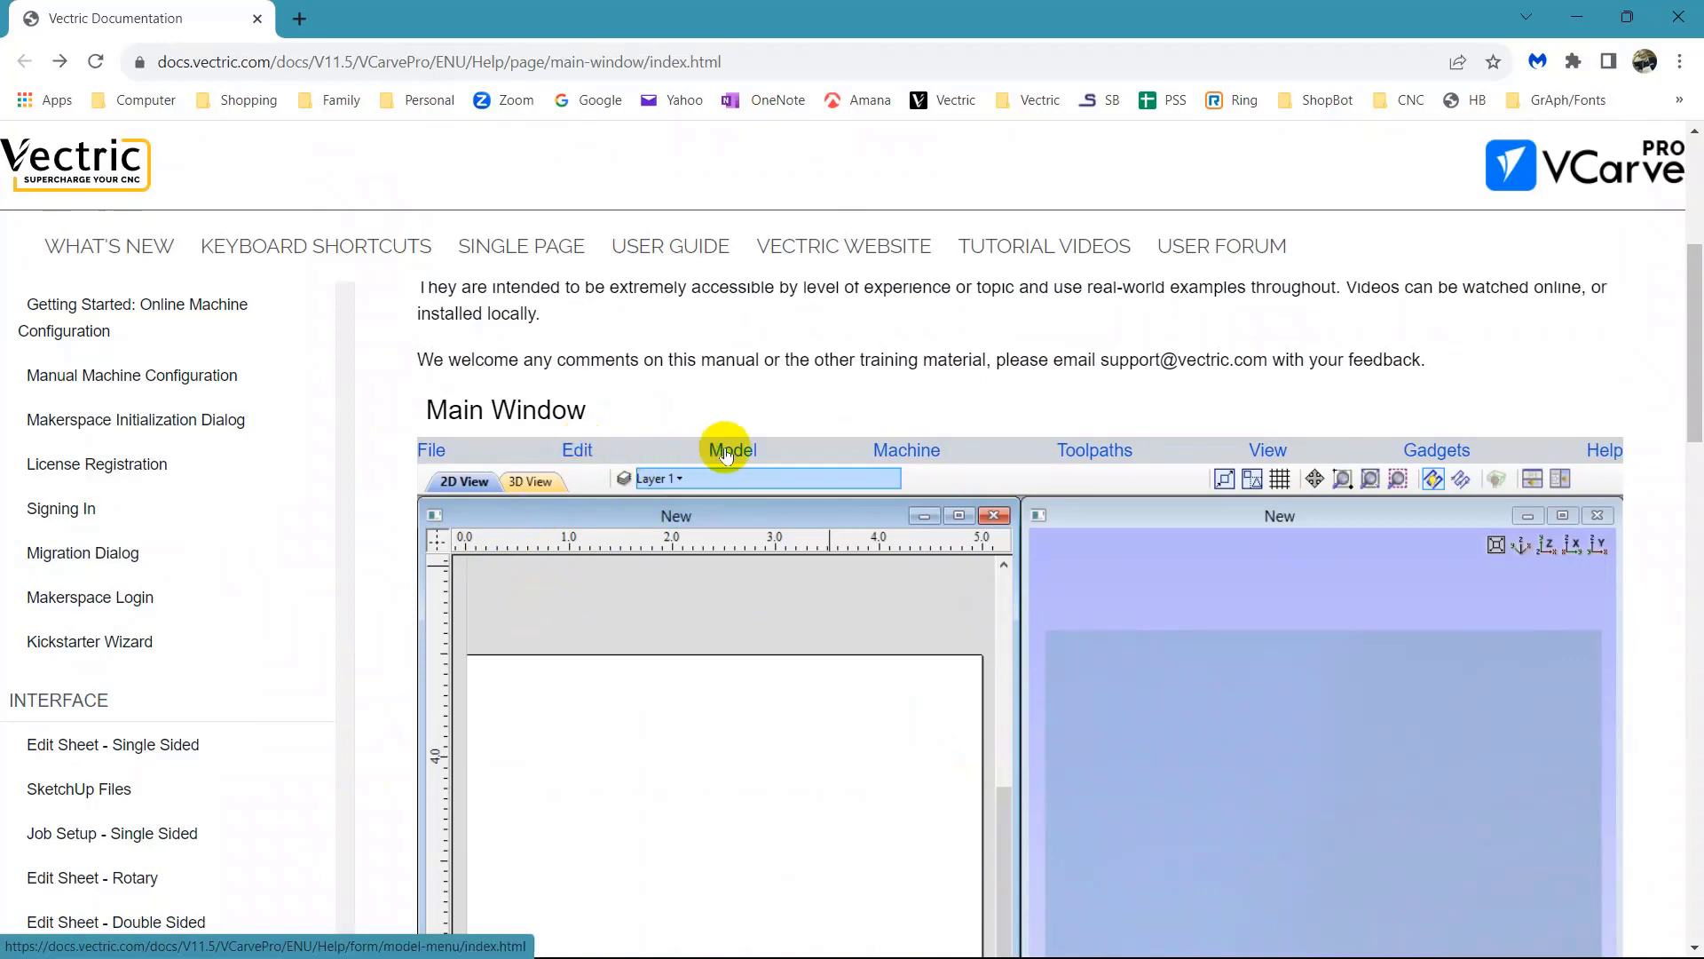
# - Open the Machine and Edit menu help pages from the overview in turn, returning to the Main Window page after each
pyautogui.click(921, 460)
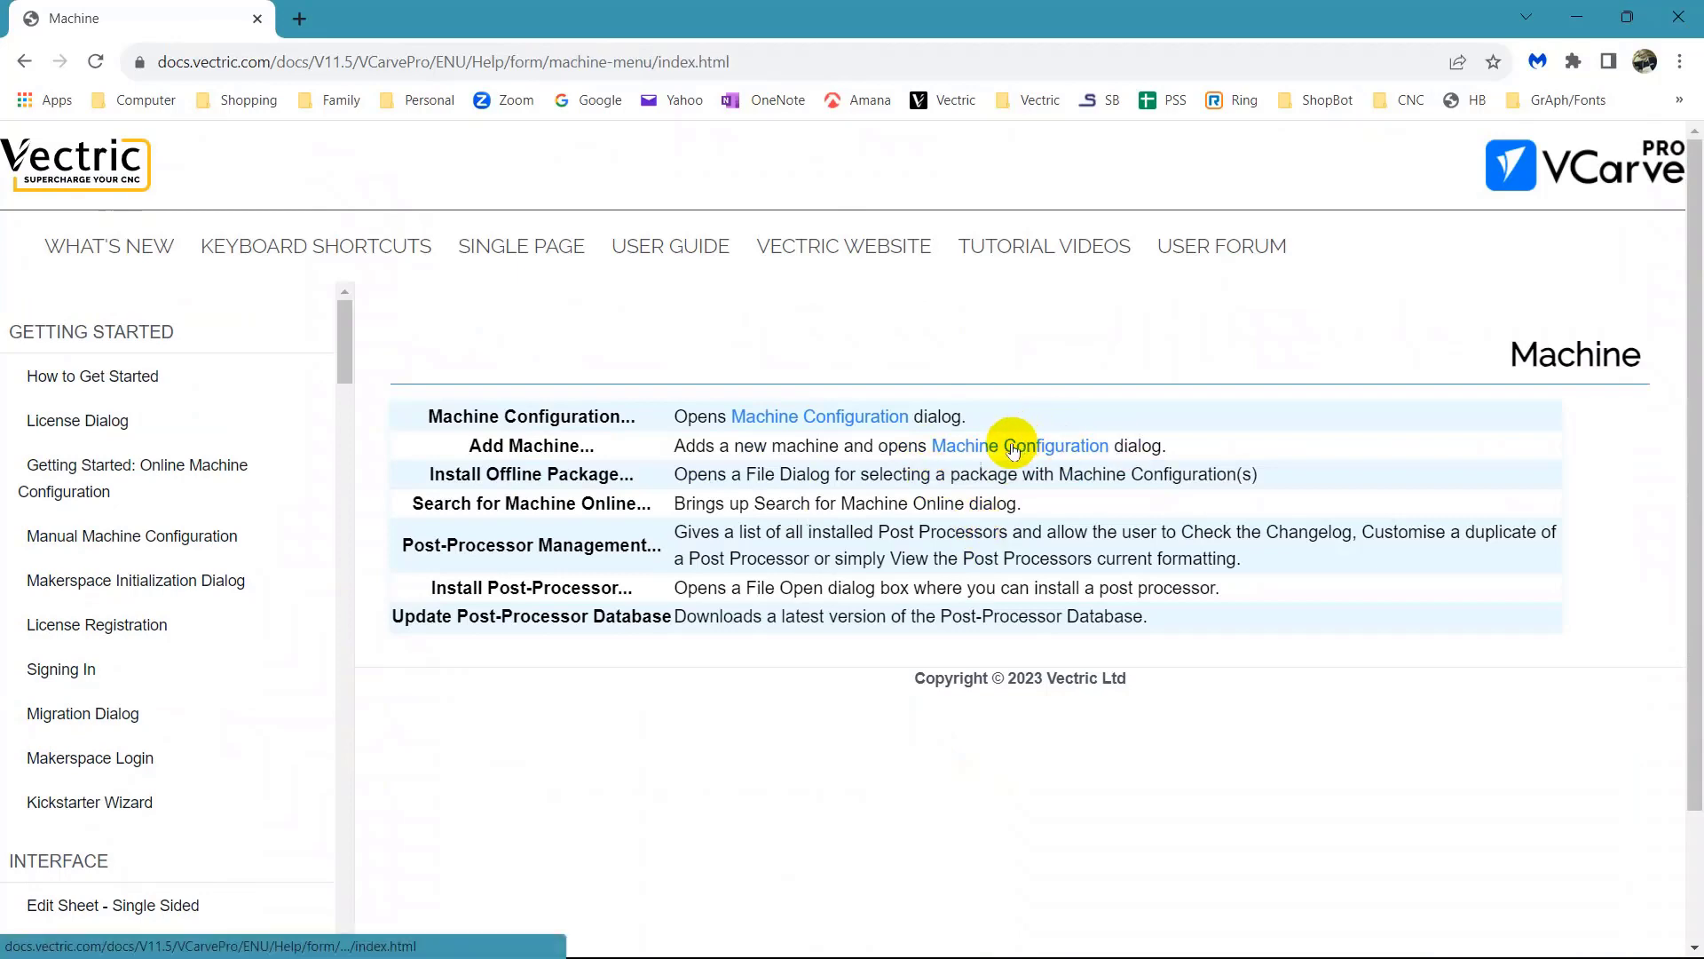
pyautogui.hotkey('alt', 'Left')
pyautogui.click(581, 453)
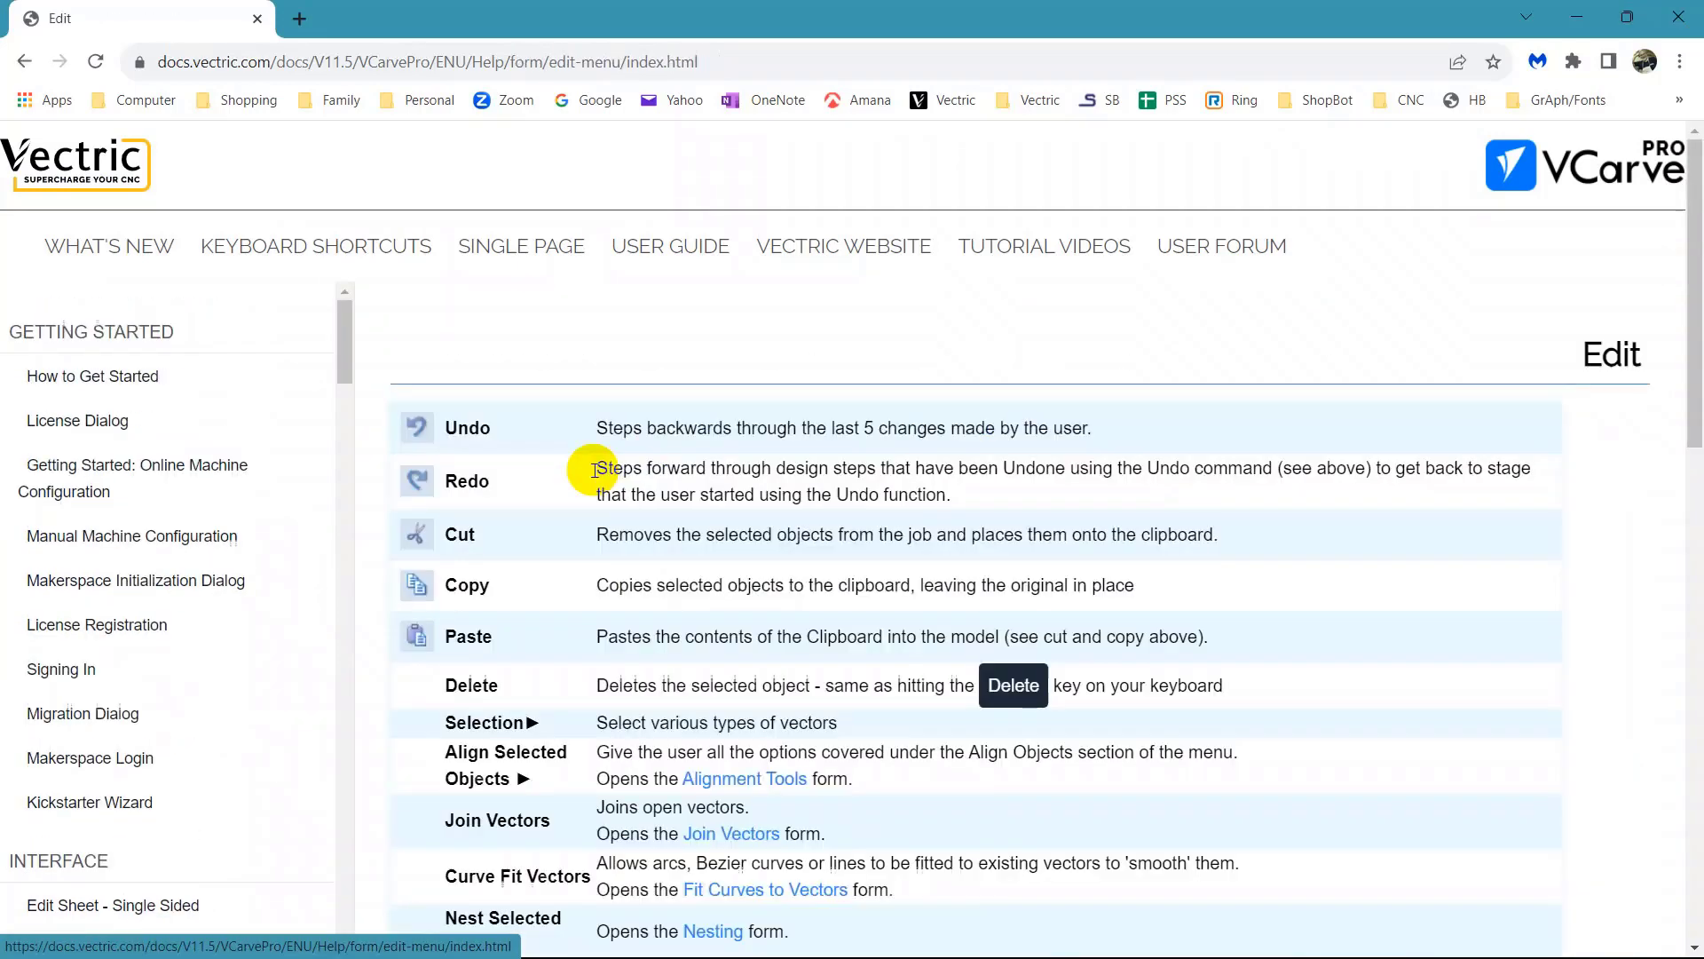
pyautogui.hotkey('alt', 'Left')
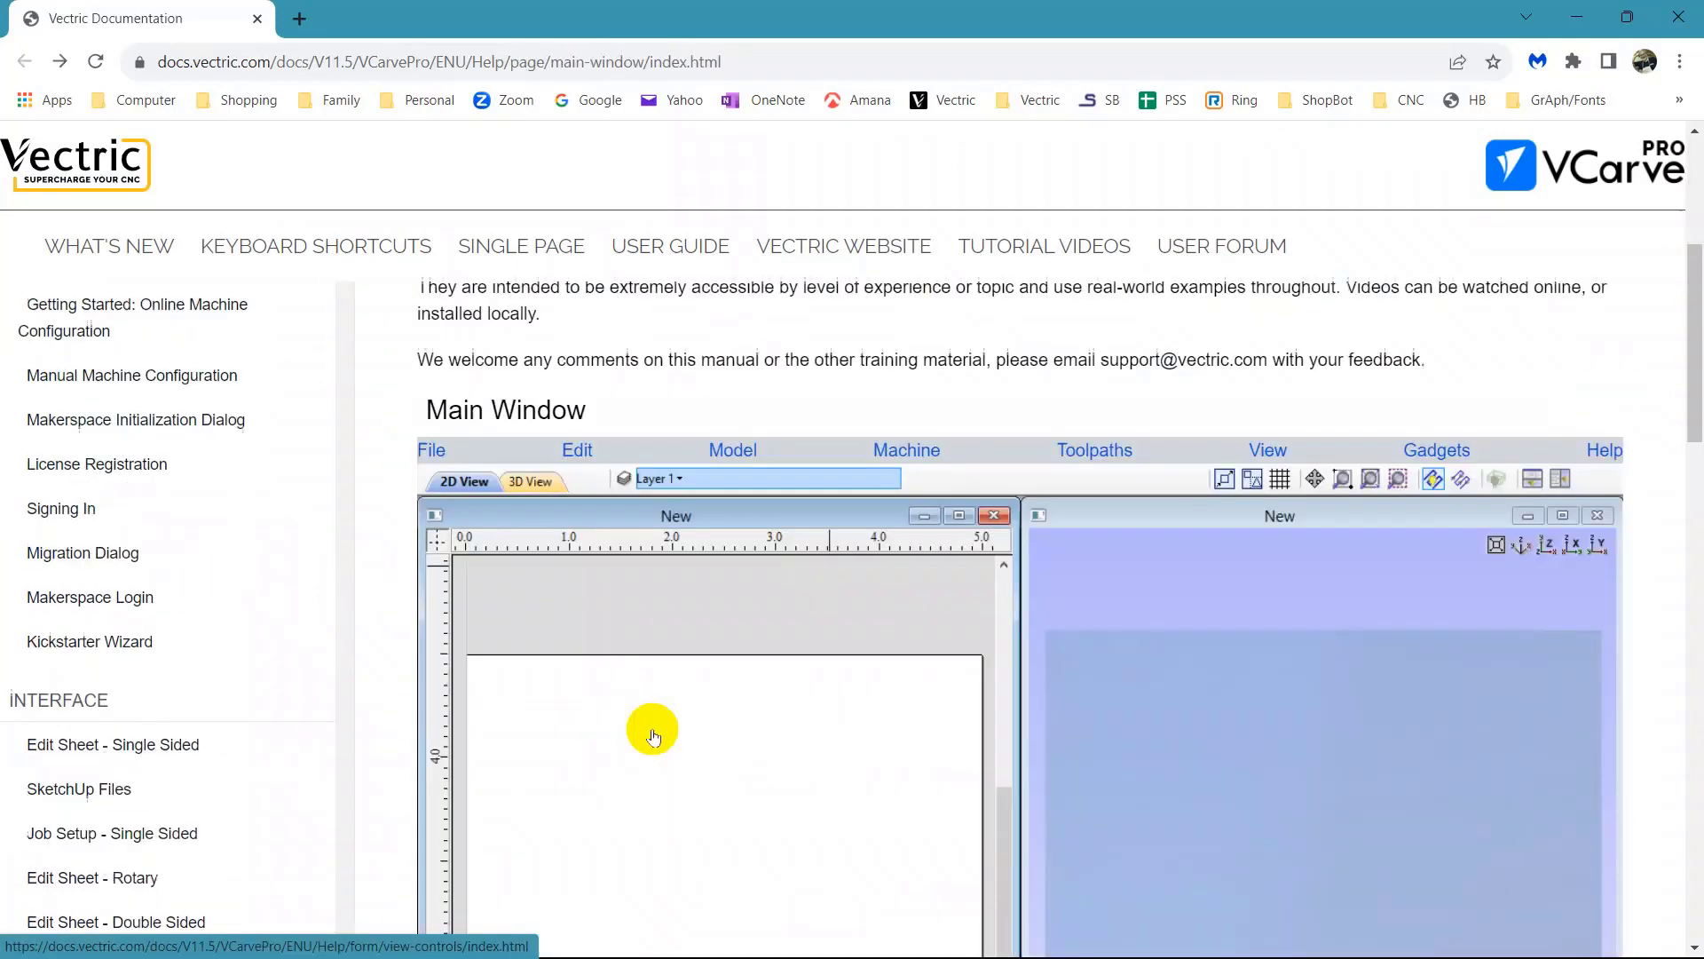